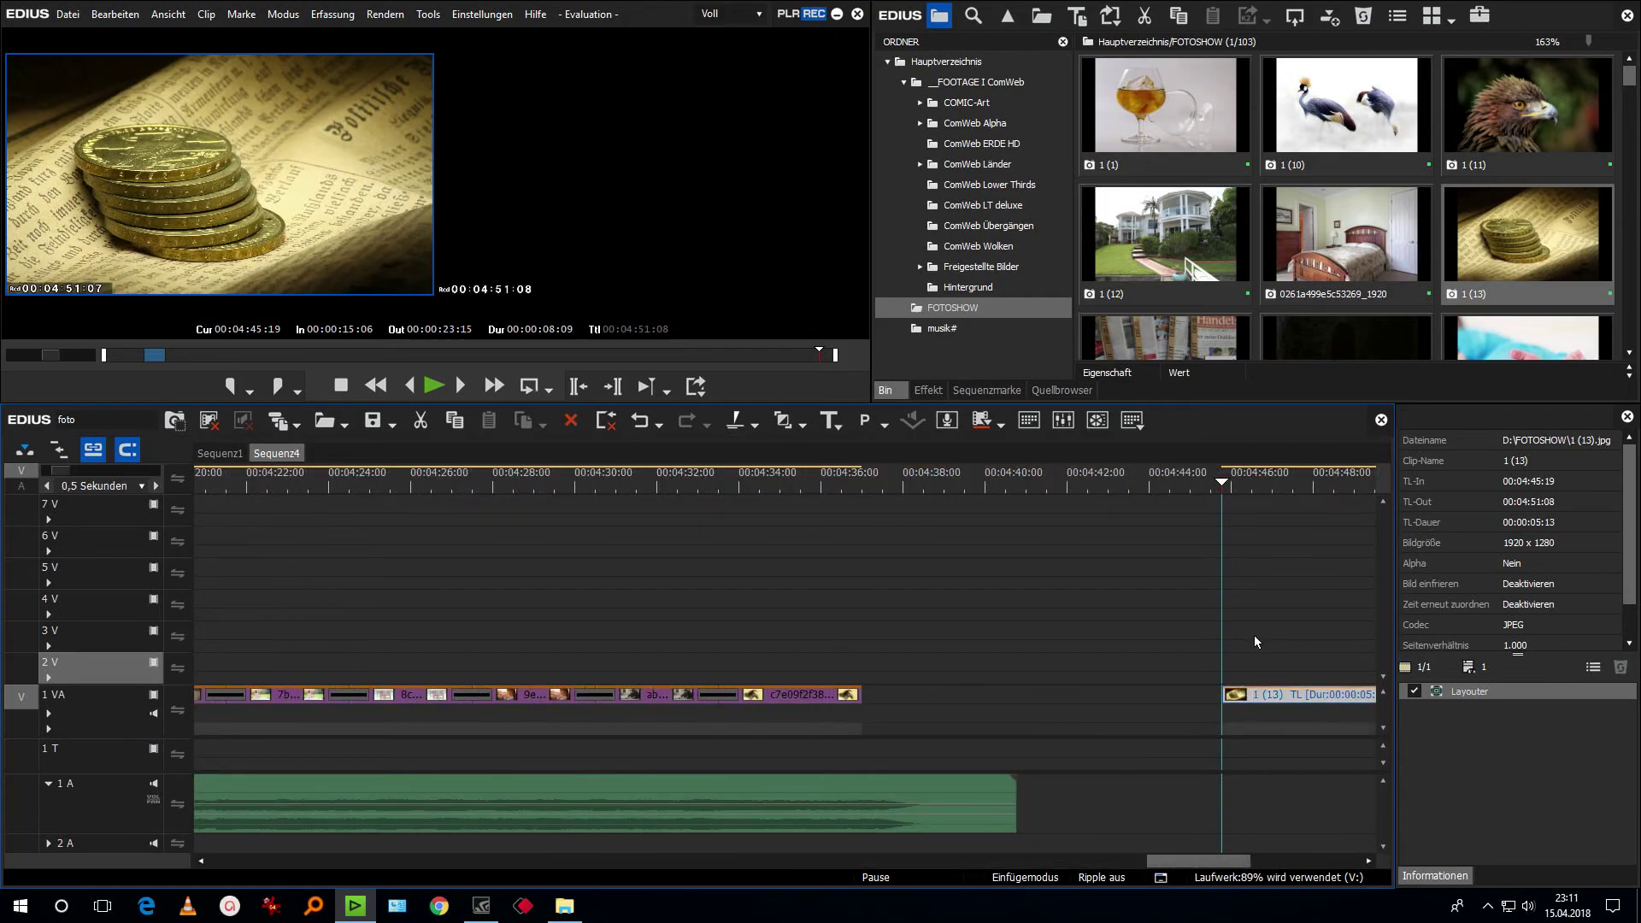
Apply the "langsam zoom 5%" preset from the ComWeb Plugin Layouter effects to the coin photo clip 1 (13).
{"action": "left_click", "coordinate": [1241, 485]}
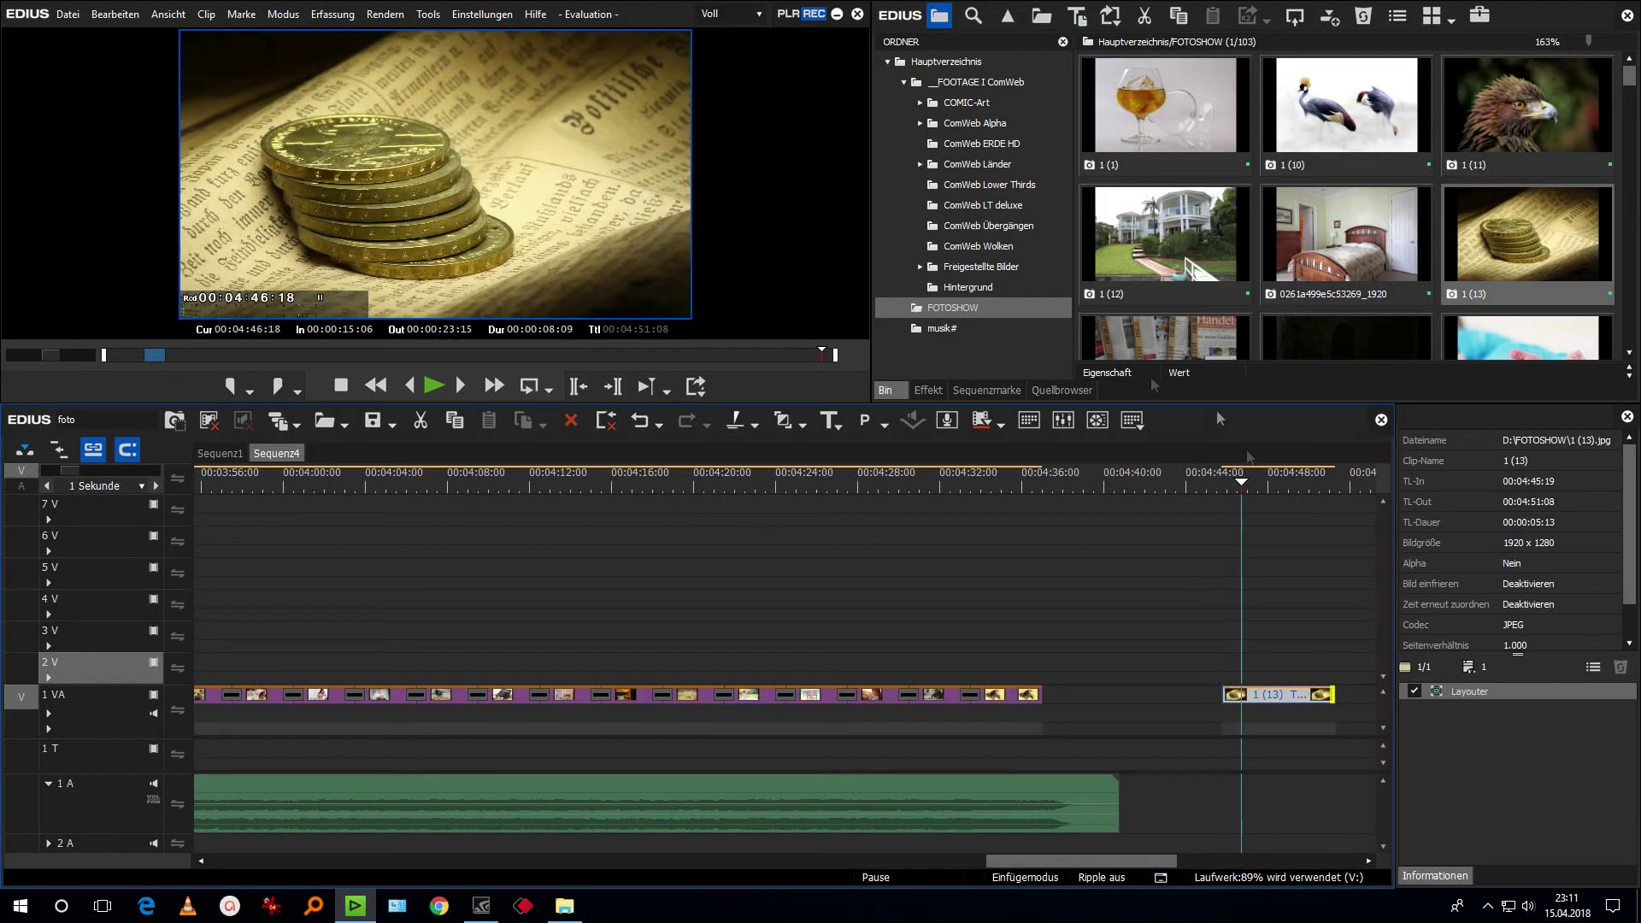
{"action": "left_click", "coordinate": [928, 390]}
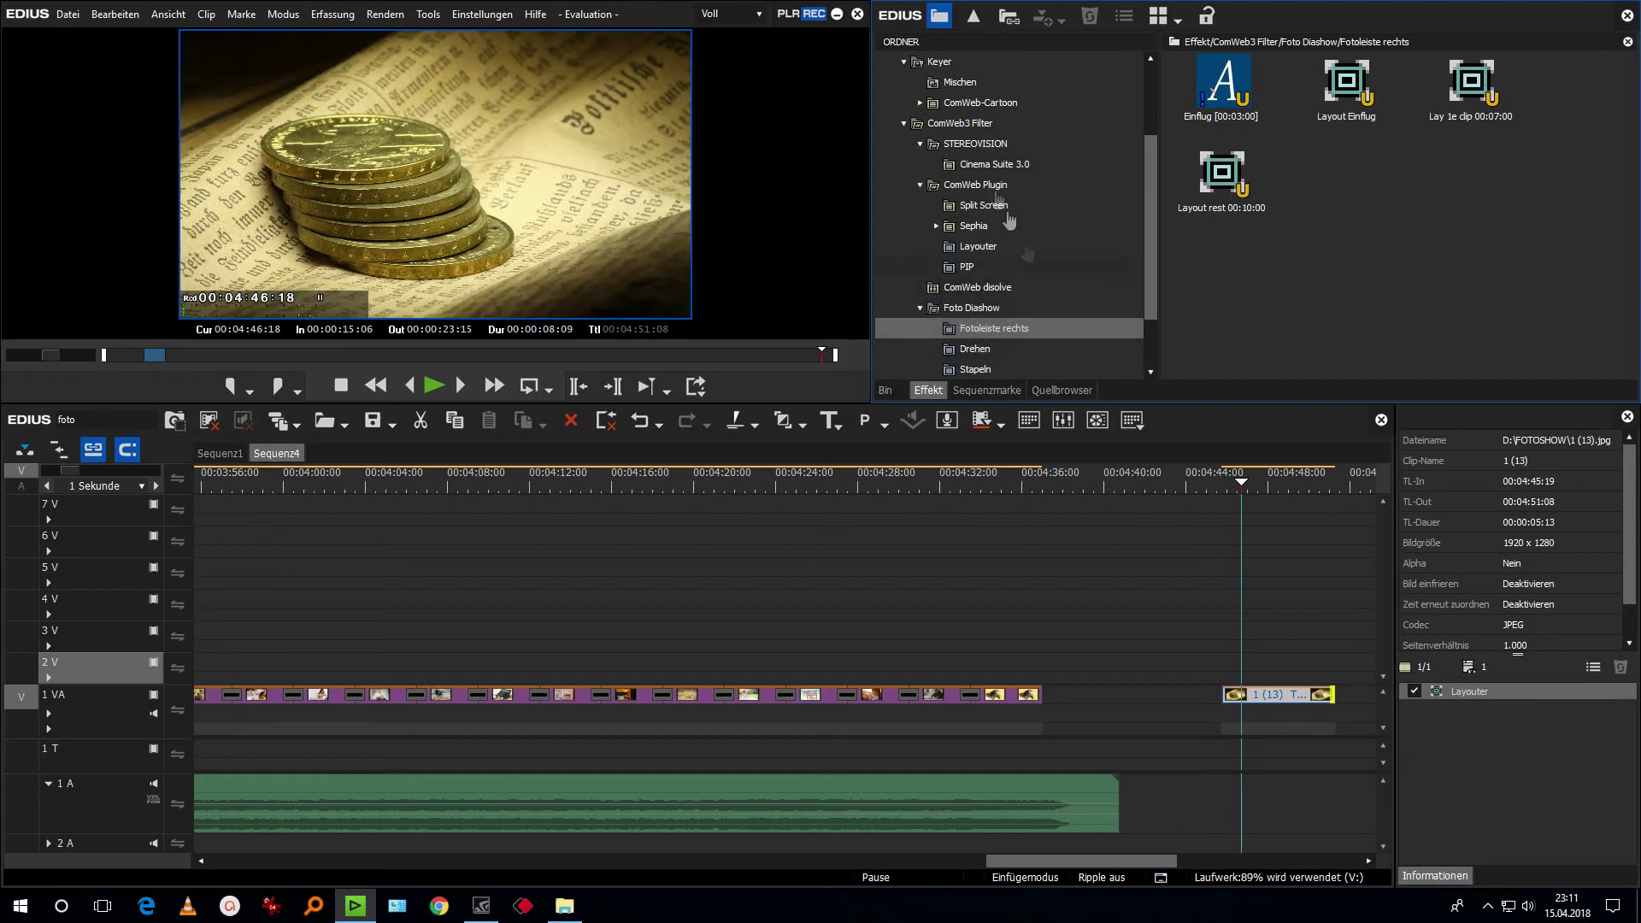
{"action": "left_click", "coordinate": [932, 125]}
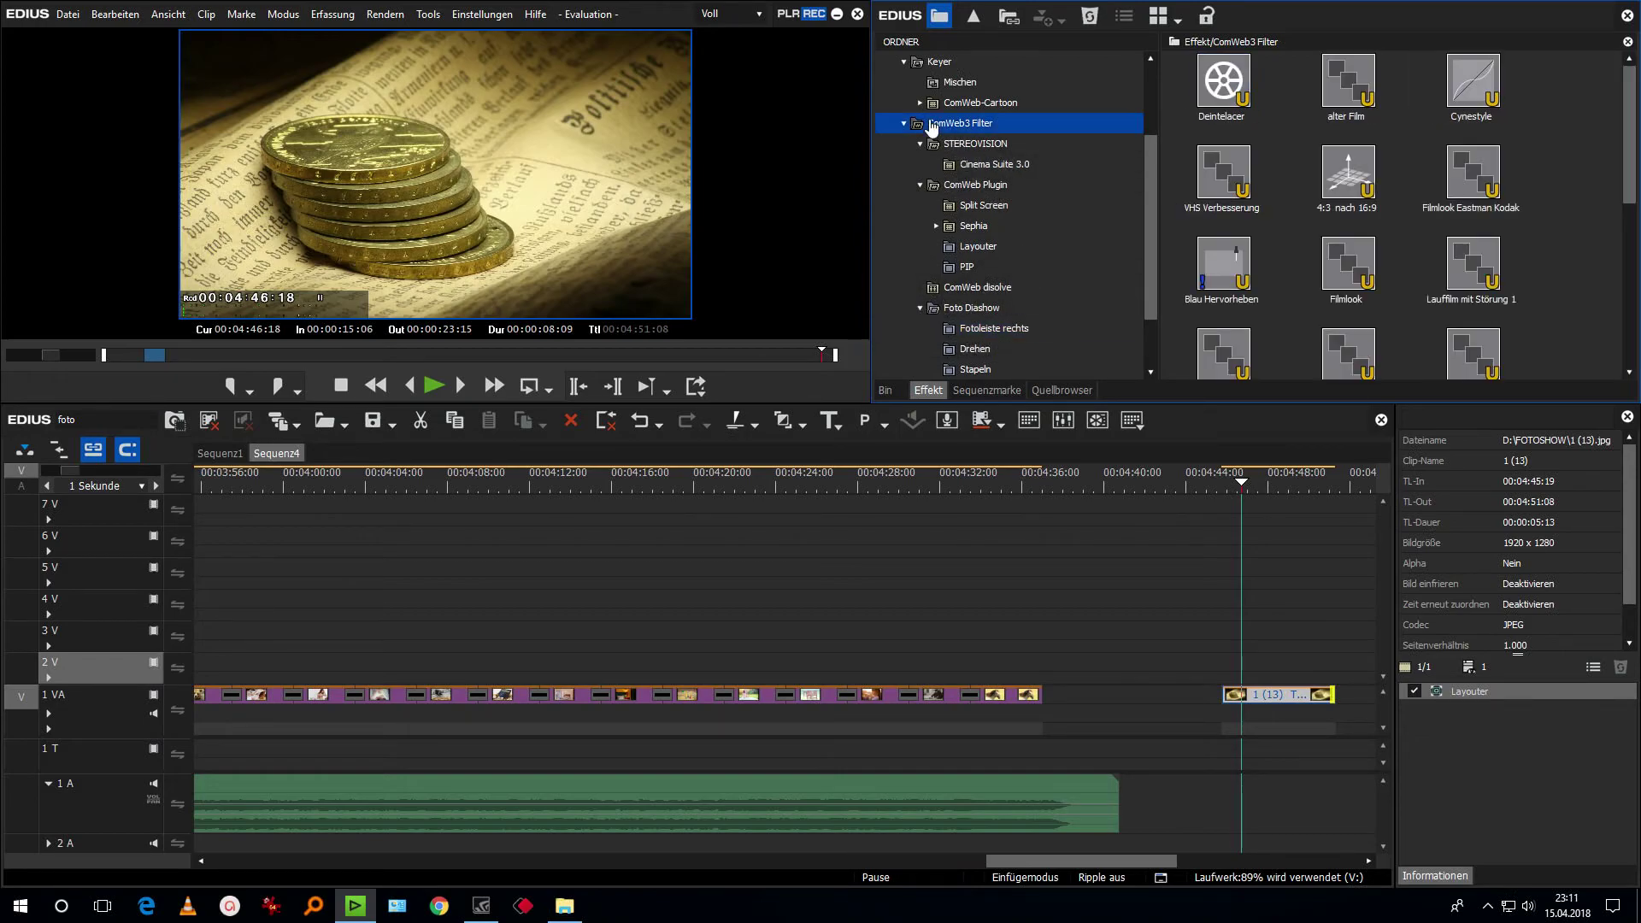
{"action": "left_click", "coordinate": [966, 252]}
{"action": "left_click", "coordinate": [1213, 207]}
{"action": "left_click", "coordinate": [1230, 83]}
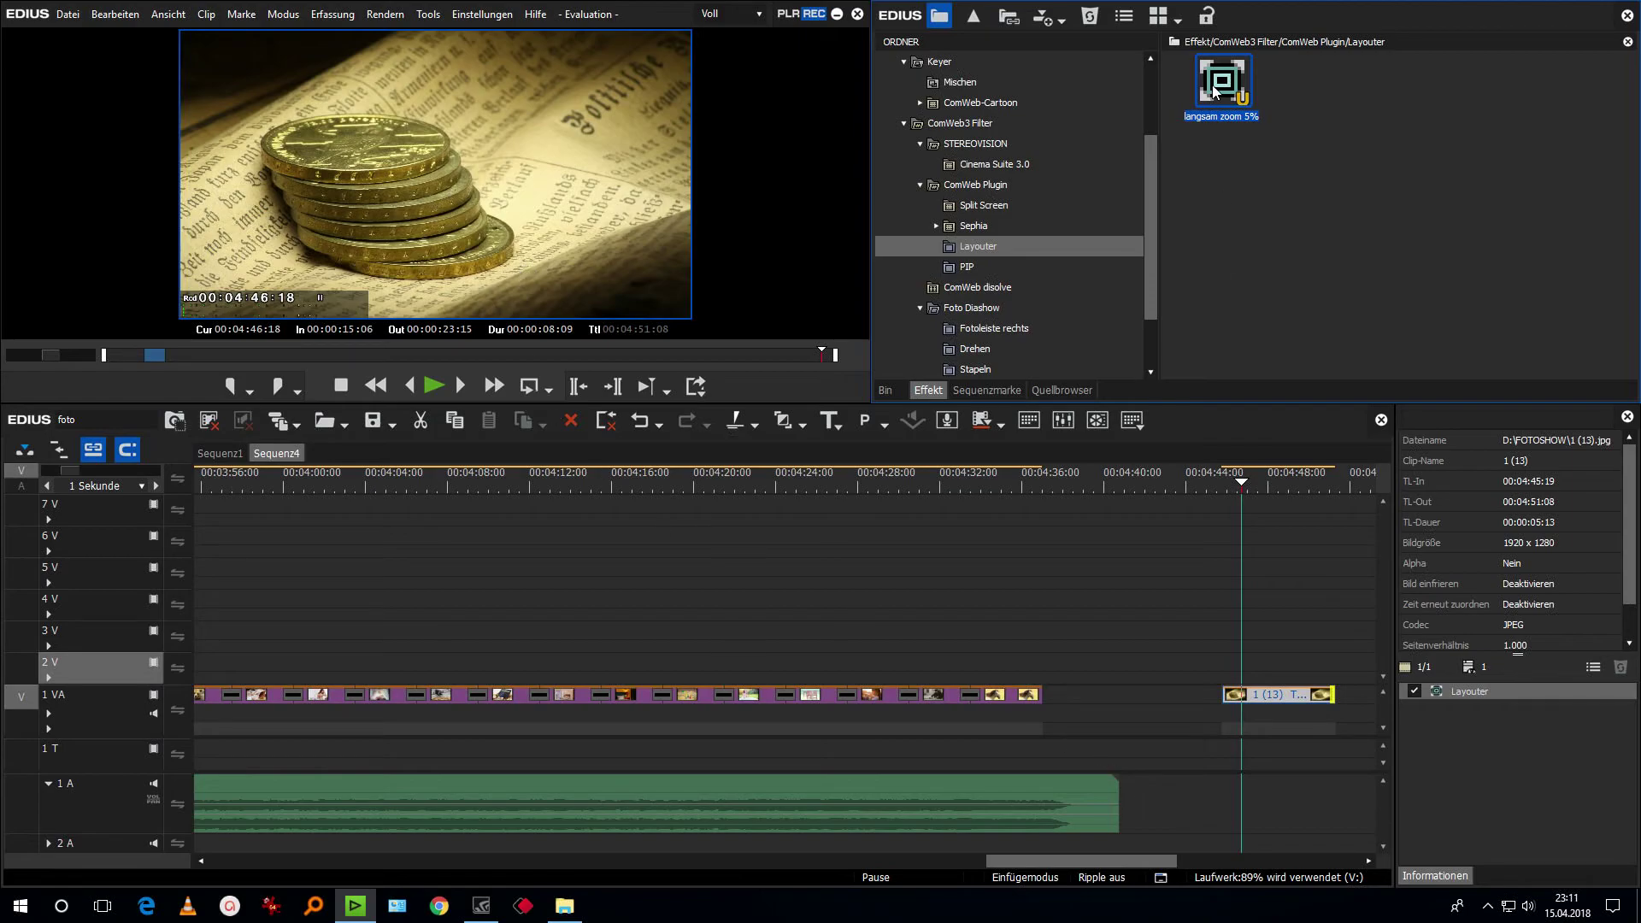
{"action": "left_click_drag", "start_coordinate": [1214, 92], "coordinate": [1267, 694]}
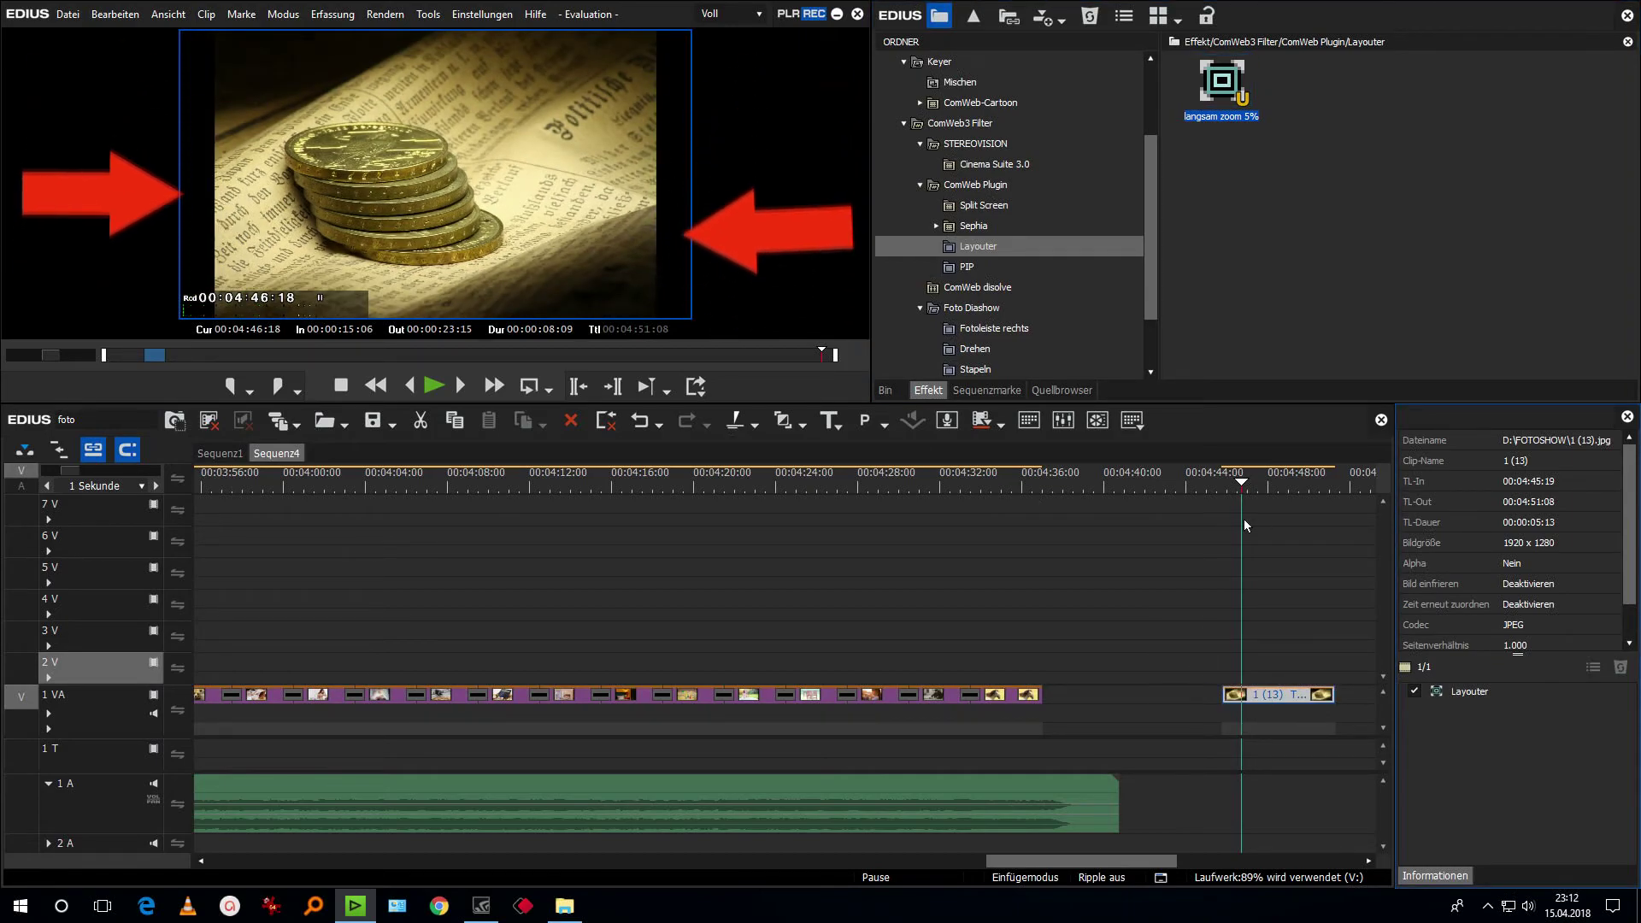
Play the coin photo clip from its start to check the zoom, and undo the applied preset.
{"action": "left_click_drag", "start_coordinate": [1224, 486], "coordinate": [1224, 525]}
{"action": "key", "text": "space"}
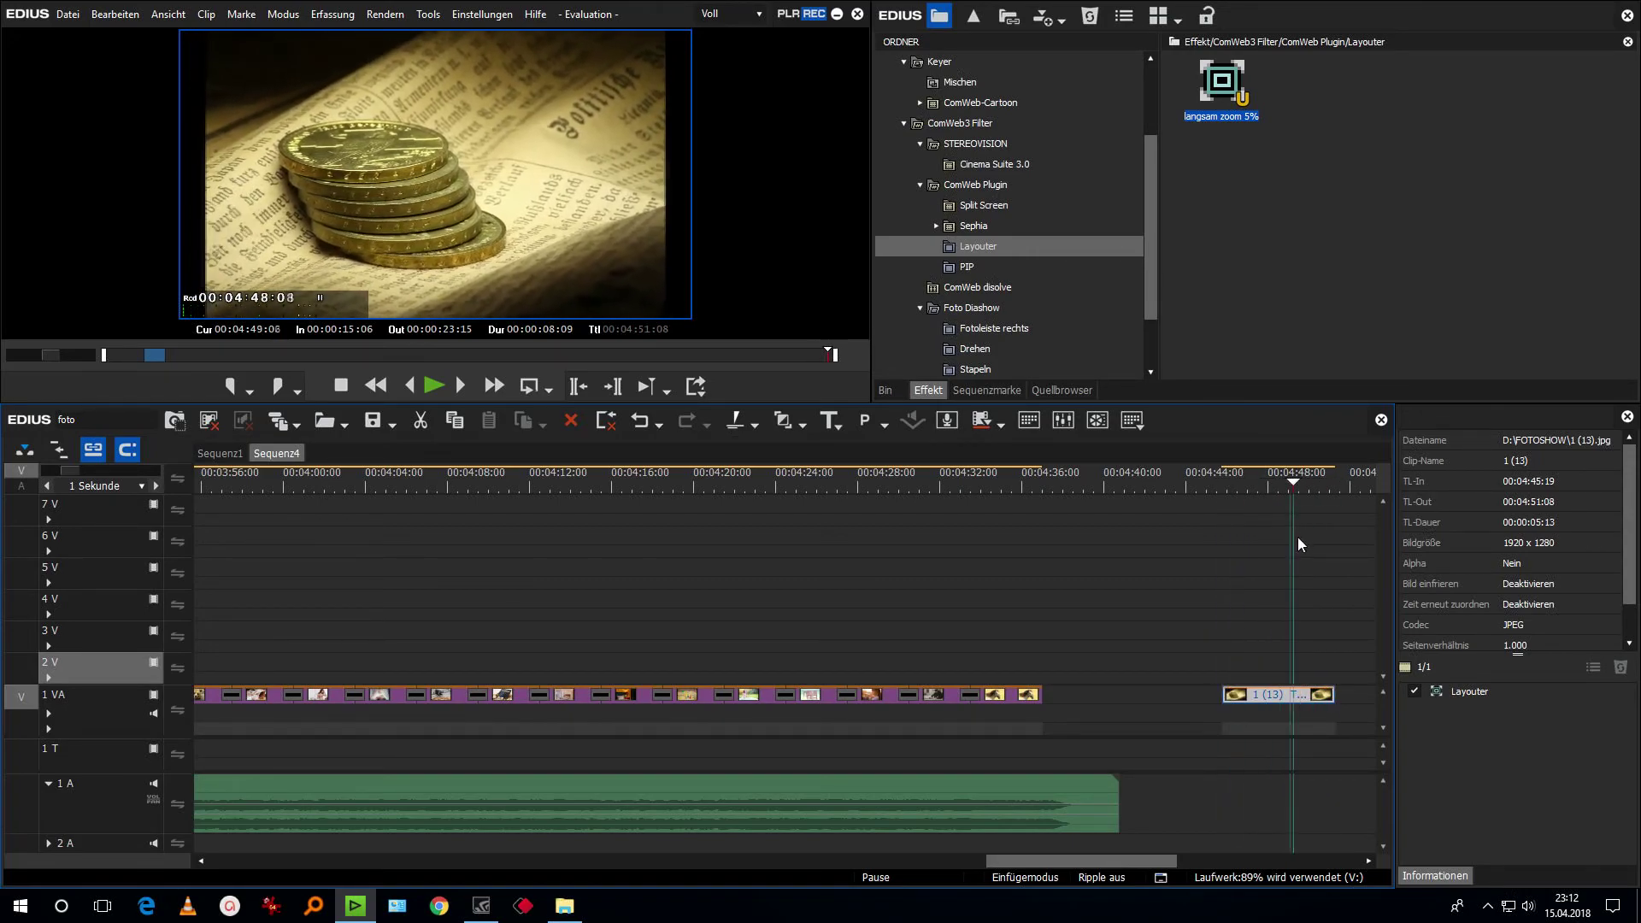
{"action": "left_click", "coordinate": [643, 422]}
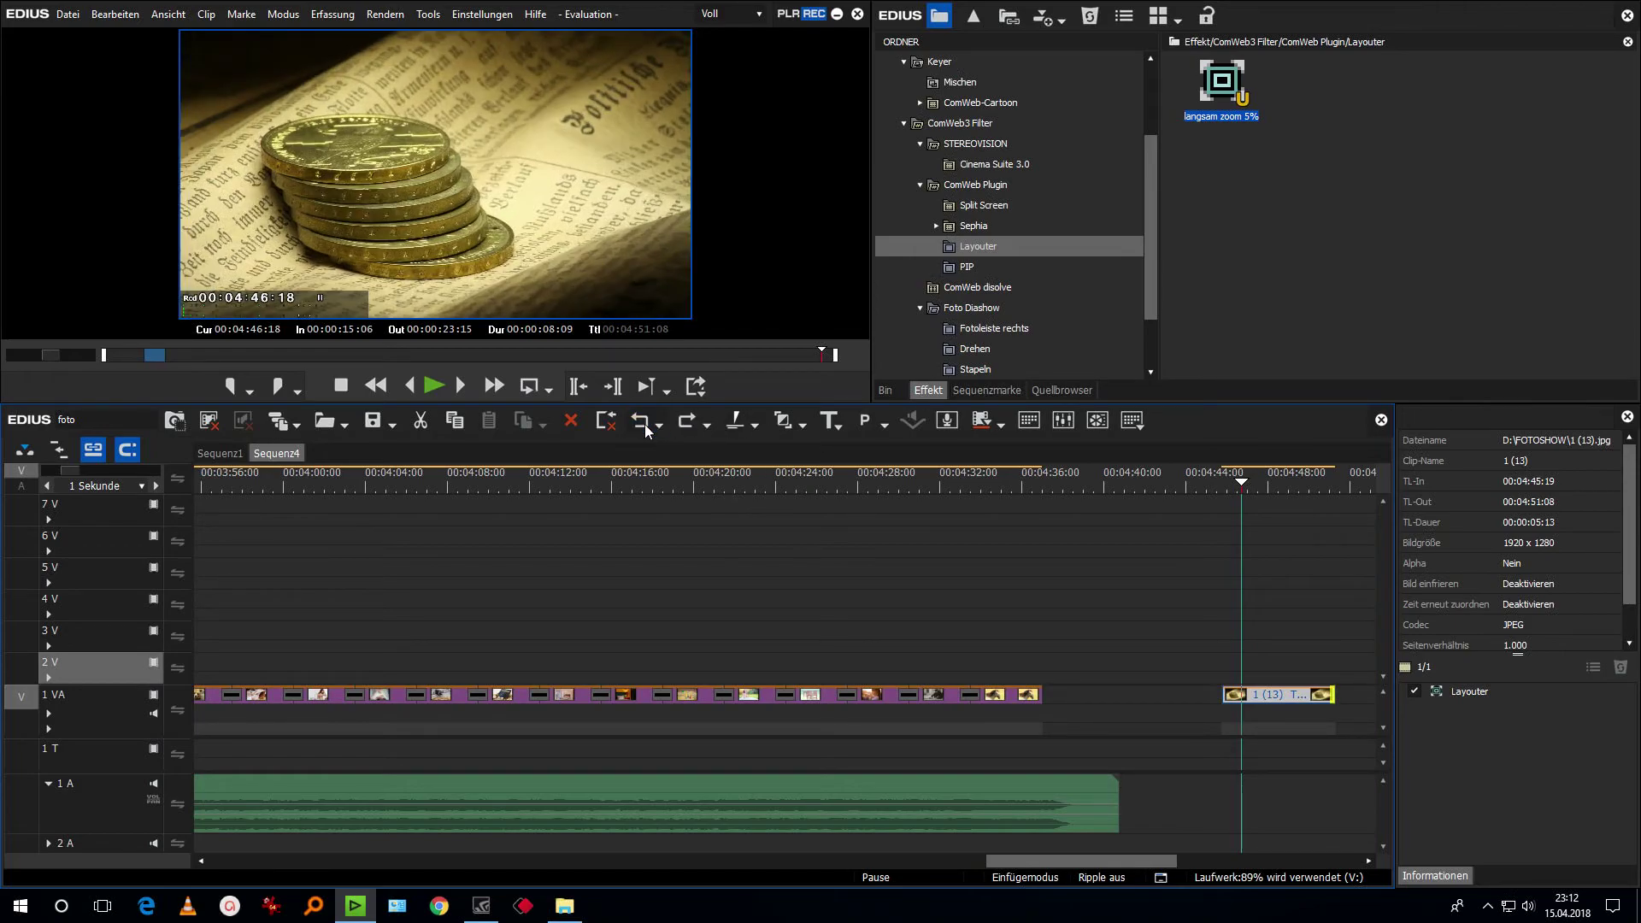
Open the coin clip's Layouter settings at its start and enable keyframing for all Layouter parameters at 00:00:00:00.
{"action": "left_click_drag", "start_coordinate": [1220, 489], "coordinate": [1221, 578]}
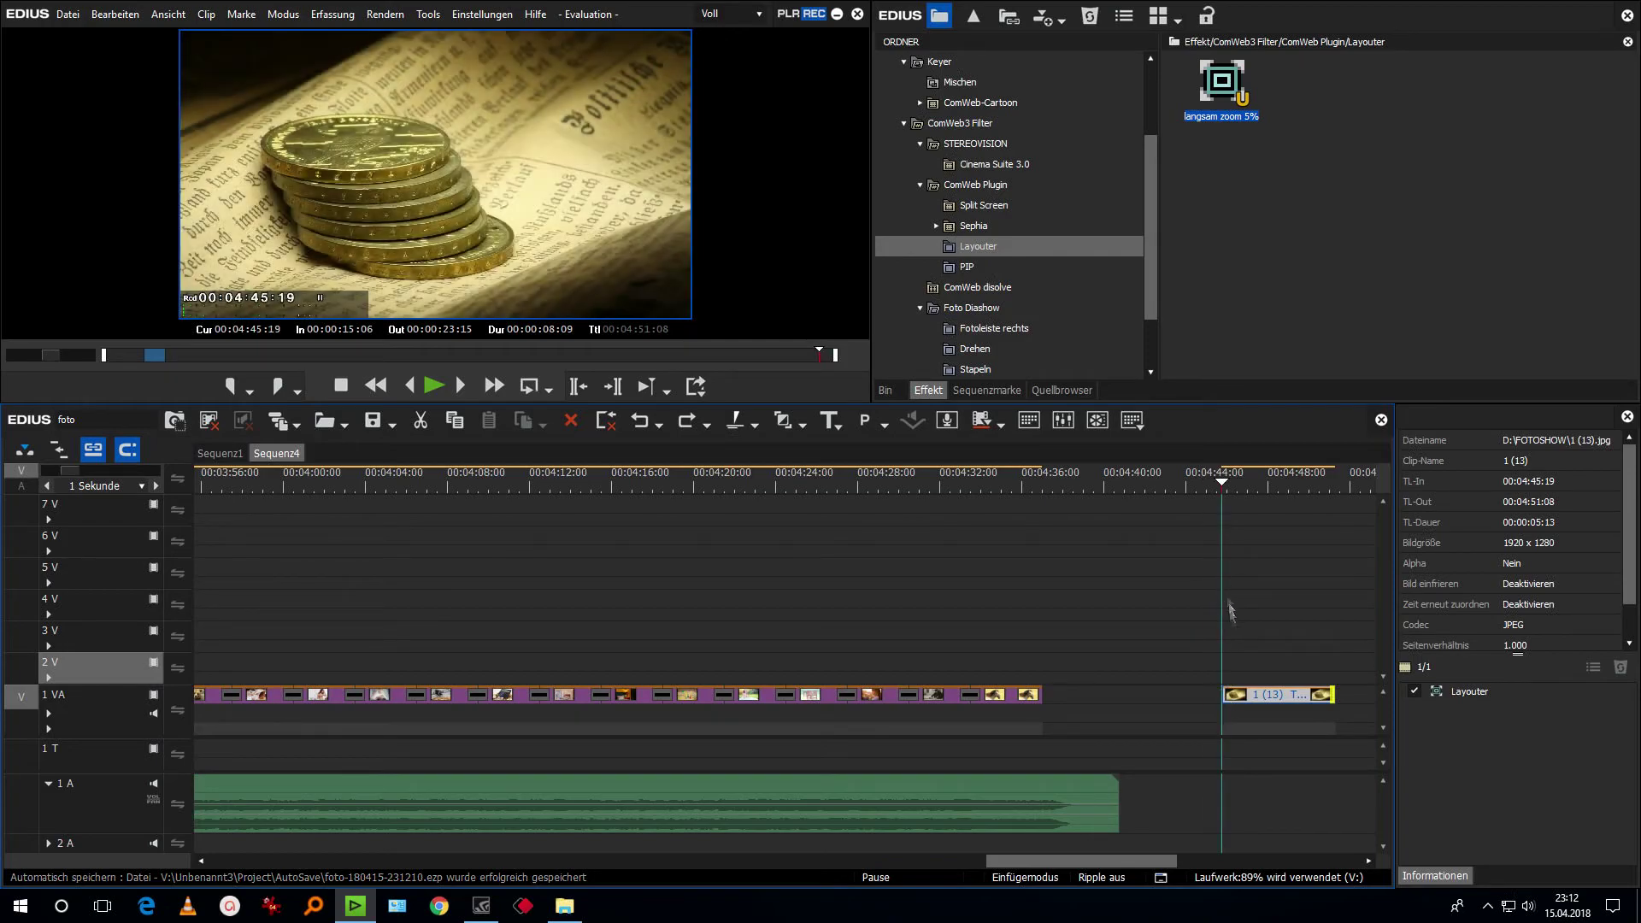
{"action": "double_click", "coordinate": [1466, 692]}
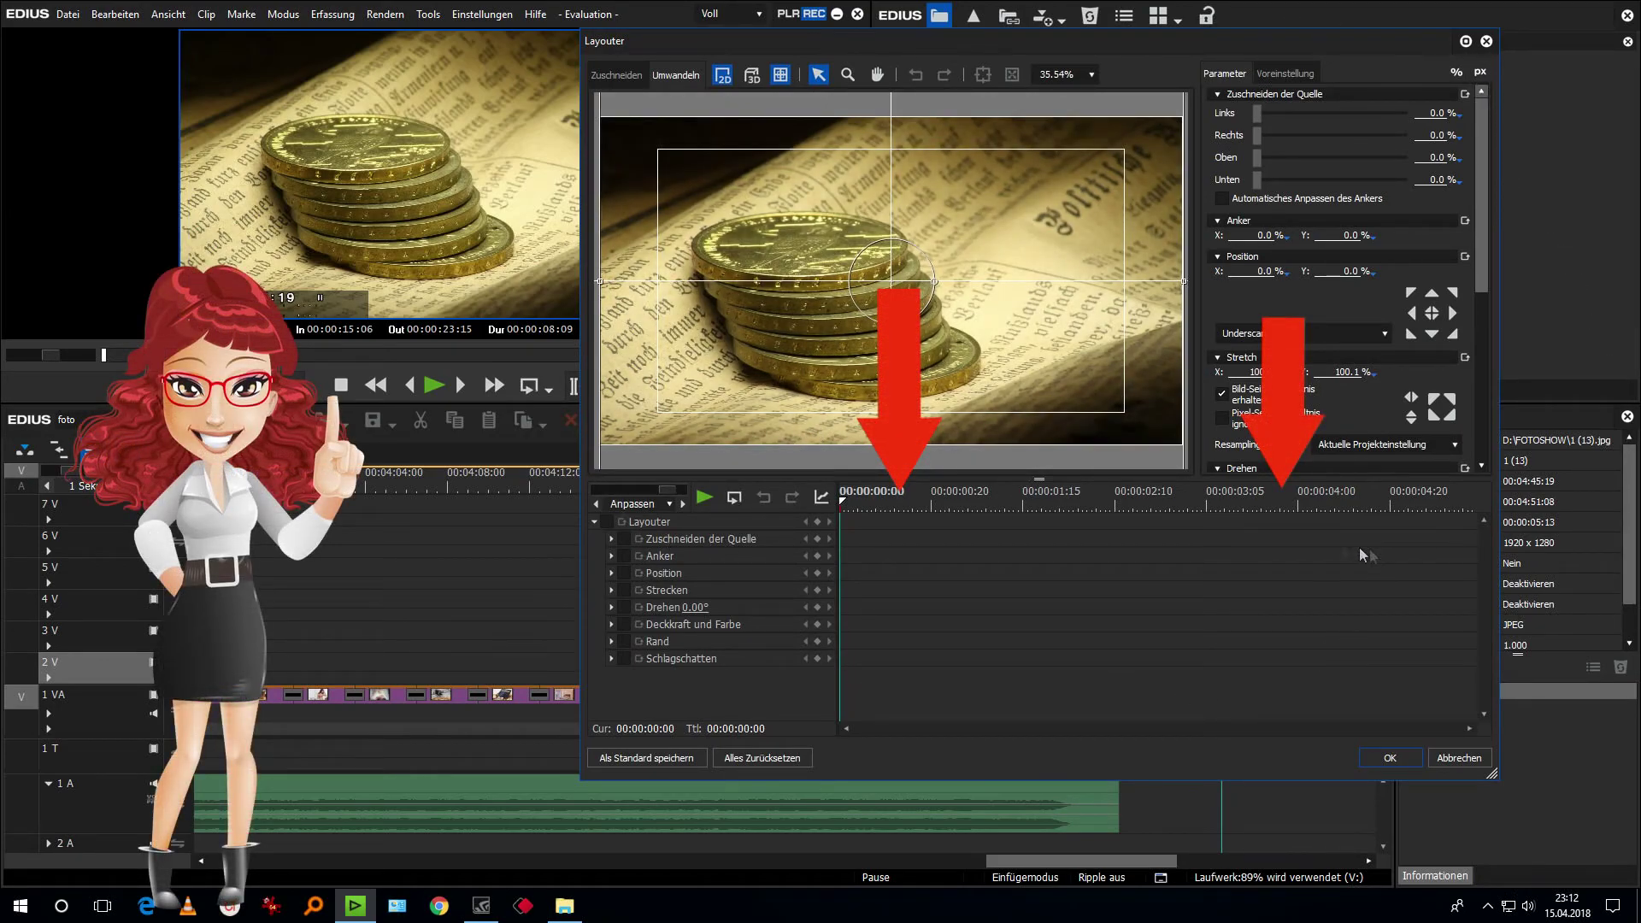
{"action": "left_click", "coordinate": [606, 523]}
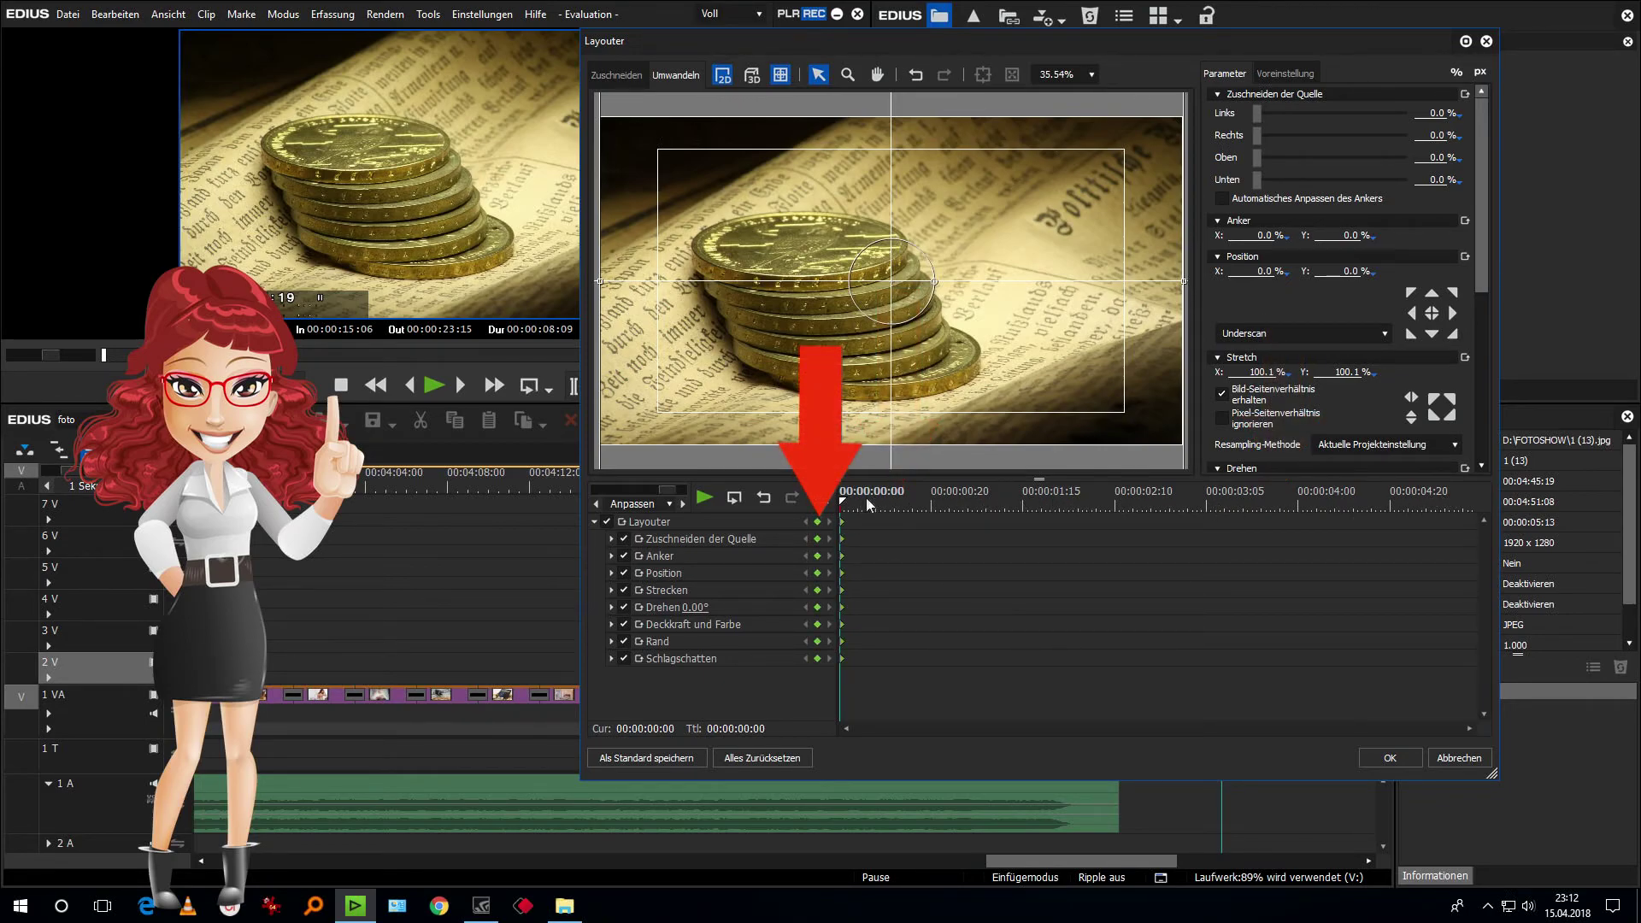
Set Stretch to 104.80 % at a point shortly before 00:00:04:00 to keyframe the slow zoom.
{"action": "left_click_drag", "start_coordinate": [843, 501], "coordinate": [1298, 536]}
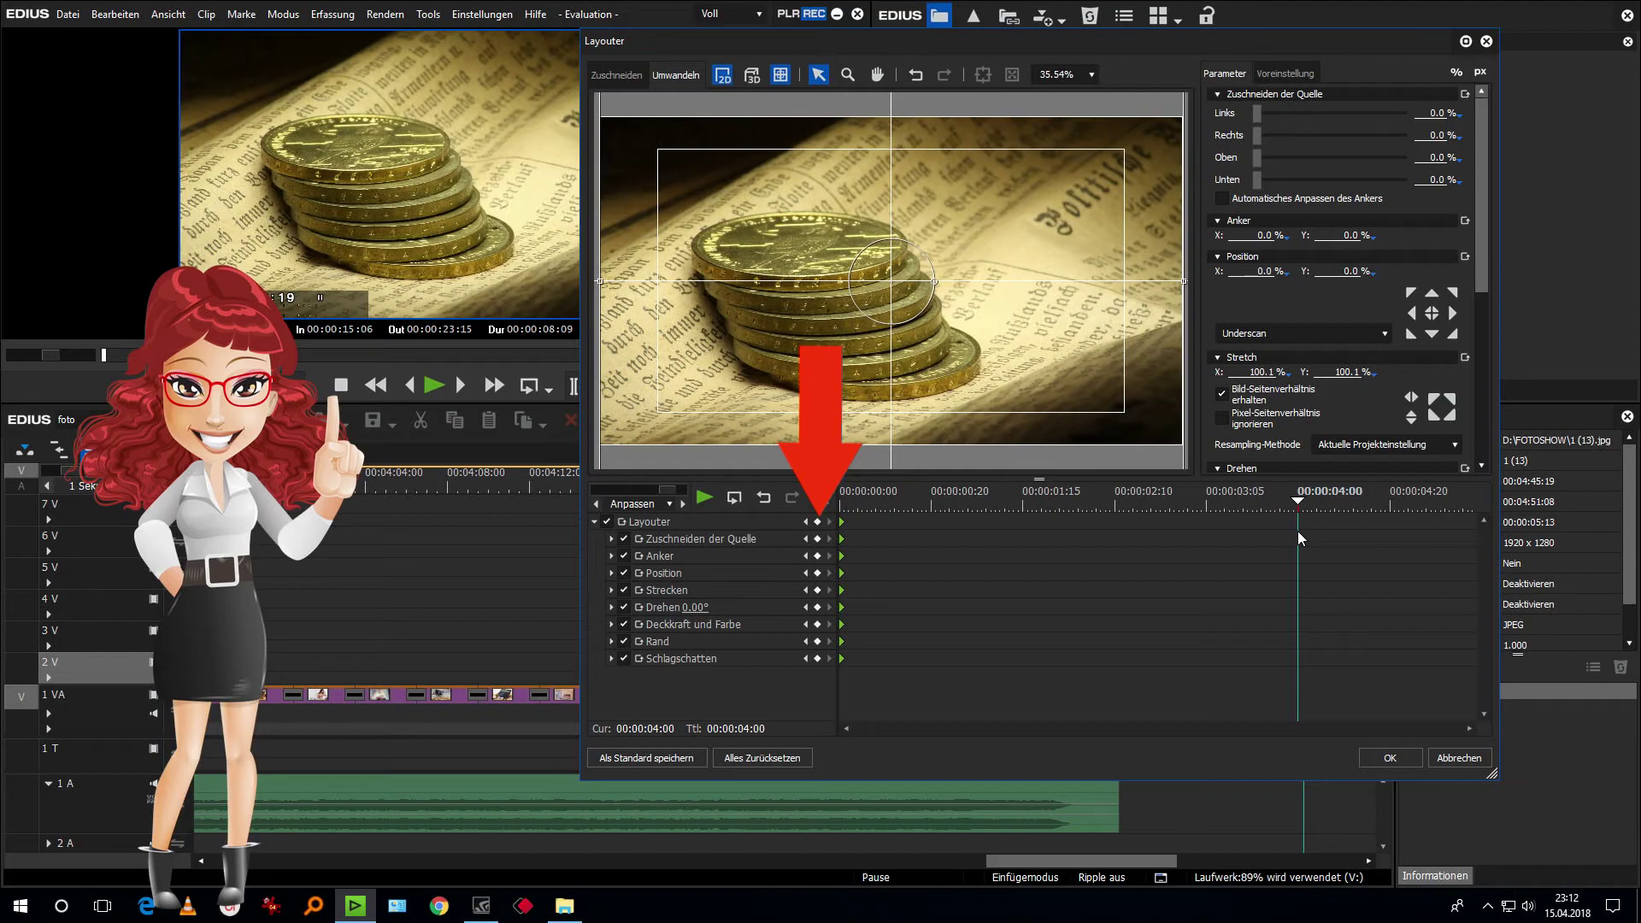
{"action": "left_click_drag", "start_coordinate": [1297, 530], "coordinate": [1270, 532]}
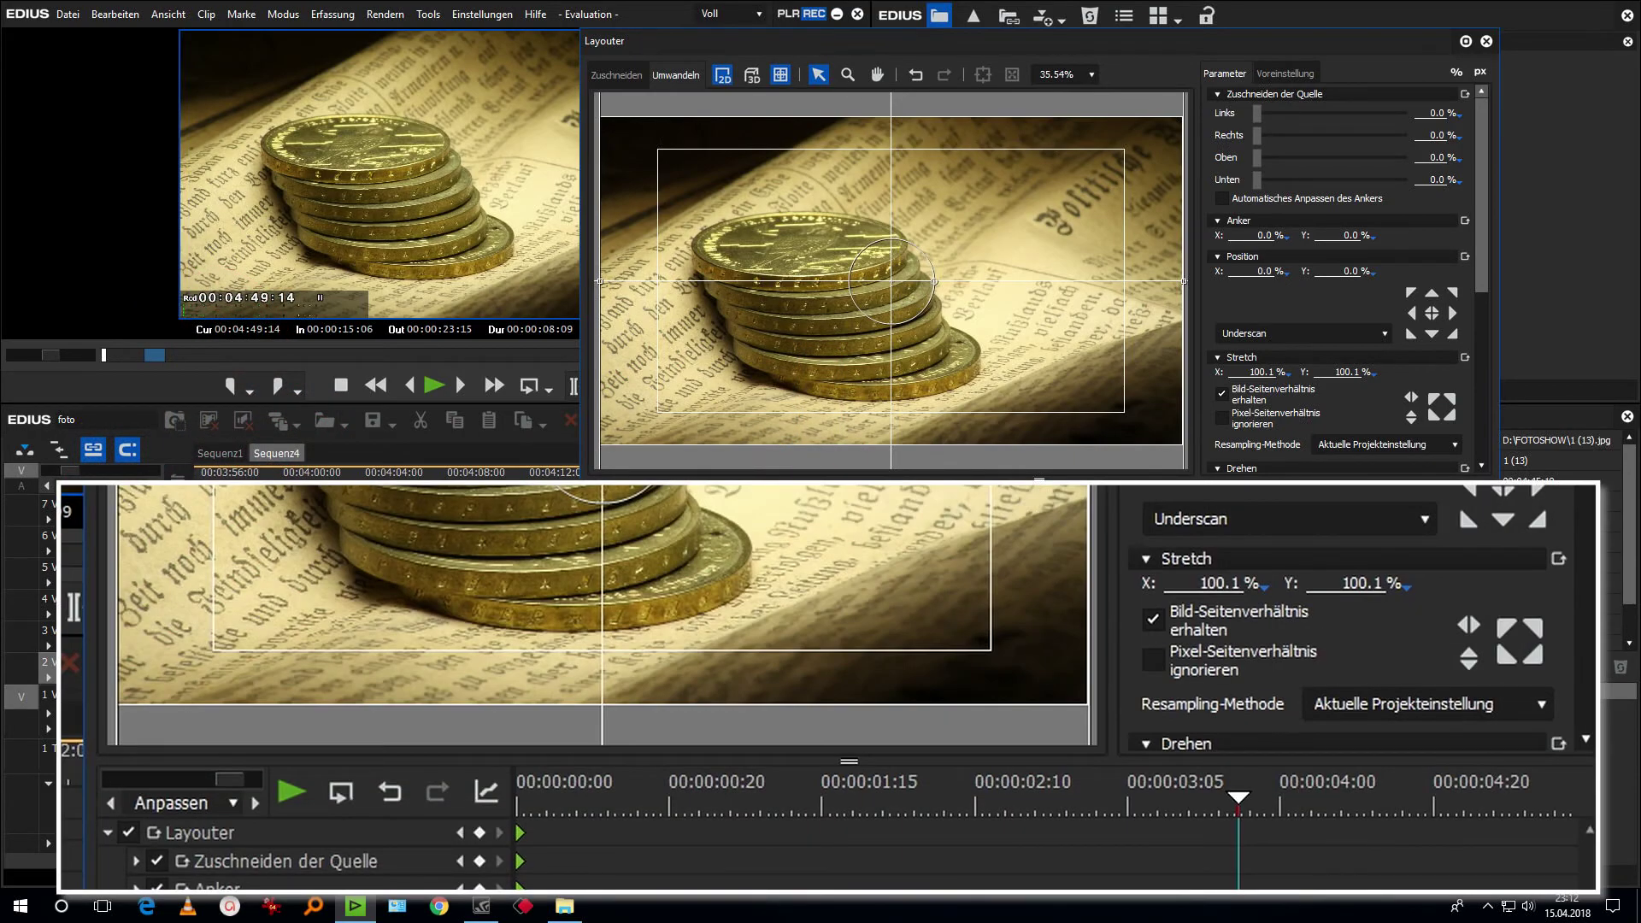
{"action": "left_click_drag", "start_coordinate": [1261, 373], "coordinate": [1281, 332]}
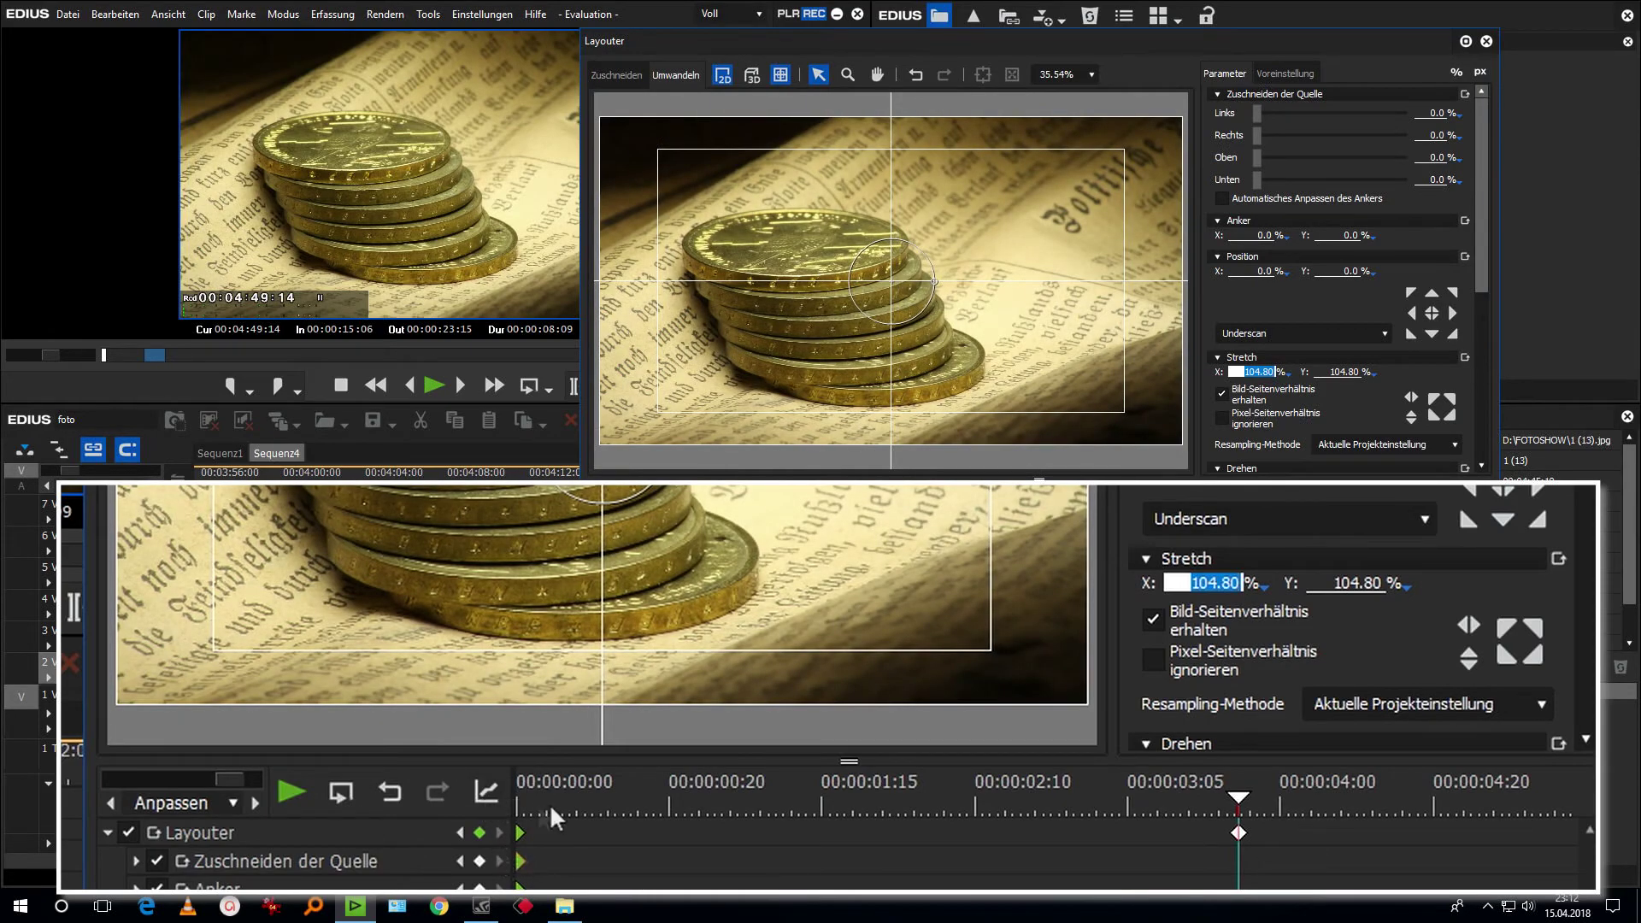
Play back the zoom animation from its start and accept the Layouter settings.
{"action": "left_click", "coordinate": [517, 808]}
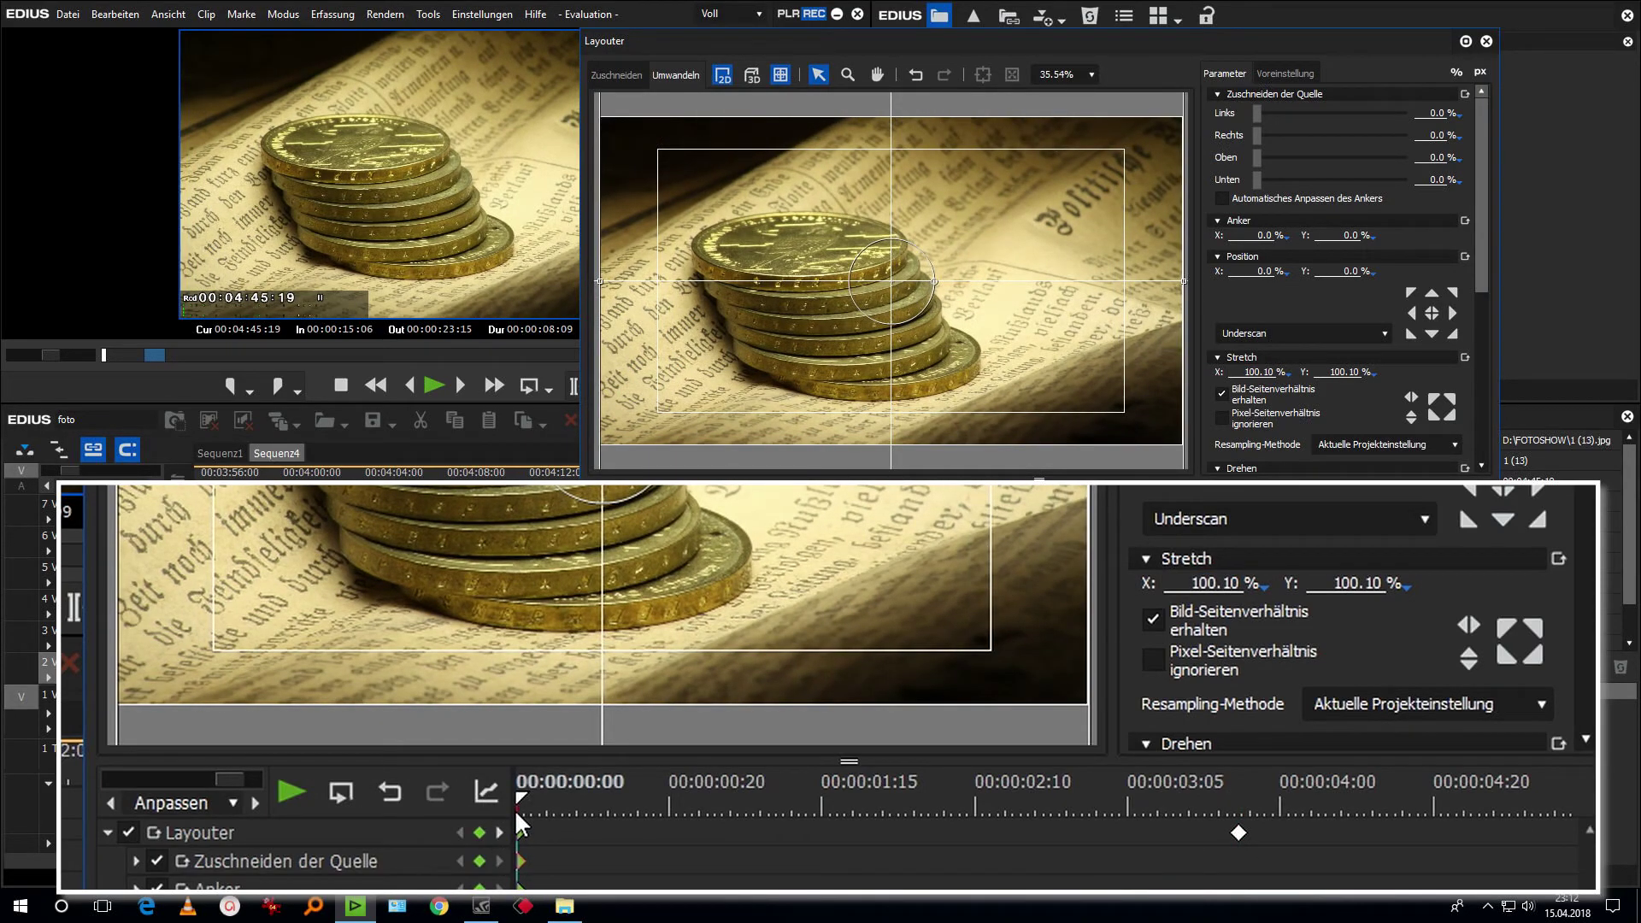
{"action": "left_click_drag", "start_coordinate": [515, 809], "coordinate": [664, 837]}
{"action": "left_click", "coordinate": [844, 493]}
{"action": "left_click", "coordinate": [706, 499]}
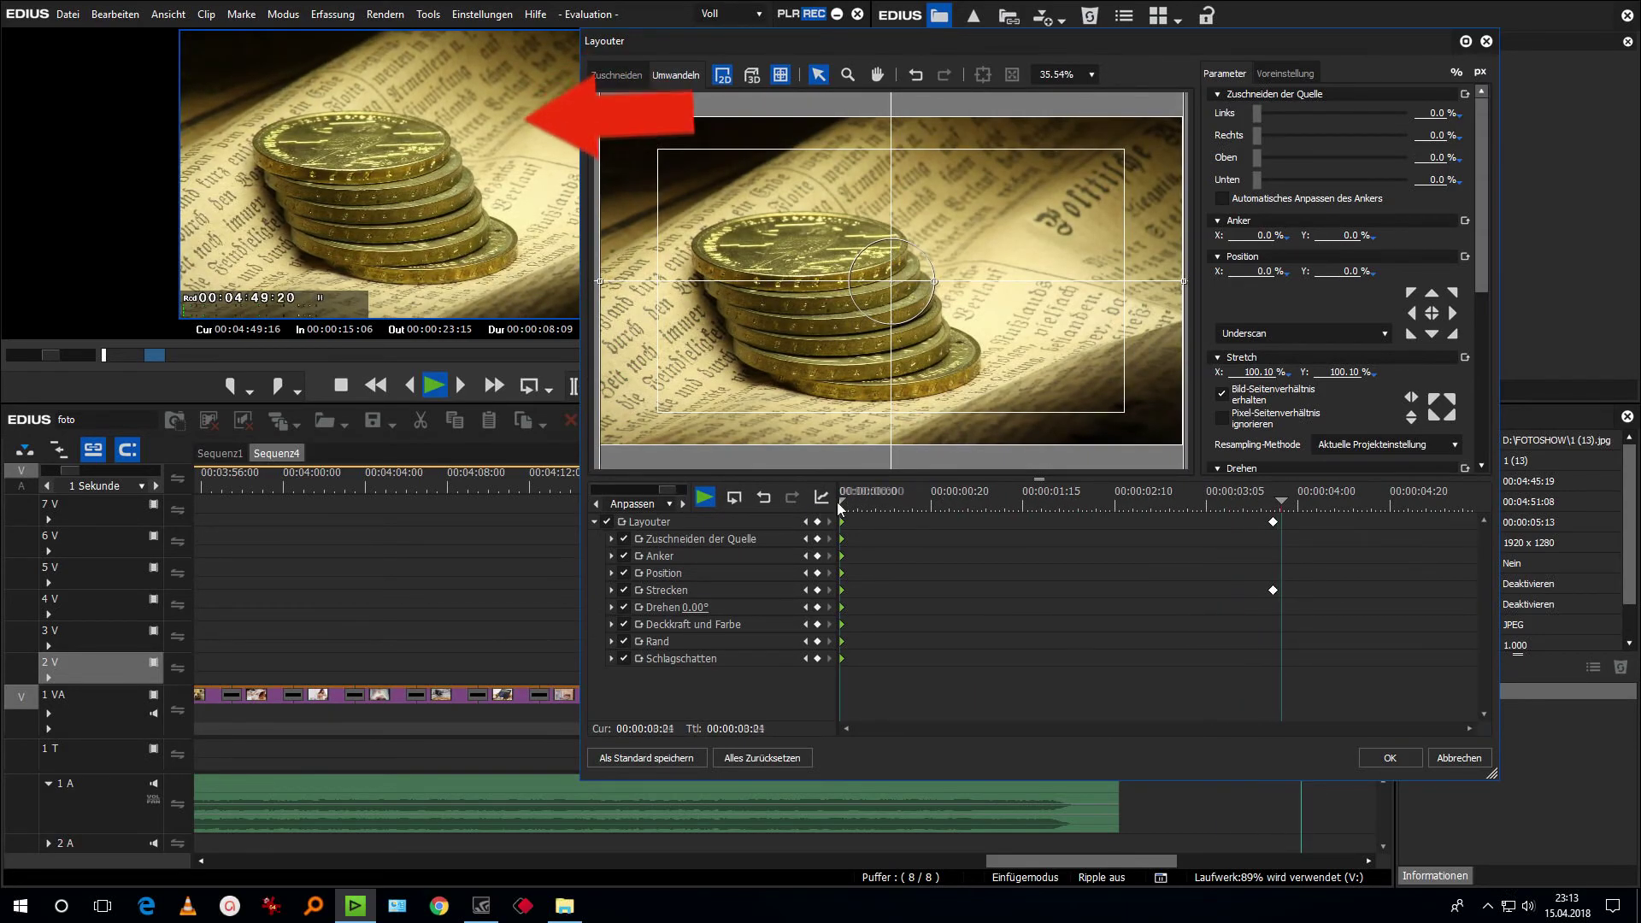
{"action": "left_click", "coordinate": [846, 494]}
{"action": "left_click", "coordinate": [704, 498]}
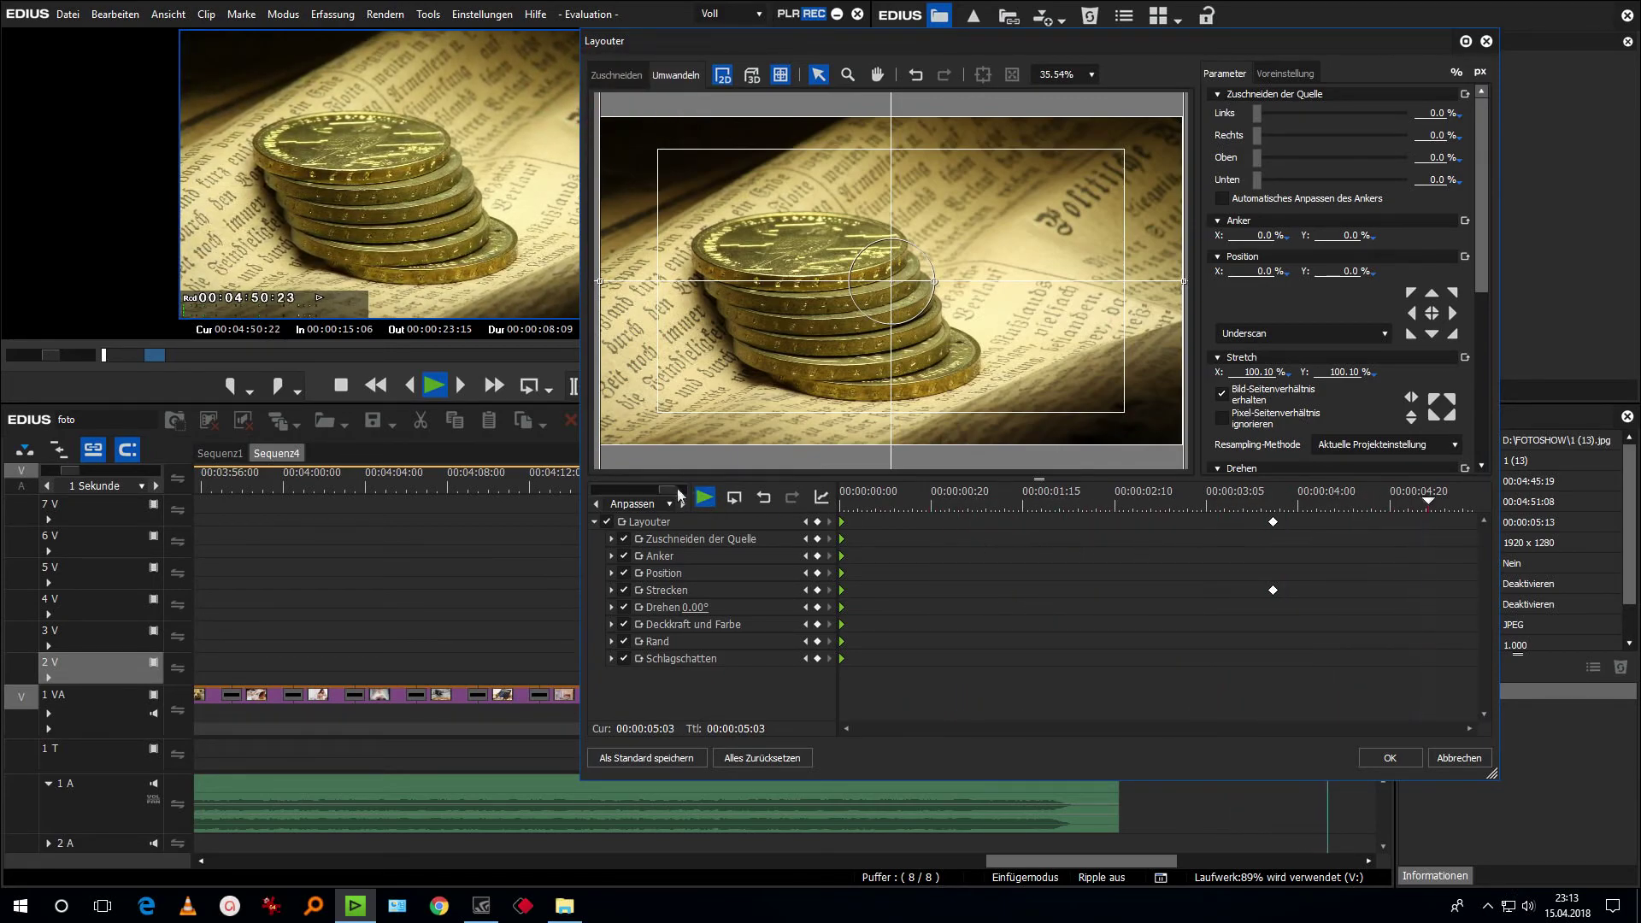
{"action": "left_click", "coordinate": [1390, 757]}
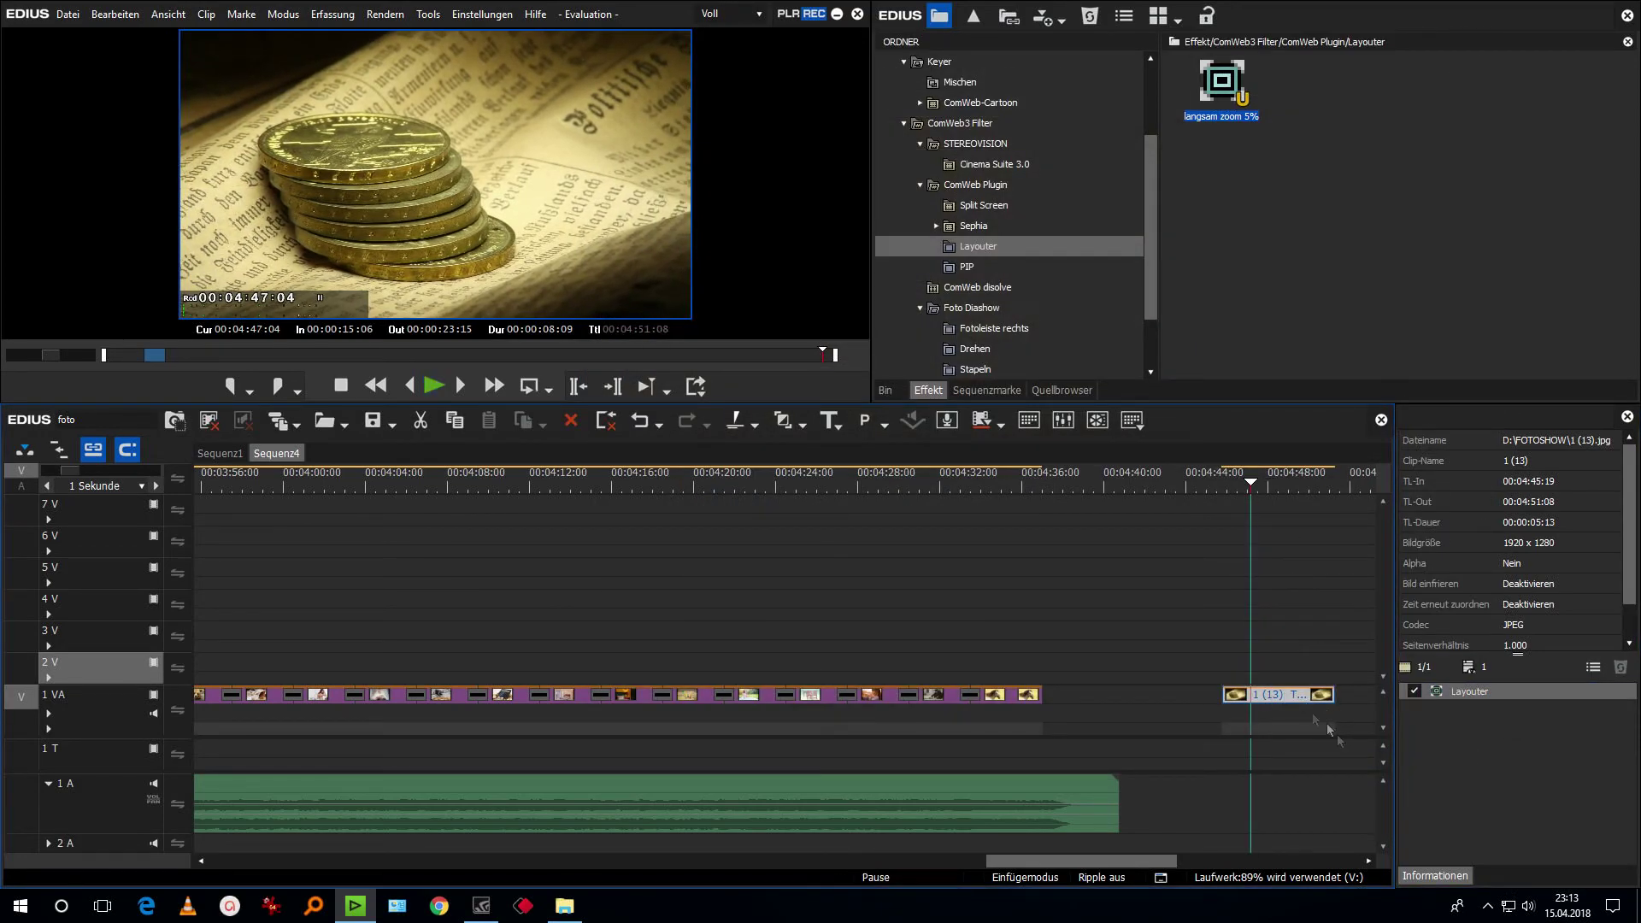
Save the coin clip's Layouter effect as a preset named "sony zoom 5%" in the Layouter effects folder.
{"action": "left_click_drag", "start_coordinate": [1469, 691], "coordinate": [1347, 85]}
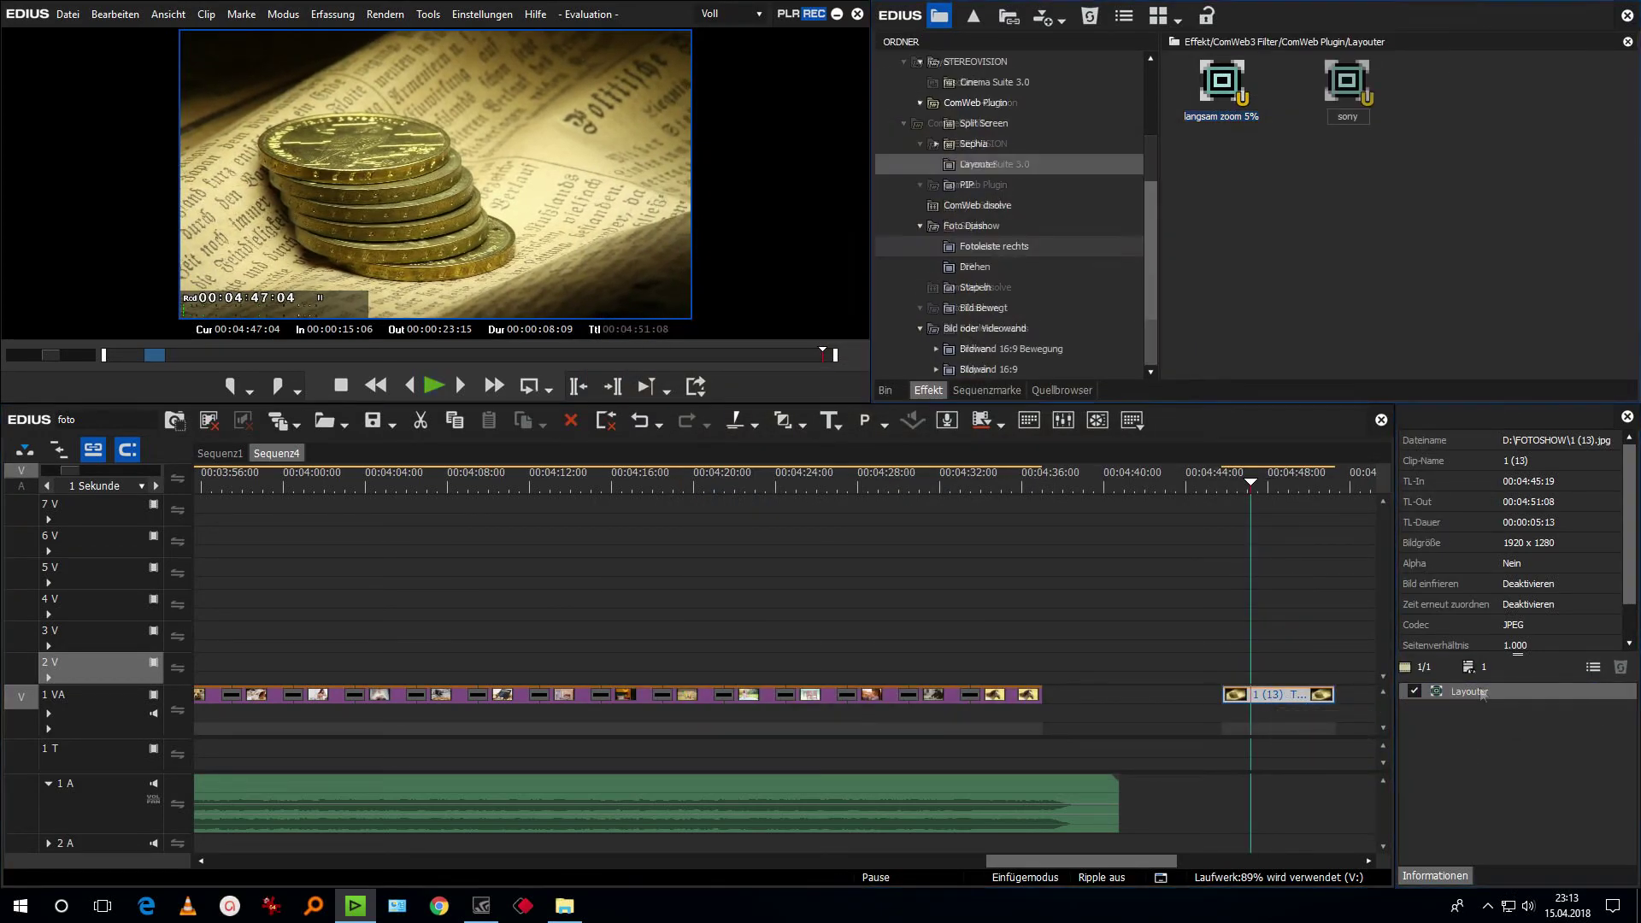
{"action": "type", "text": "sony zoo"}
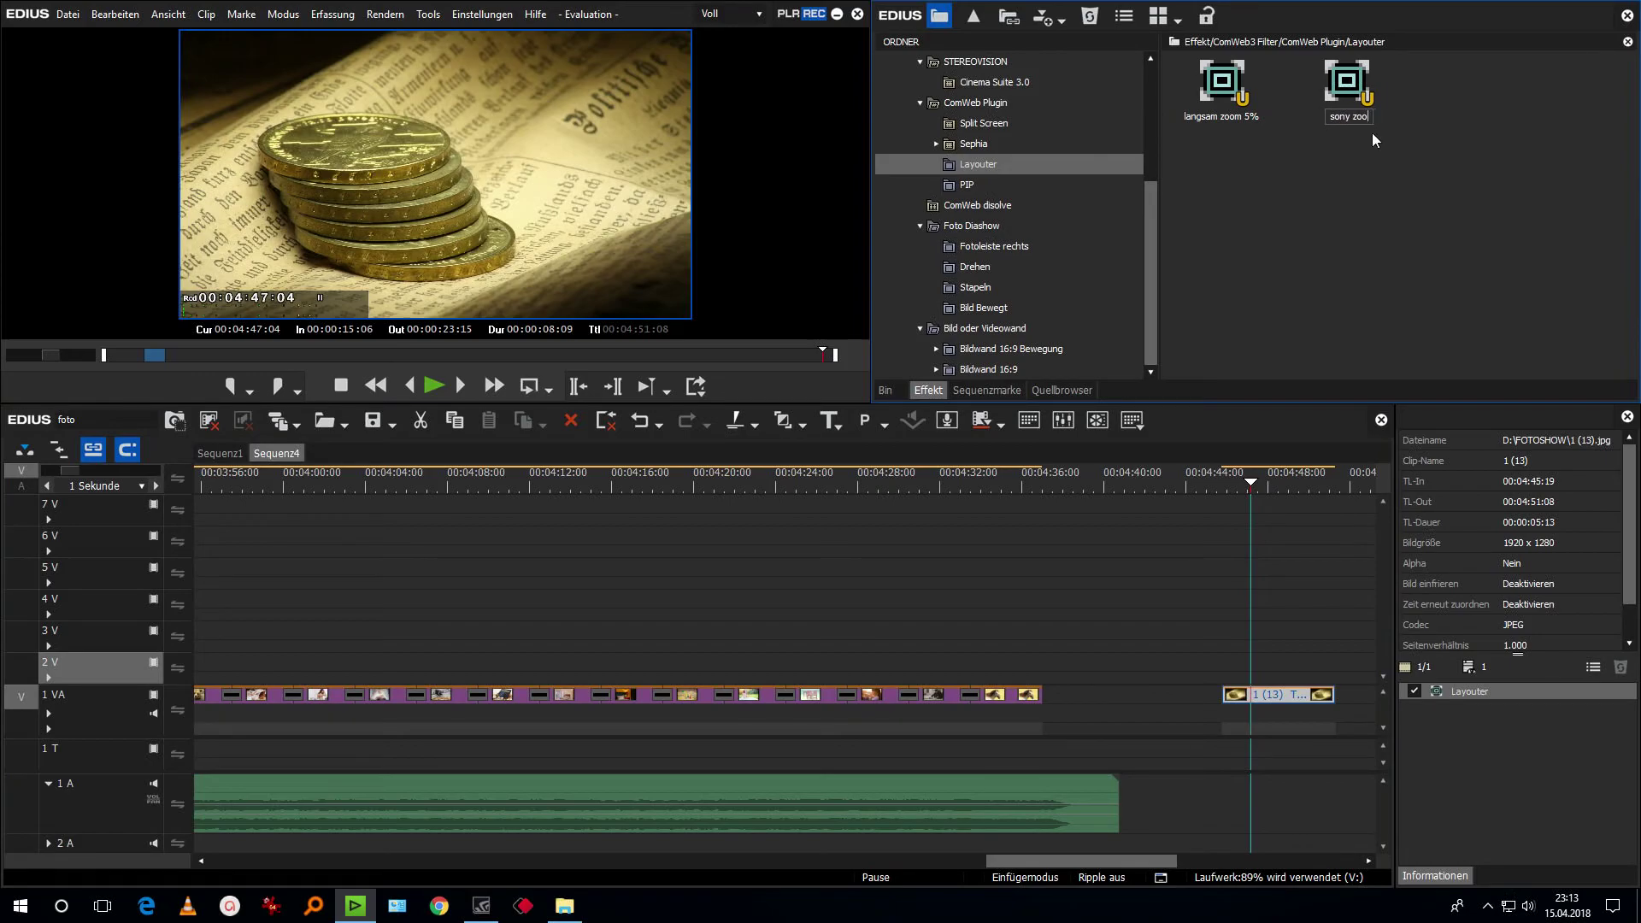
{"action": "type", "text": "m 5%"}
{"action": "key", "text": "Return"}
Select a range of photo clips on track 1 VA around one minute and apply the "sony zoom 5%" preset to them.
{"action": "key", "text": "j"}
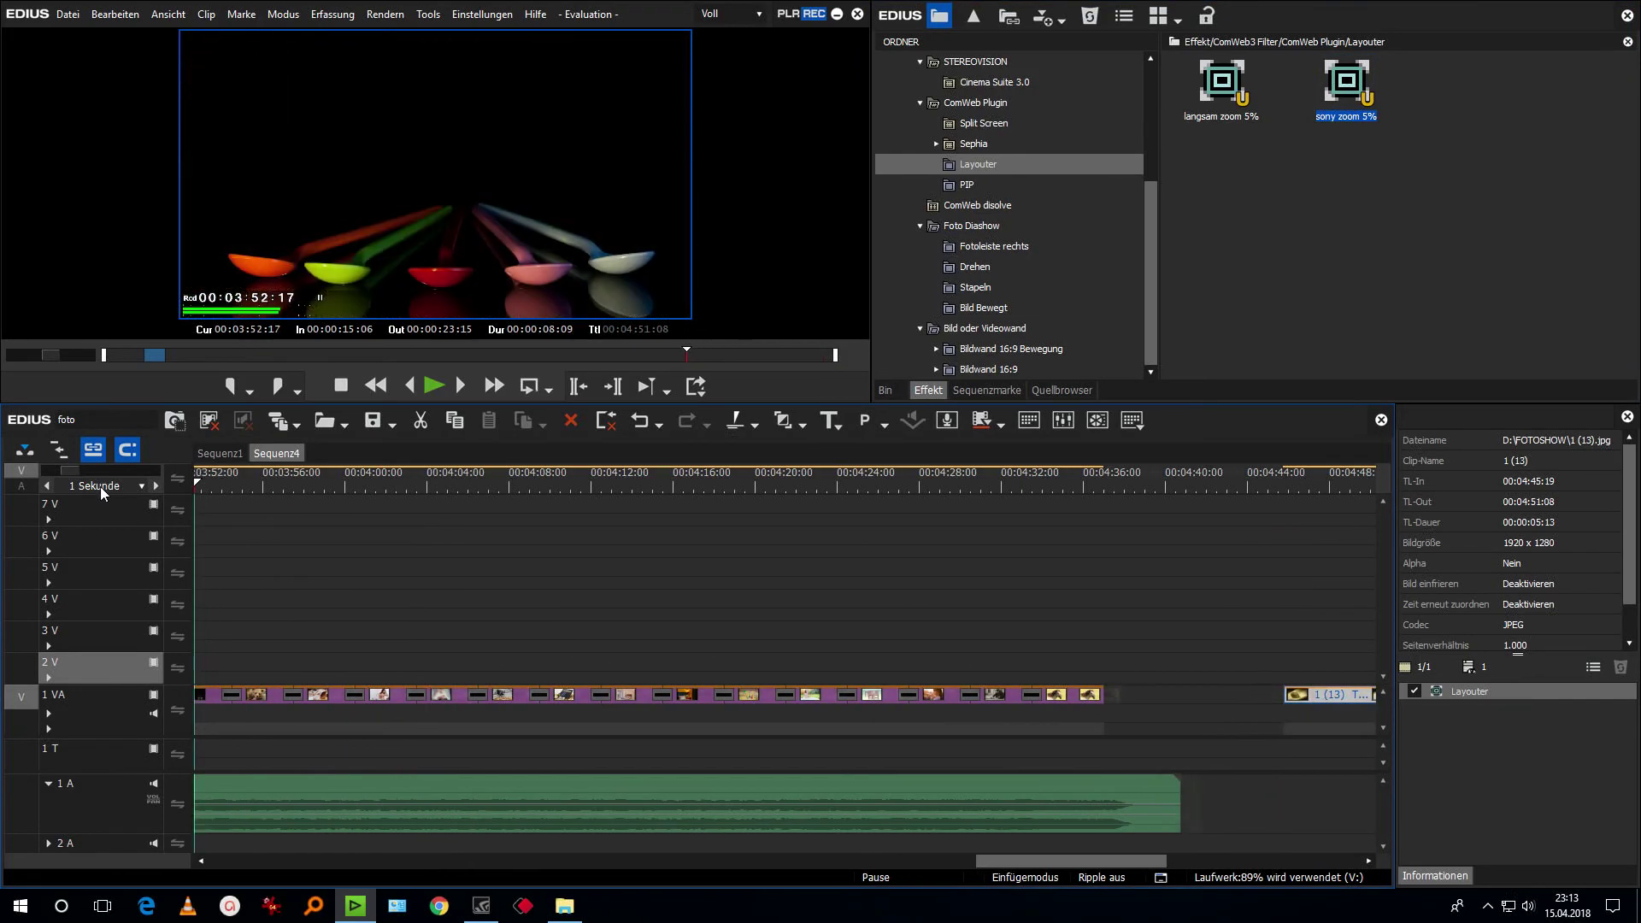
{"action": "scroll", "coordinate": [100, 485], "scroll_direction": "down", "scroll_amount": 2}
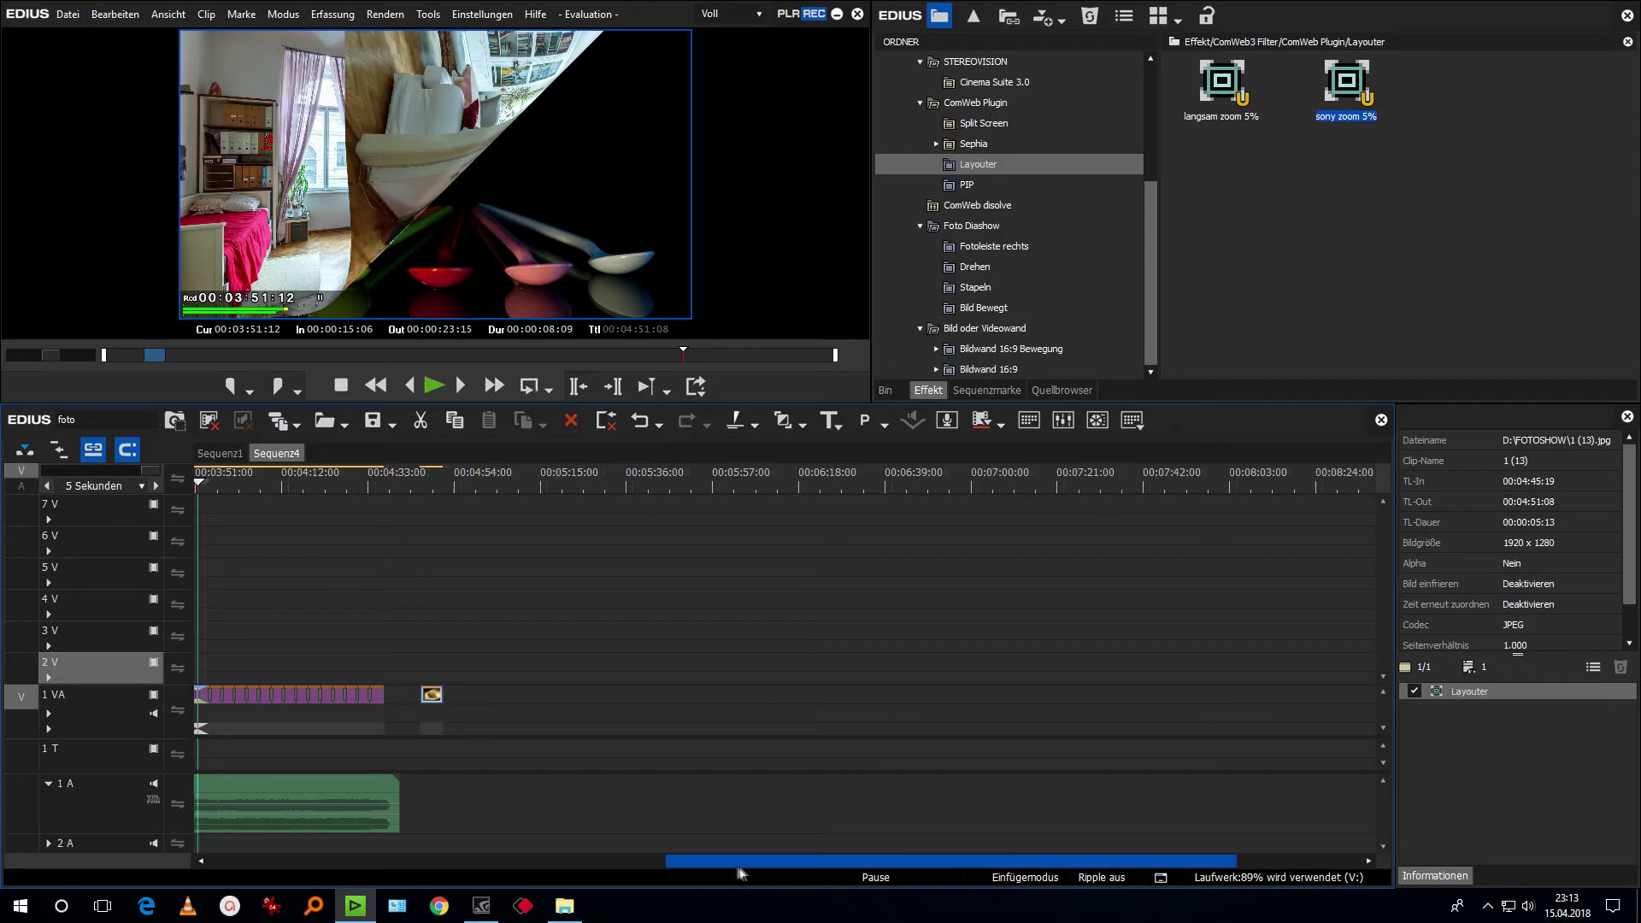
{"action": "left_click_drag", "start_coordinate": [730, 861], "coordinate": [271, 860]}
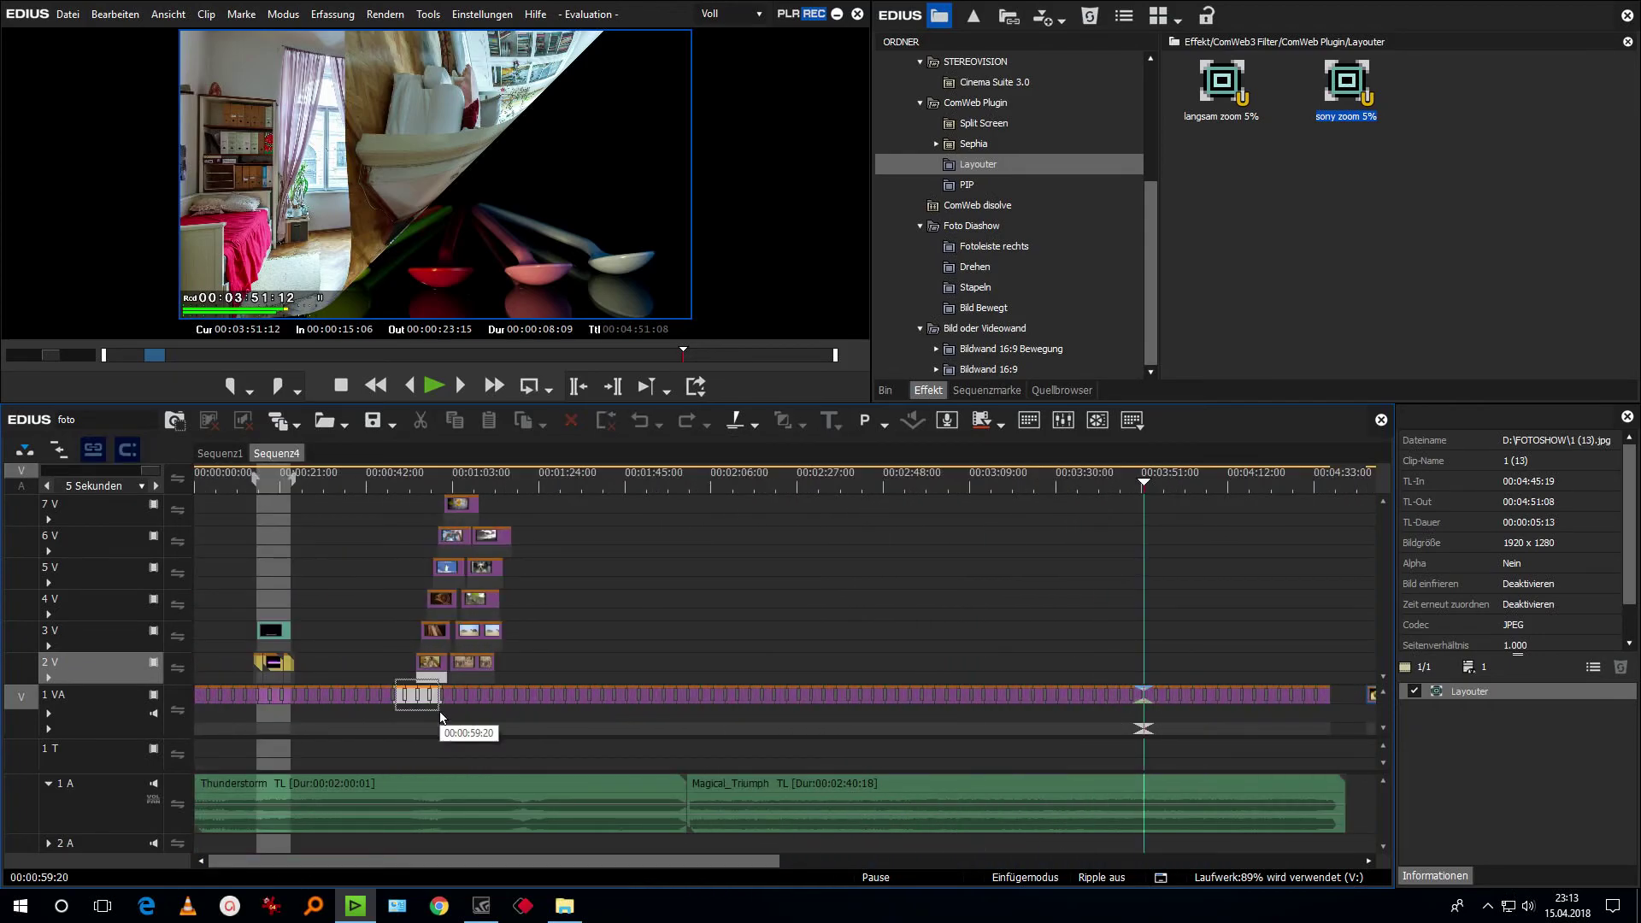
{"action": "left_click", "coordinate": [565, 716]}
{"action": "left_click_drag", "start_coordinate": [602, 718], "coordinate": [356, 718]}
{"action": "left_click_drag", "start_coordinate": [1354, 93], "coordinate": [496, 695]}
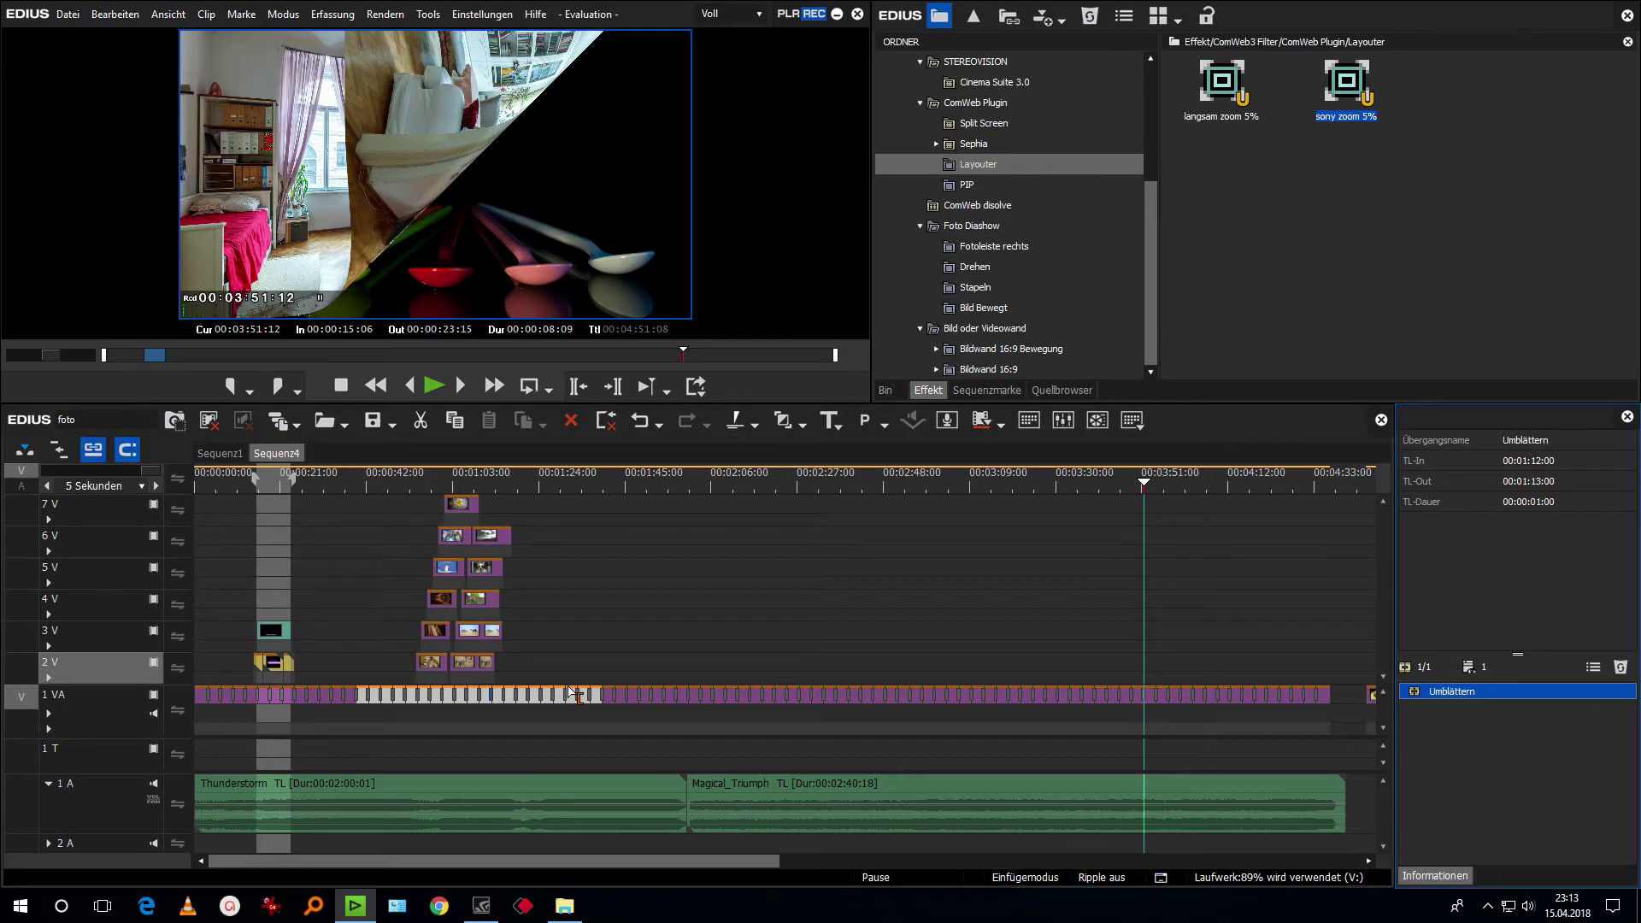
Play the photo slideshow from 00:00:52:00 and skim through the section after one minute to check the result.
{"action": "left_click", "coordinate": [408, 481]}
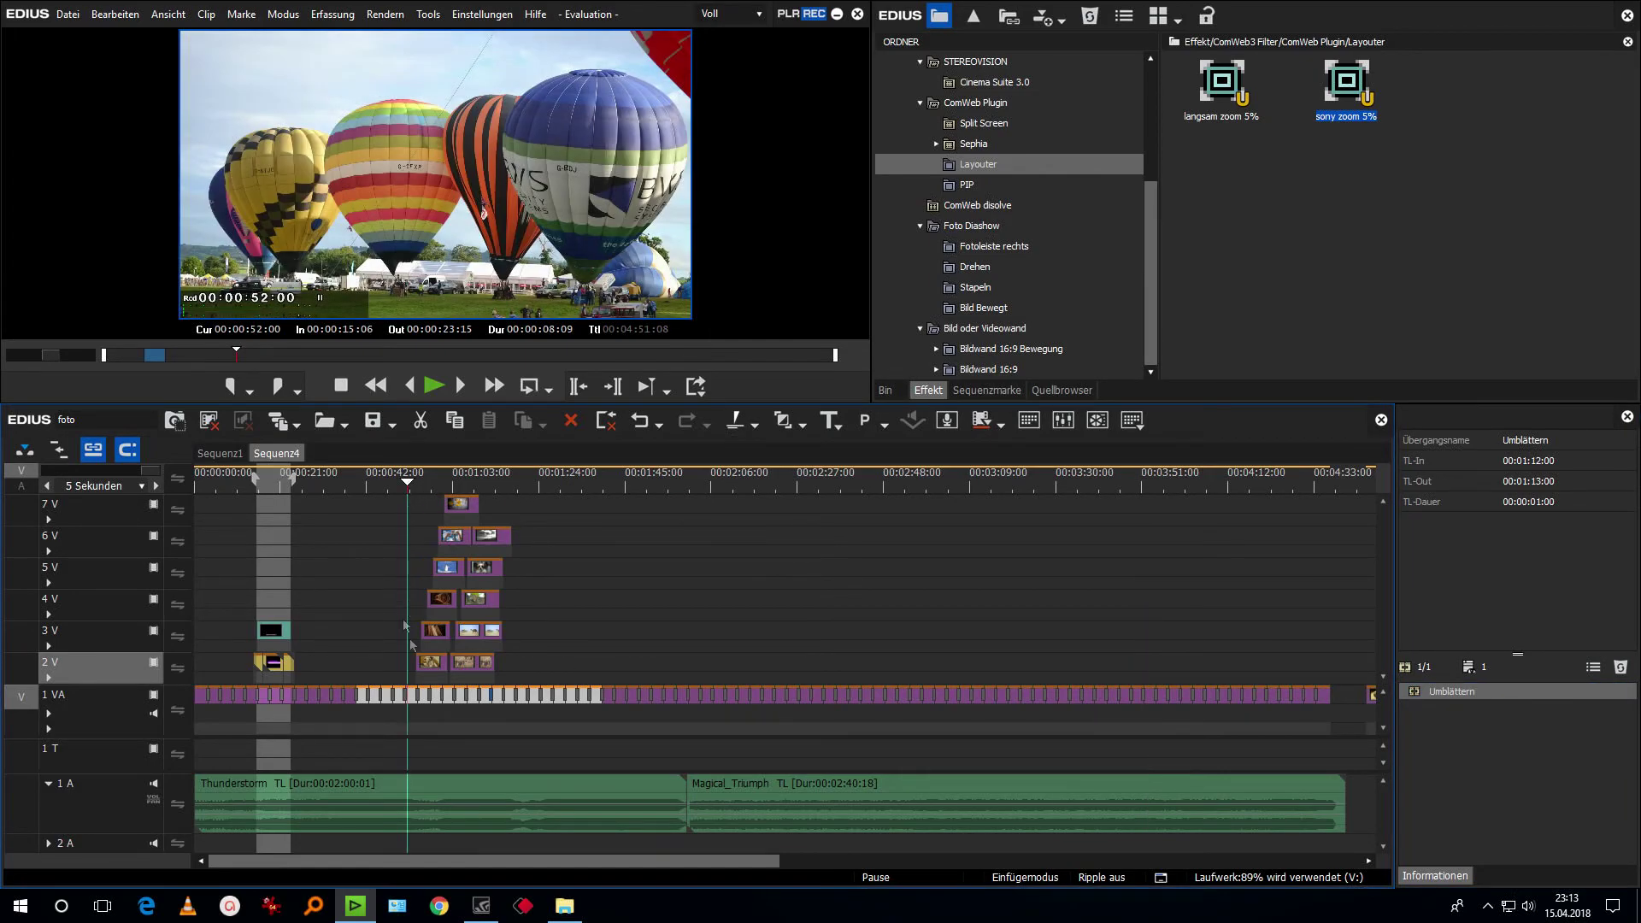
{"action": "key", "text": "space"}
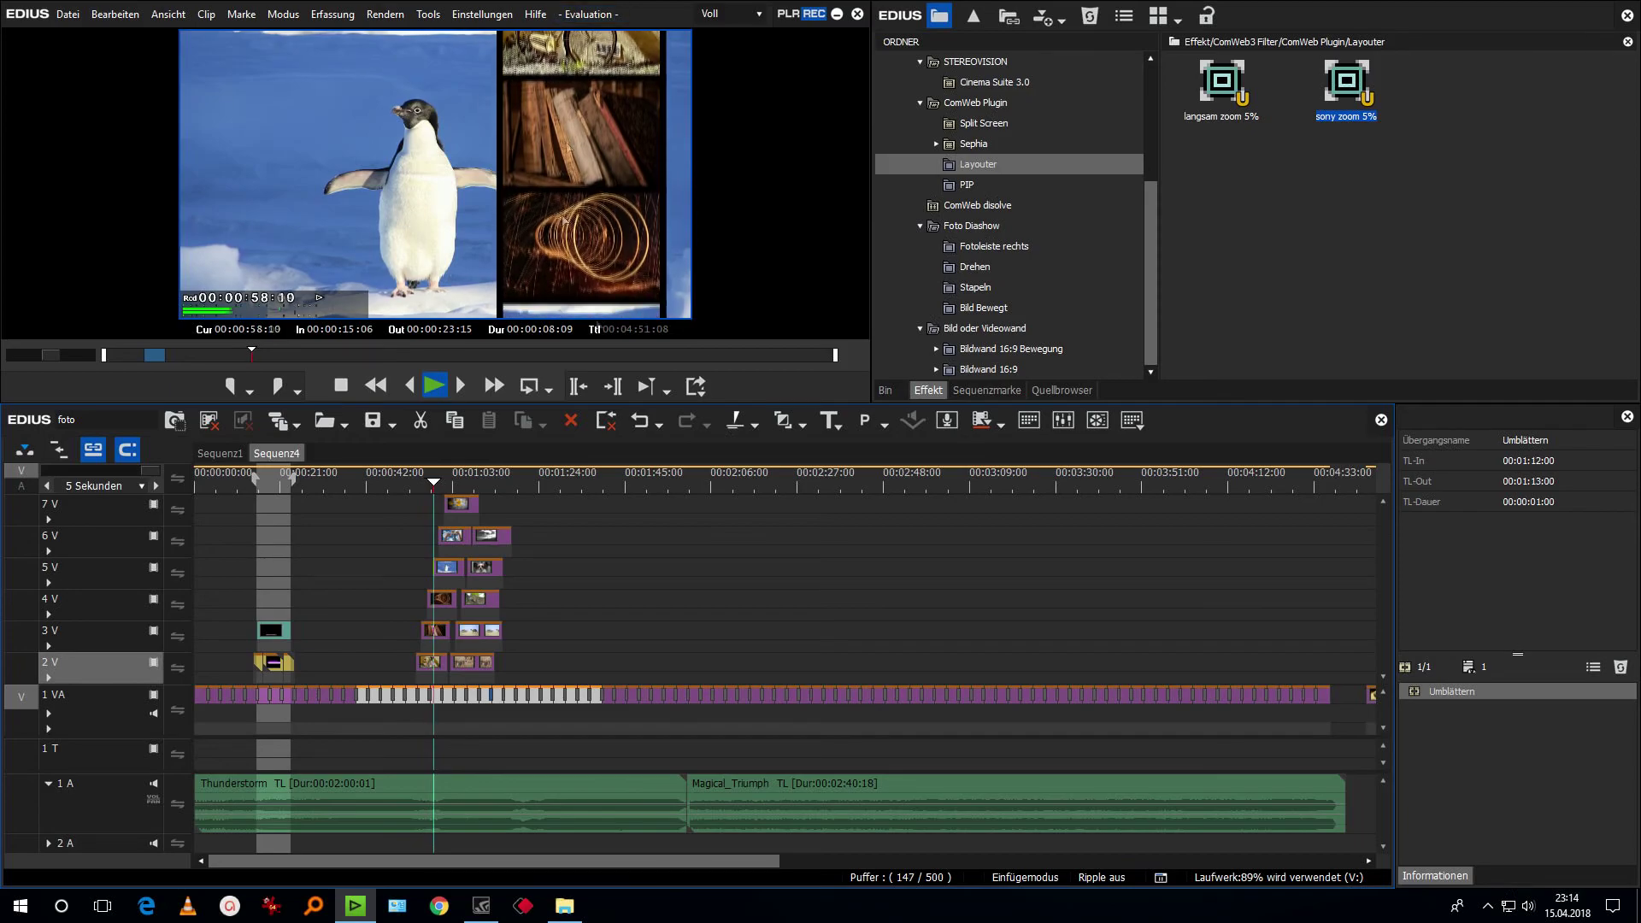
{"action": "key", "text": "space"}
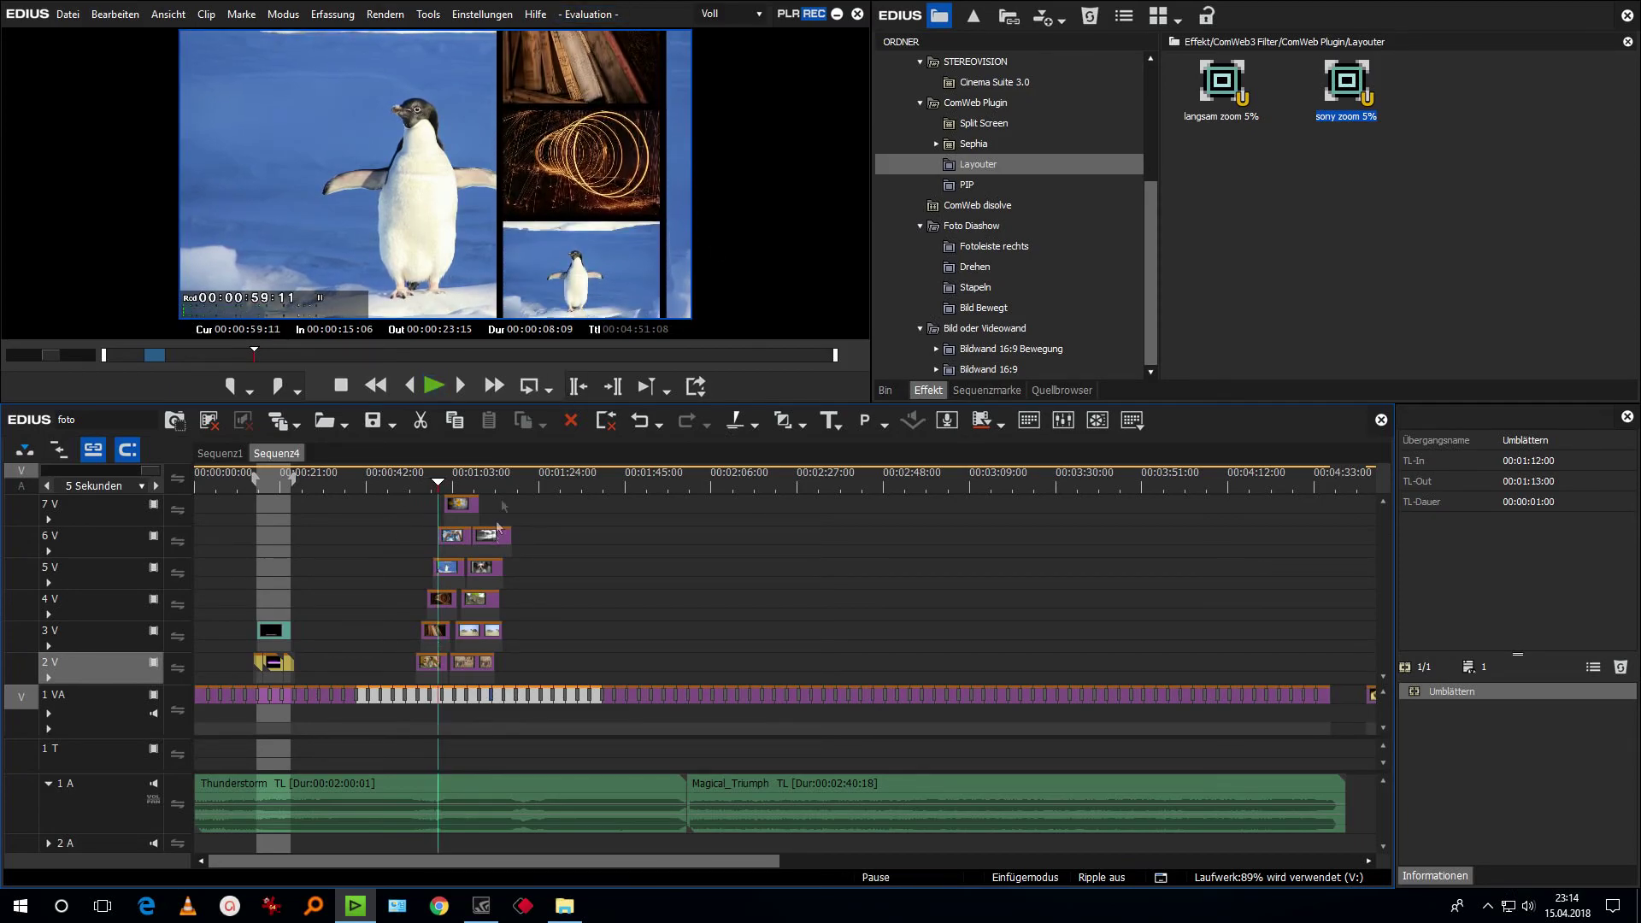
{"action": "left_click_drag", "start_coordinate": [474, 474], "coordinate": [530, 485]}
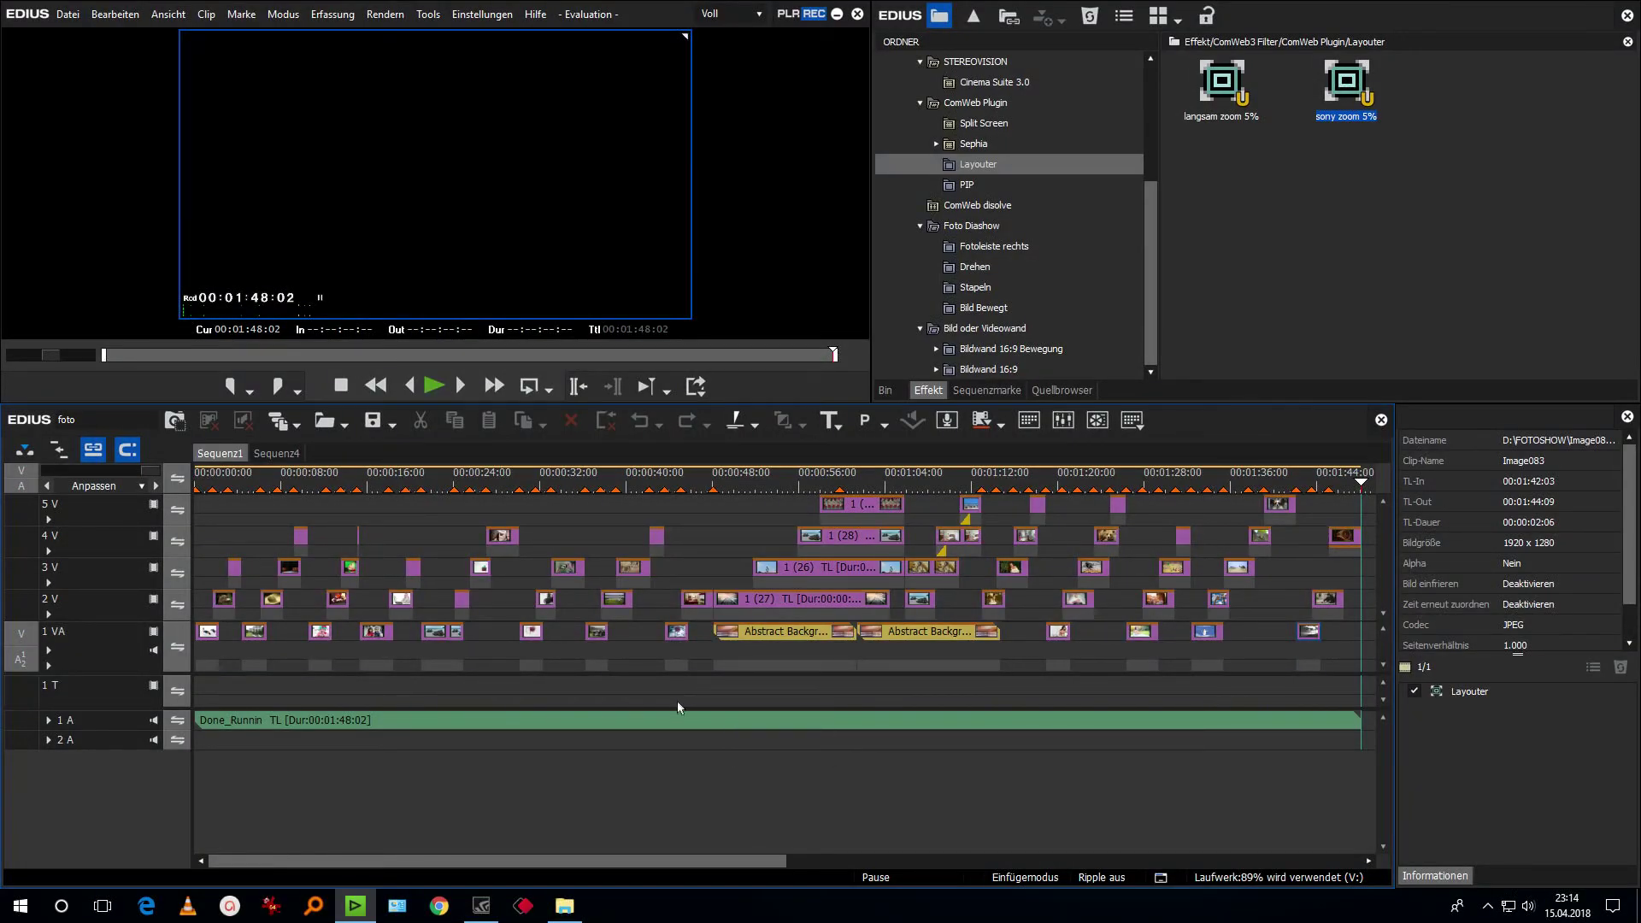
Play the Sequenz1 photo slideshow from the beginning and expand audio track 1 A to inspect the music's waveform.
{"action": "scroll", "coordinate": [680, 706], "scroll_direction": "down", "scroll_amount": 5}
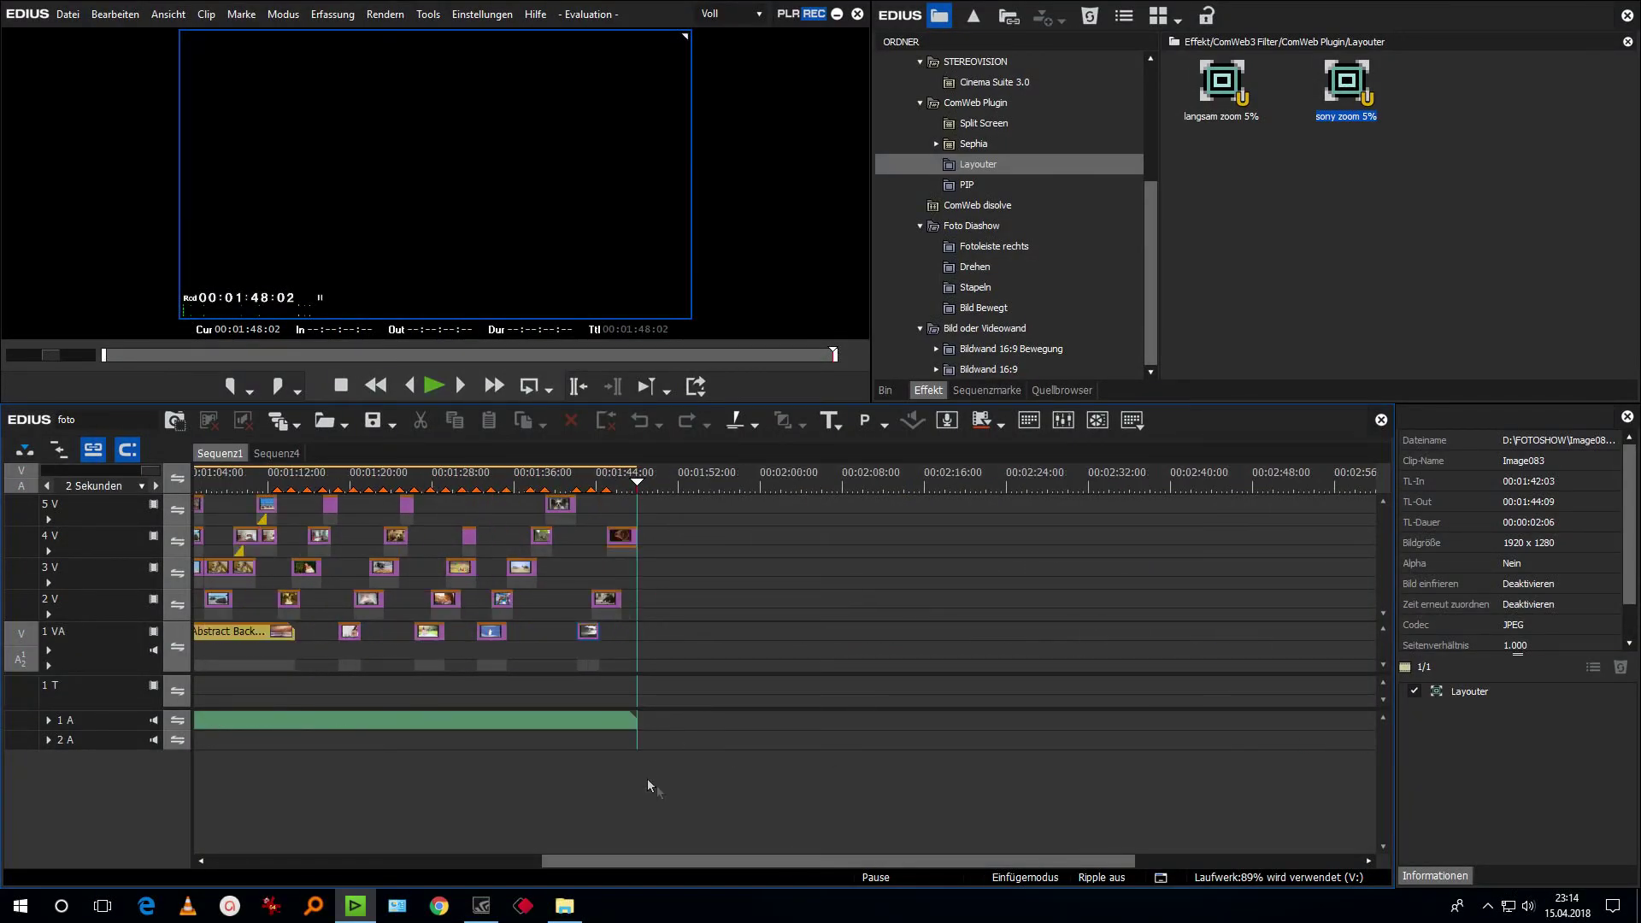
{"action": "left_click_drag", "start_coordinate": [798, 864], "coordinate": [422, 864]}
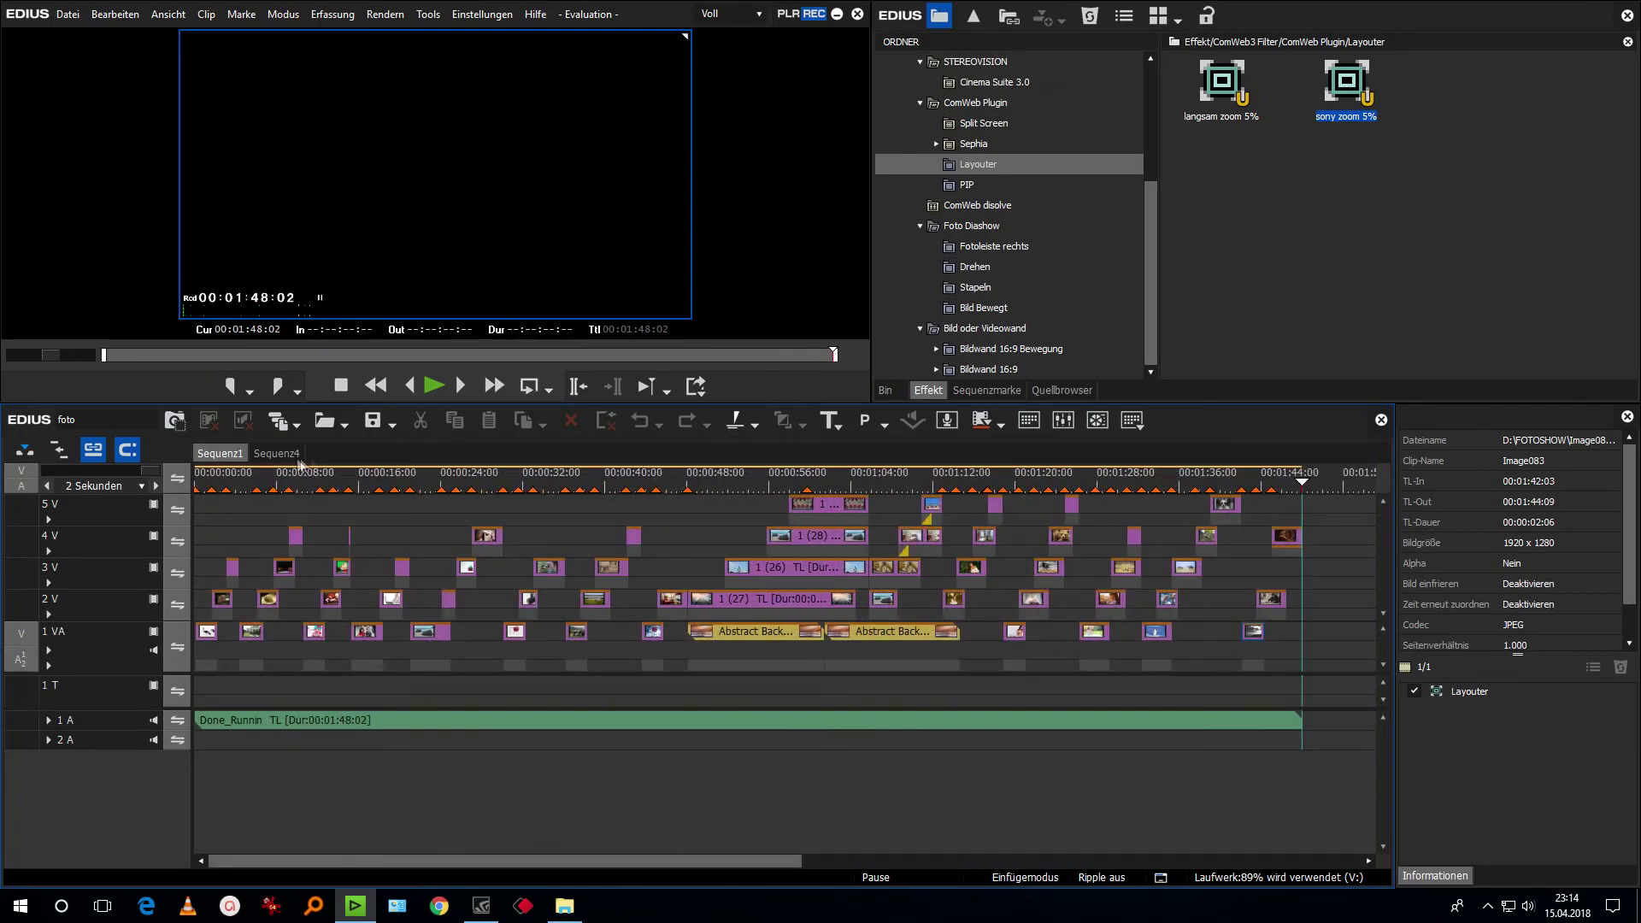
{"action": "left_click_drag", "start_coordinate": [220, 485], "coordinate": [175, 483]}
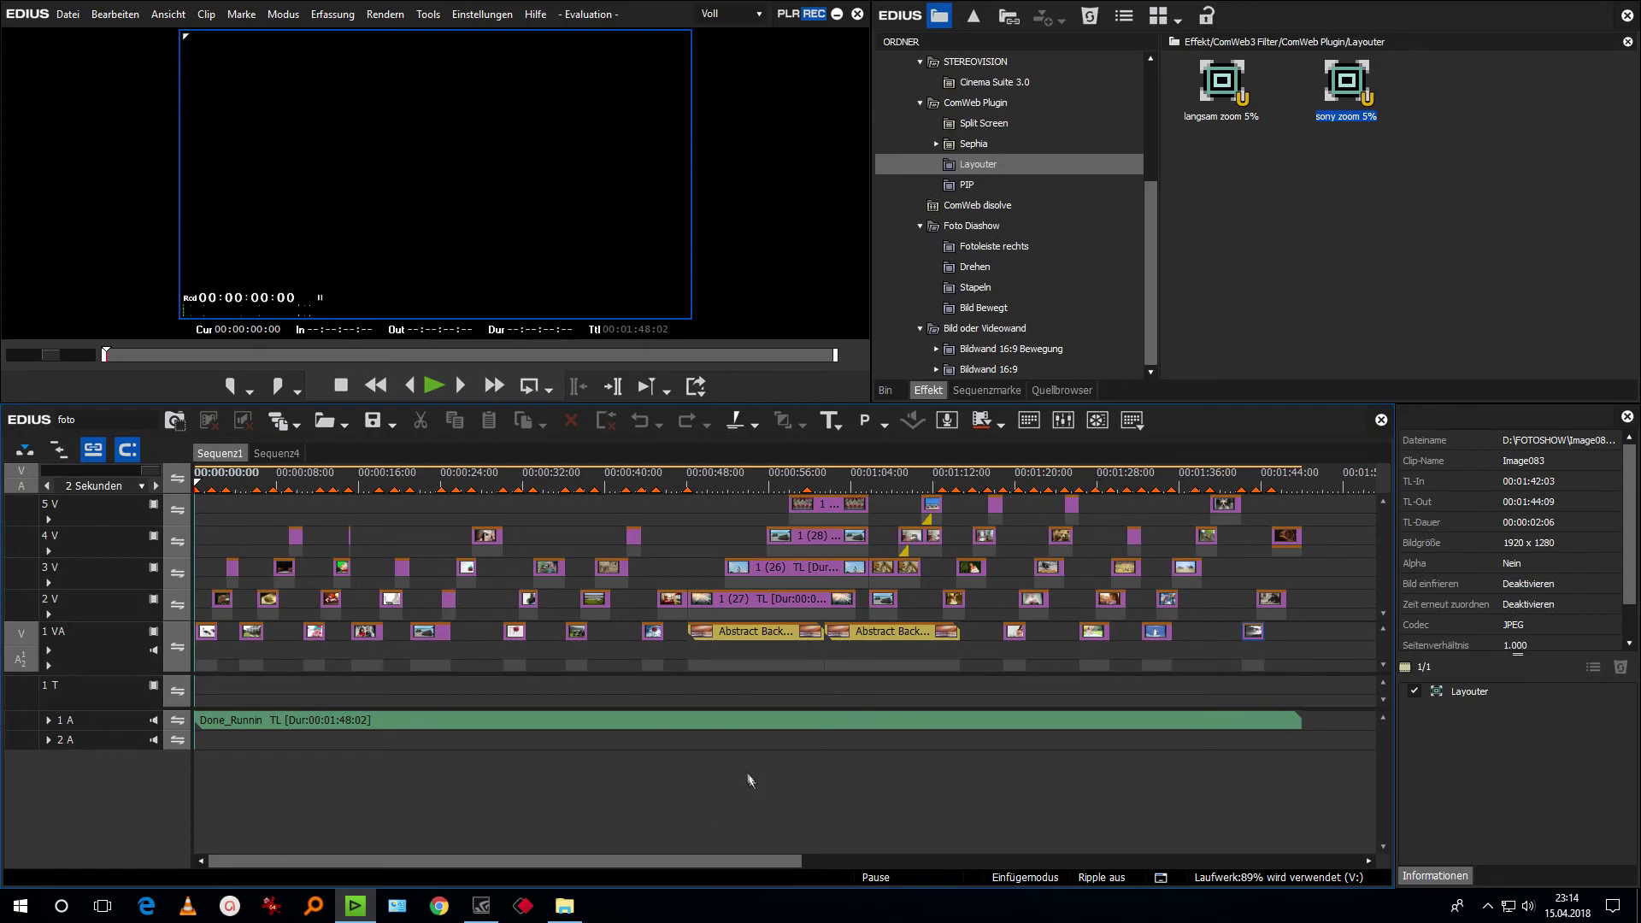
{"action": "key", "text": "space"}
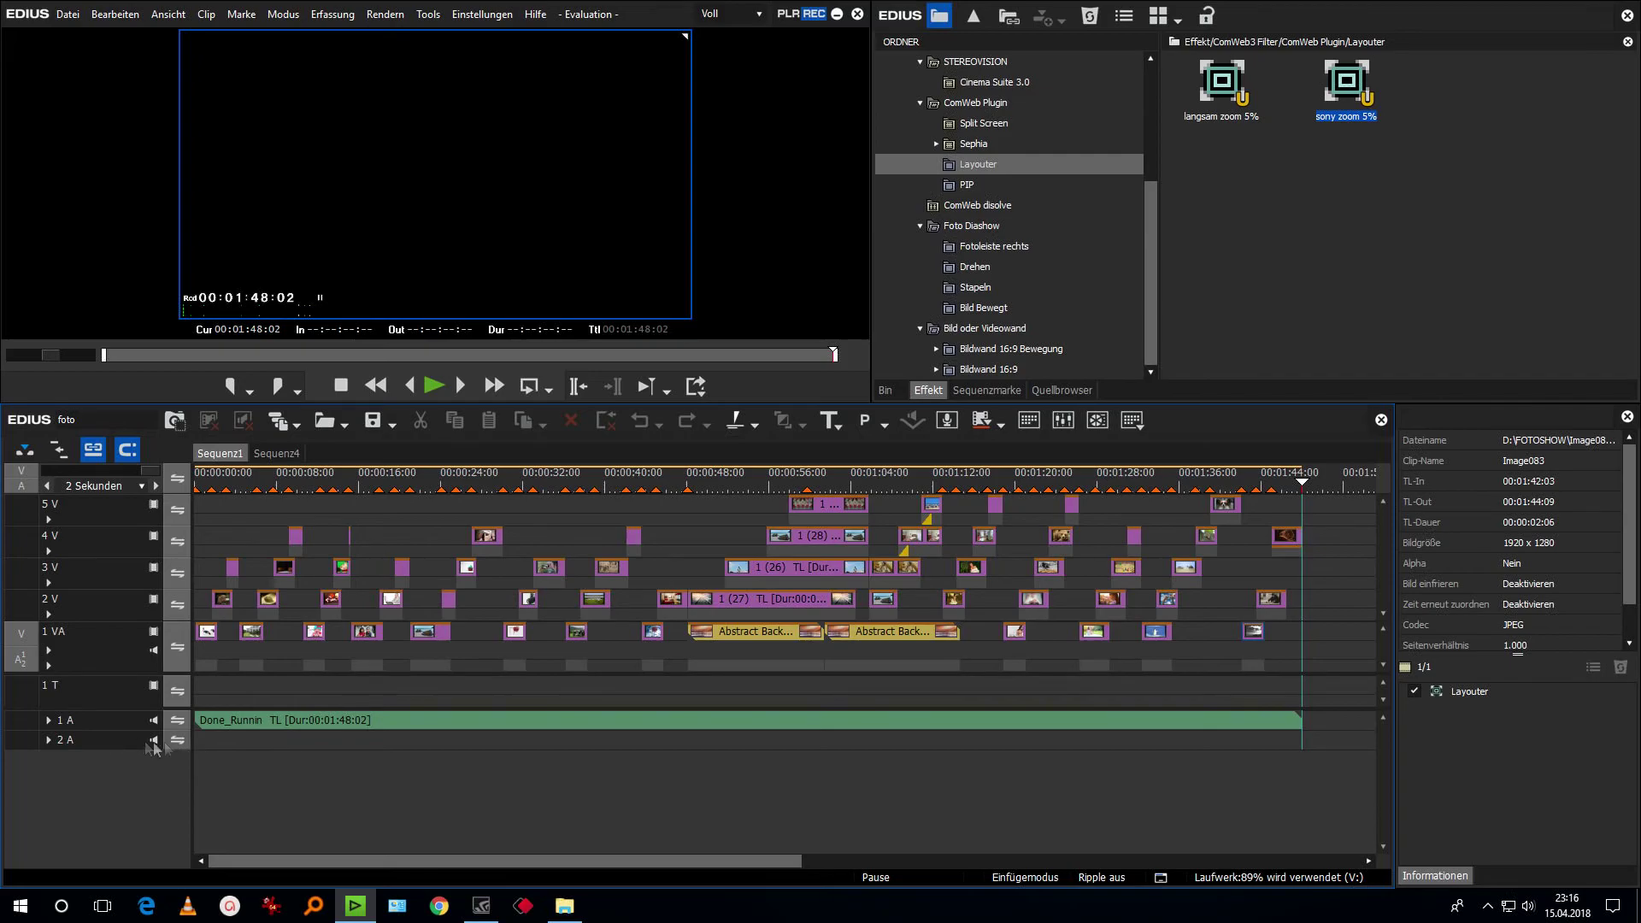
{"action": "left_click", "coordinate": [49, 722]}
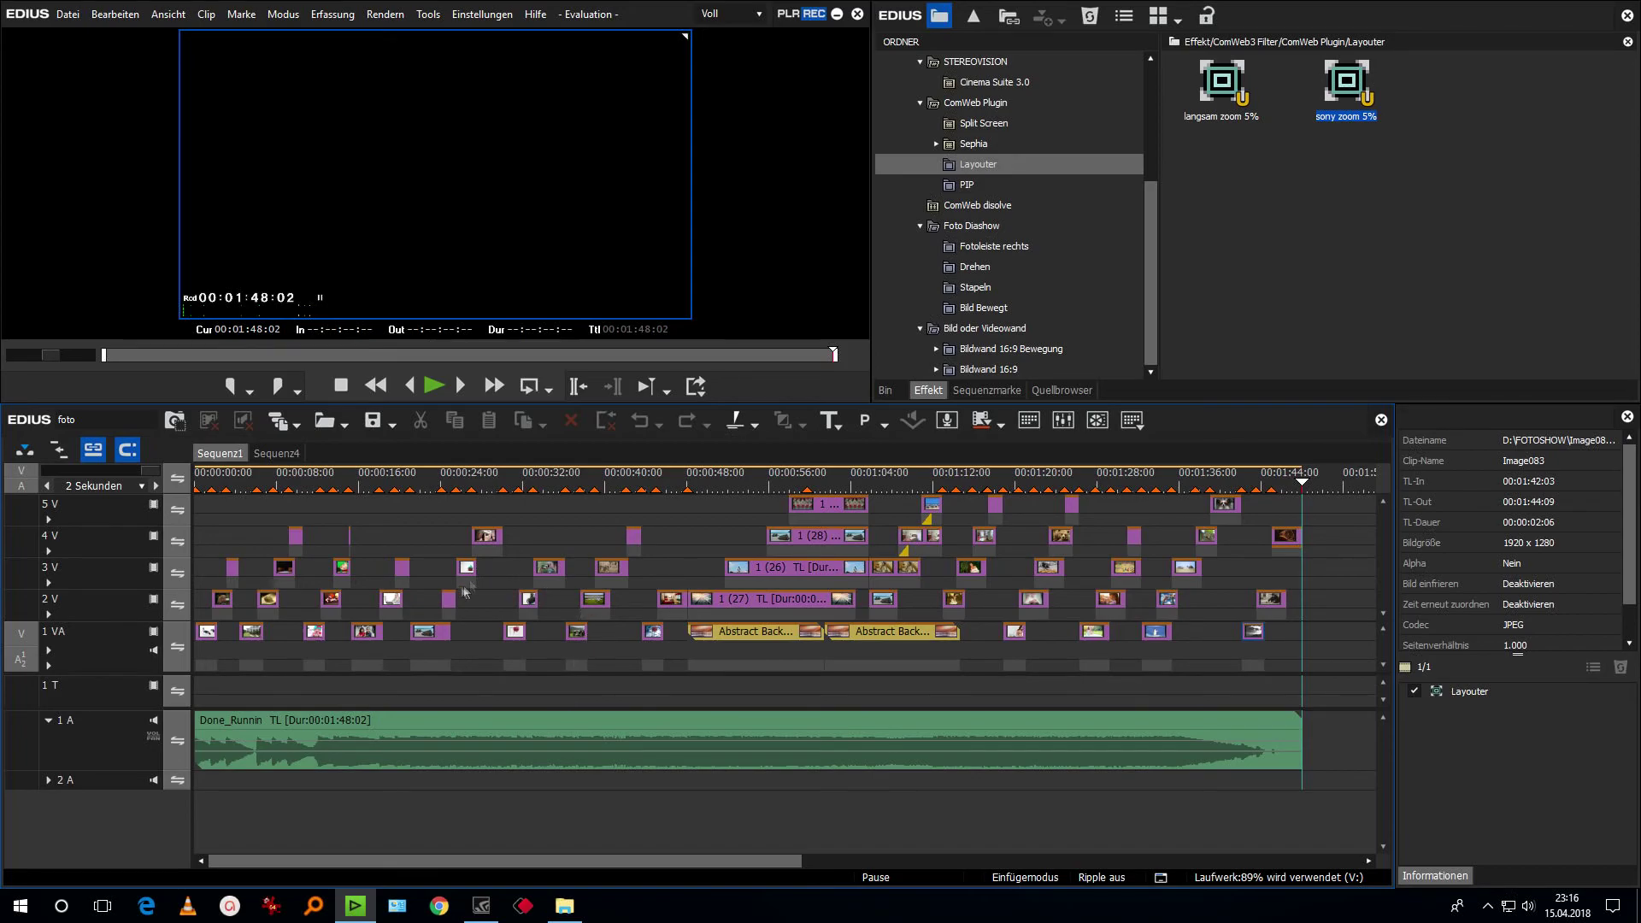
Create a new sequence and delete both of its VA tracks.
{"action": "left_click", "coordinate": [291, 430]}
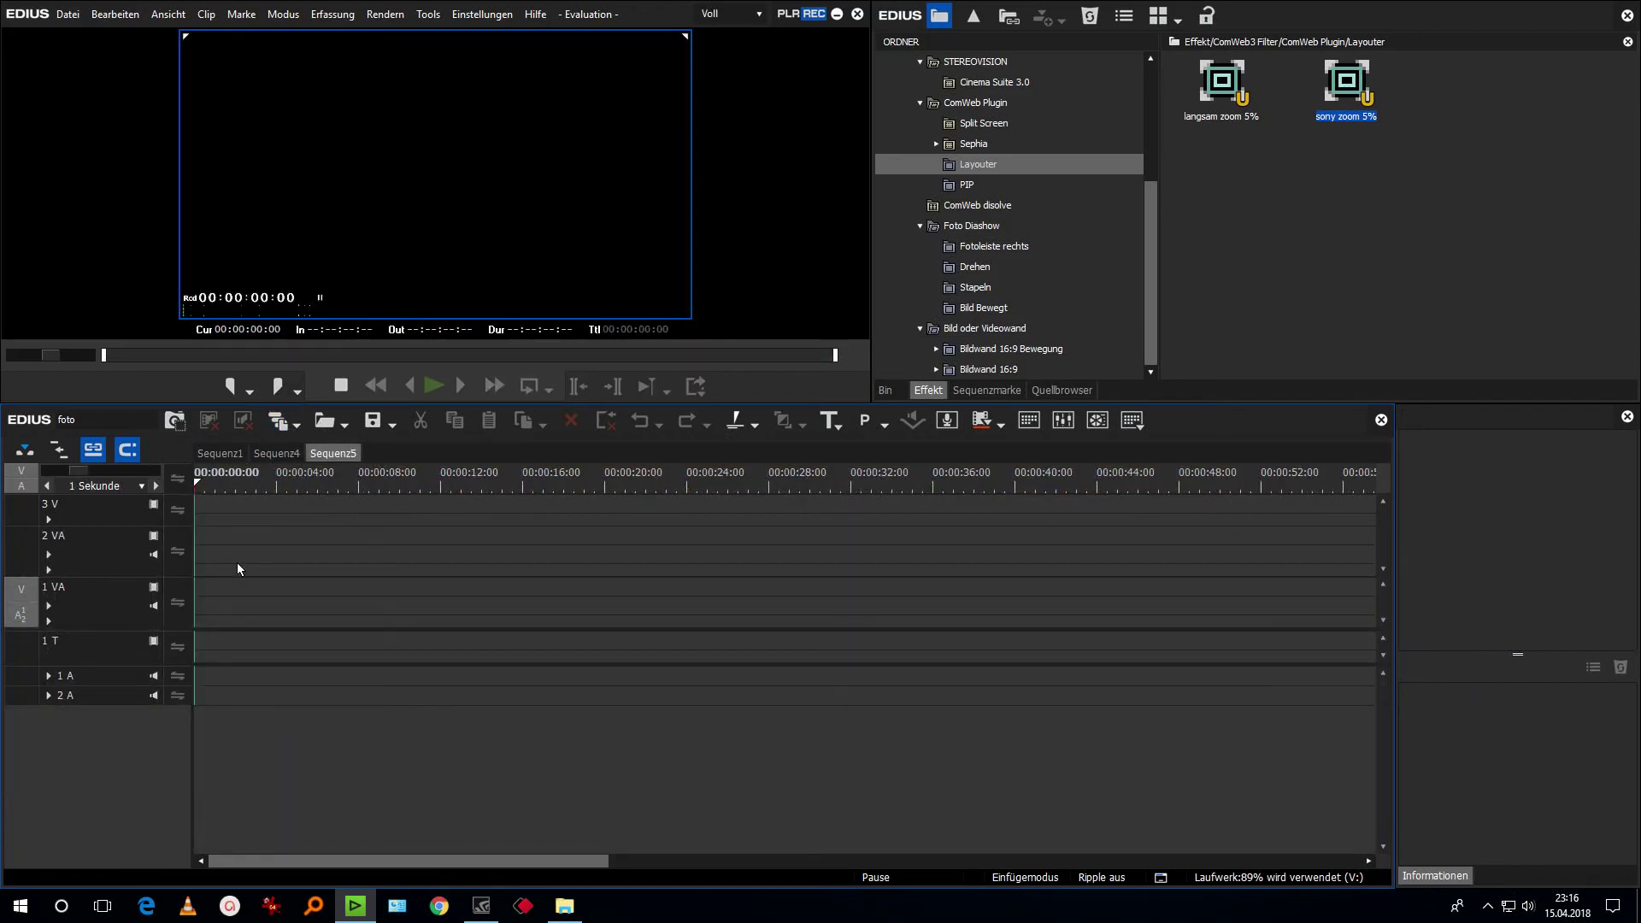
{"action": "right_click", "coordinate": [94, 542]}
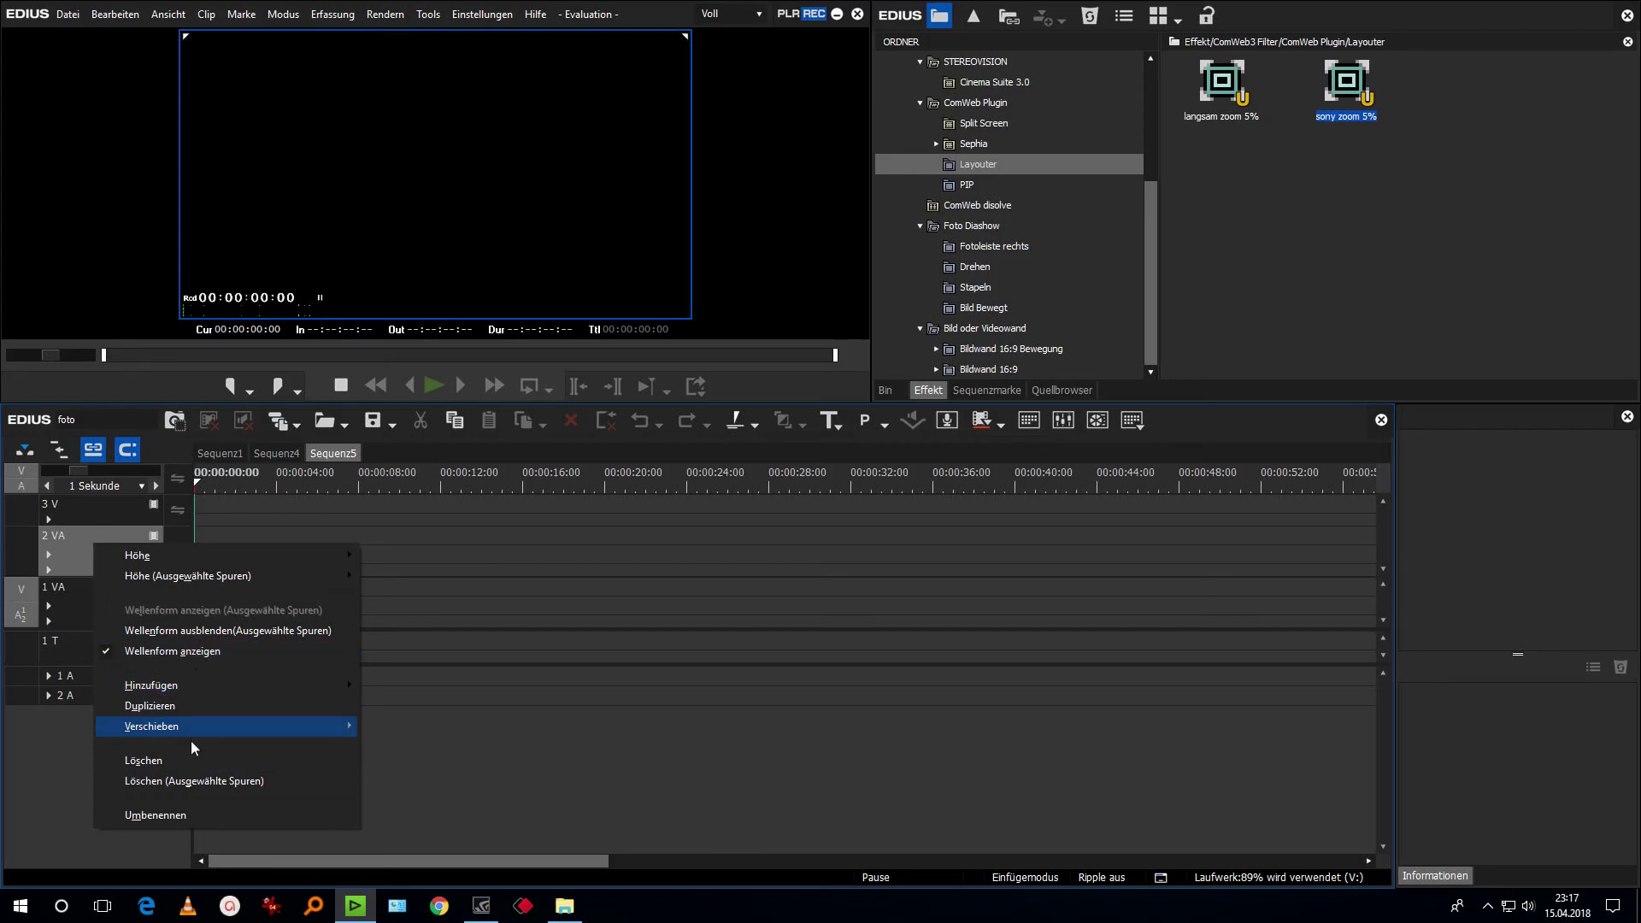
{"action": "left_click", "coordinate": [191, 762]}
{"action": "right_click", "coordinate": [95, 560]}
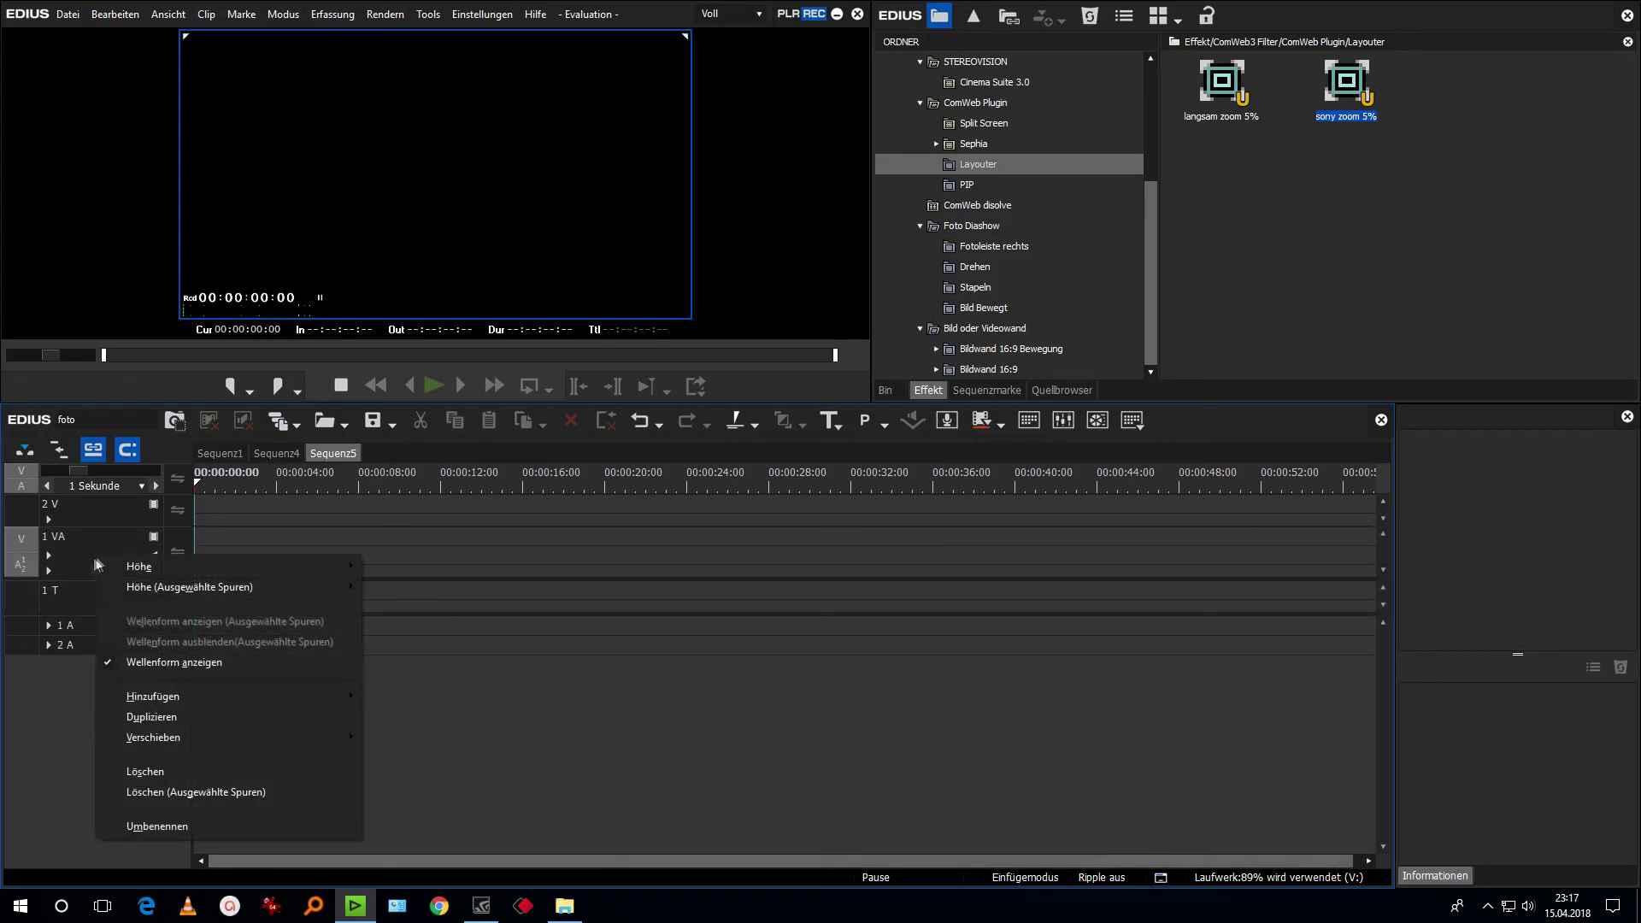
{"action": "left_click", "coordinate": [195, 771]}
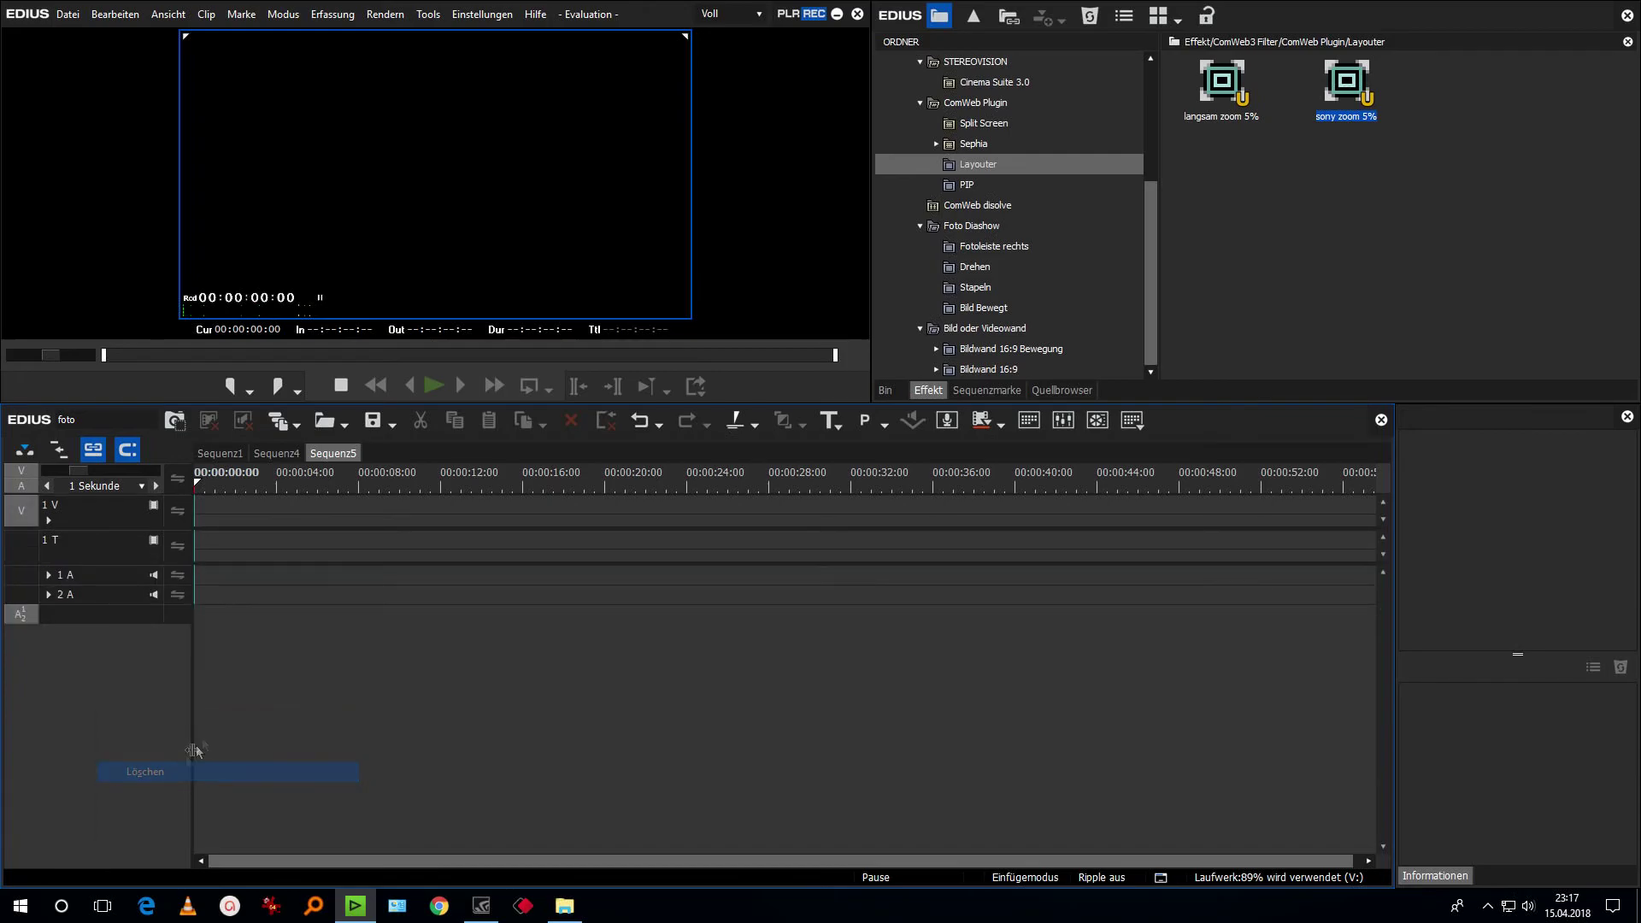
Add 6 V tracks above track 1 V in the new sequence.
{"action": "right_click", "coordinate": [94, 519]}
{"action": "mouse_move", "coordinate": [206, 660]}
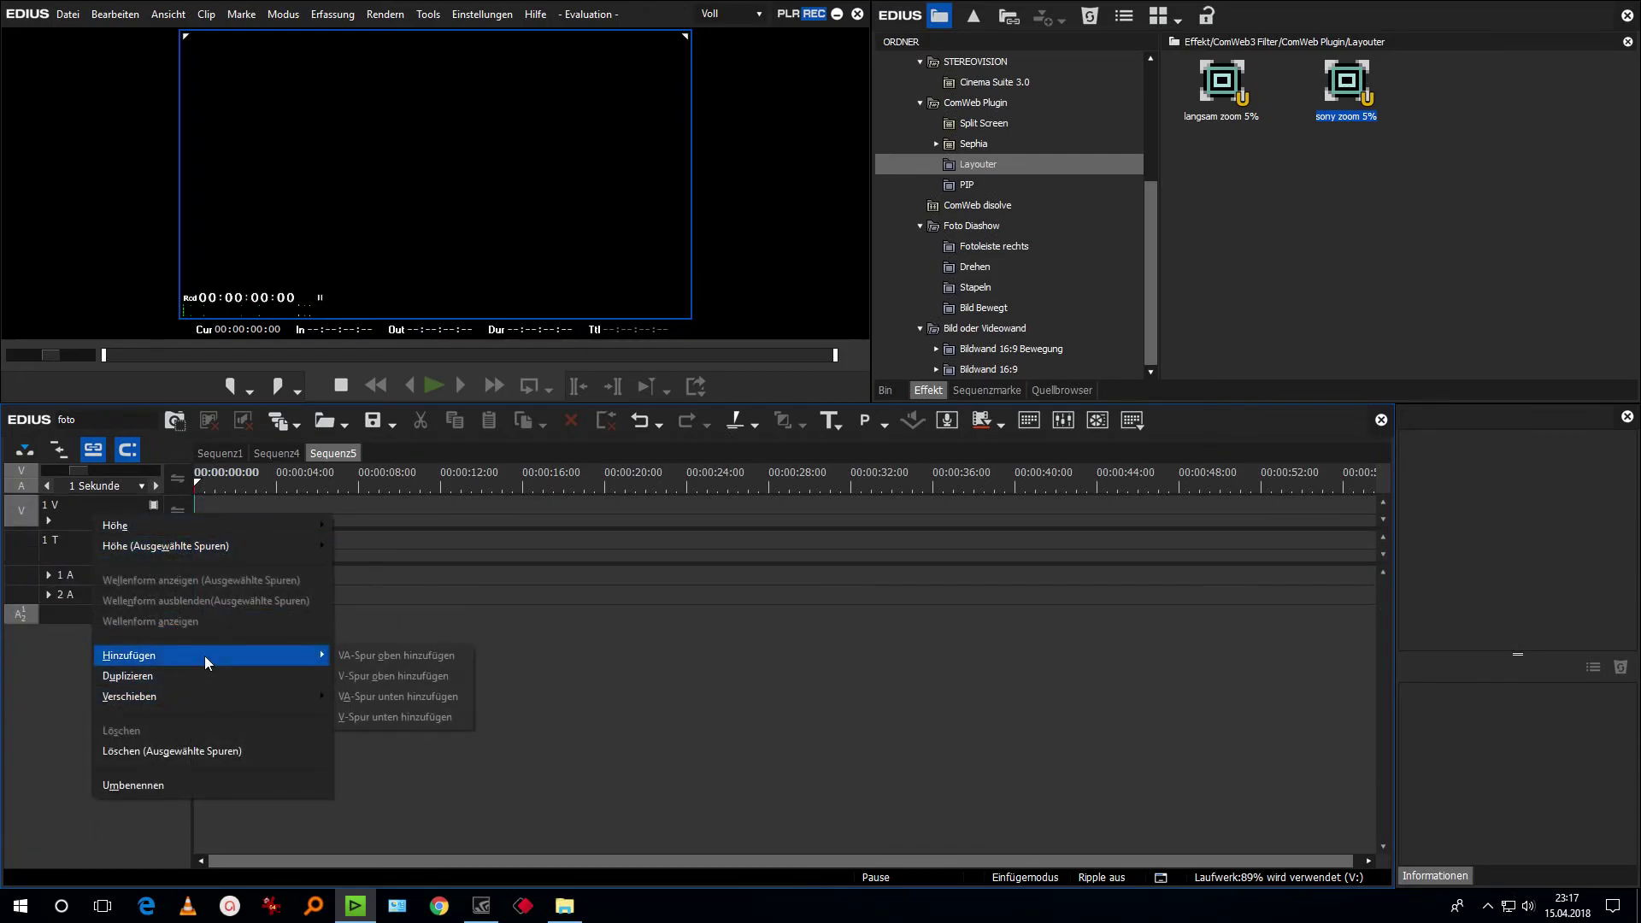
{"action": "left_click", "coordinate": [419, 675]}
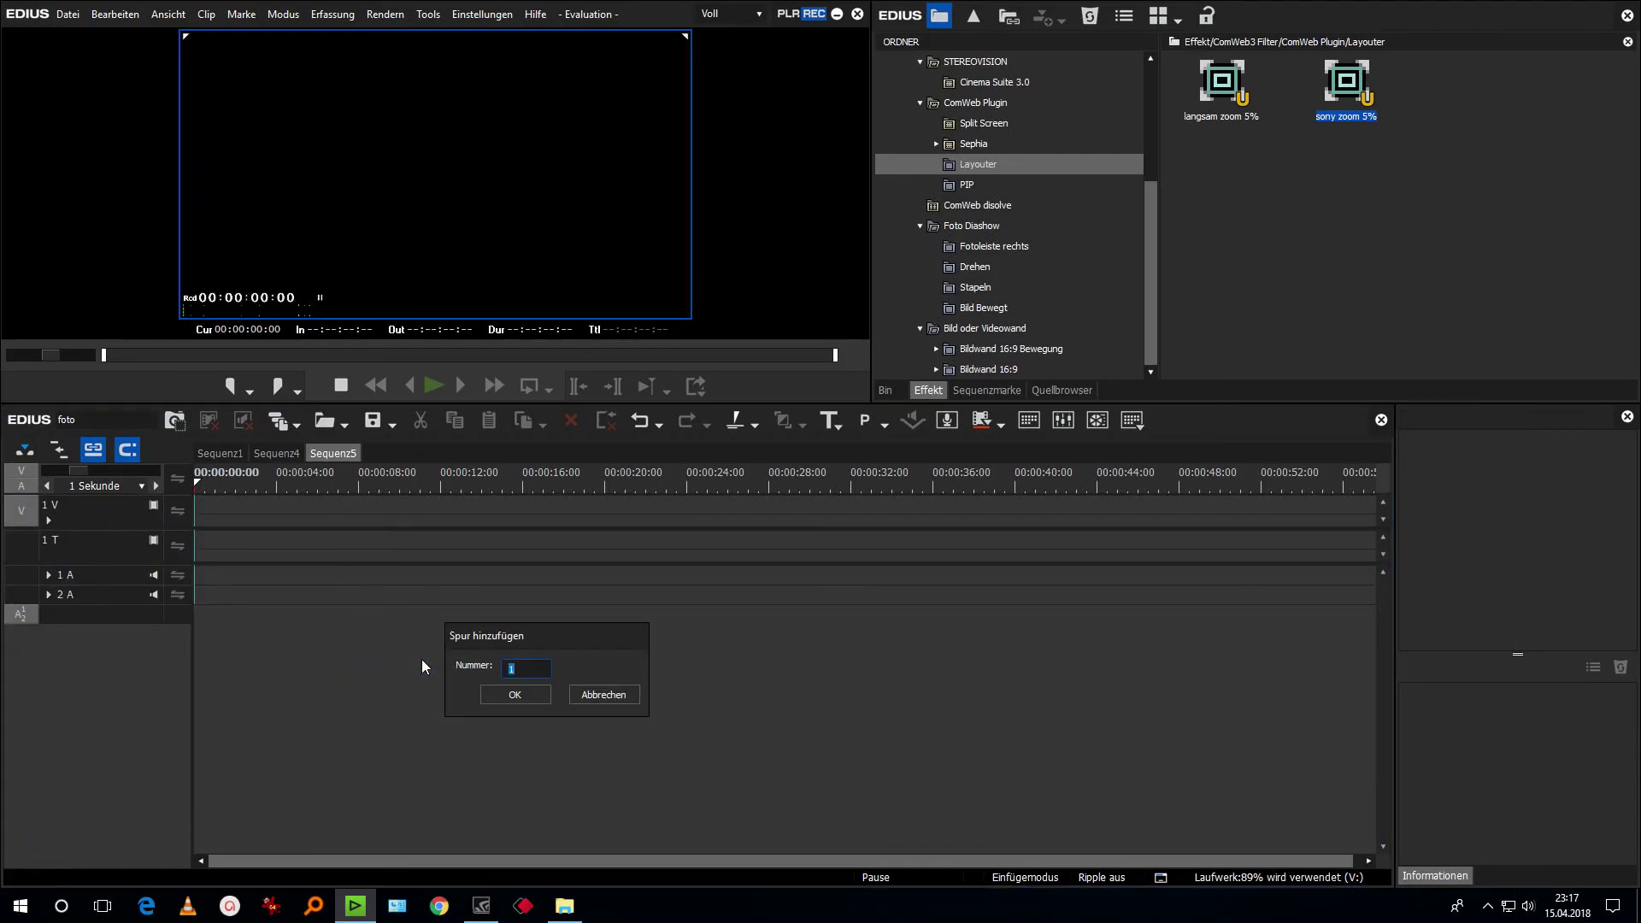
{"action": "type", "text": "6"}
{"action": "key", "text": "Return"}
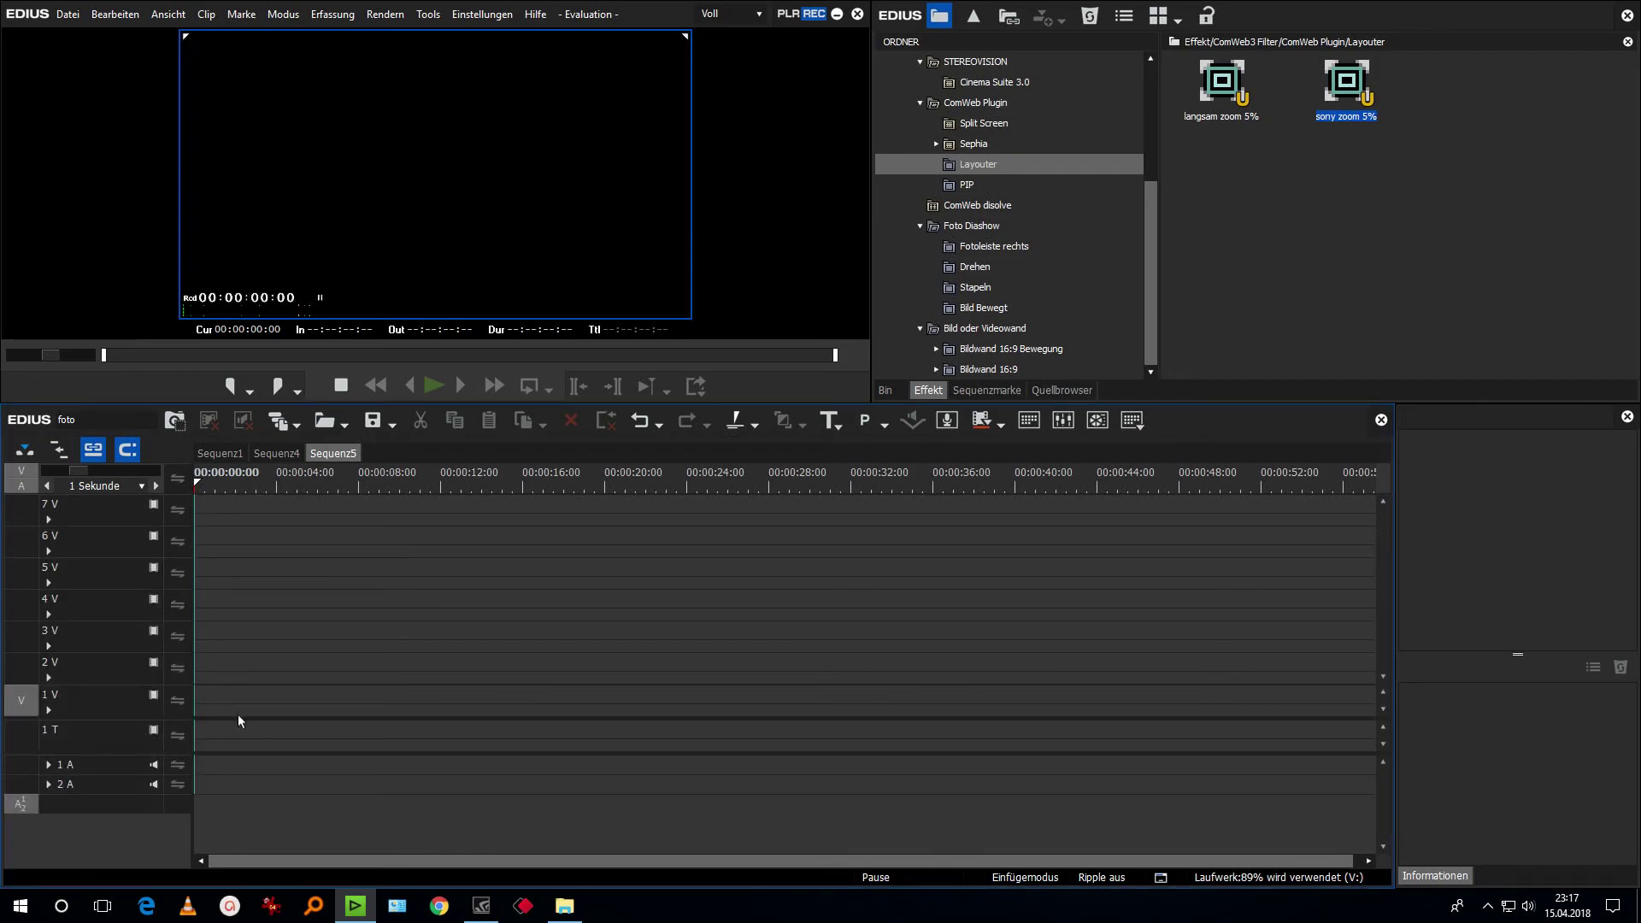
Place the Done_Runnin music clip from the musik# bin folder at the start of audio track 1 A.
{"action": "left_click", "coordinate": [1414, 195]}
{"action": "left_click", "coordinate": [886, 390]}
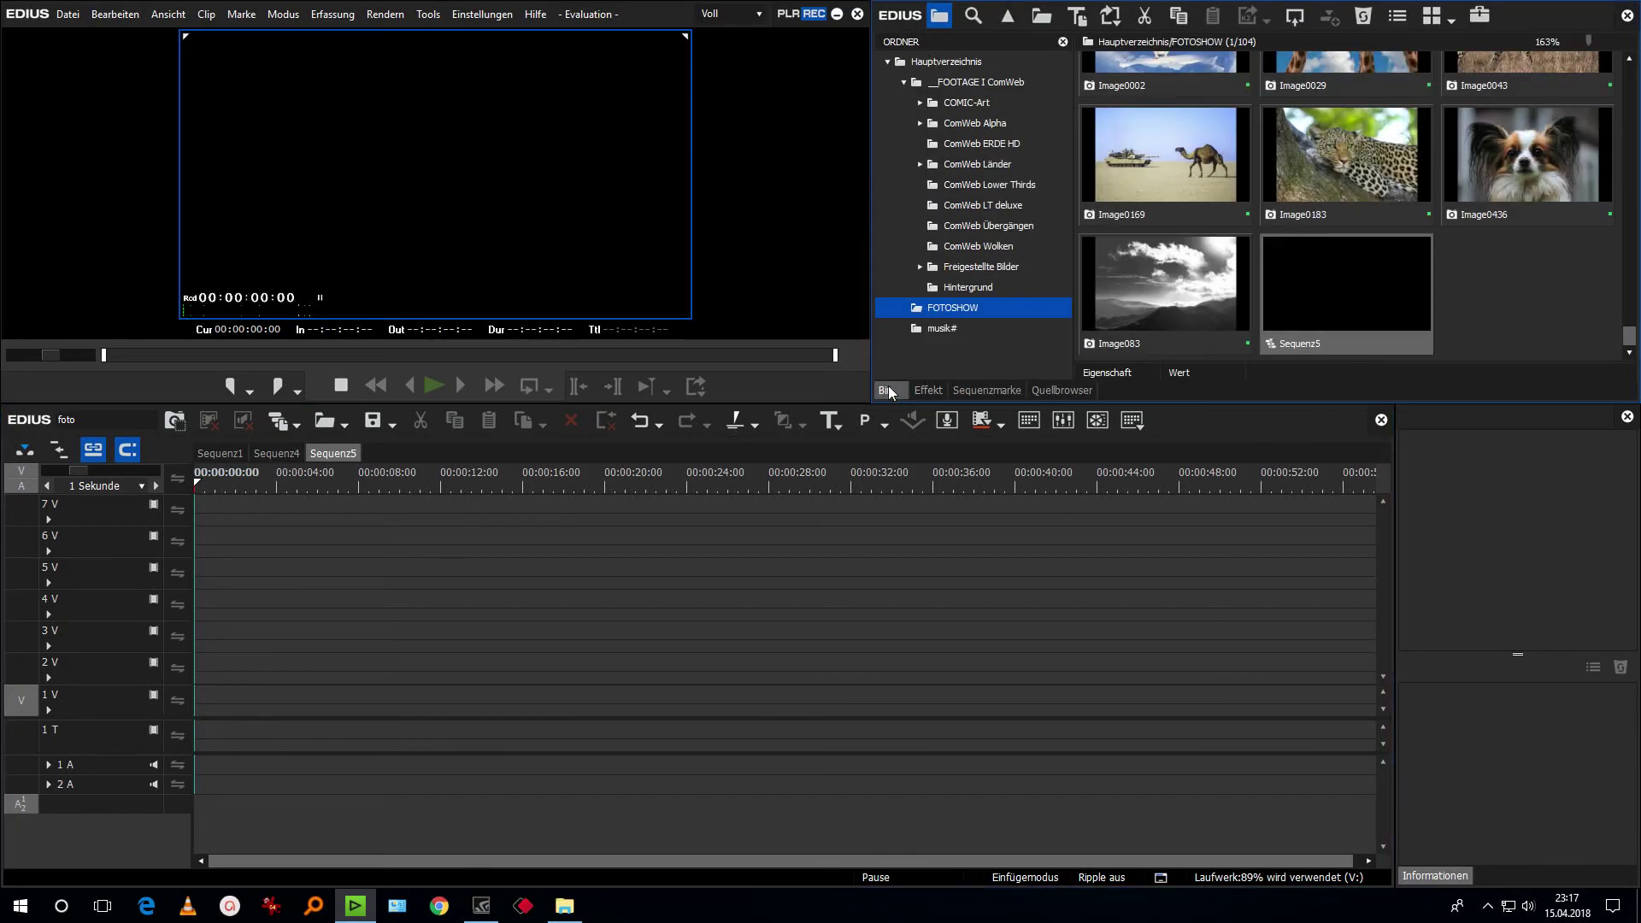
{"action": "left_click", "coordinate": [919, 332]}
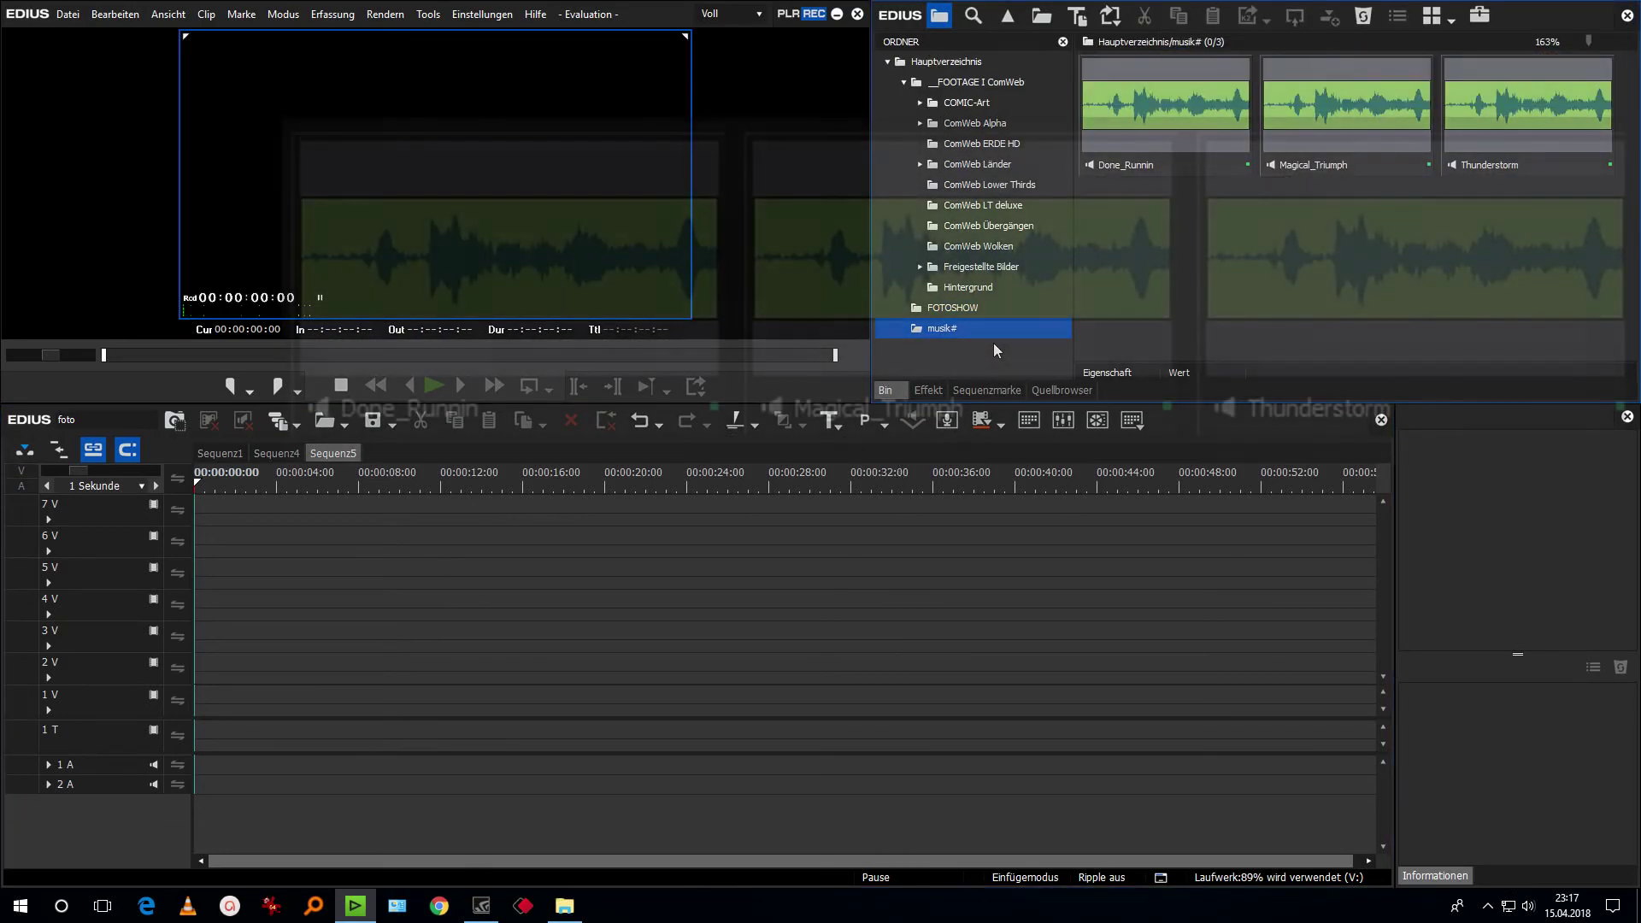
{"action": "left_click", "coordinate": [1168, 126]}
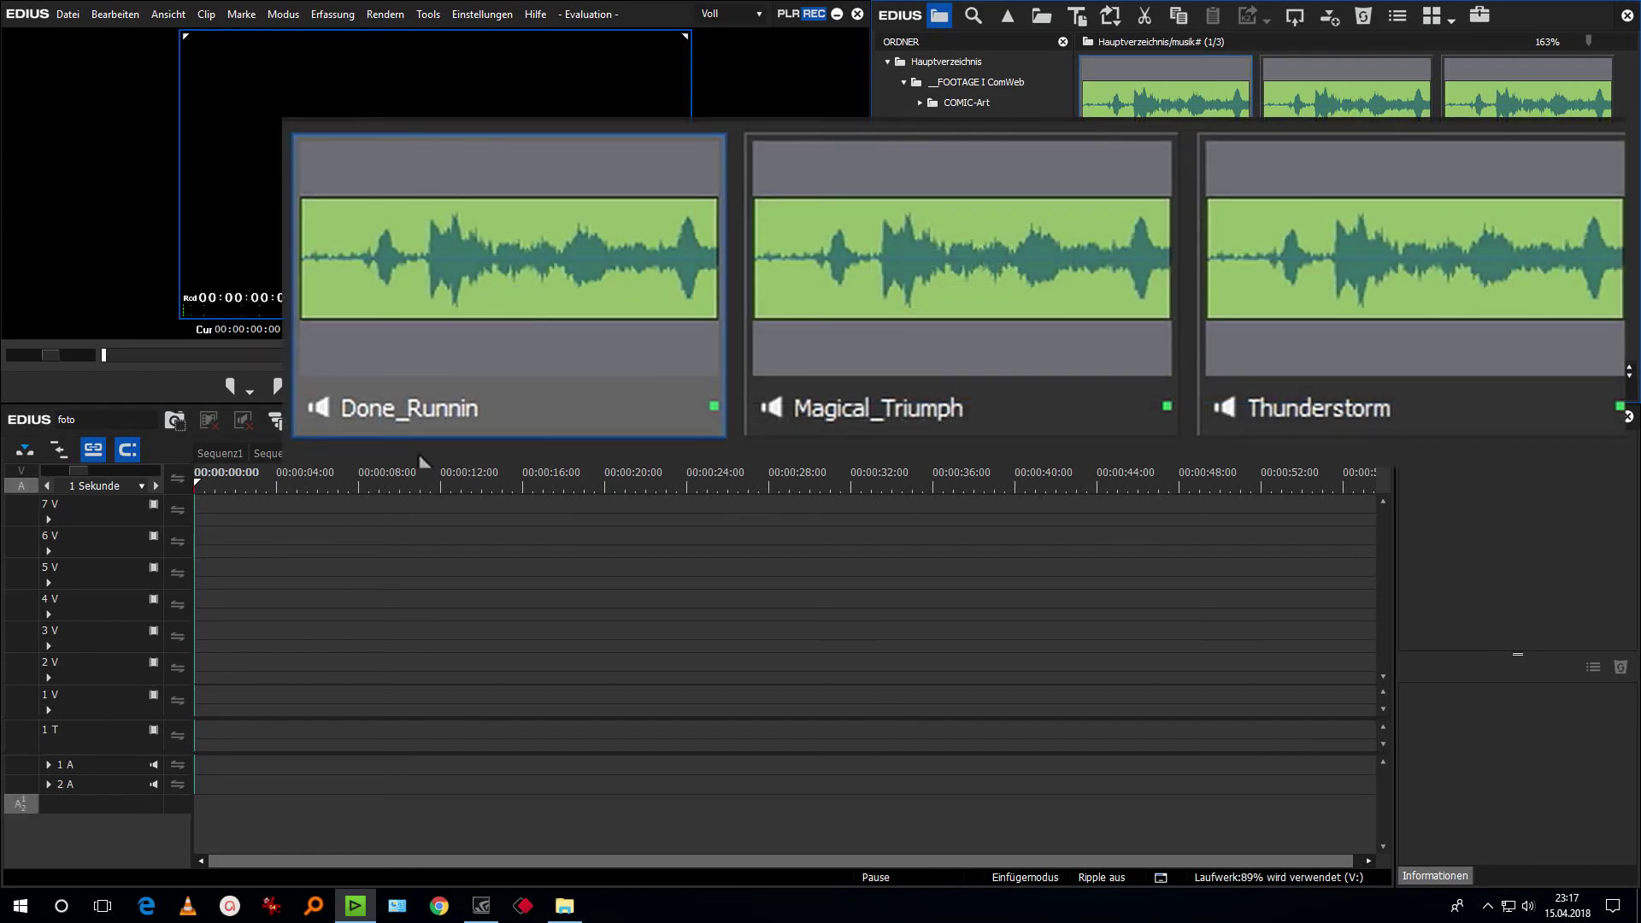
{"action": "left_click_drag", "start_coordinate": [1161, 101], "coordinate": [206, 774]}
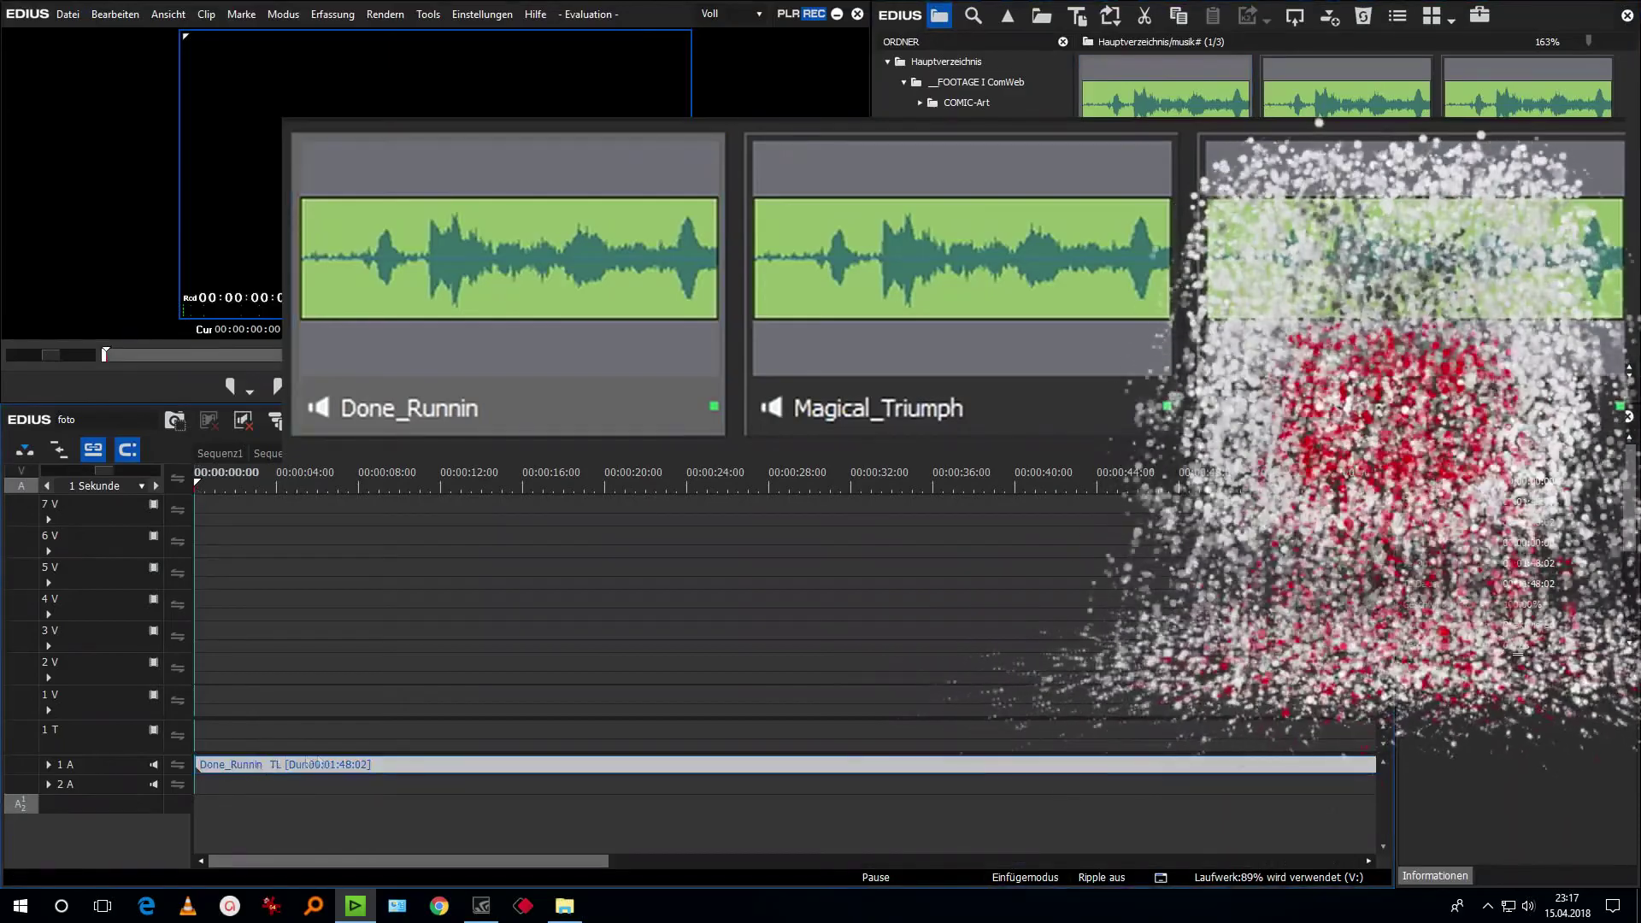
Expand audio track 1 A, increase its height by three levels and enlarge the timeline area to show a large music waveform.
{"action": "left_click", "coordinate": [48, 764]}
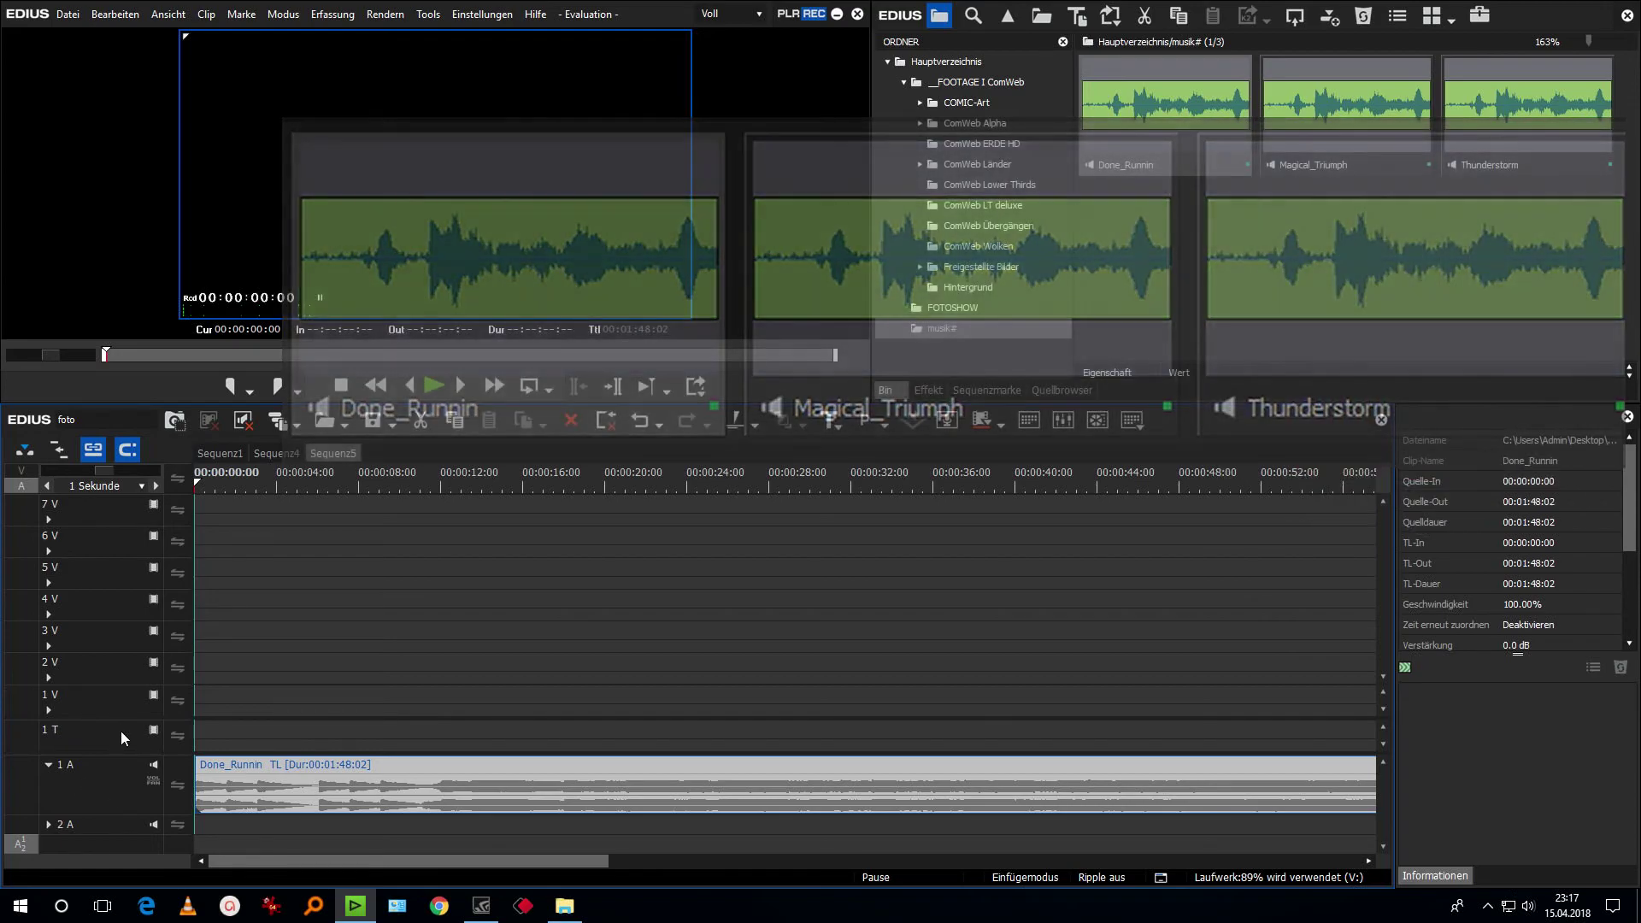
{"action": "left_click", "coordinate": [77, 787]}
{"action": "key", "text": "ctrl+Up"}
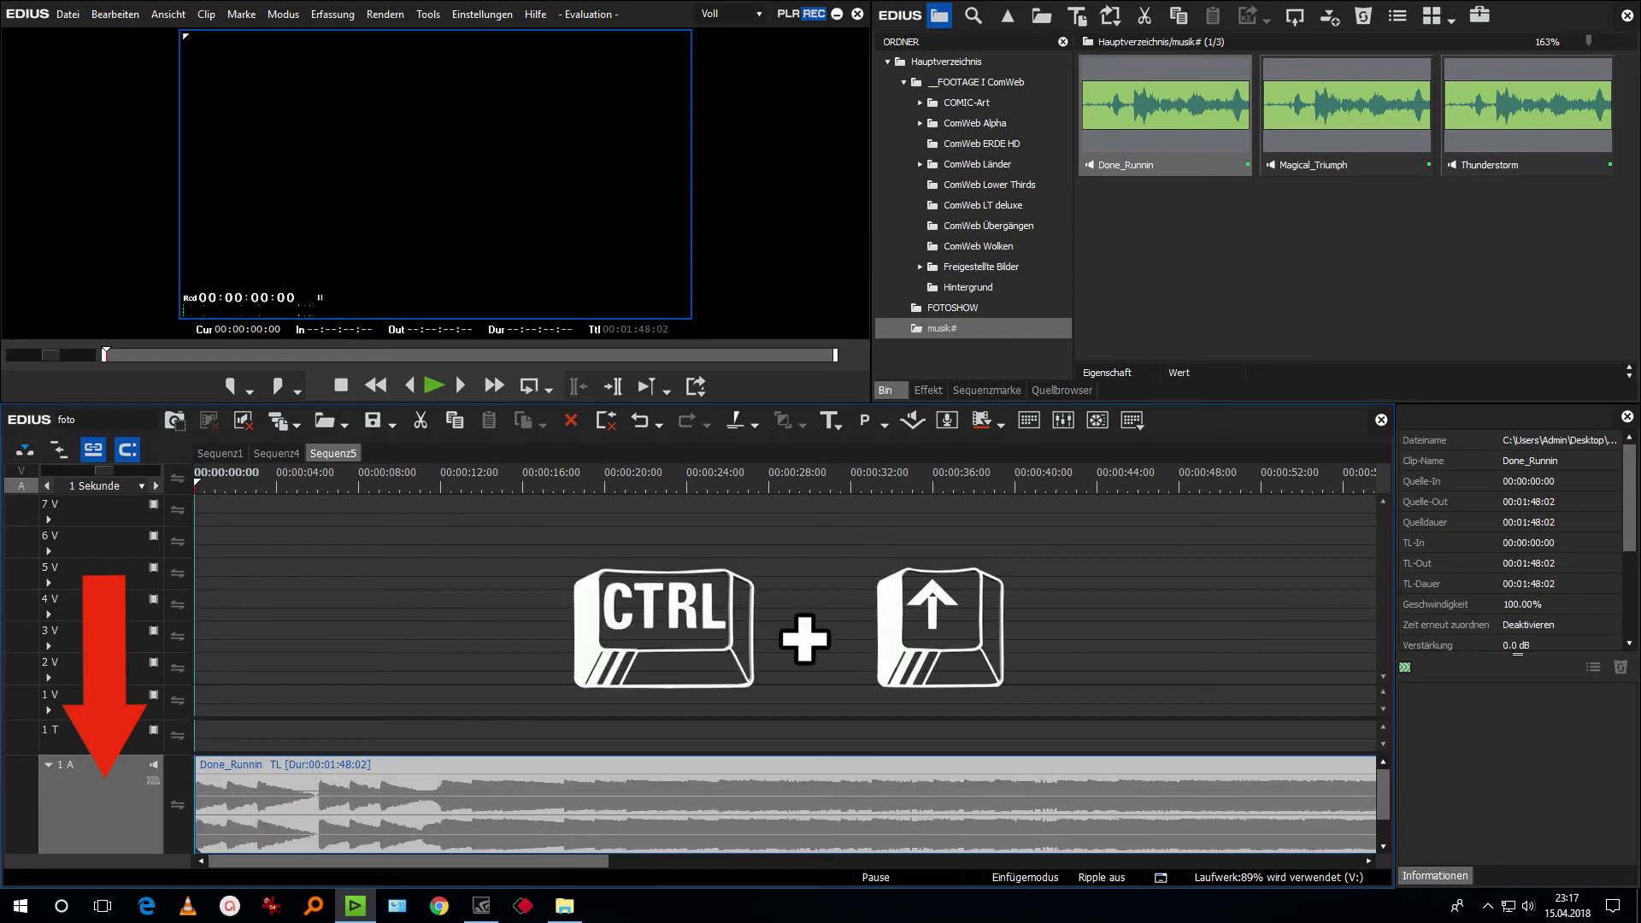
{"action": "key", "text": "ctrl+Up"}
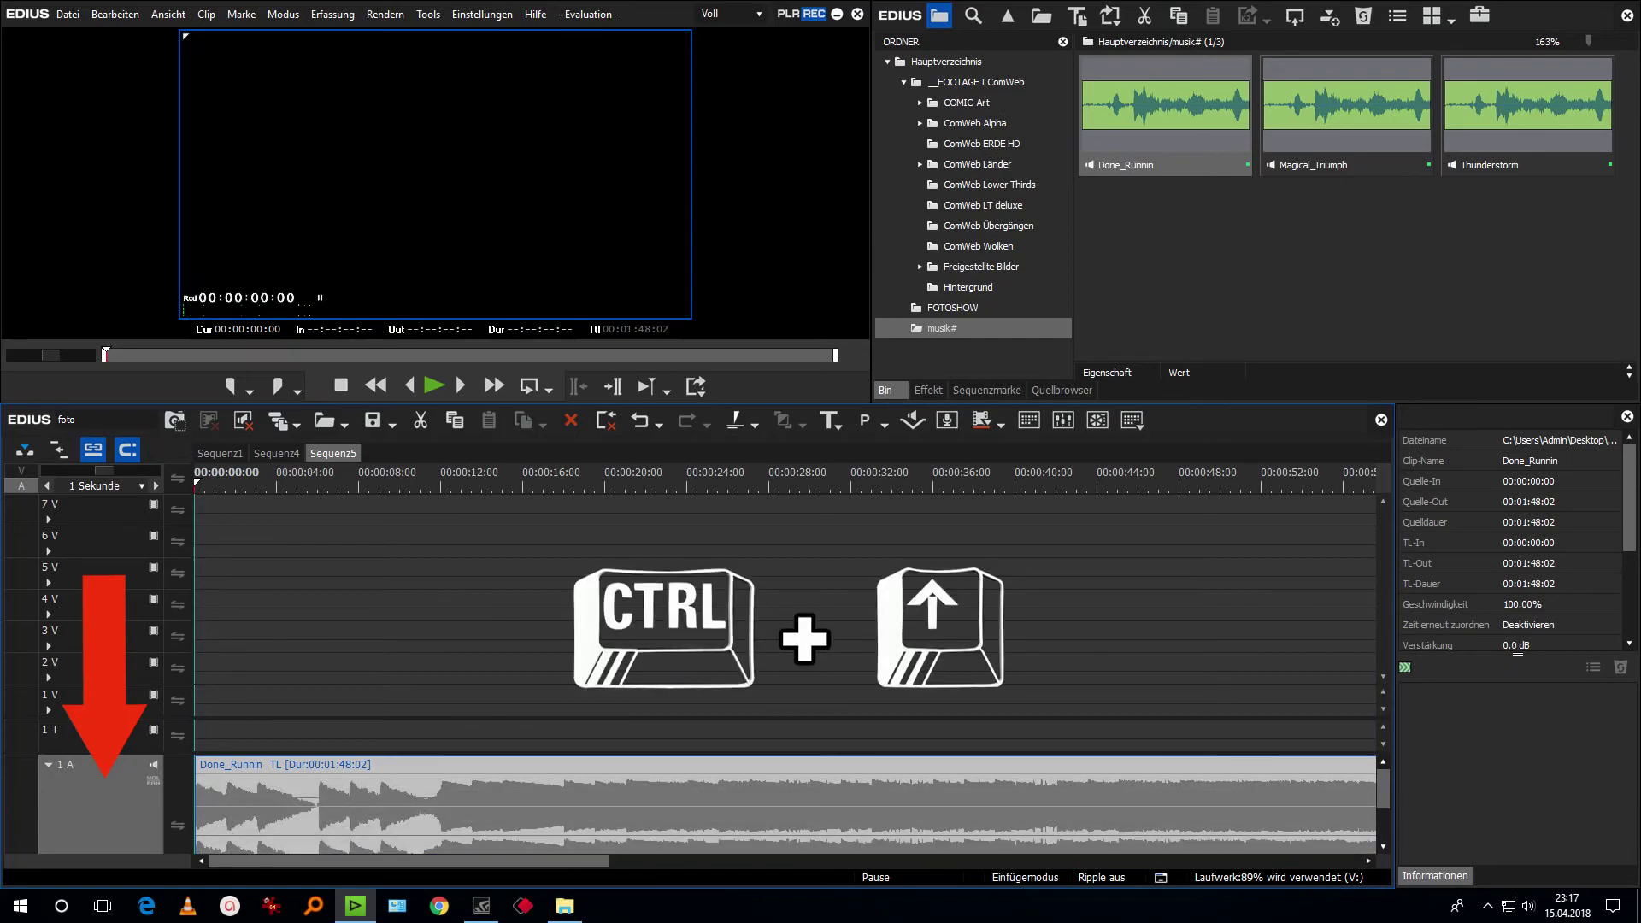
{"action": "key", "text": "ctrl+Up"}
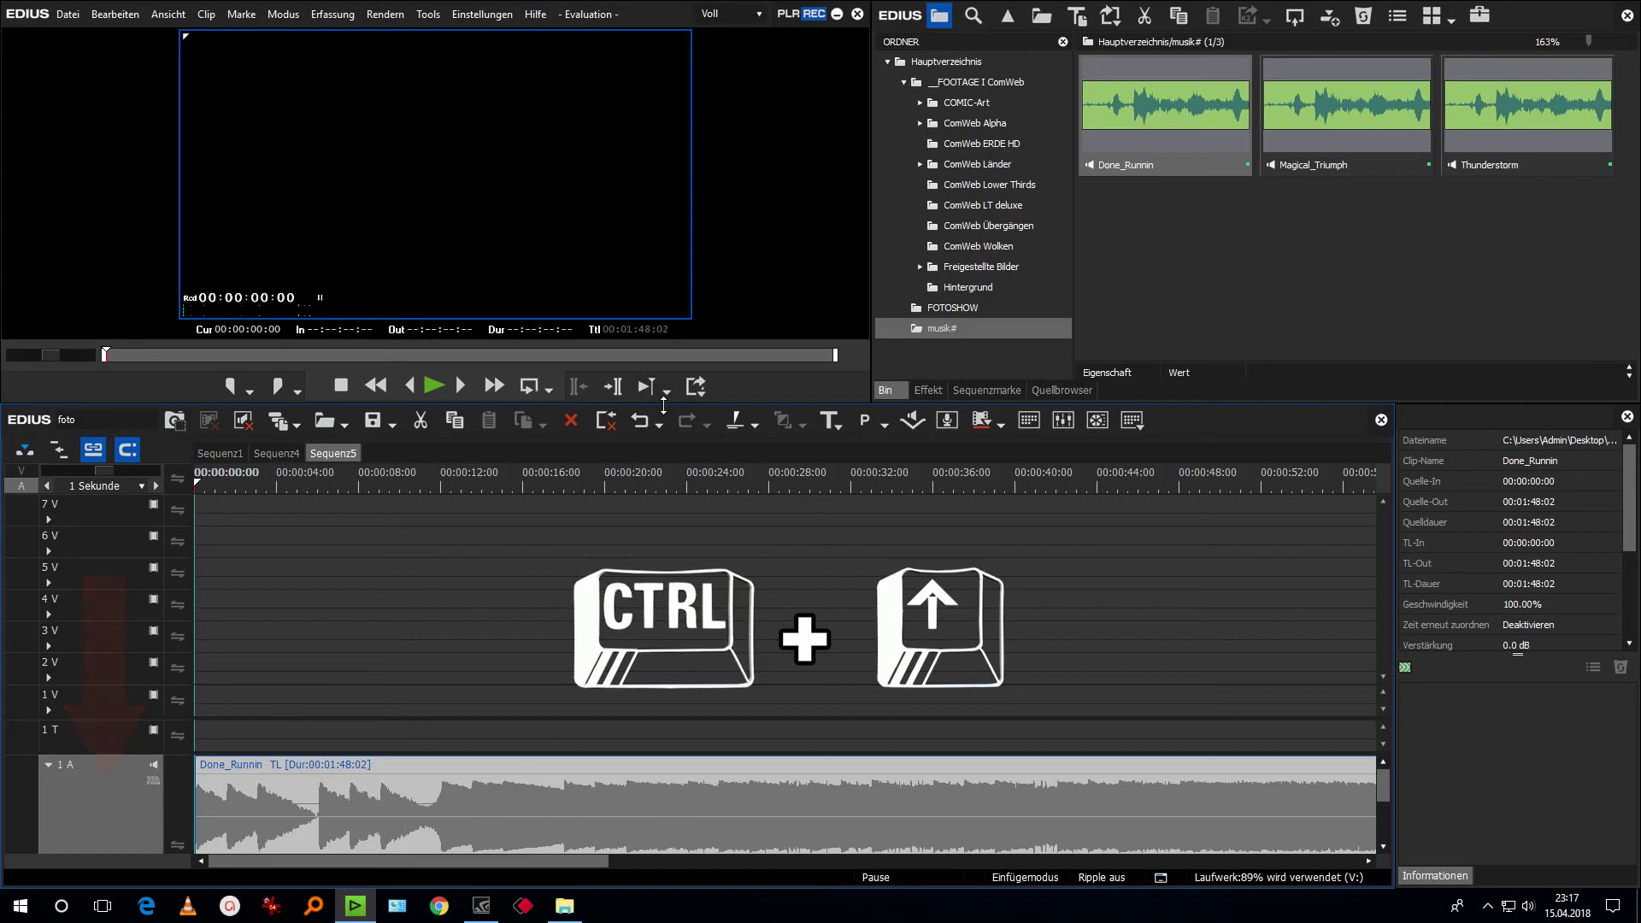
{"action": "left_click_drag", "start_coordinate": [664, 401], "coordinate": [669, 359]}
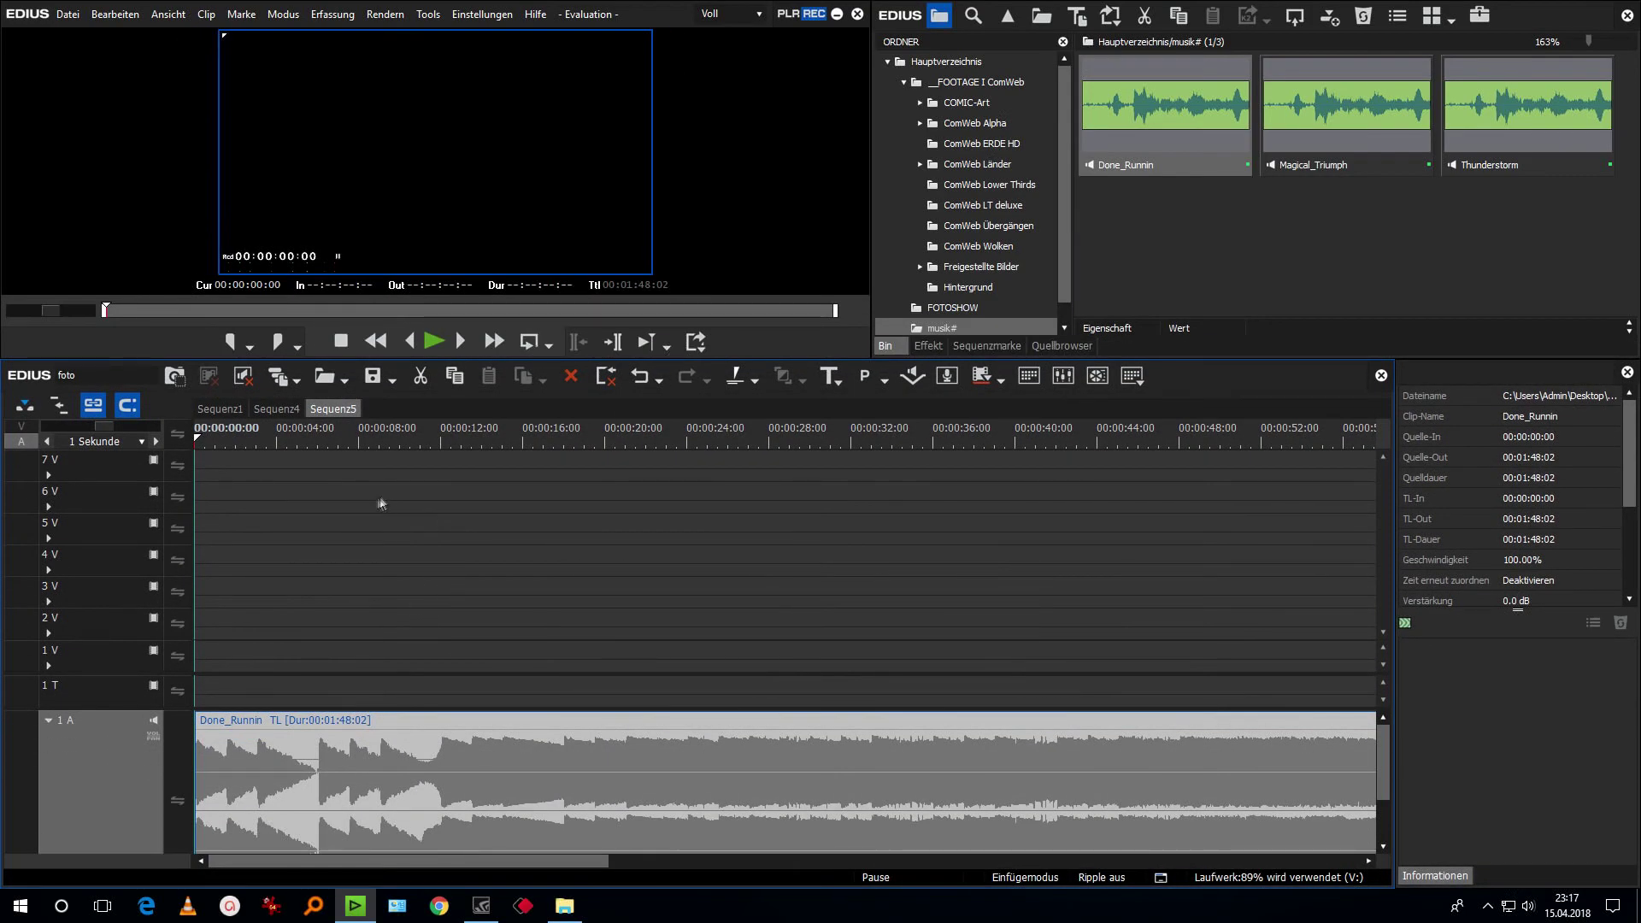
Set a sequence marker at about 00:00:00:04 and return the playhead to the start of the sequence.
{"action": "key", "text": "v"}
{"action": "key", "text": "space"}
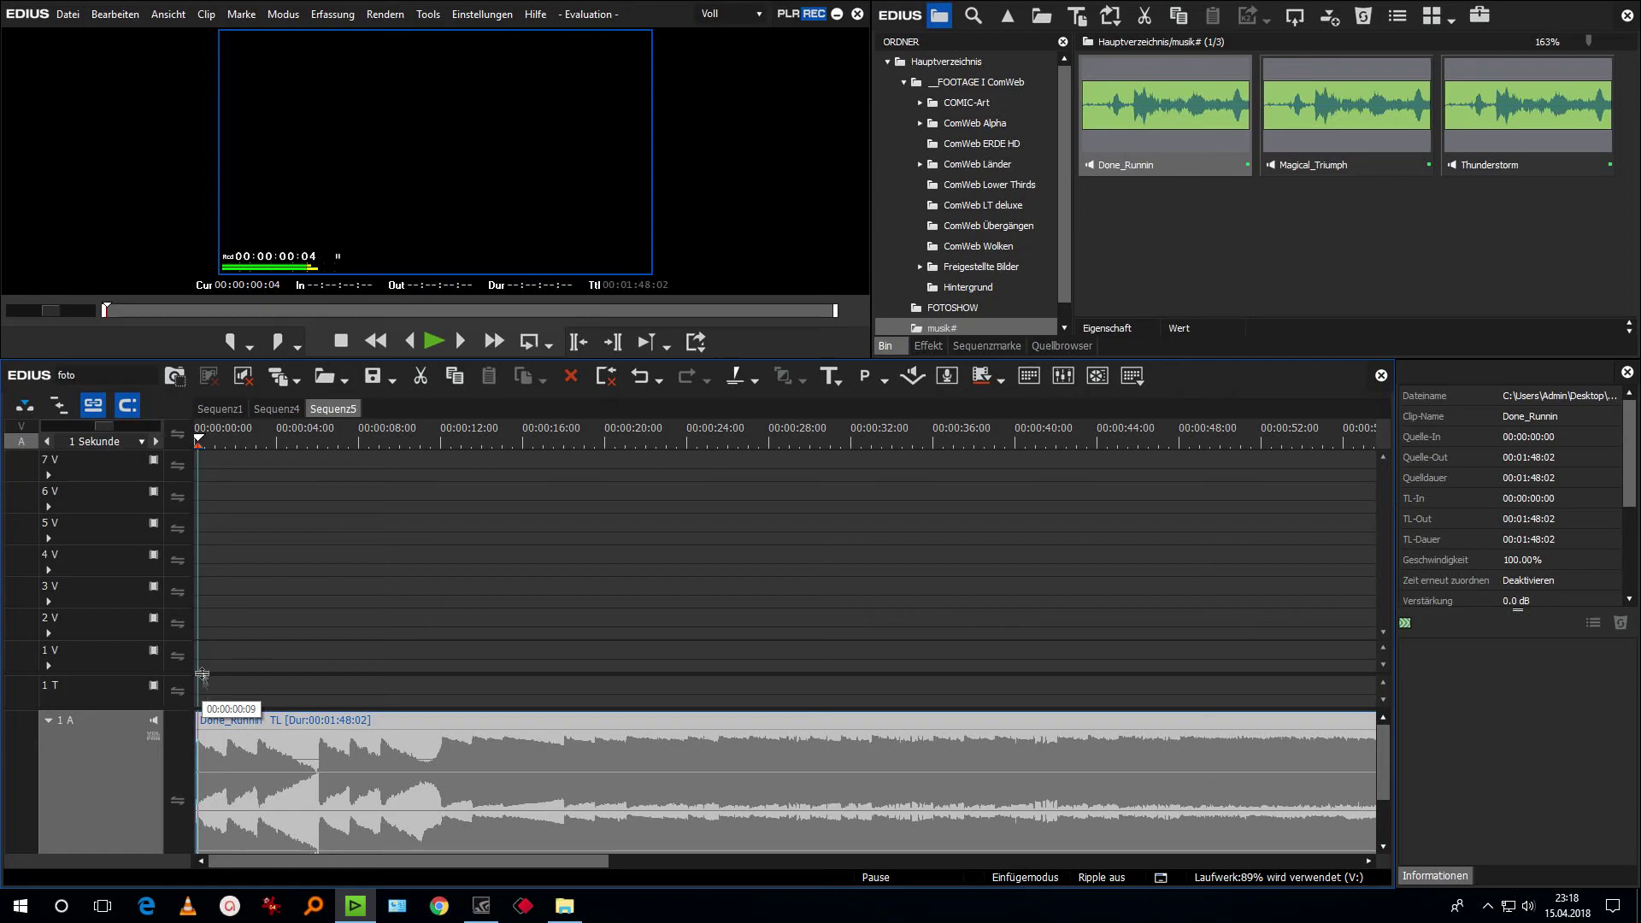
{"action": "left_click_drag", "start_coordinate": [199, 441], "coordinate": [190, 445]}
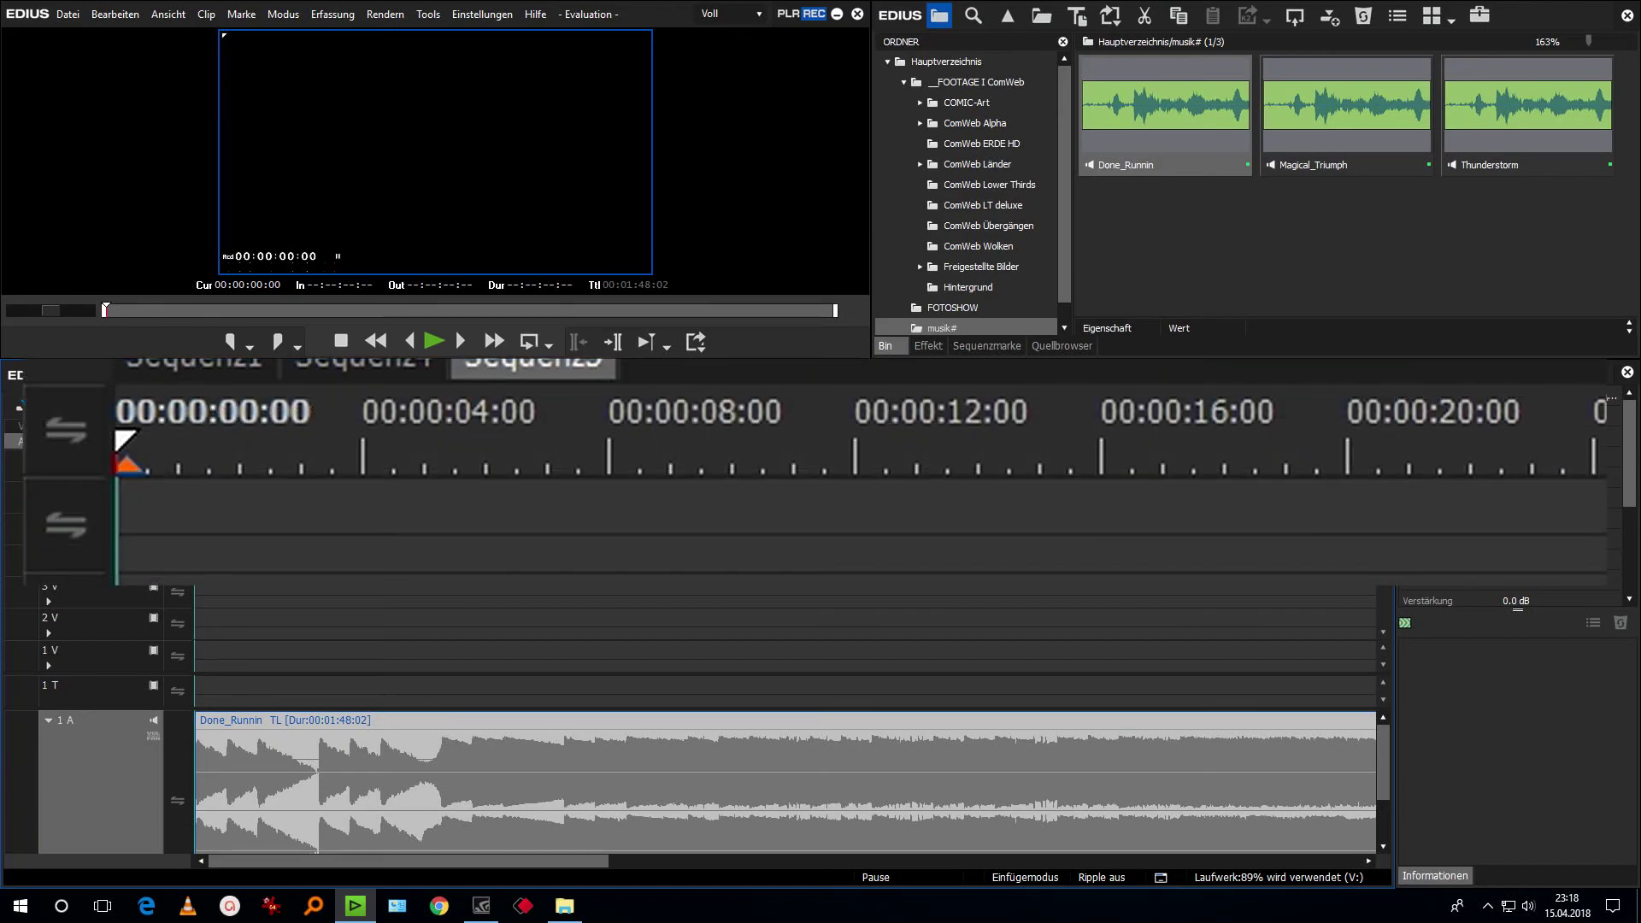
Play the music from the start and set sequence markers on its beats up to about 00:00:39:00.
{"action": "key", "text": "space"}
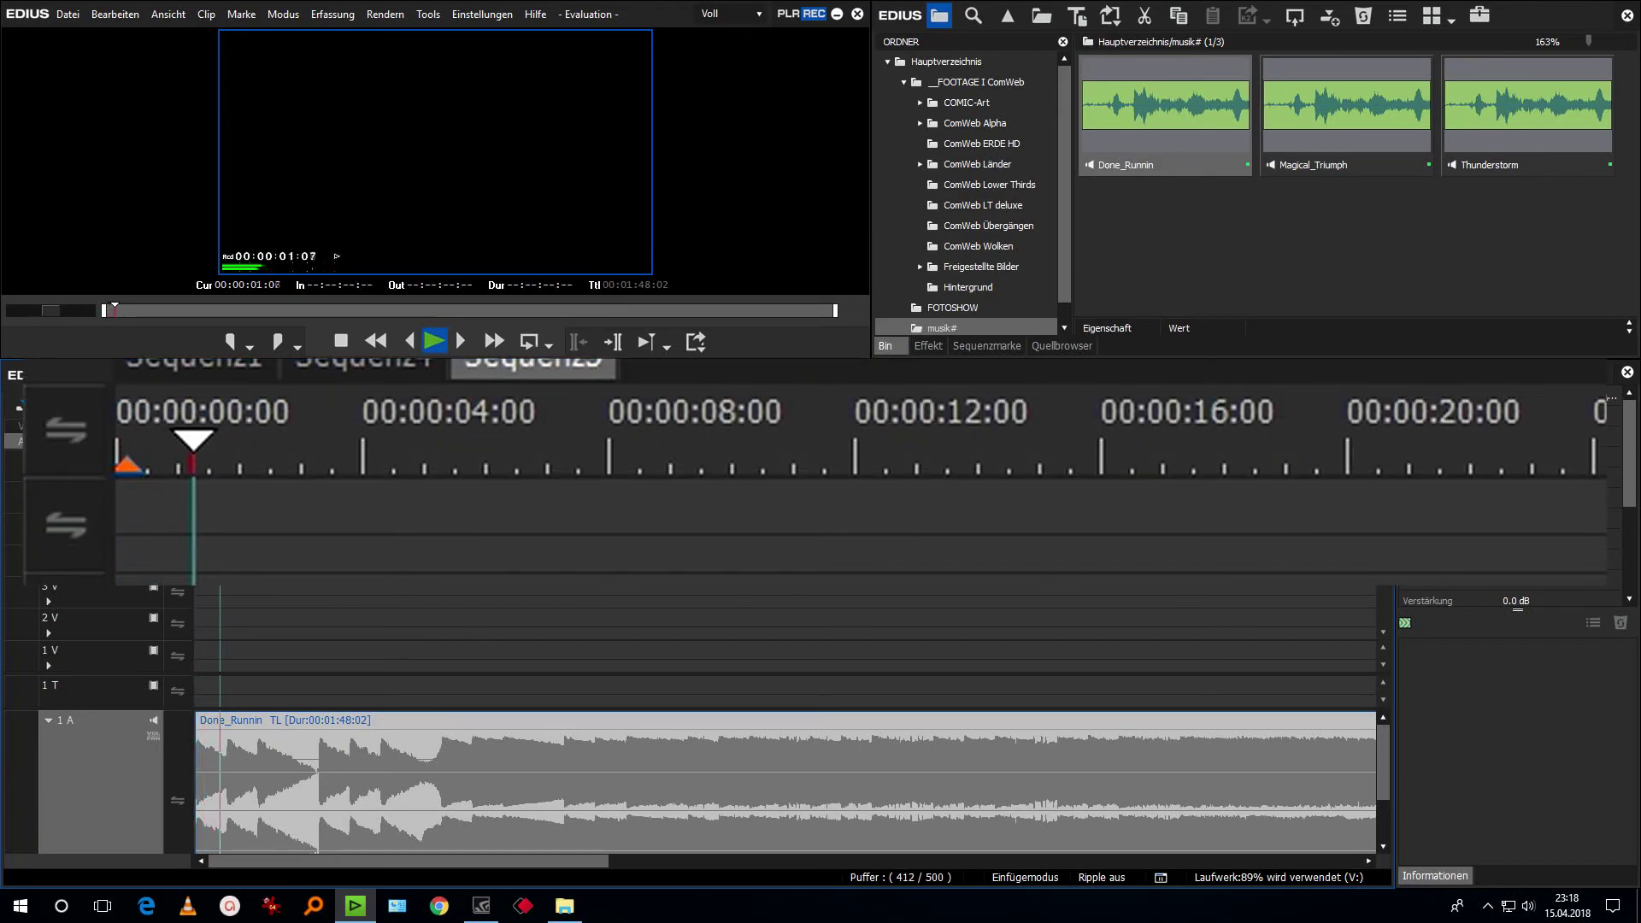
{"action": "key", "text": "v"}
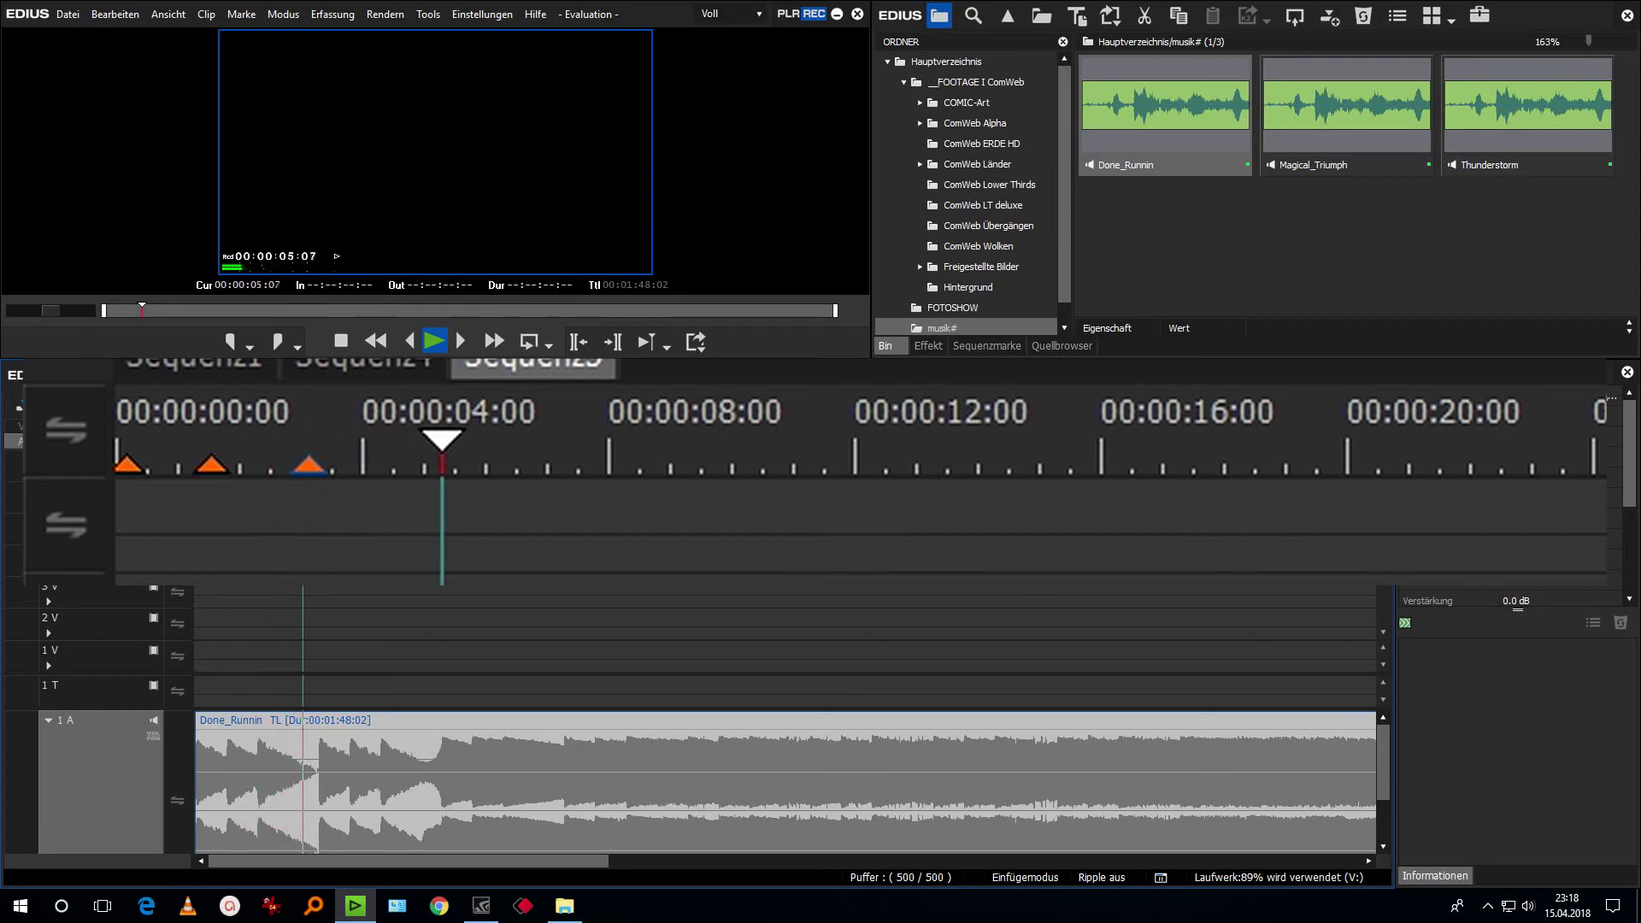
{"action": "key", "text": "v"}
{"action": "key", "text": "v"}
{"action": "key", "text": "v"}
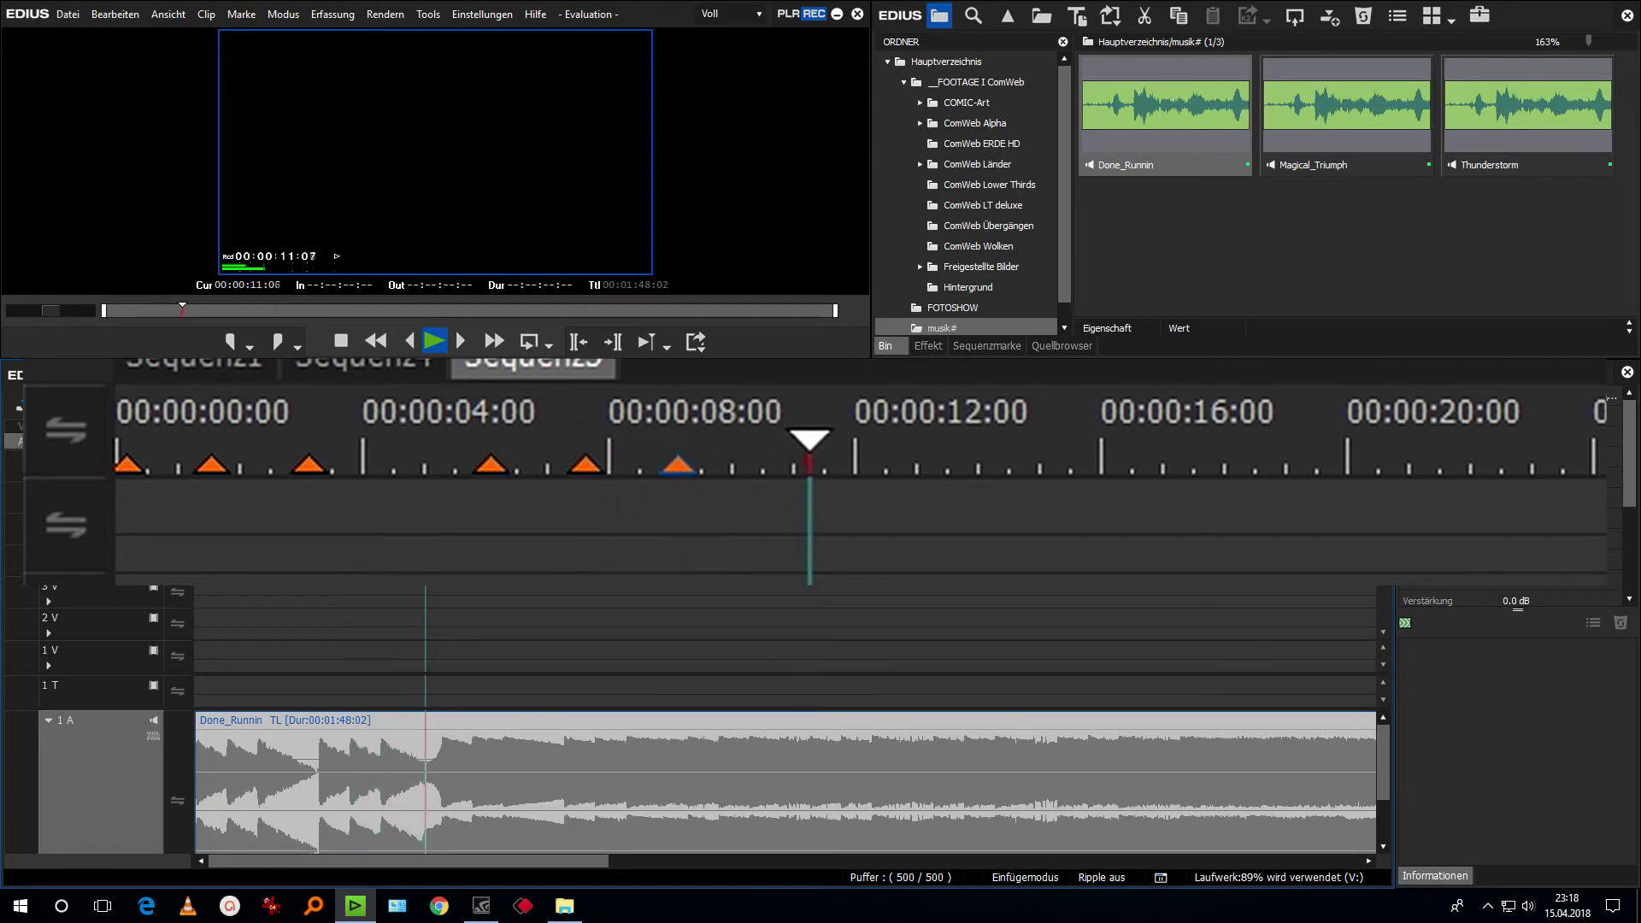
{"action": "key", "text": "v"}
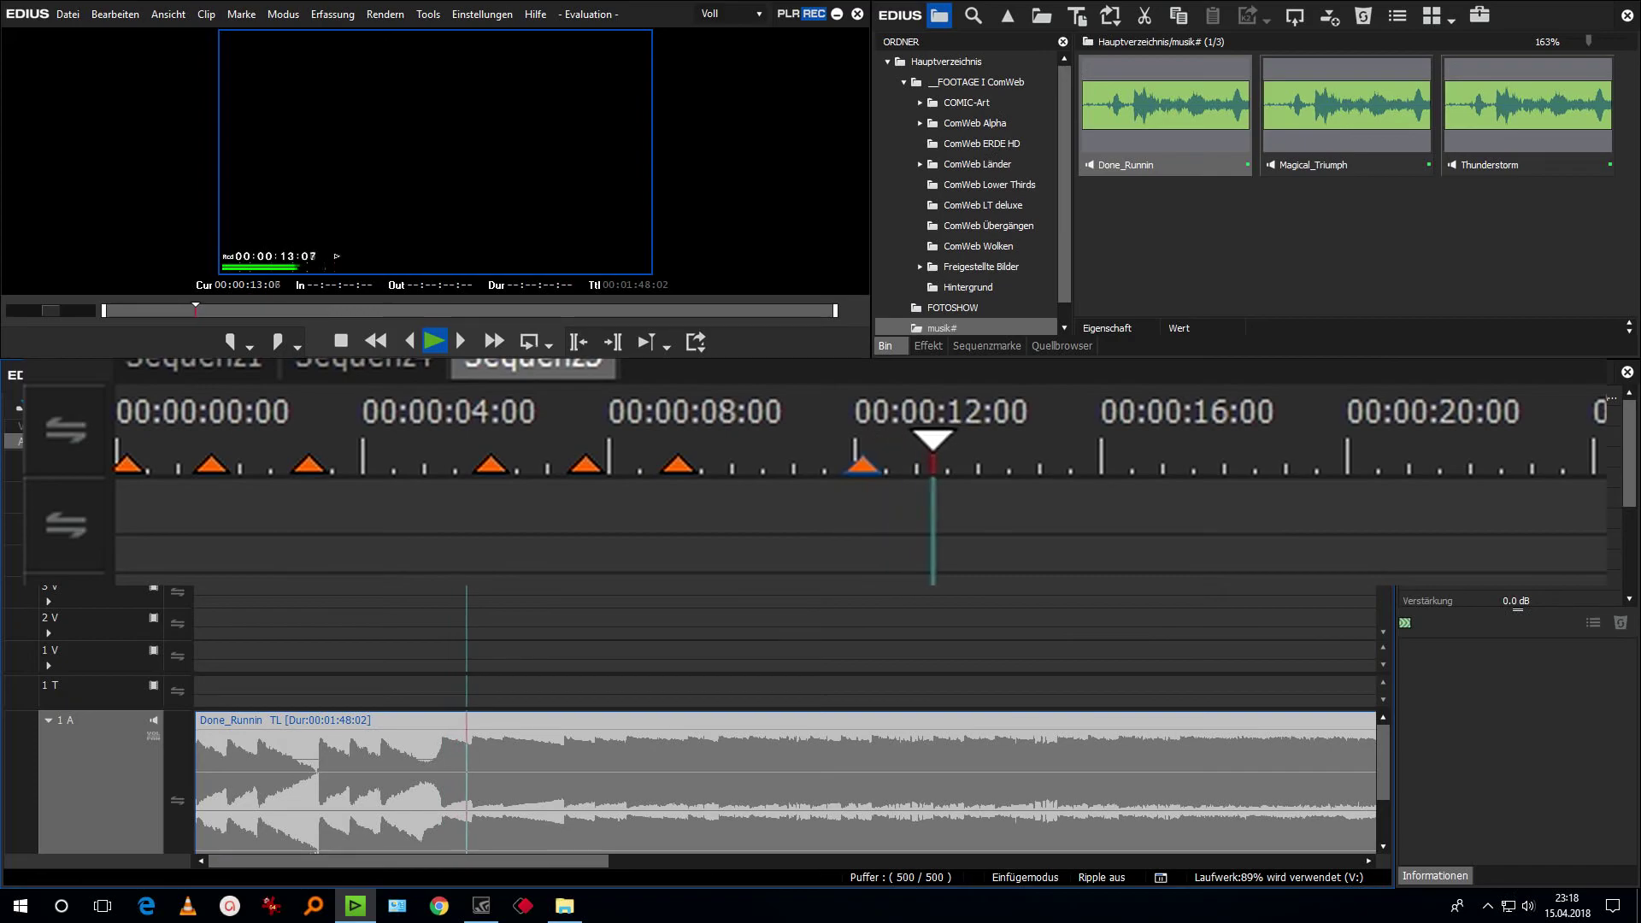
{"action": "key", "text": "v"}
{"action": "key", "text": "v"}
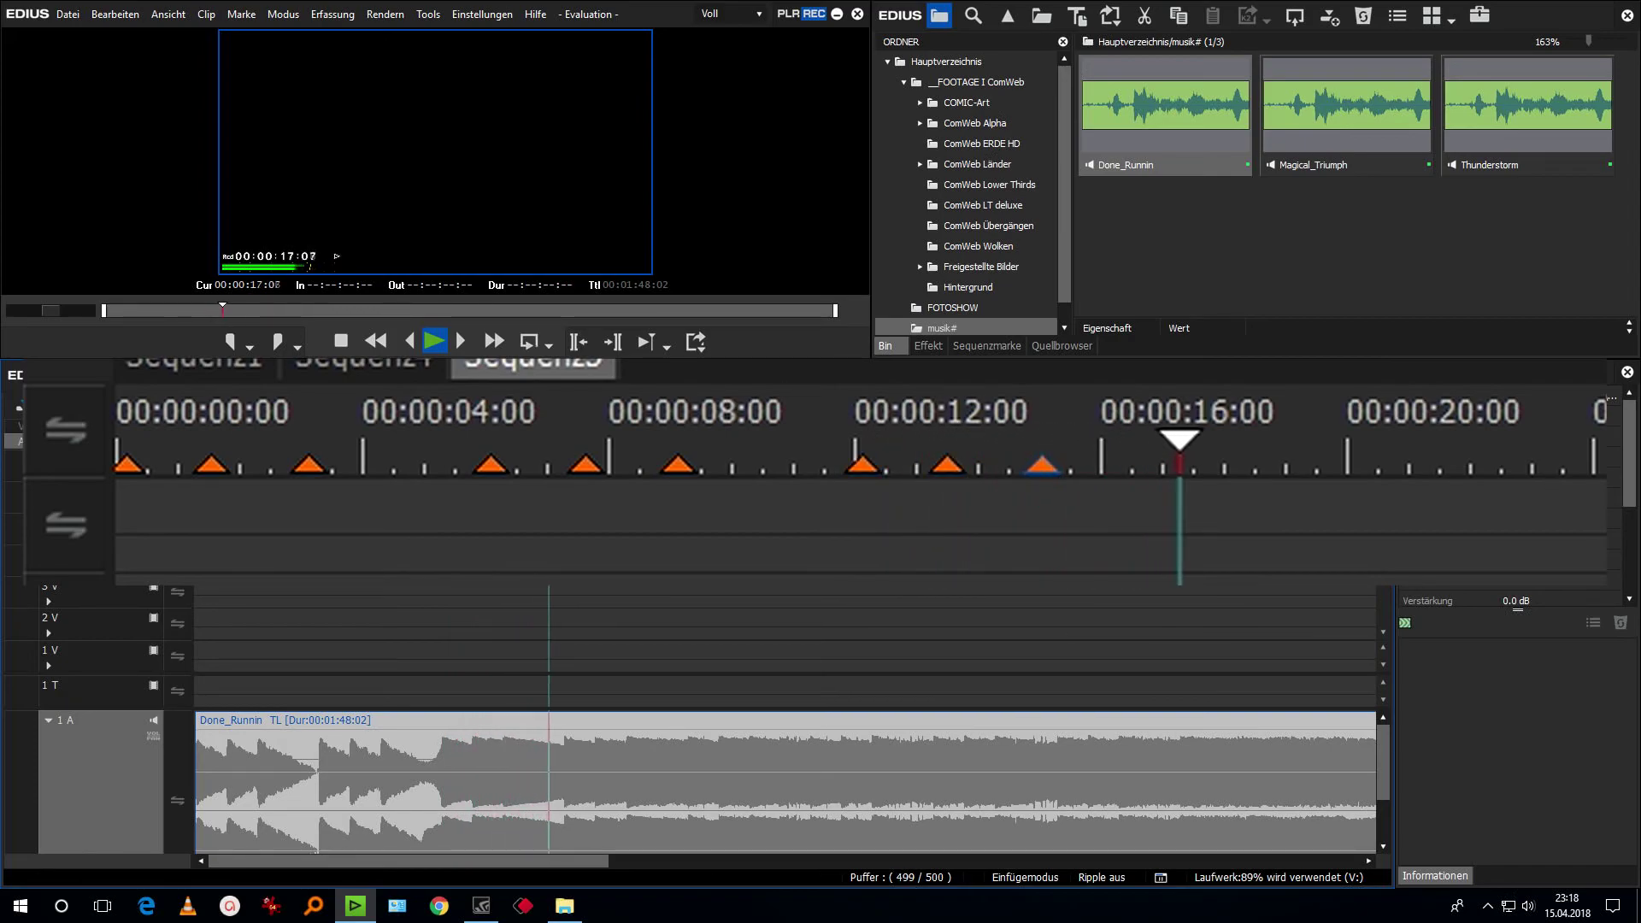
{"action": "key", "text": "v"}
{"action": "key", "text": "v"}
{"action": "key", "text": "v"}
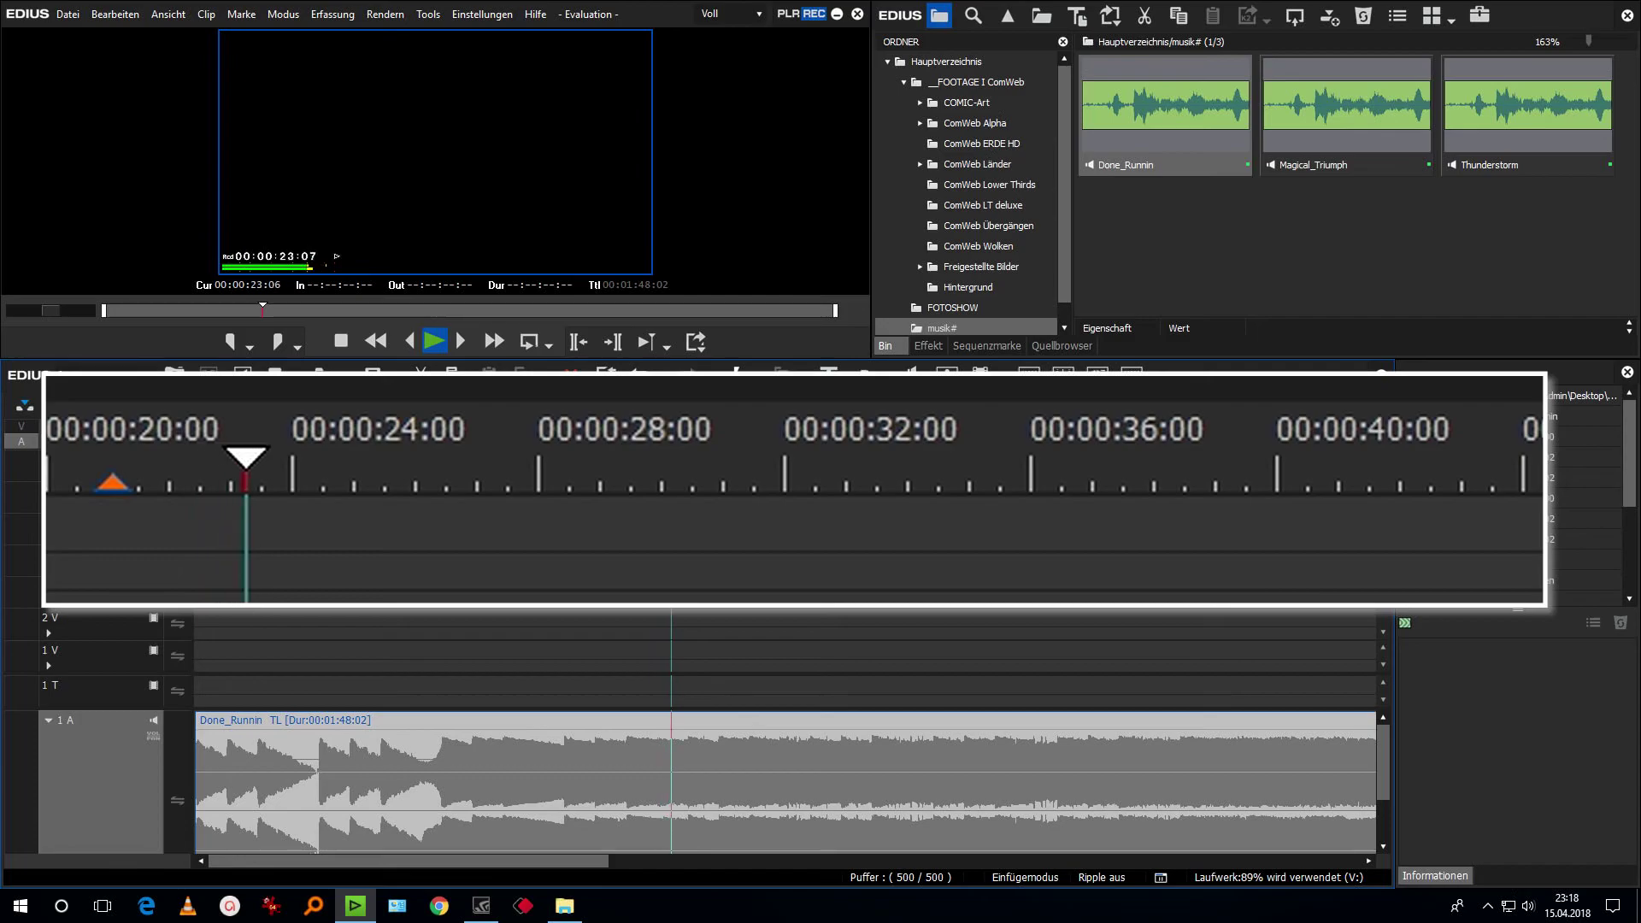
{"action": "key", "text": "v"}
{"action": "key", "text": "v"}
{"action": "key", "text": "v"}
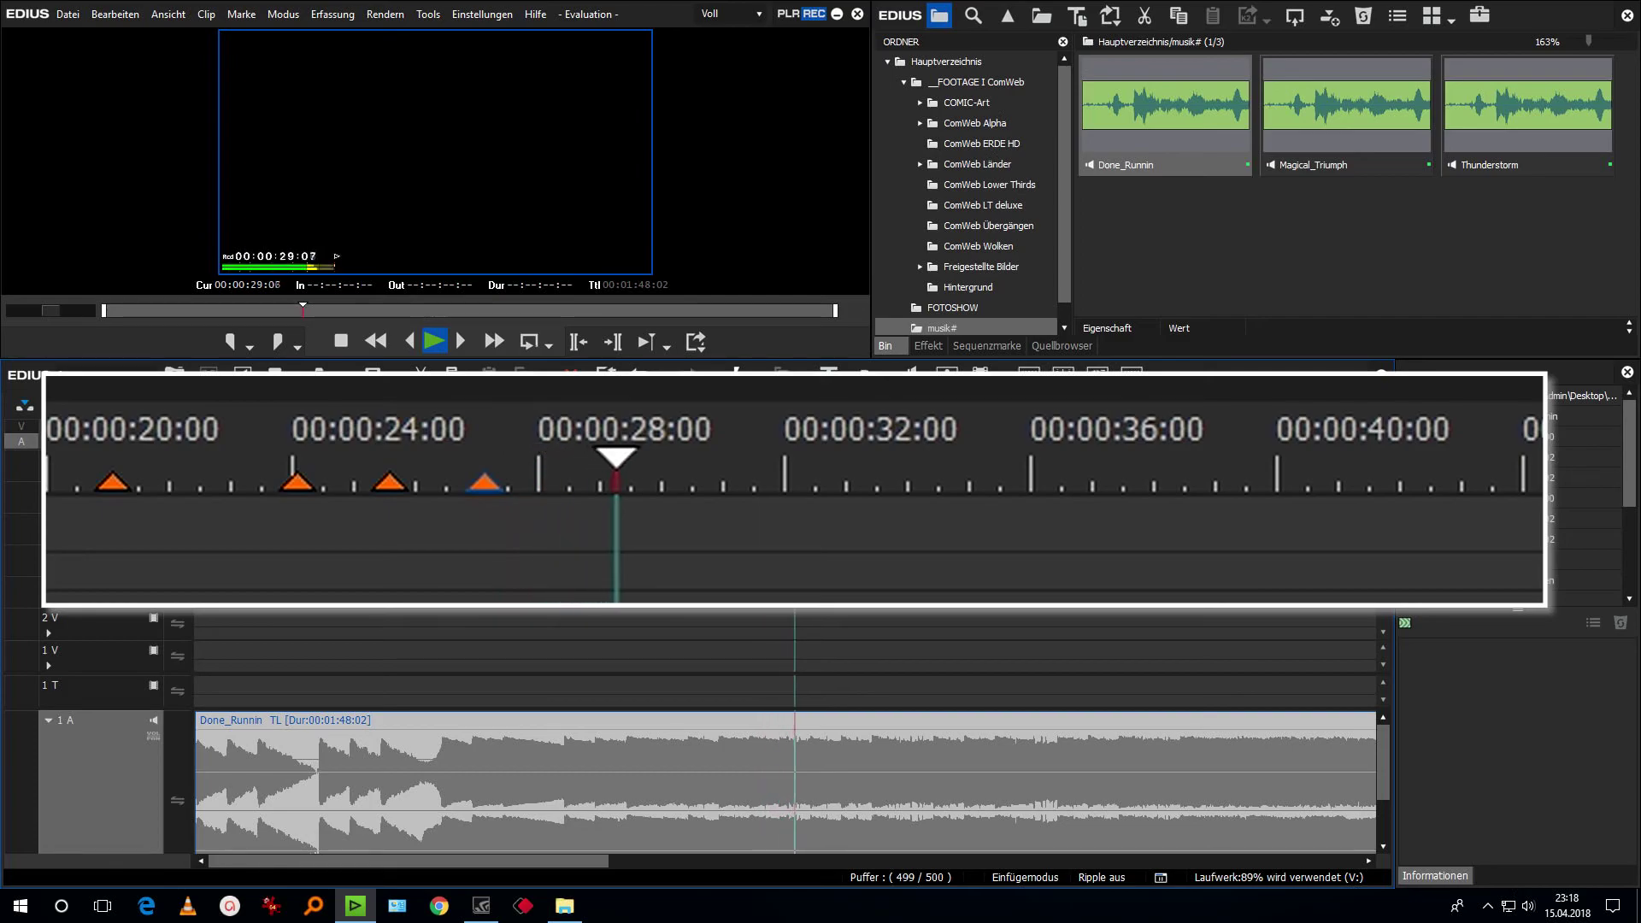
{"action": "key", "text": "v"}
{"action": "key", "text": "v"}
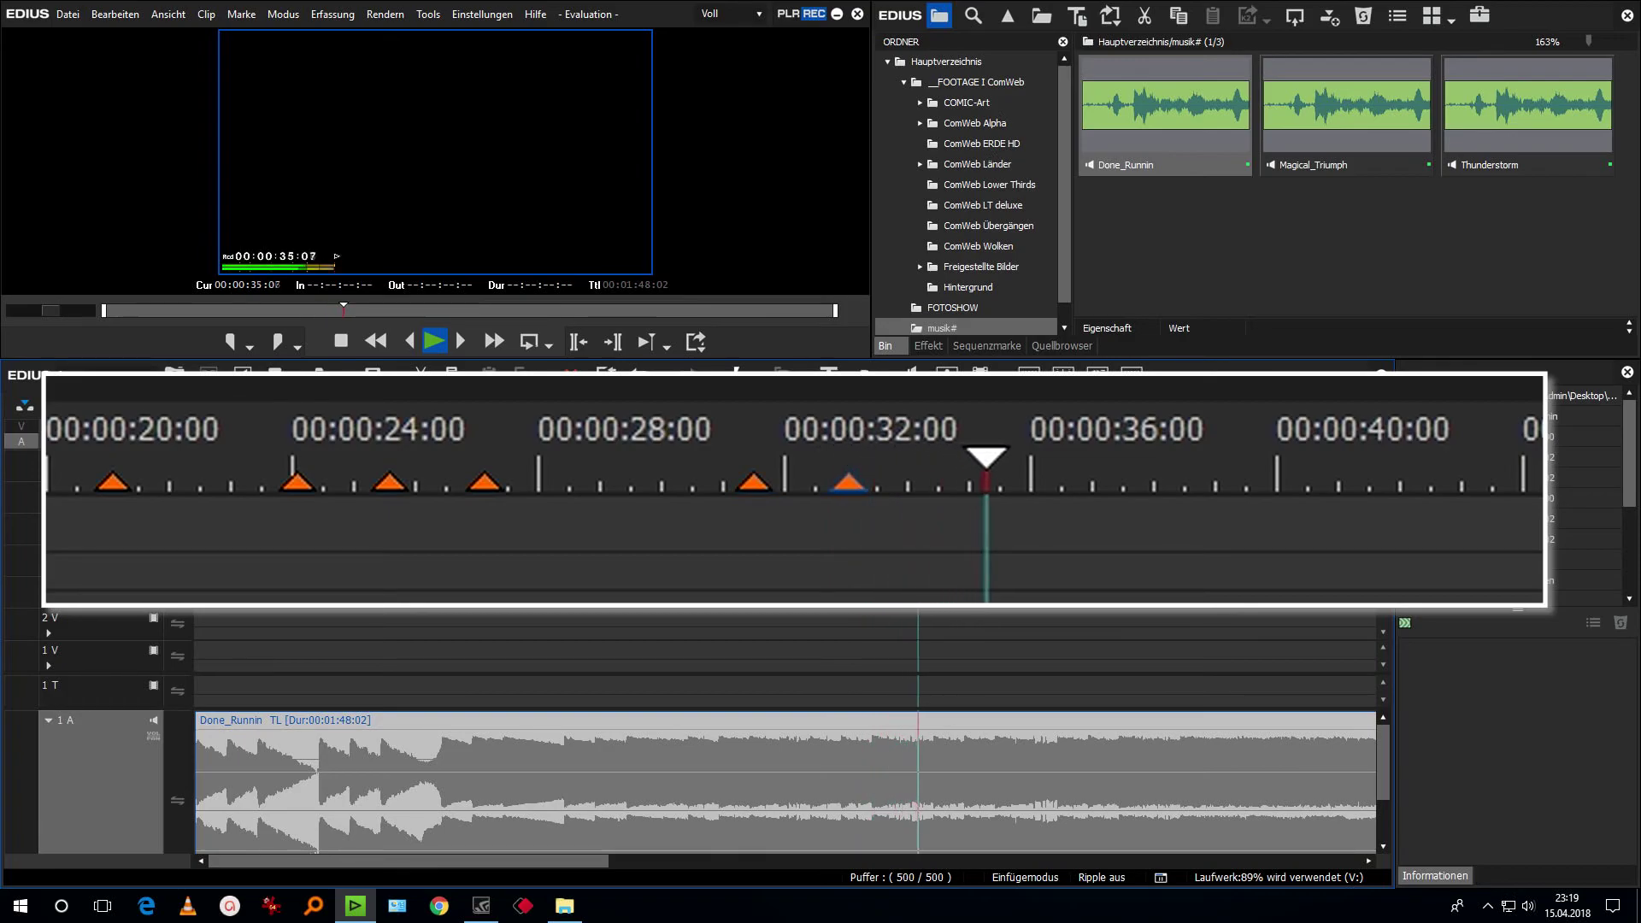
{"action": "key", "text": "v"}
{"action": "key", "text": "v"}
{"action": "key", "text": "v"}
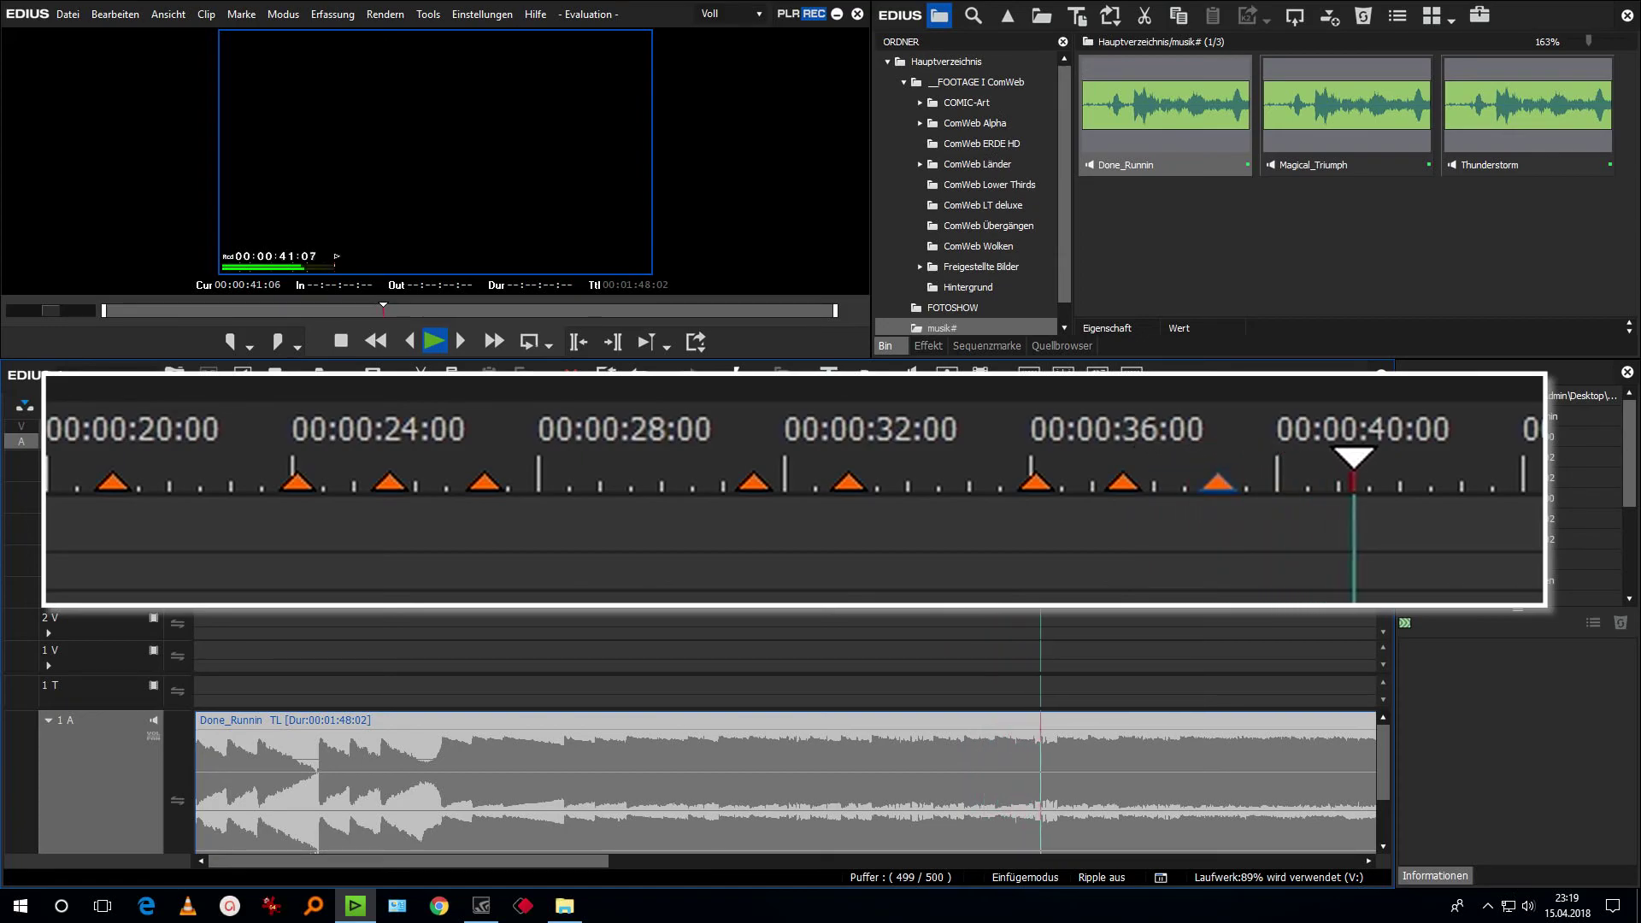
Continue setting sequence markers on the beats of the playing music, from about 00:00:41:00 to just past 00:01:33:00.
{"action": "key", "text": "v"}
{"action": "key", "text": "v"}
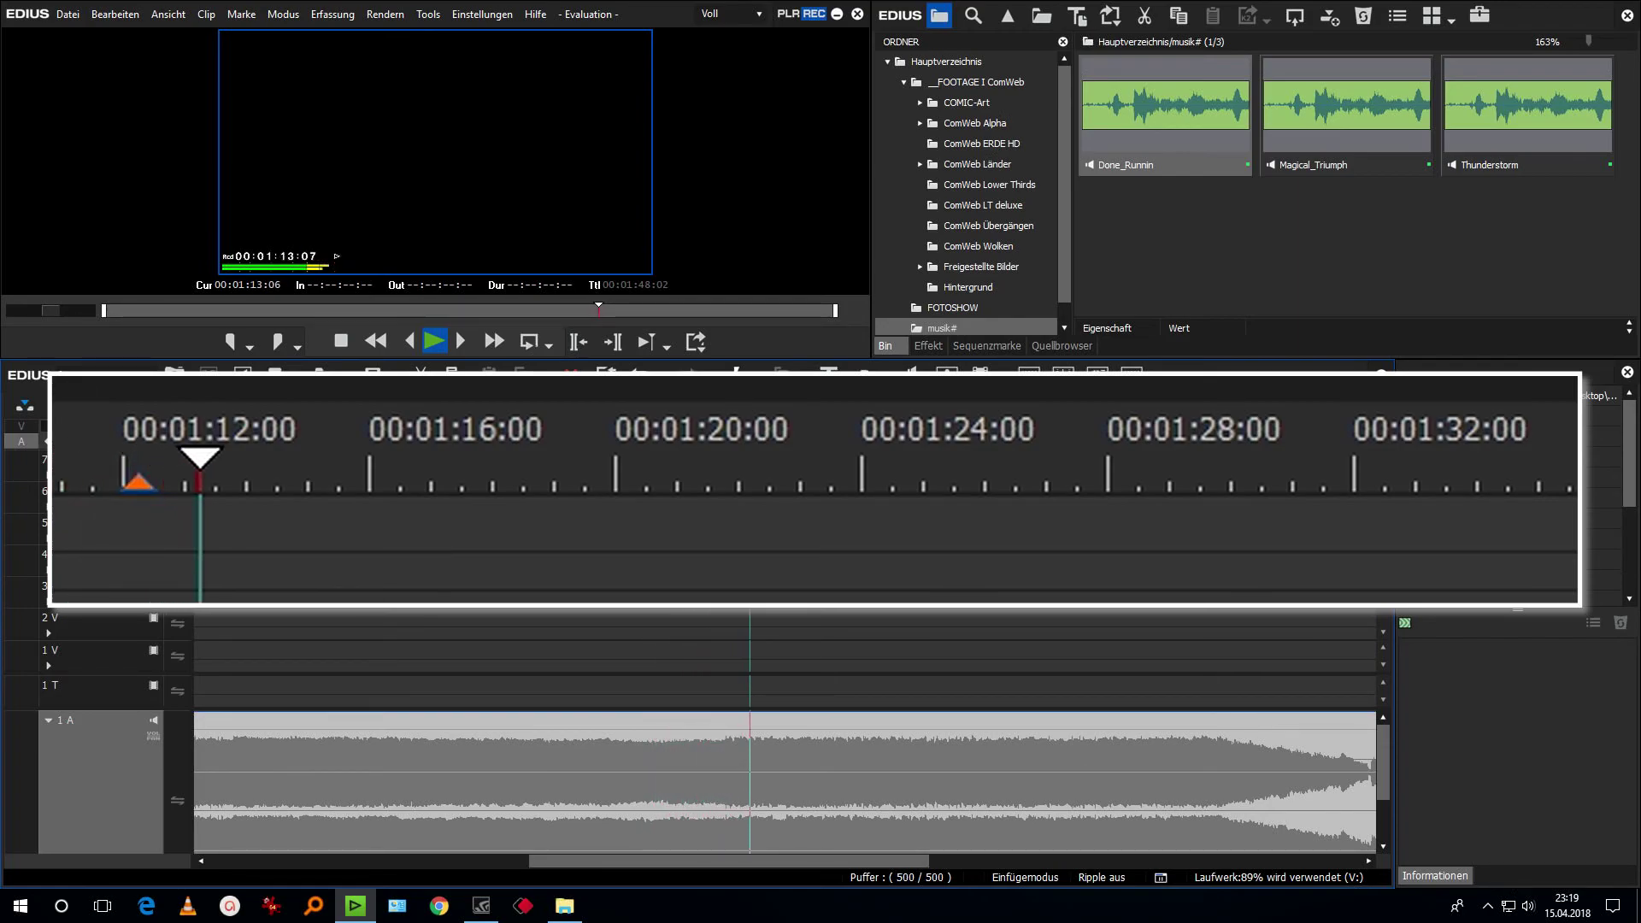
{"action": "key", "text": "v"}
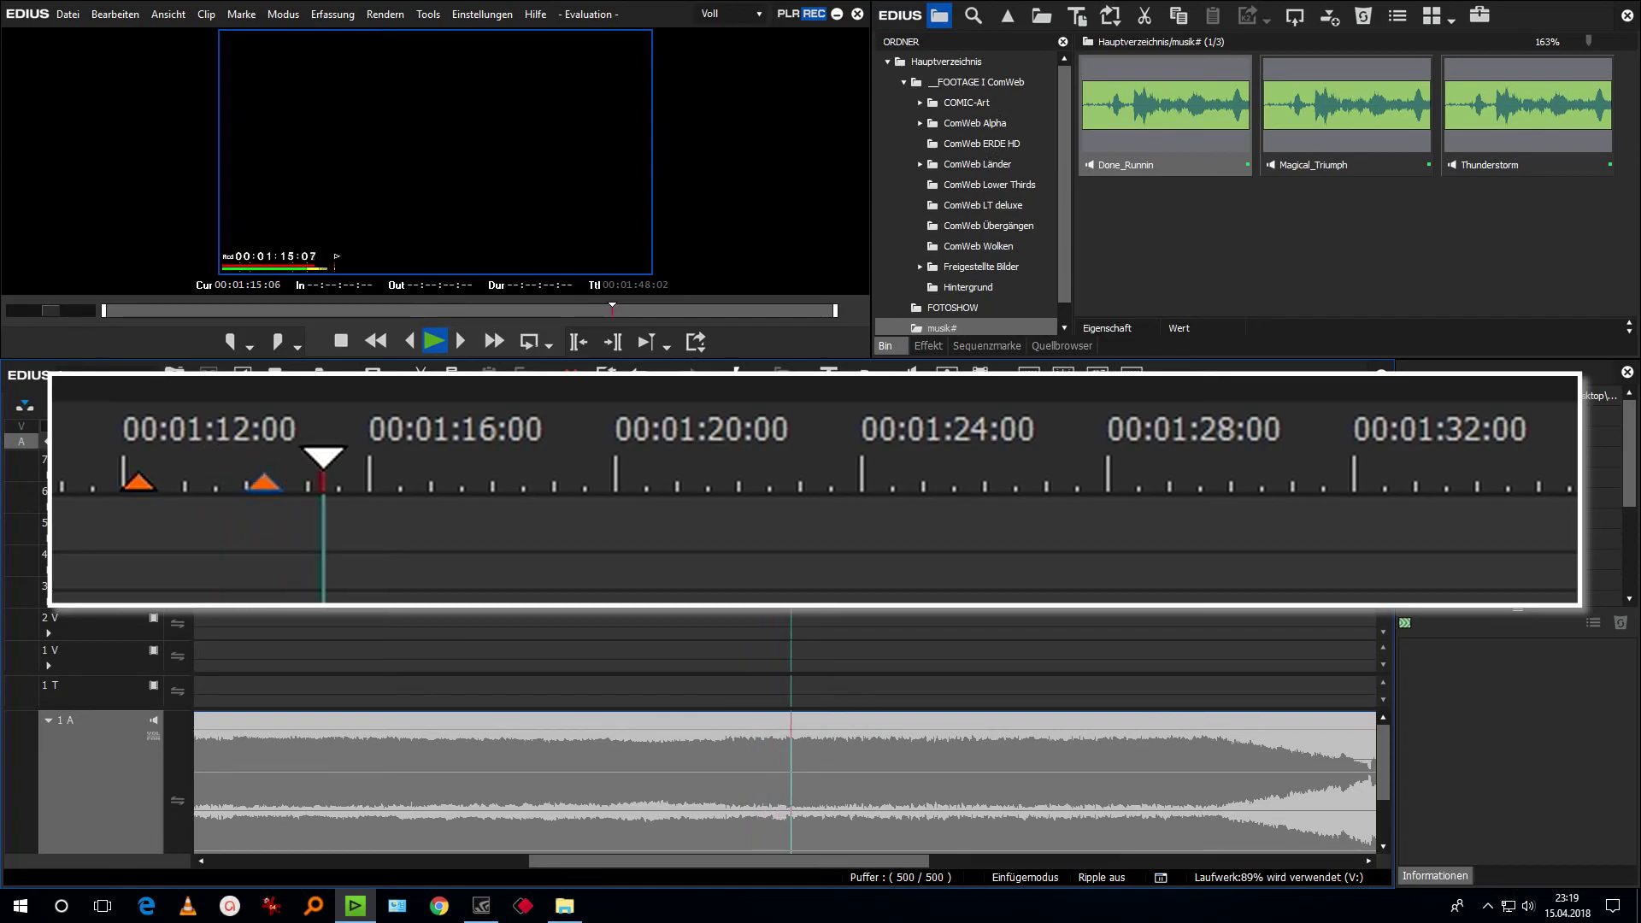
{"action": "key", "text": "v"}
{"action": "key", "text": "v"}
{"action": "key", "text": "v"}
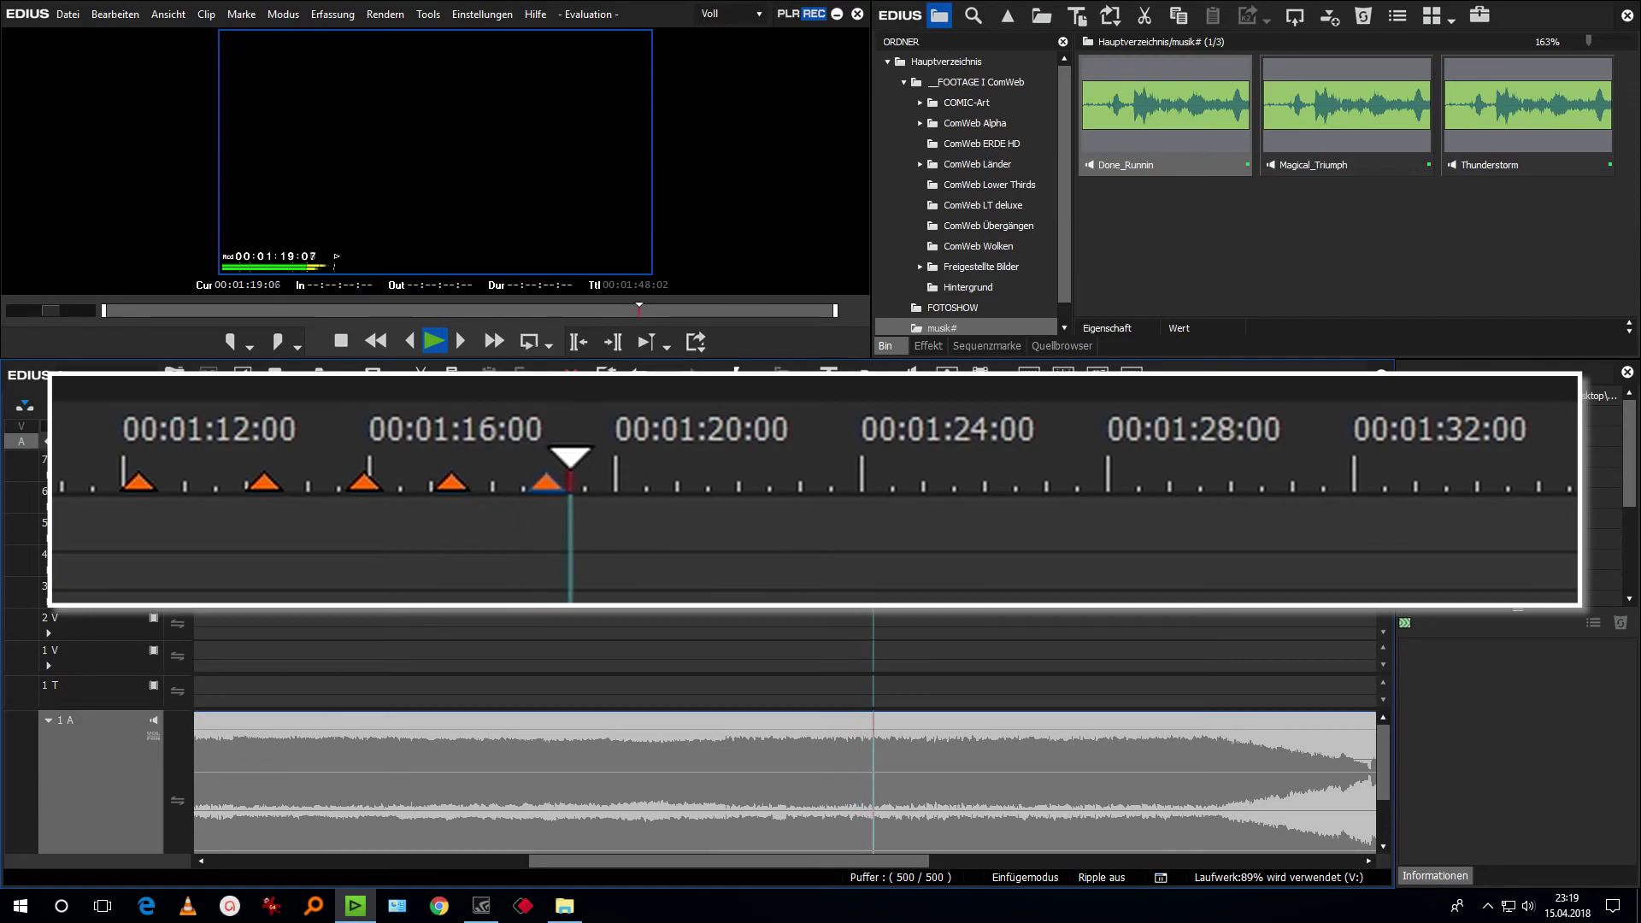
{"action": "key", "text": "v"}
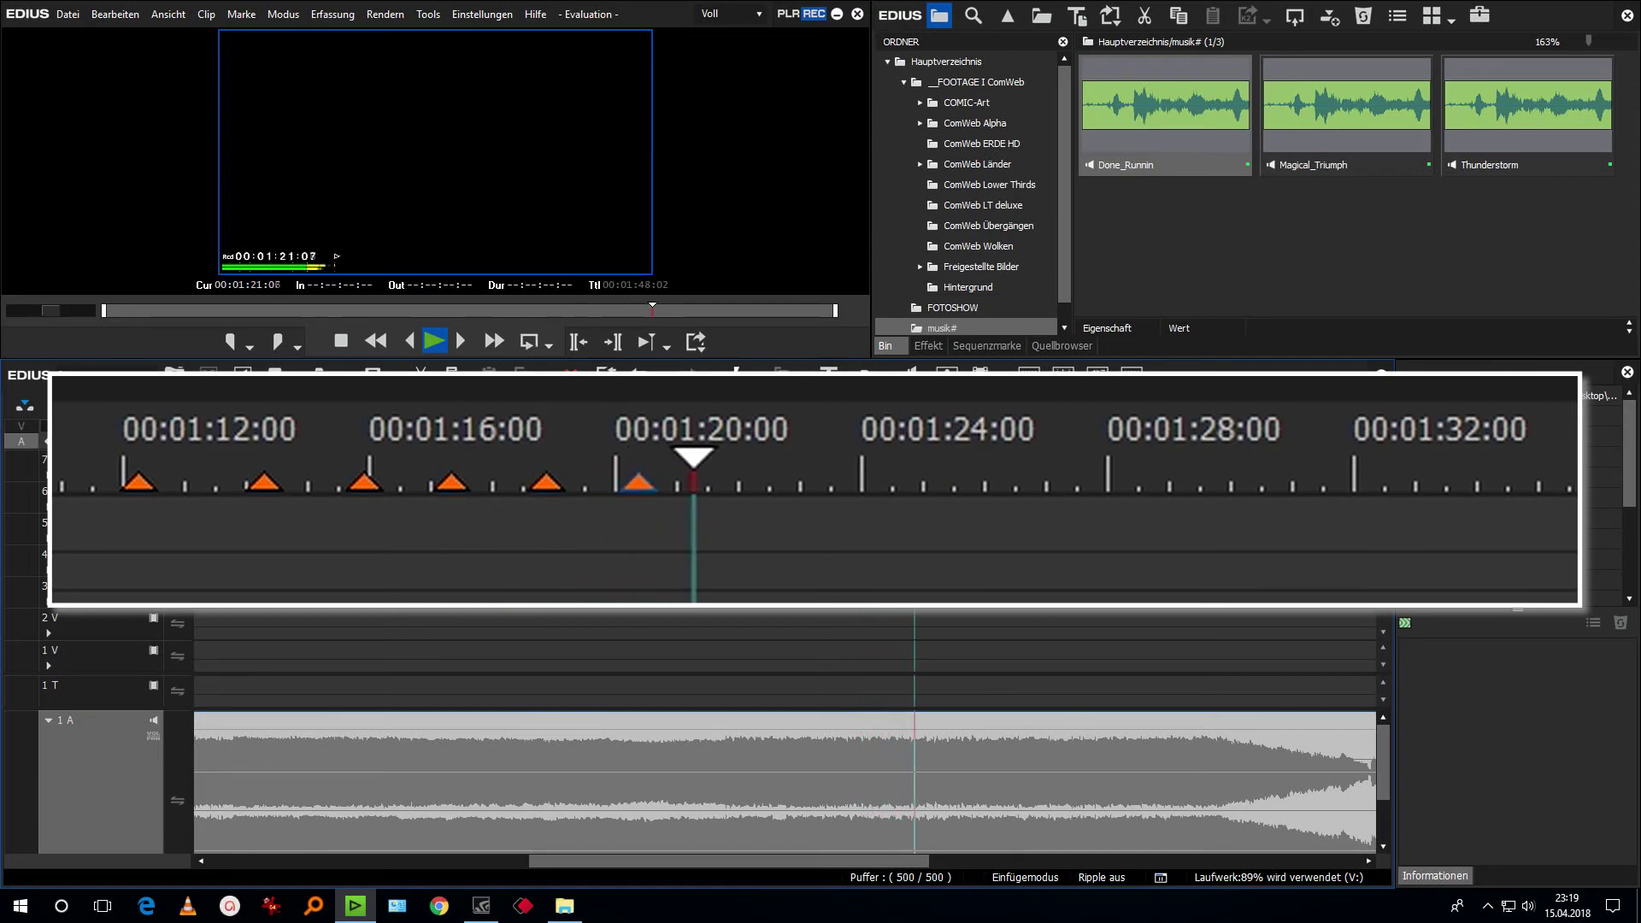
{"action": "key", "text": "v"}
{"action": "key", "text": "v"}
{"action": "key", "text": "v"}
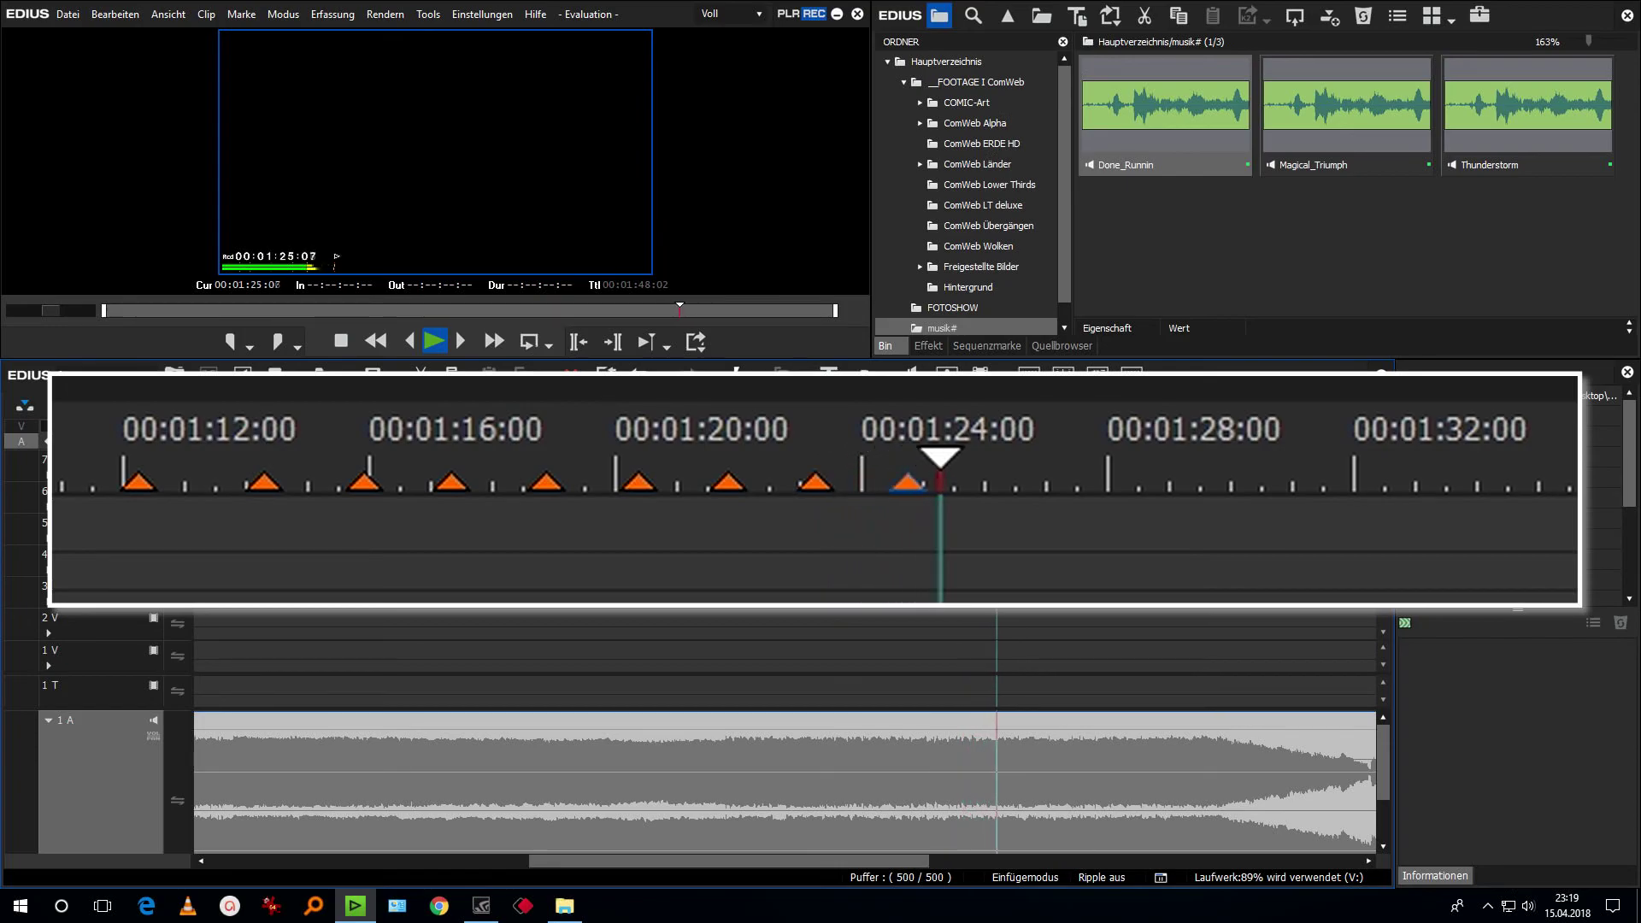
{"action": "key", "text": "v"}
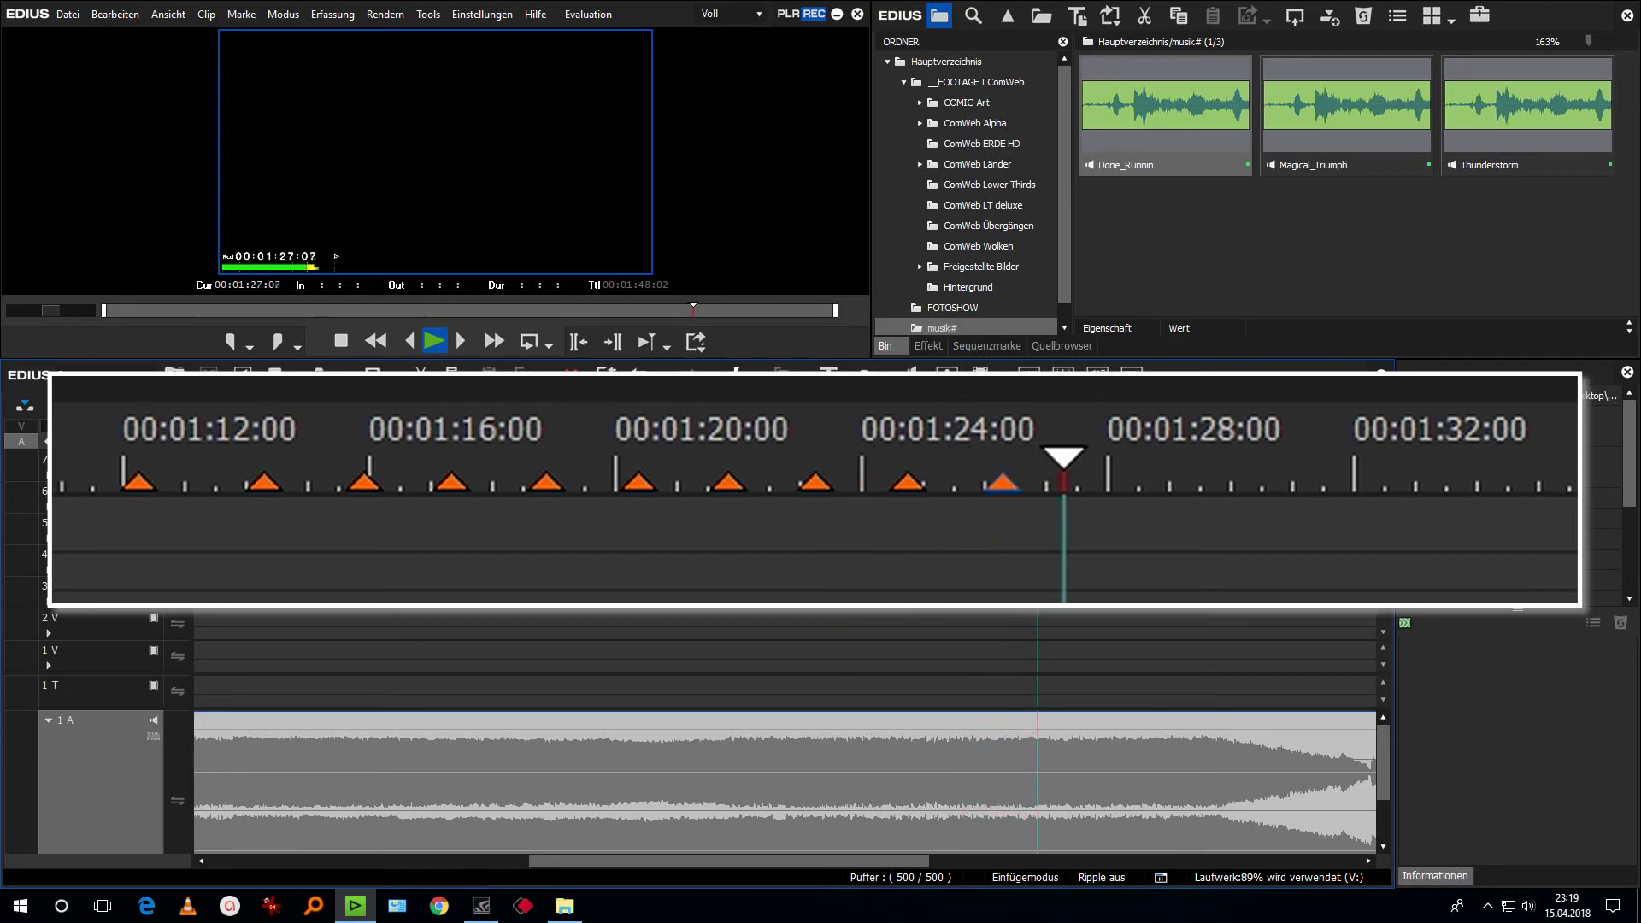
{"action": "key", "text": "v"}
{"action": "key", "text": "v"}
{"action": "key", "text": "v"}
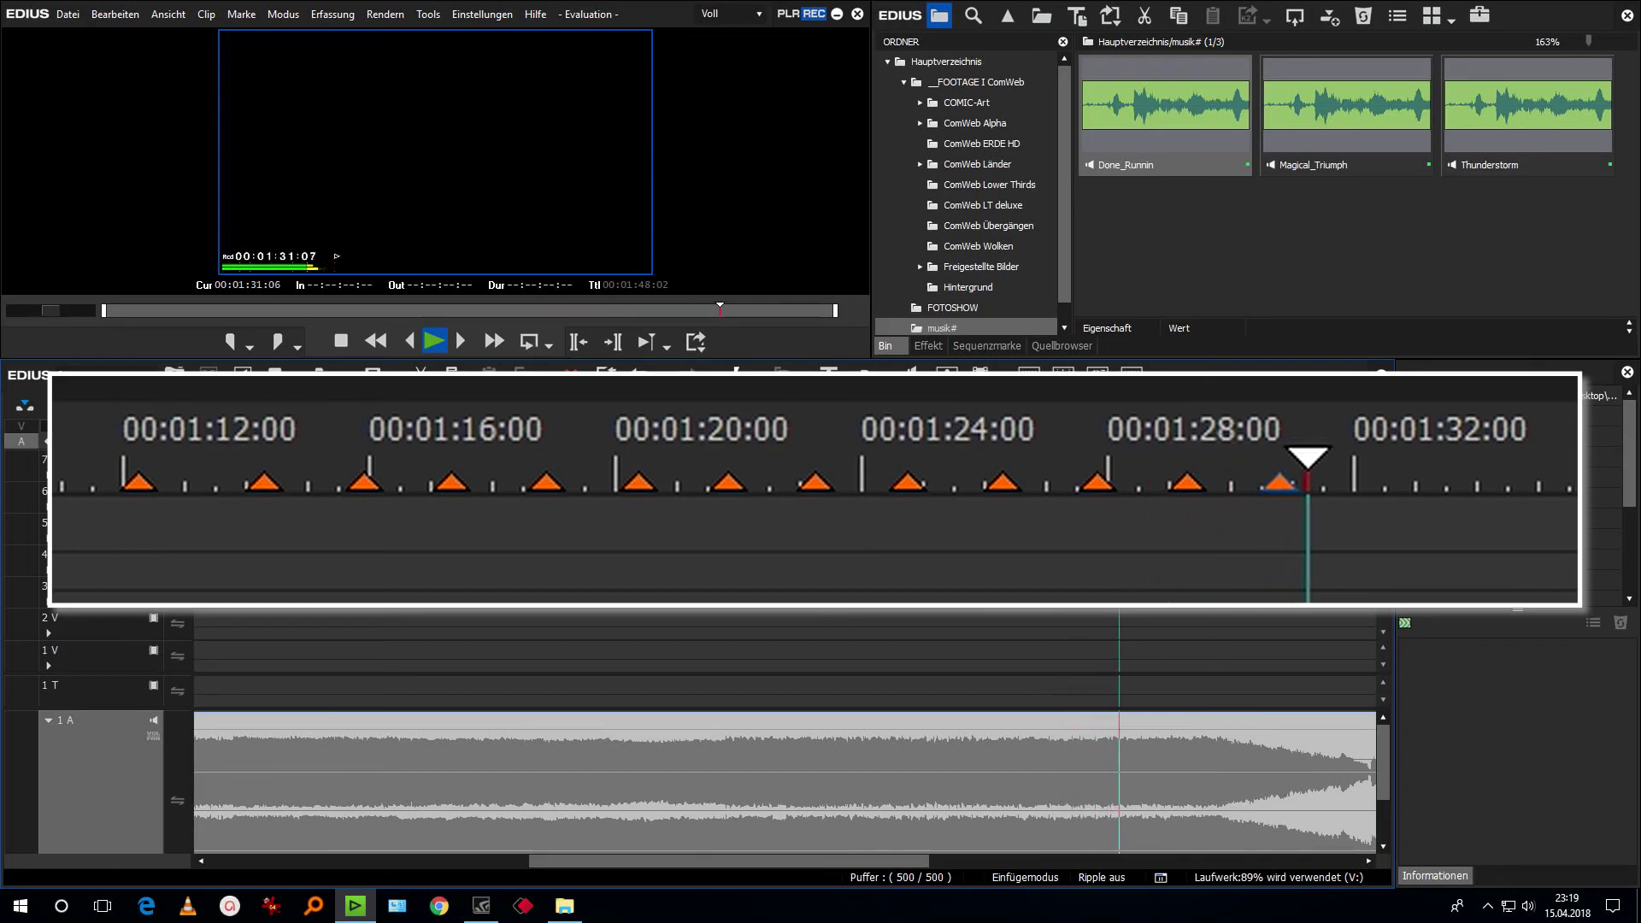
{"action": "key", "text": "v"}
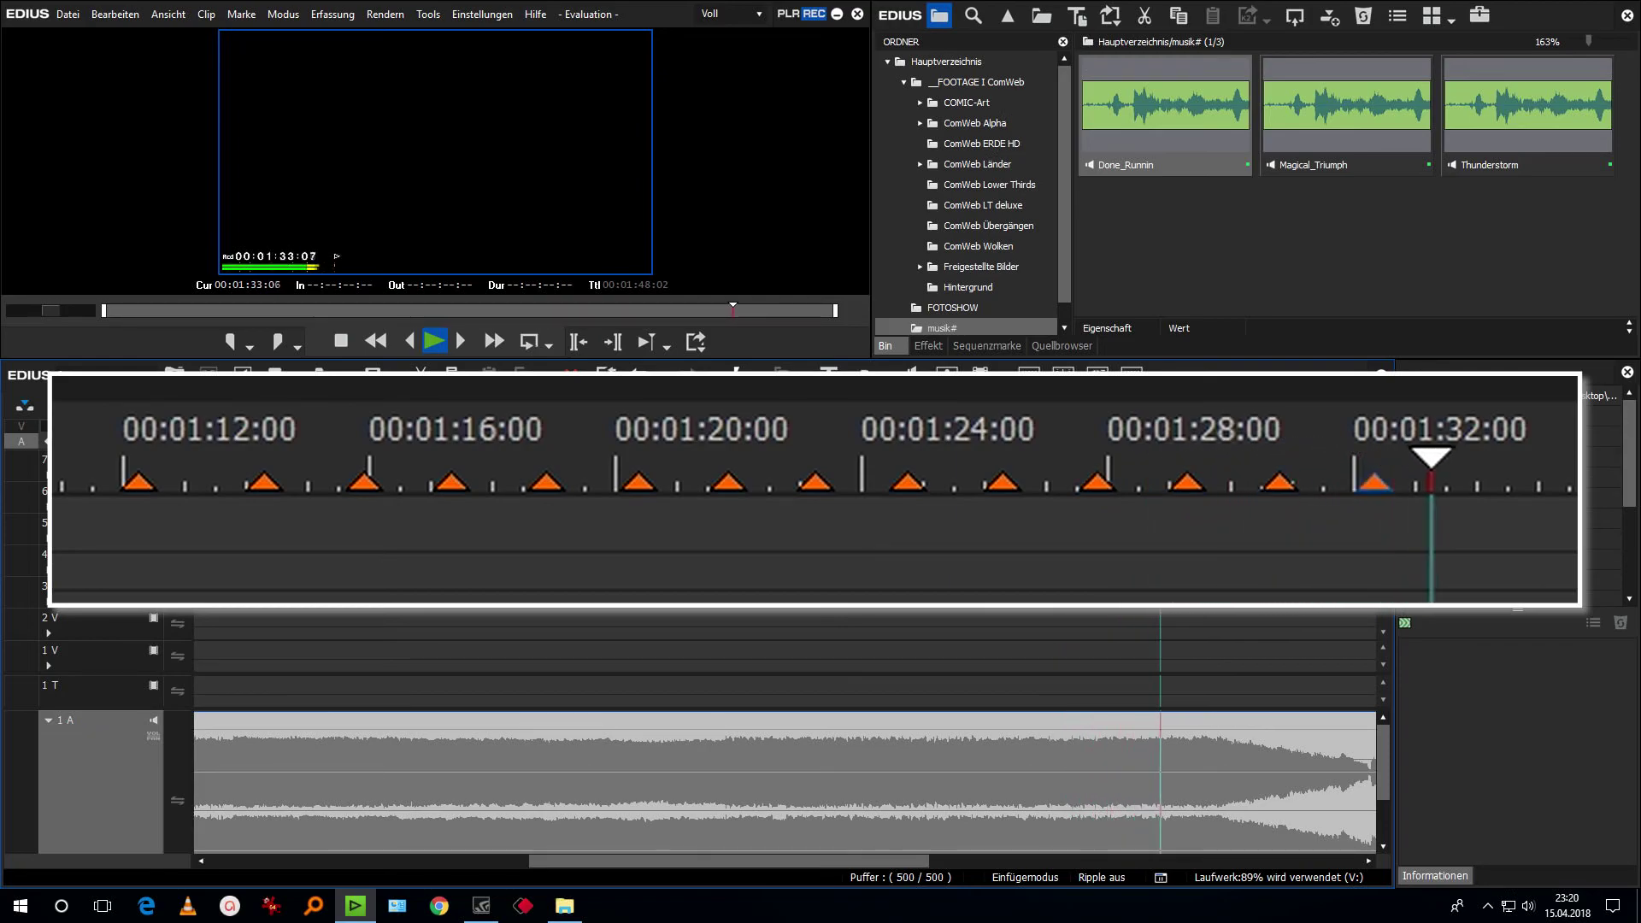
{"action": "key", "text": "v"}
{"action": "key", "text": "v"}
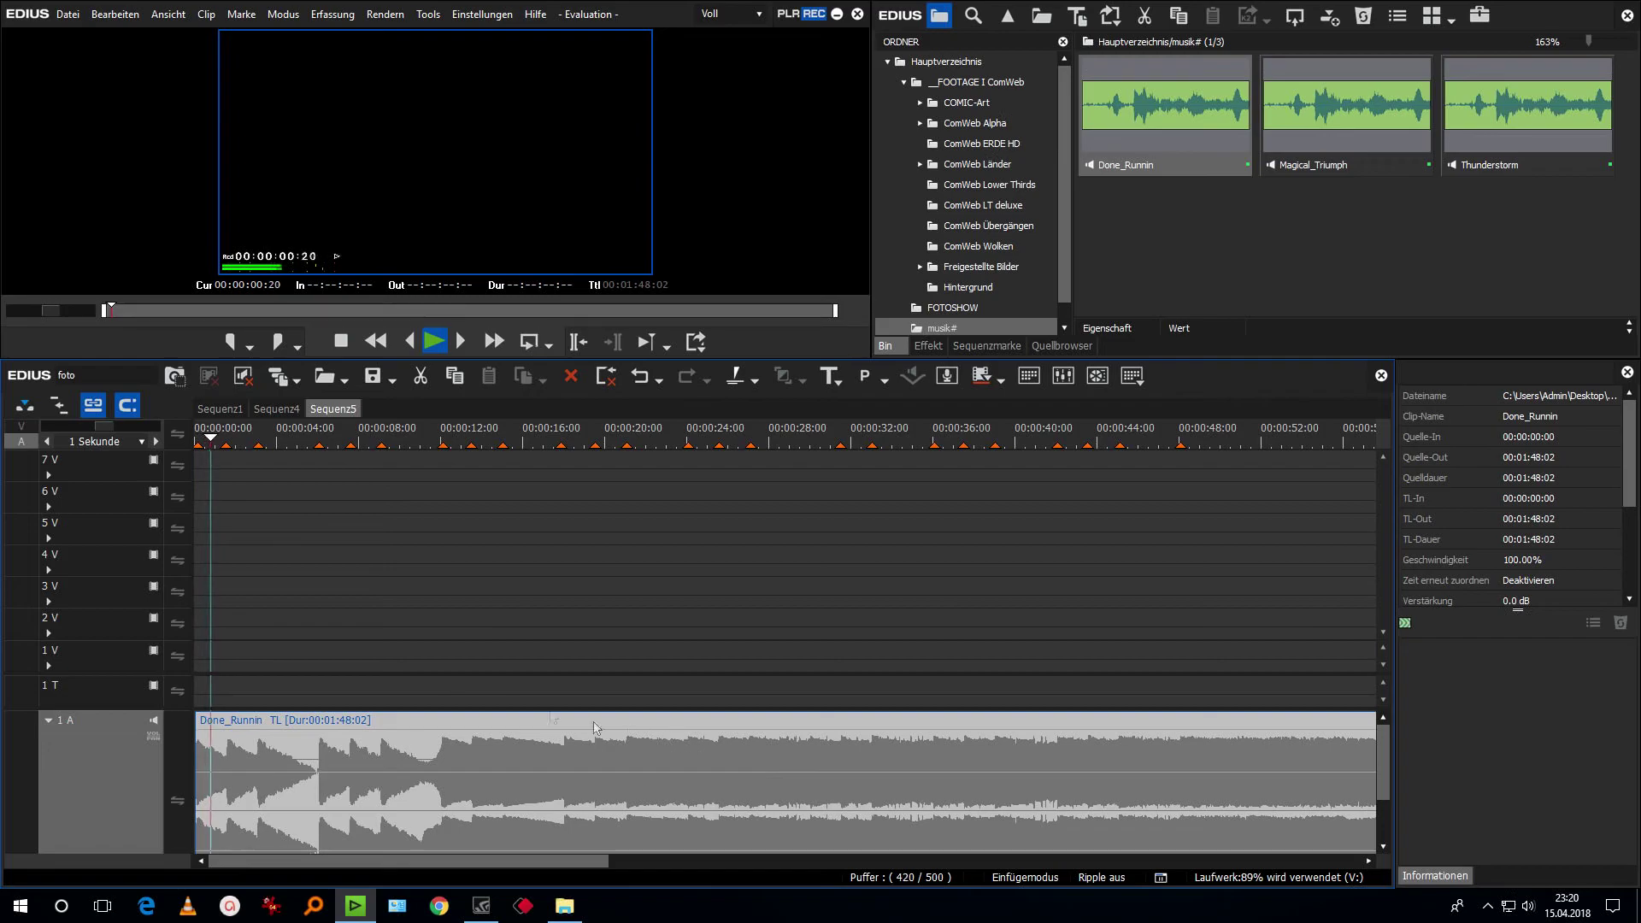
Scrub the playhead across the markers at 00:00:06:03 and 00:00:07:16 to compare them with the waveform peaks, and return to the sequence start.
{"action": "left_click", "coordinate": [260, 460]}
{"action": "left_click_drag", "start_coordinate": [283, 459], "coordinate": [321, 460]}
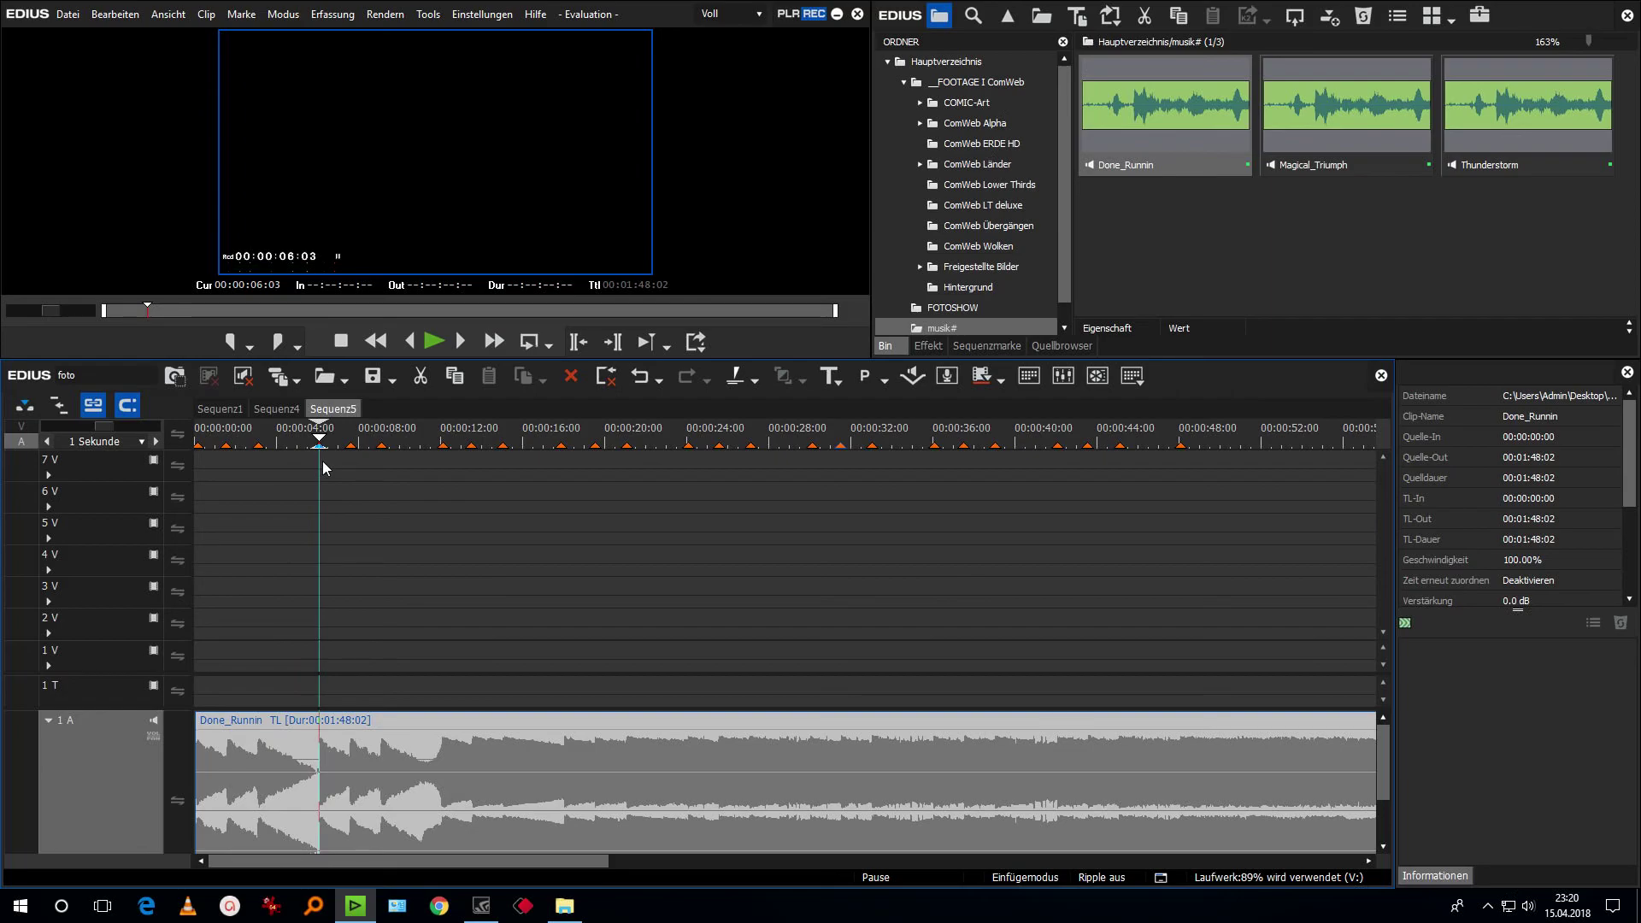
{"action": "left_click_drag", "start_coordinate": [323, 459], "coordinate": [346, 474]}
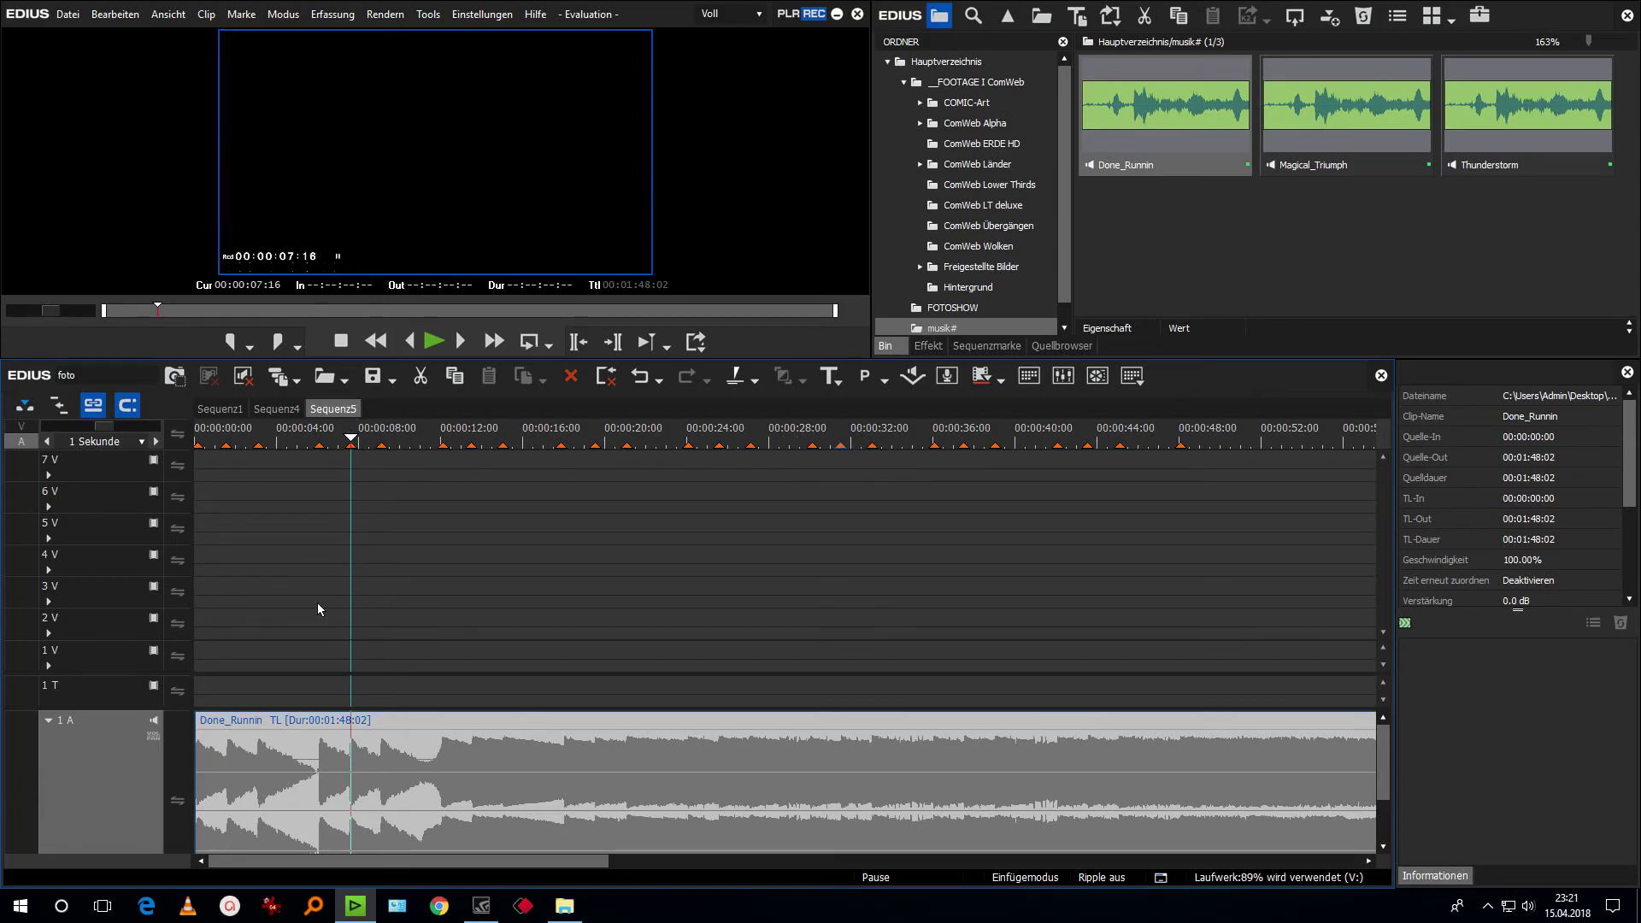
{"action": "key", "text": "Home"}
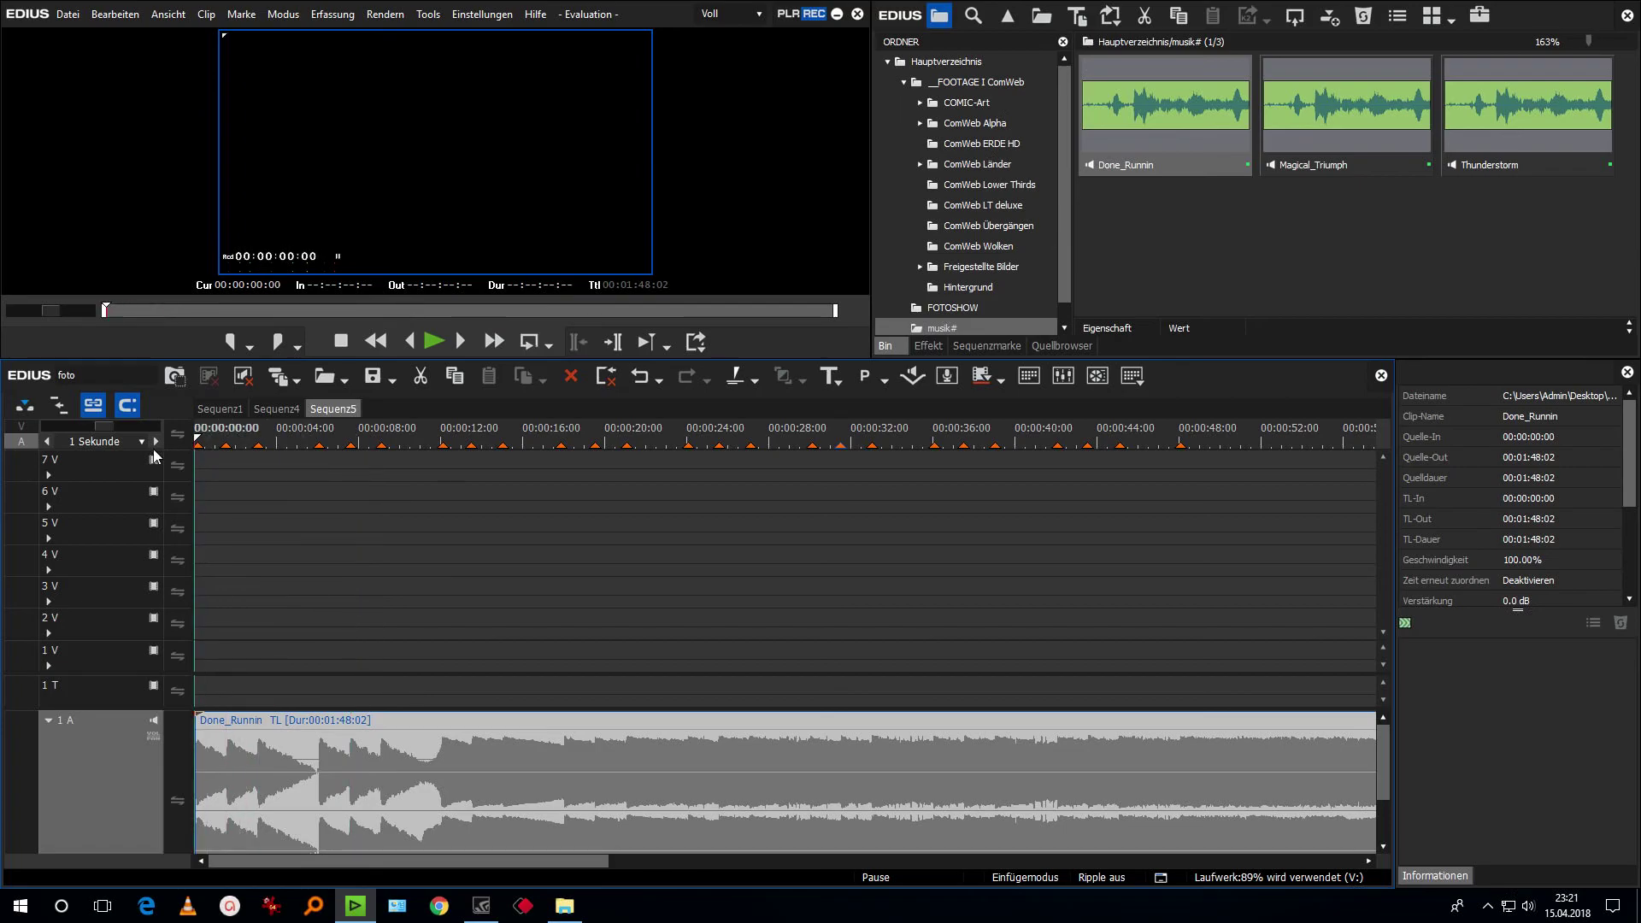
Place the first six photos of the FOTOSHOW bin folder, 1 (1) to 1 (13), on track 1 V from about 00:00:11:11.
{"action": "left_click", "coordinate": [928, 346]}
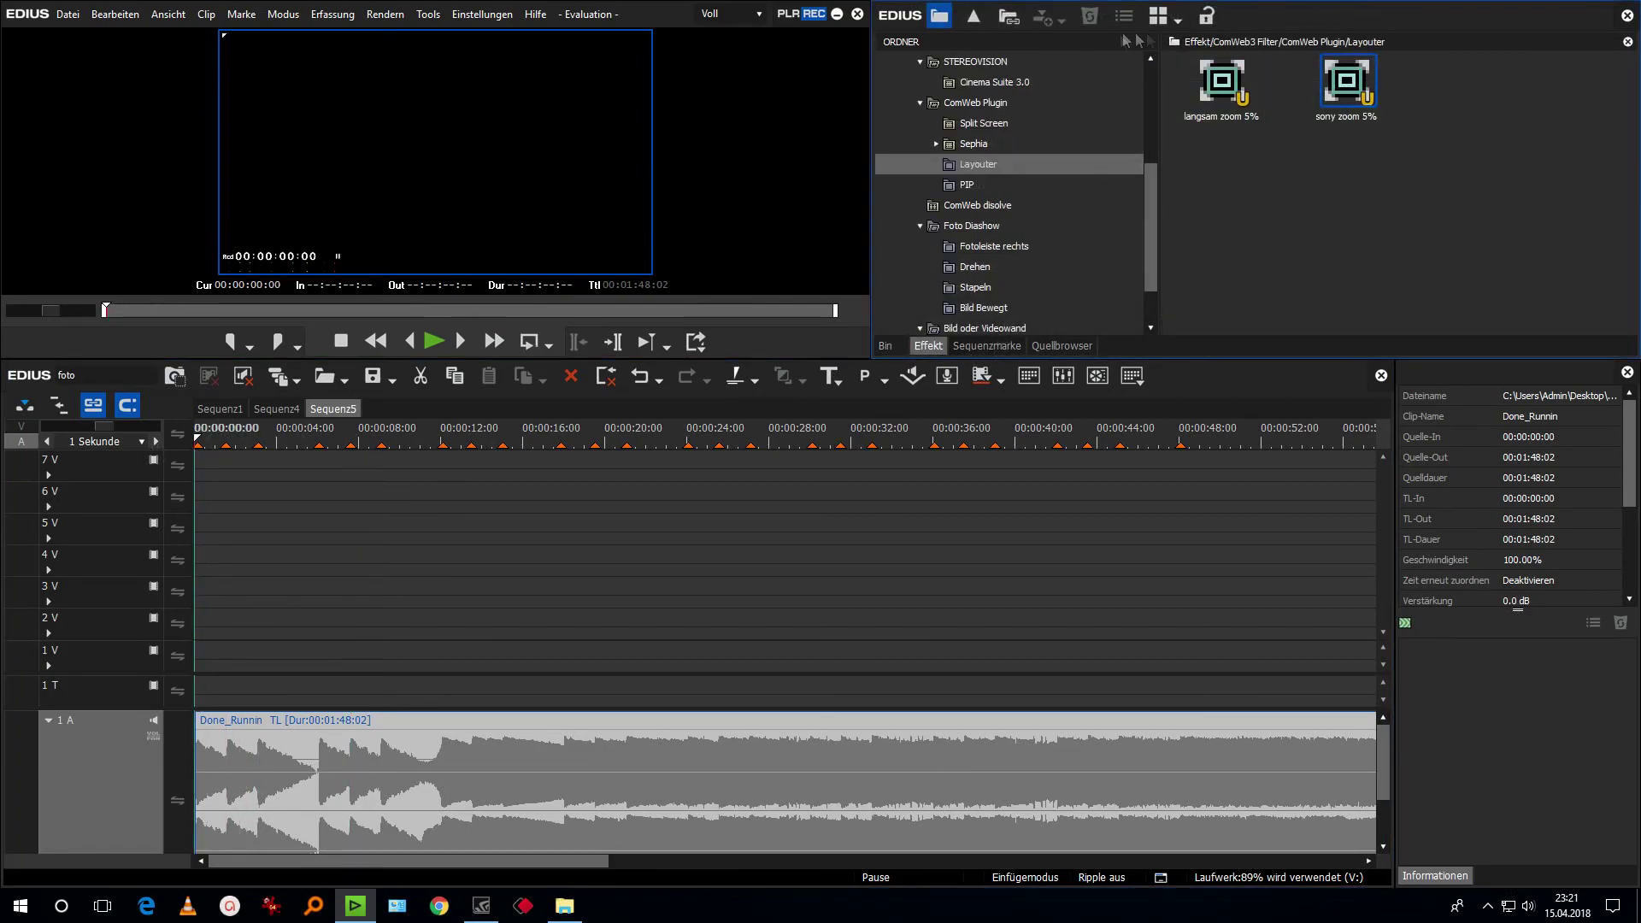
{"action": "left_click", "coordinate": [884, 345]}
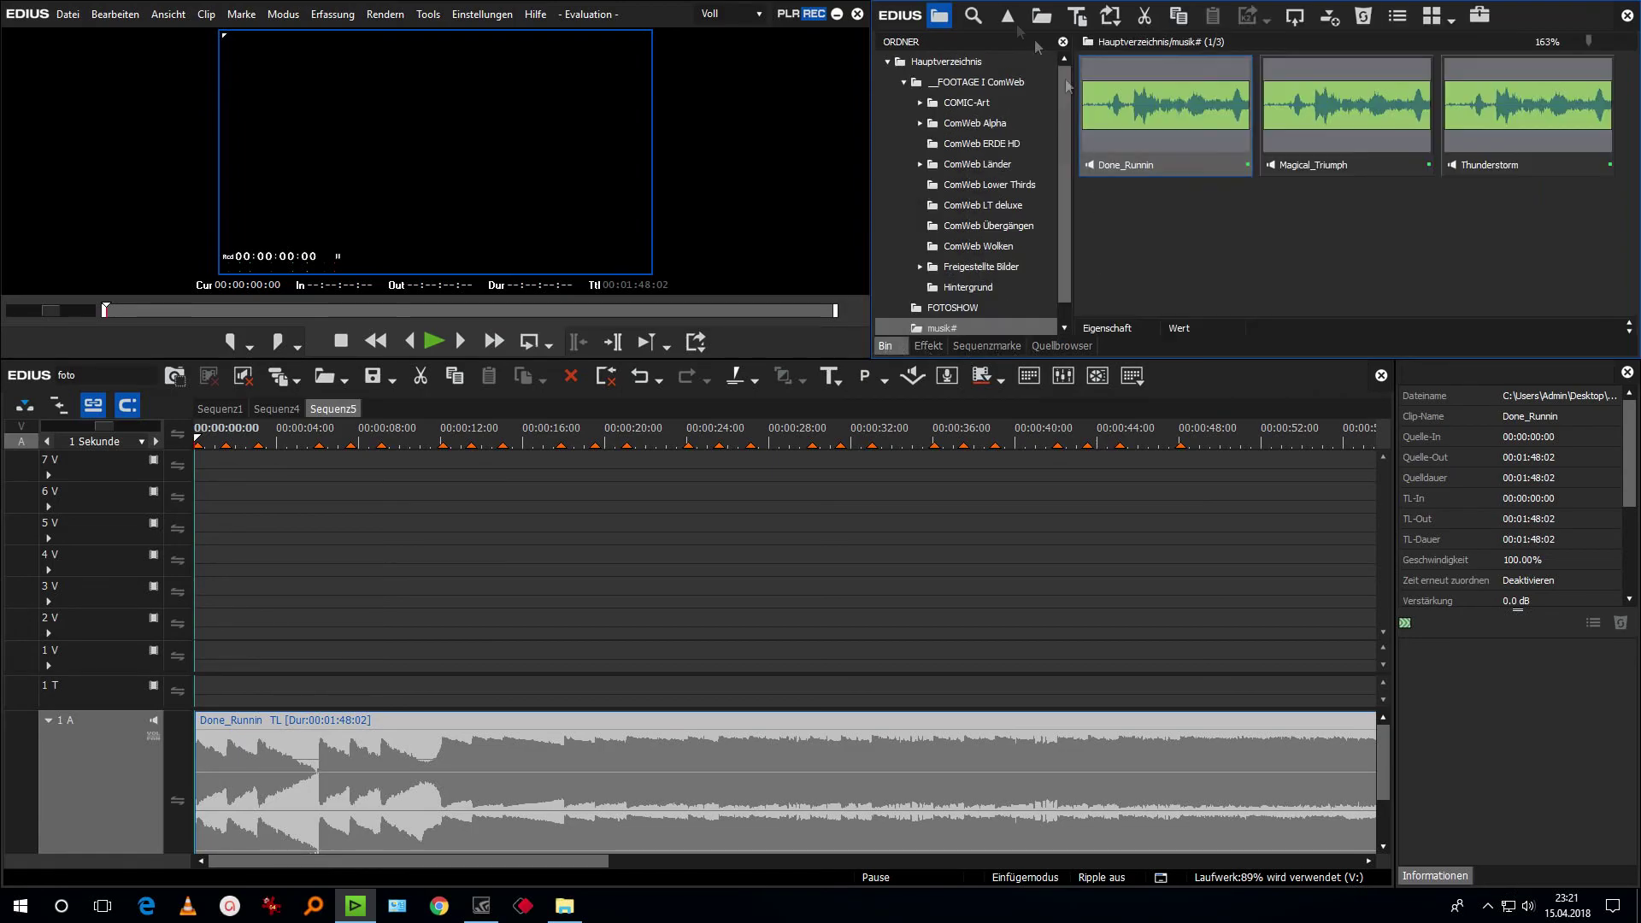
{"action": "left_click", "coordinate": [902, 83]}
{"action": "left_click", "coordinate": [951, 102]}
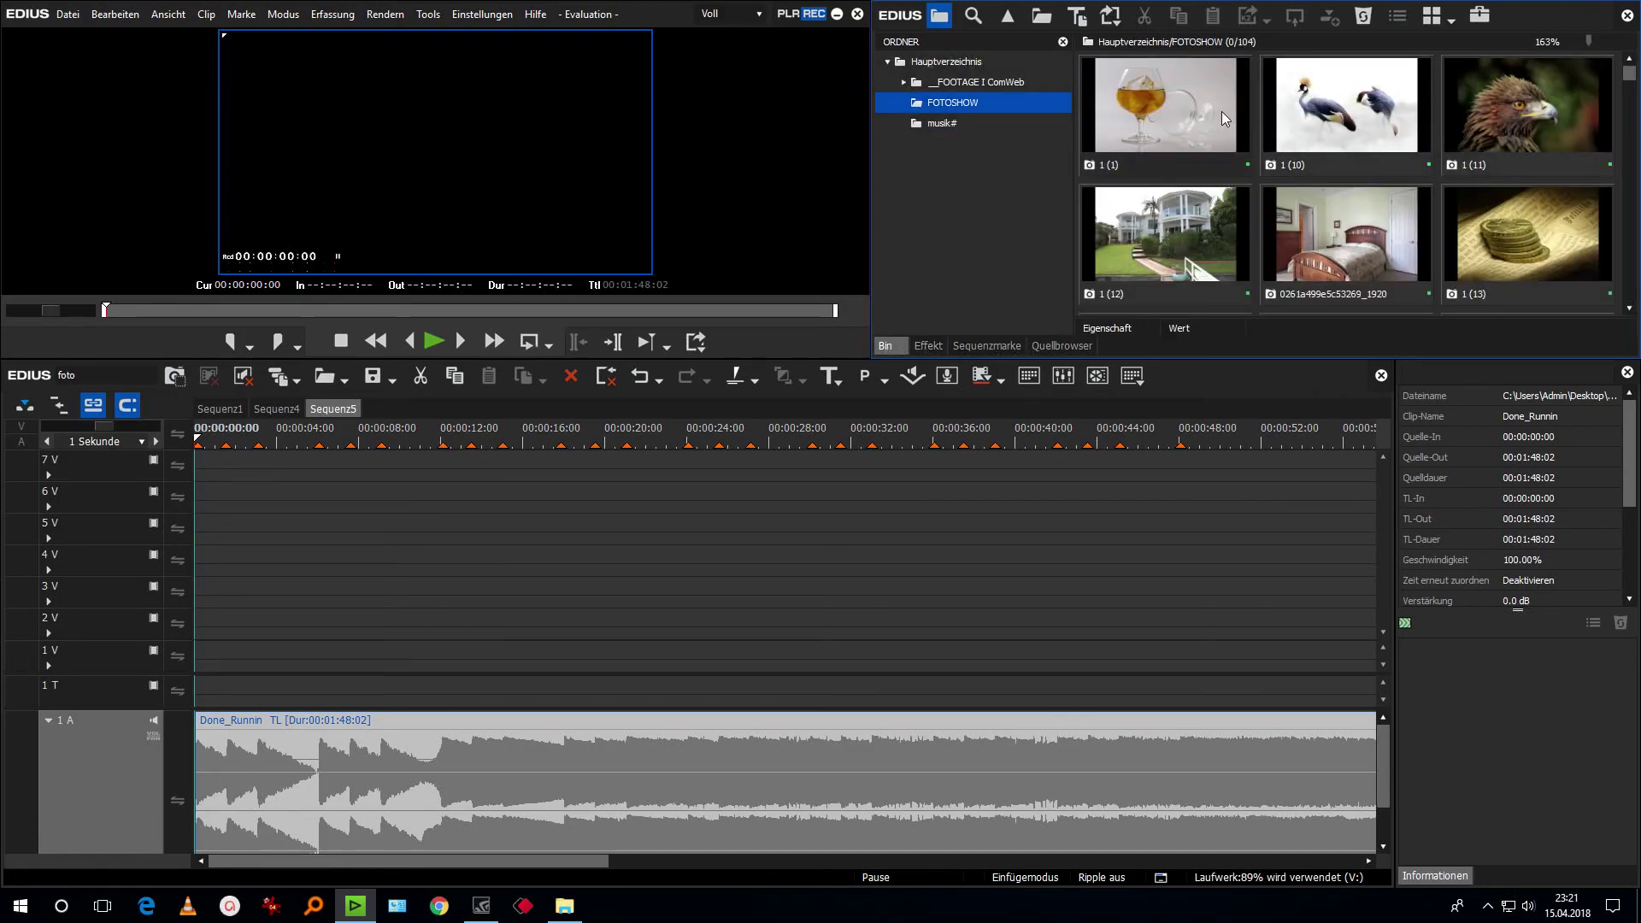
{"action": "left_click", "coordinate": [1506, 263], "text": "shift"}
{"action": "left_click_drag", "start_coordinate": [1506, 263], "coordinate": [432, 660]}
{"action": "left_click", "coordinate": [570, 572]}
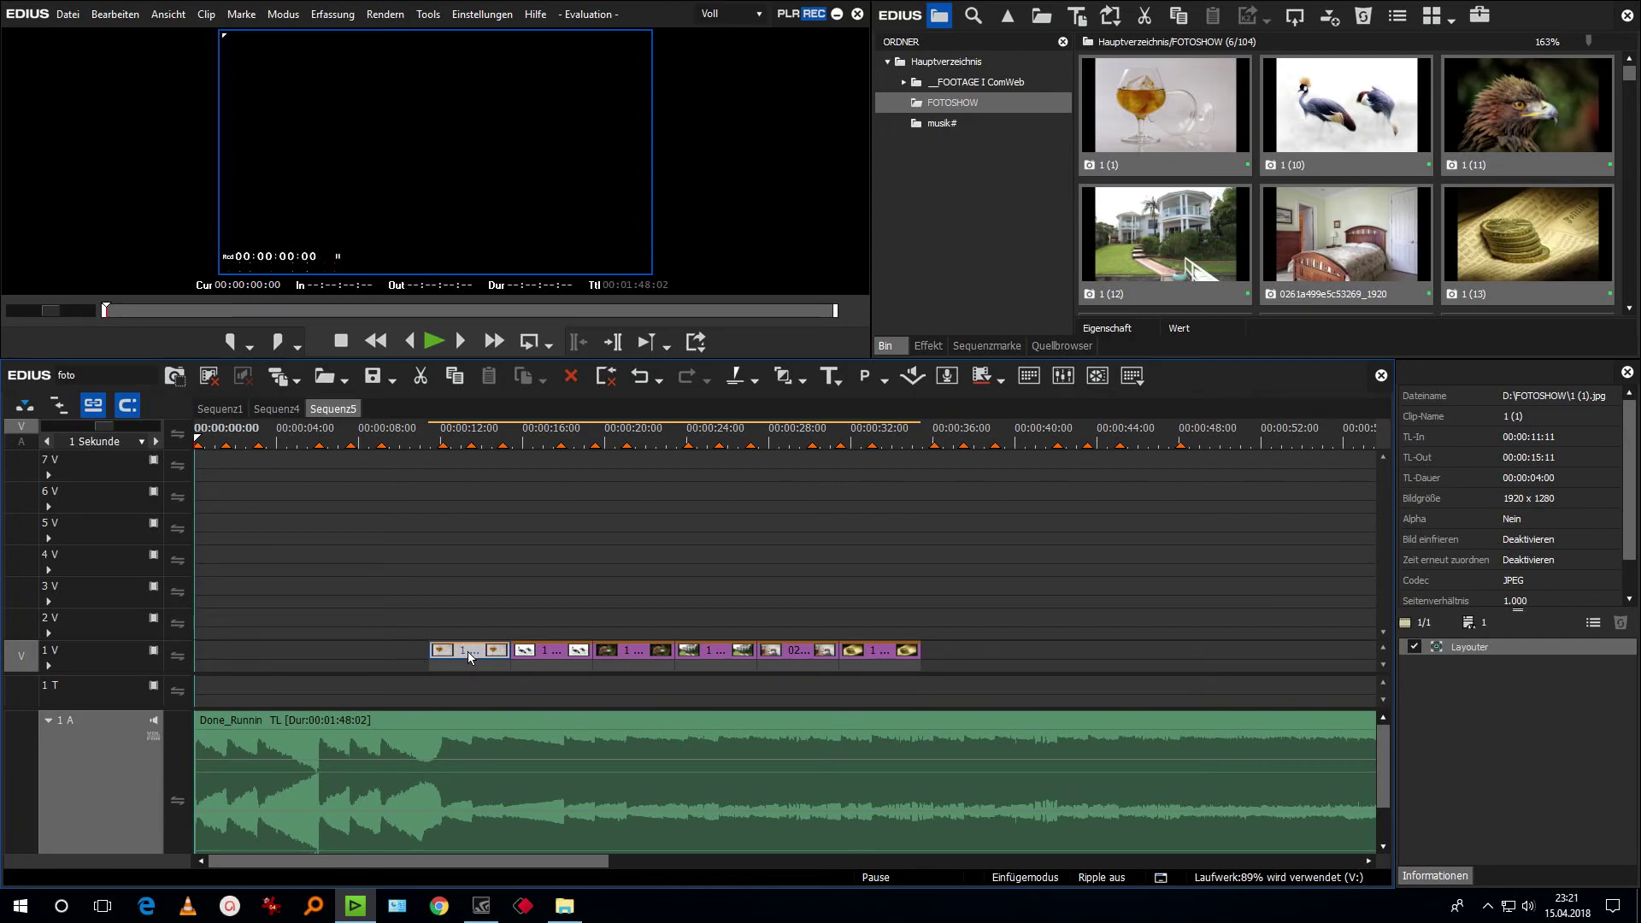
Move photo clip 1 (1) on track 1 V to the first marker at 00:00:00:04 and play the start of the sequence.
{"action": "left_click_drag", "start_coordinate": [463, 650], "coordinate": [236, 659]}
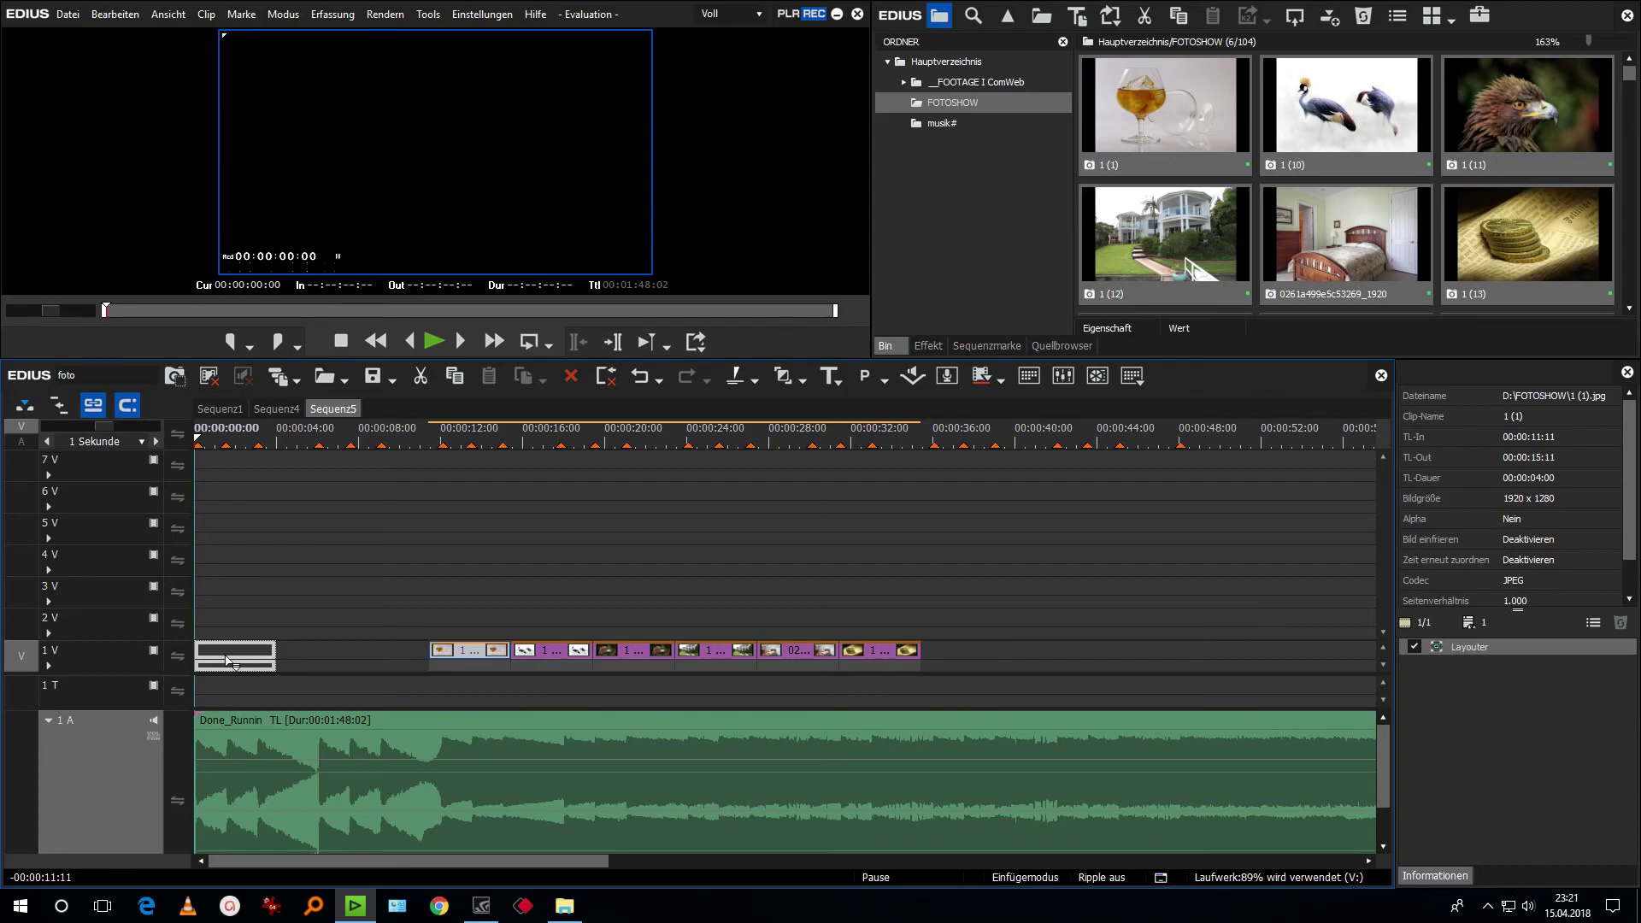
{"action": "left_click_drag", "start_coordinate": [241, 661], "coordinate": [239, 660]}
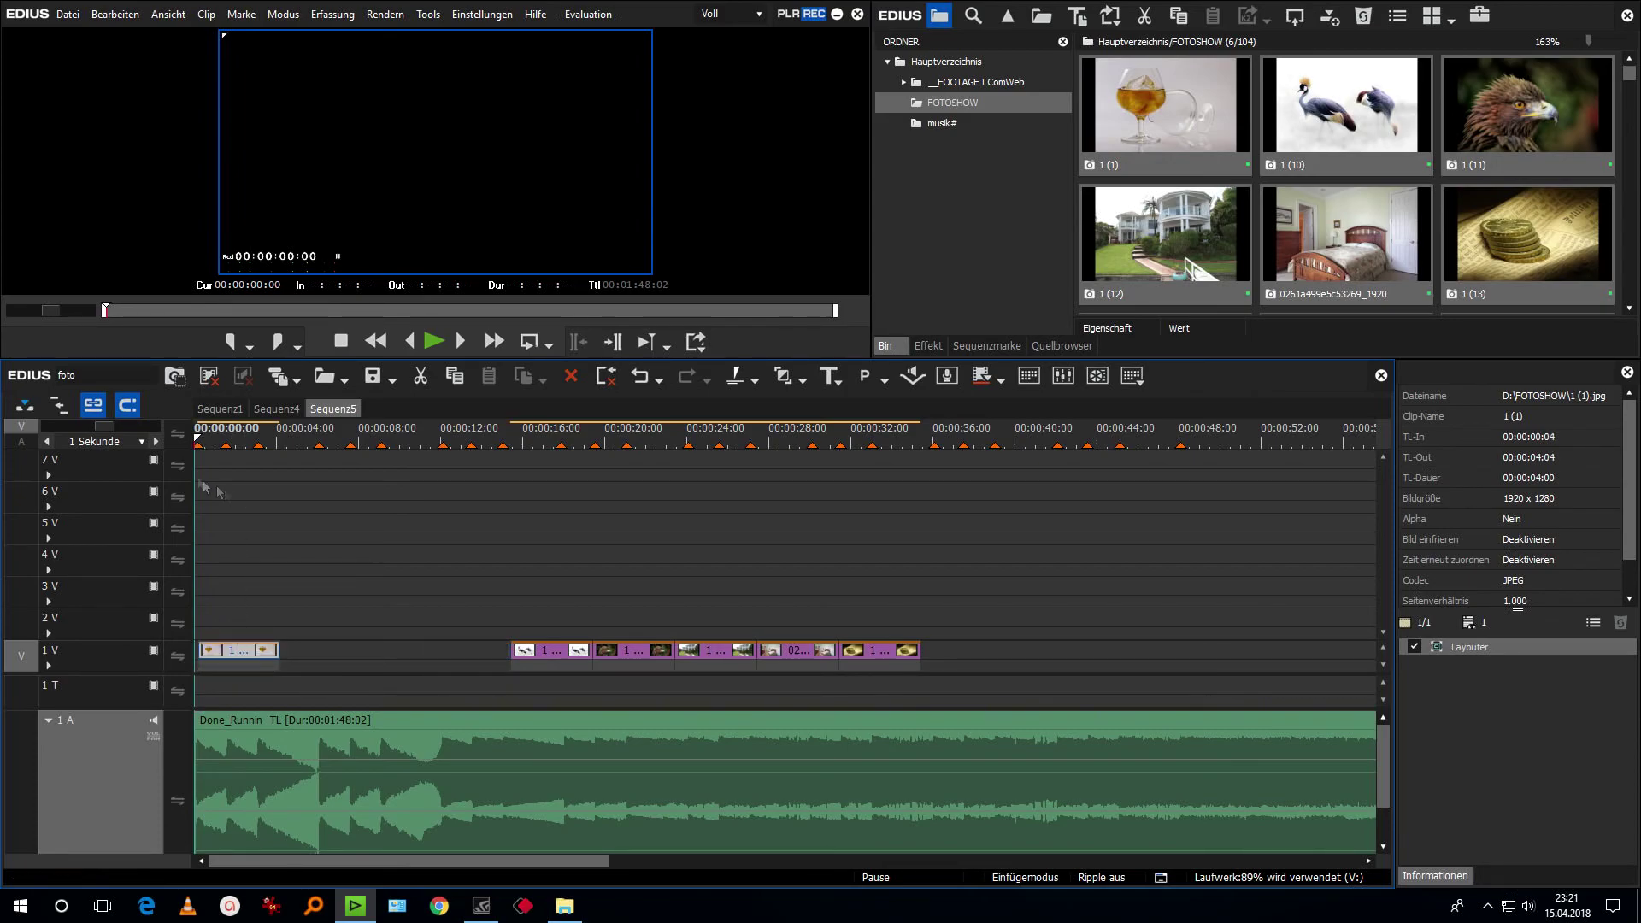
{"action": "left_click", "coordinate": [204, 438]}
{"action": "scroll", "coordinate": [208, 453], "scroll_direction": "up", "scroll_amount": 3}
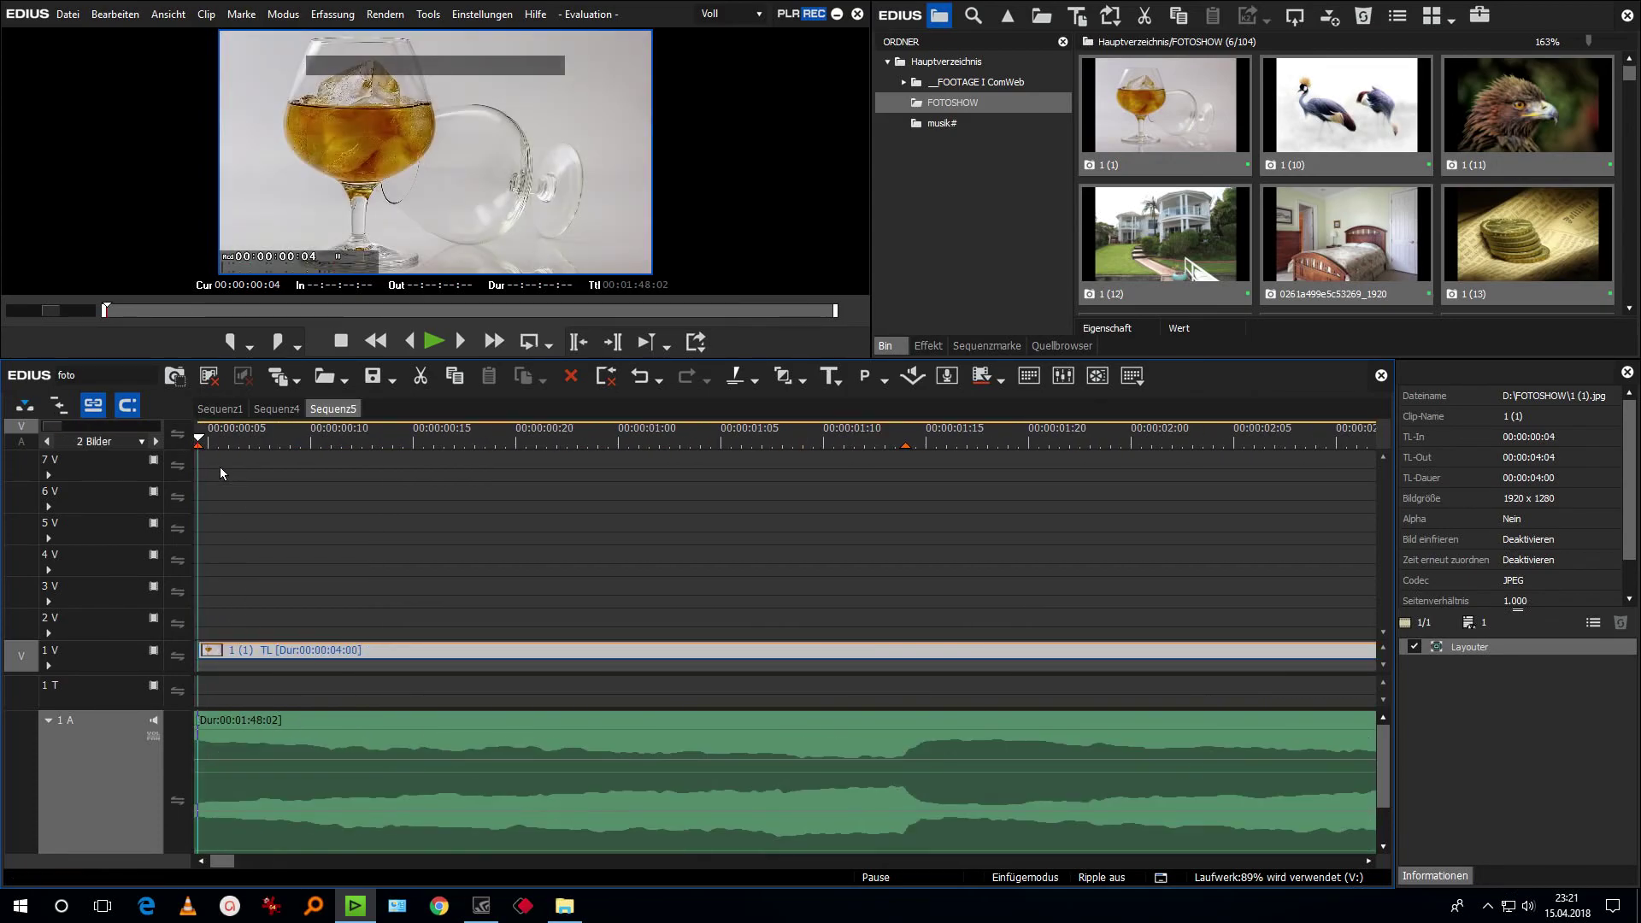
{"action": "left_click_drag", "start_coordinate": [202, 441], "coordinate": [295, 458]}
{"action": "key", "text": "Home"}
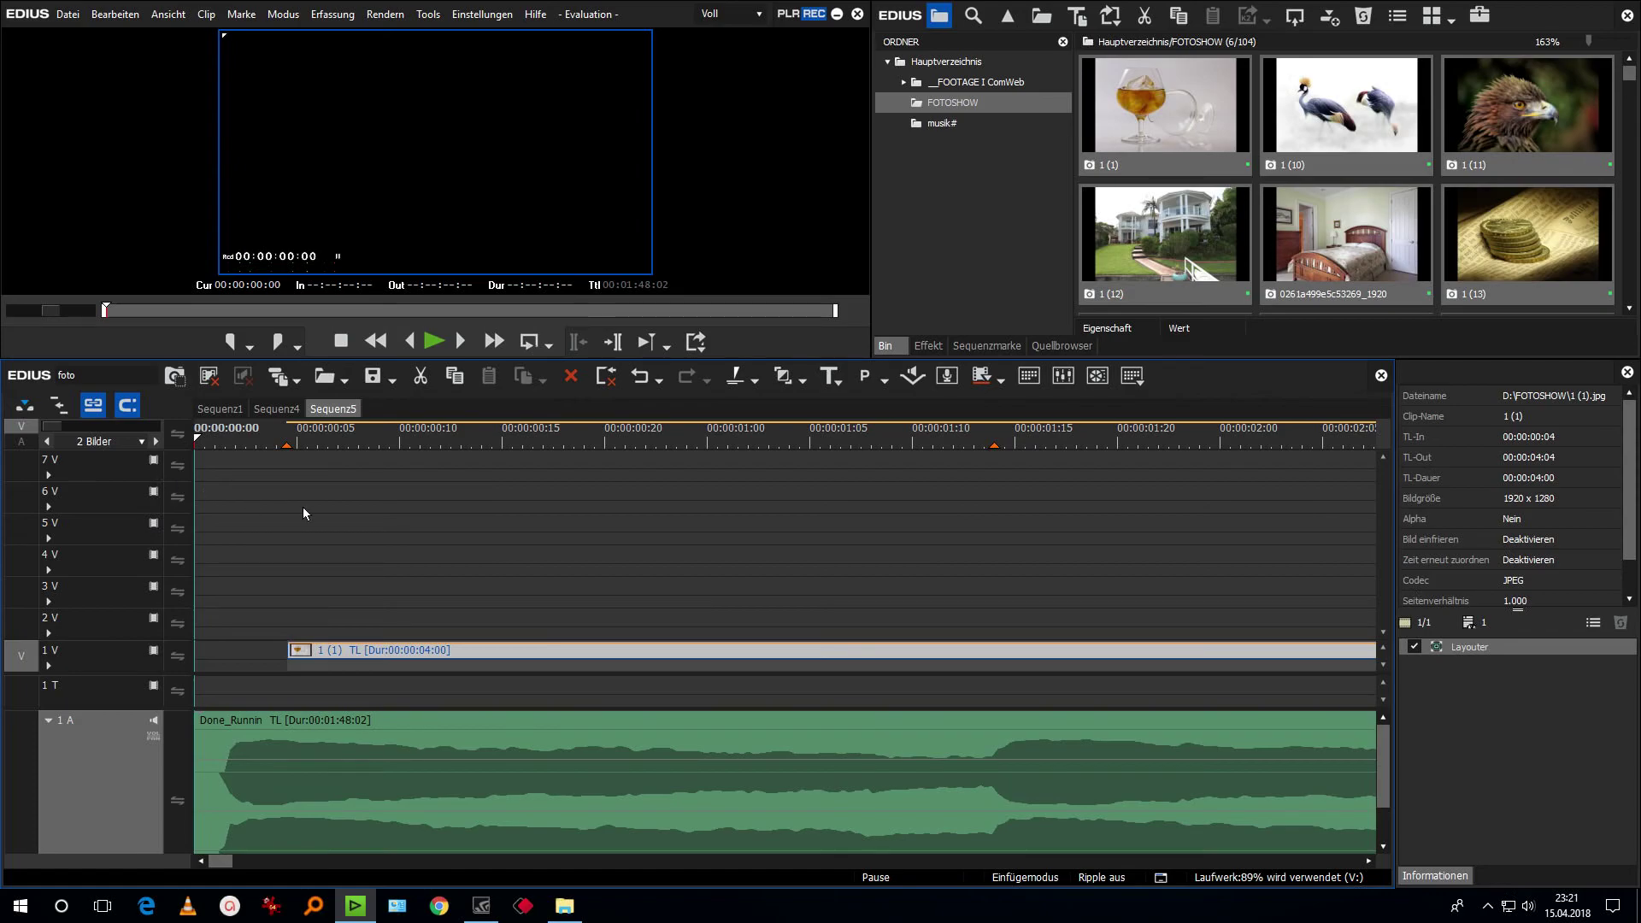
{"action": "key", "text": "space"}
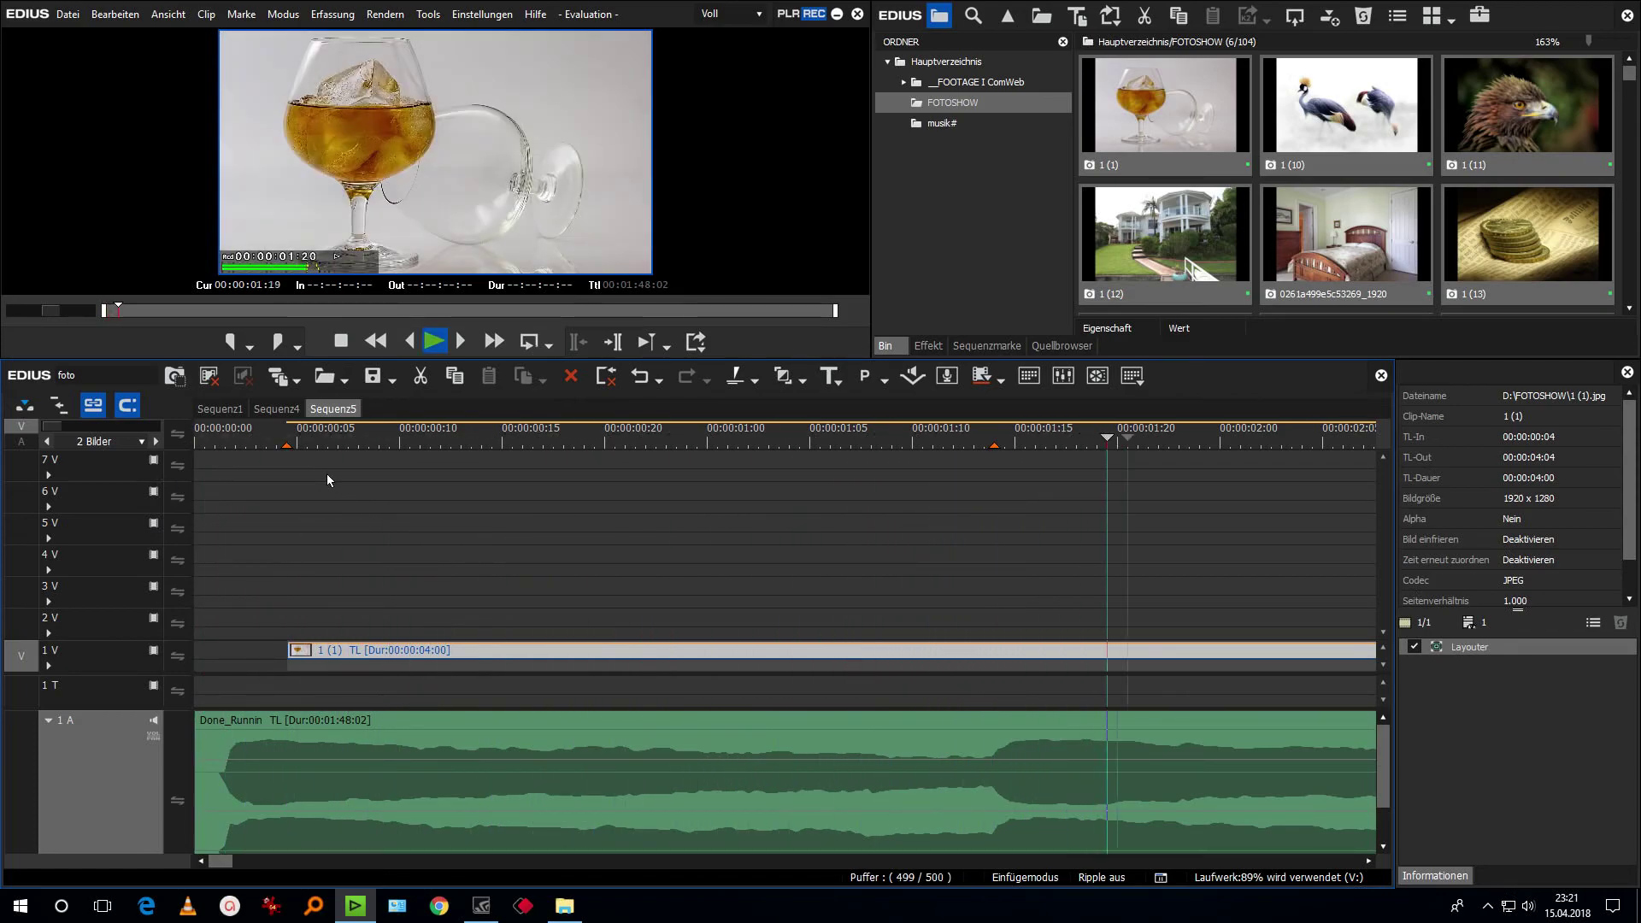
{"action": "key", "text": "space"}
Shorten photo clip 1 (1) on track 1 V to a duration of 00:00:02:21, extending beyond the second beat marker at 00:00:01:14.
{"action": "scroll", "coordinate": [459, 507], "scroll_direction": "down", "scroll_amount": 2}
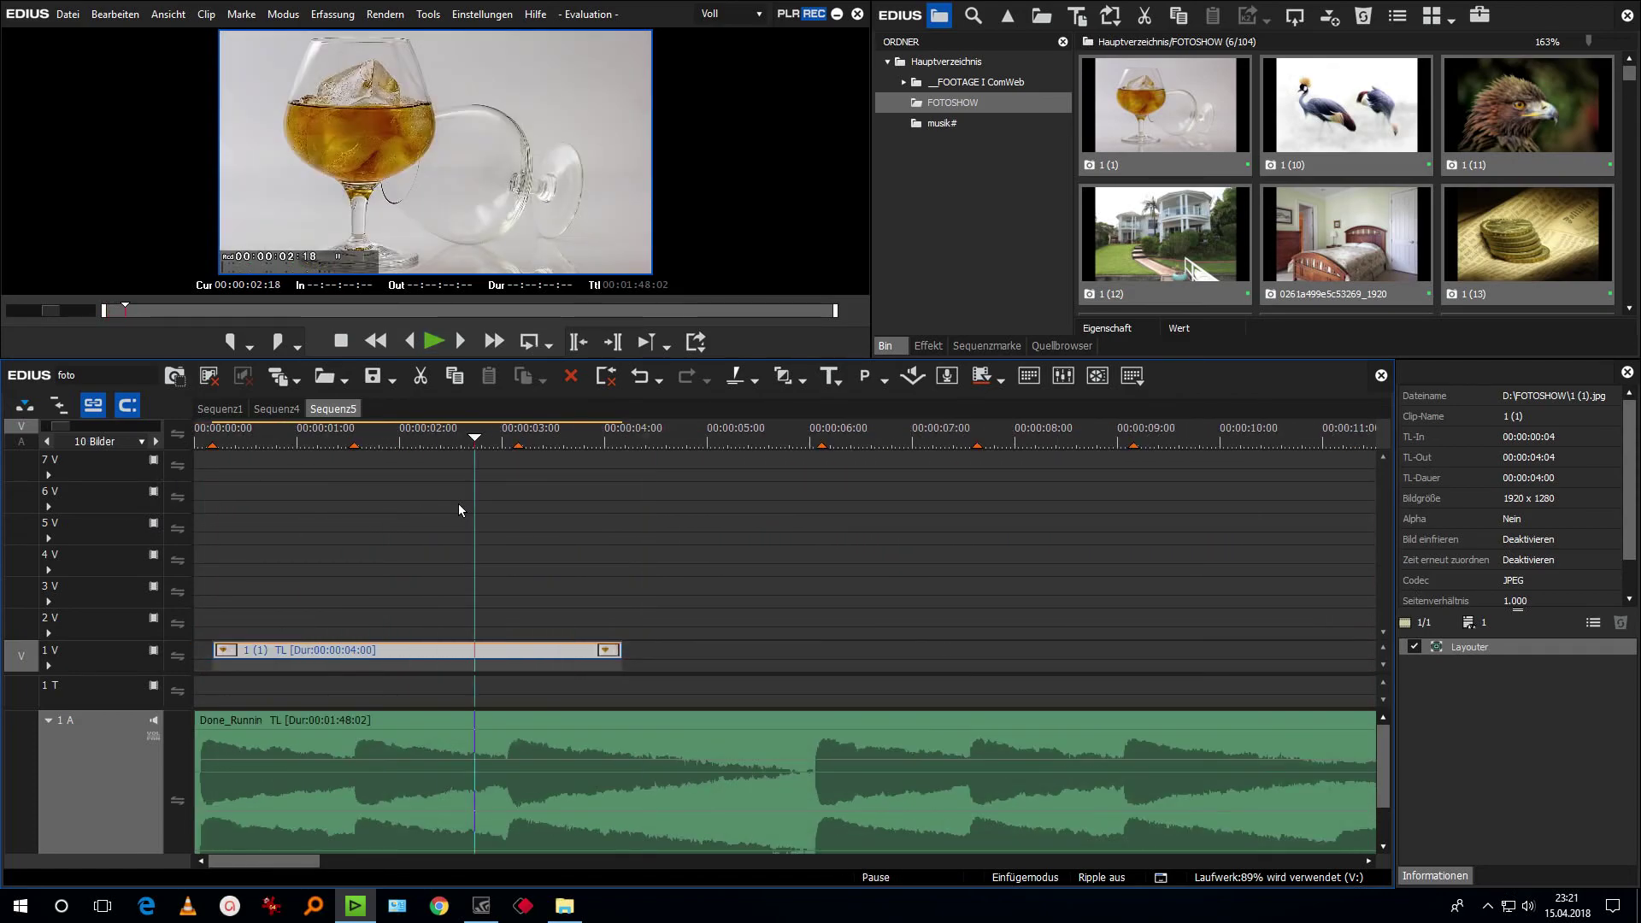
{"action": "left_click_drag", "start_coordinate": [259, 434], "coordinate": [361, 460]}
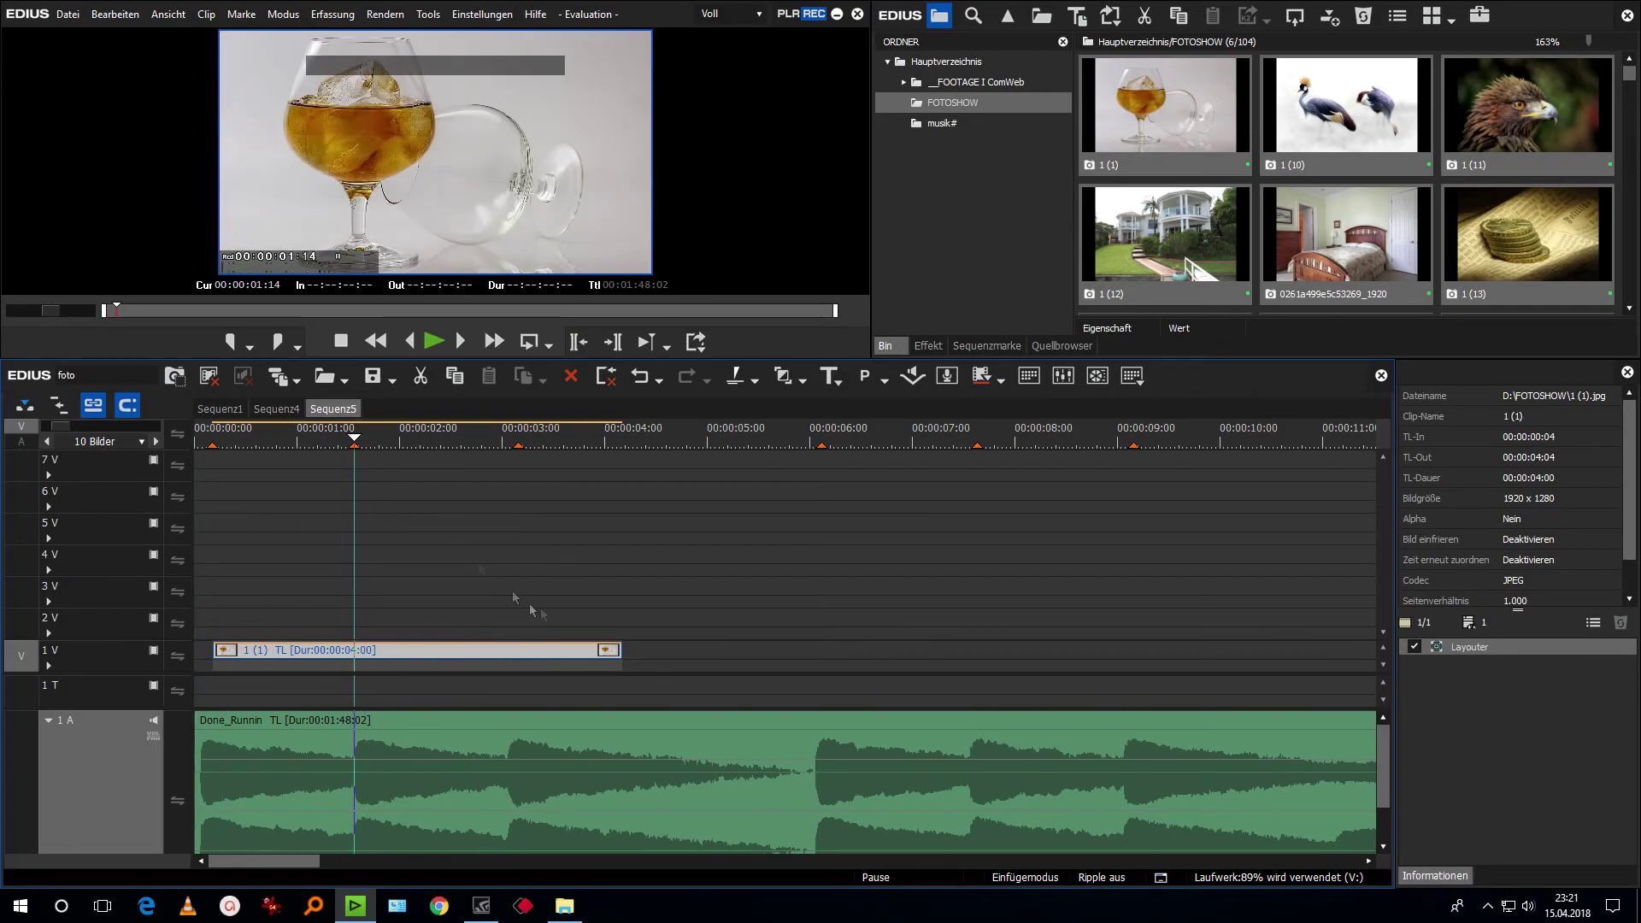
{"action": "left_click_drag", "start_coordinate": [618, 656], "coordinate": [503, 657]}
Place photos 1 (10), 1 (11), 1 (12), 0261a499e5c53269_1920 and 1 (13) on tracks 2 V to 6 V, each starting at the next beat marker.
{"action": "left_click_drag", "start_coordinate": [1333, 111], "coordinate": [359, 628]}
{"action": "left_click_drag", "start_coordinate": [1528, 107], "coordinate": [528, 596]}
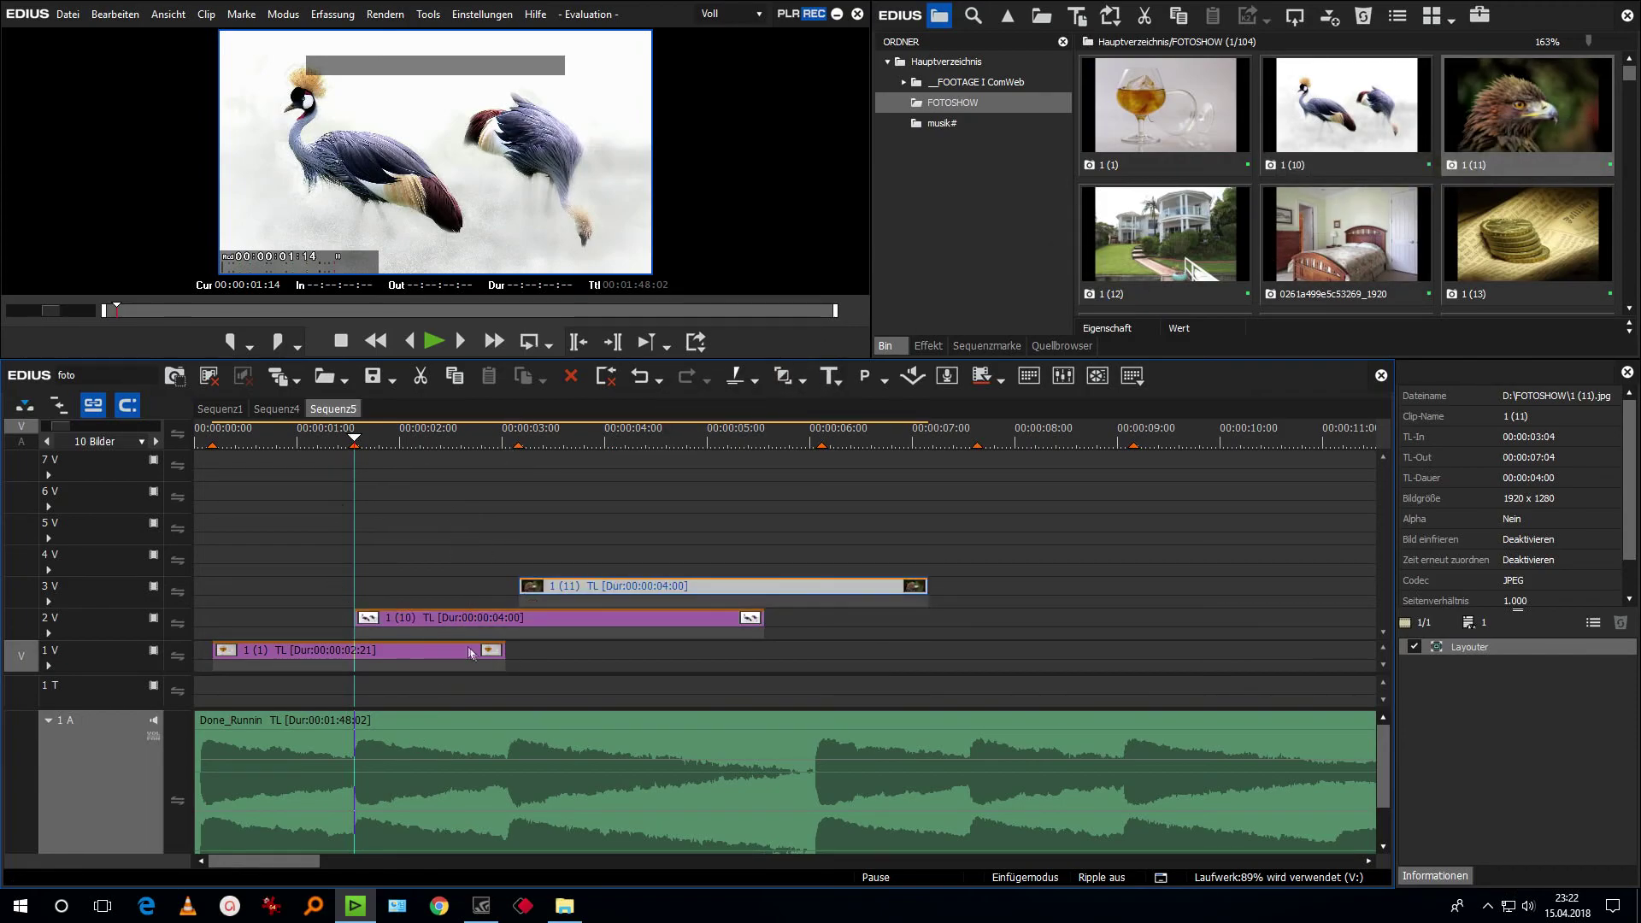
{"action": "left_click", "coordinate": [382, 441]}
{"action": "left_click_drag", "start_coordinate": [465, 450], "coordinate": [816, 472]}
{"action": "left_click_drag", "start_coordinate": [1197, 225], "coordinate": [829, 570]}
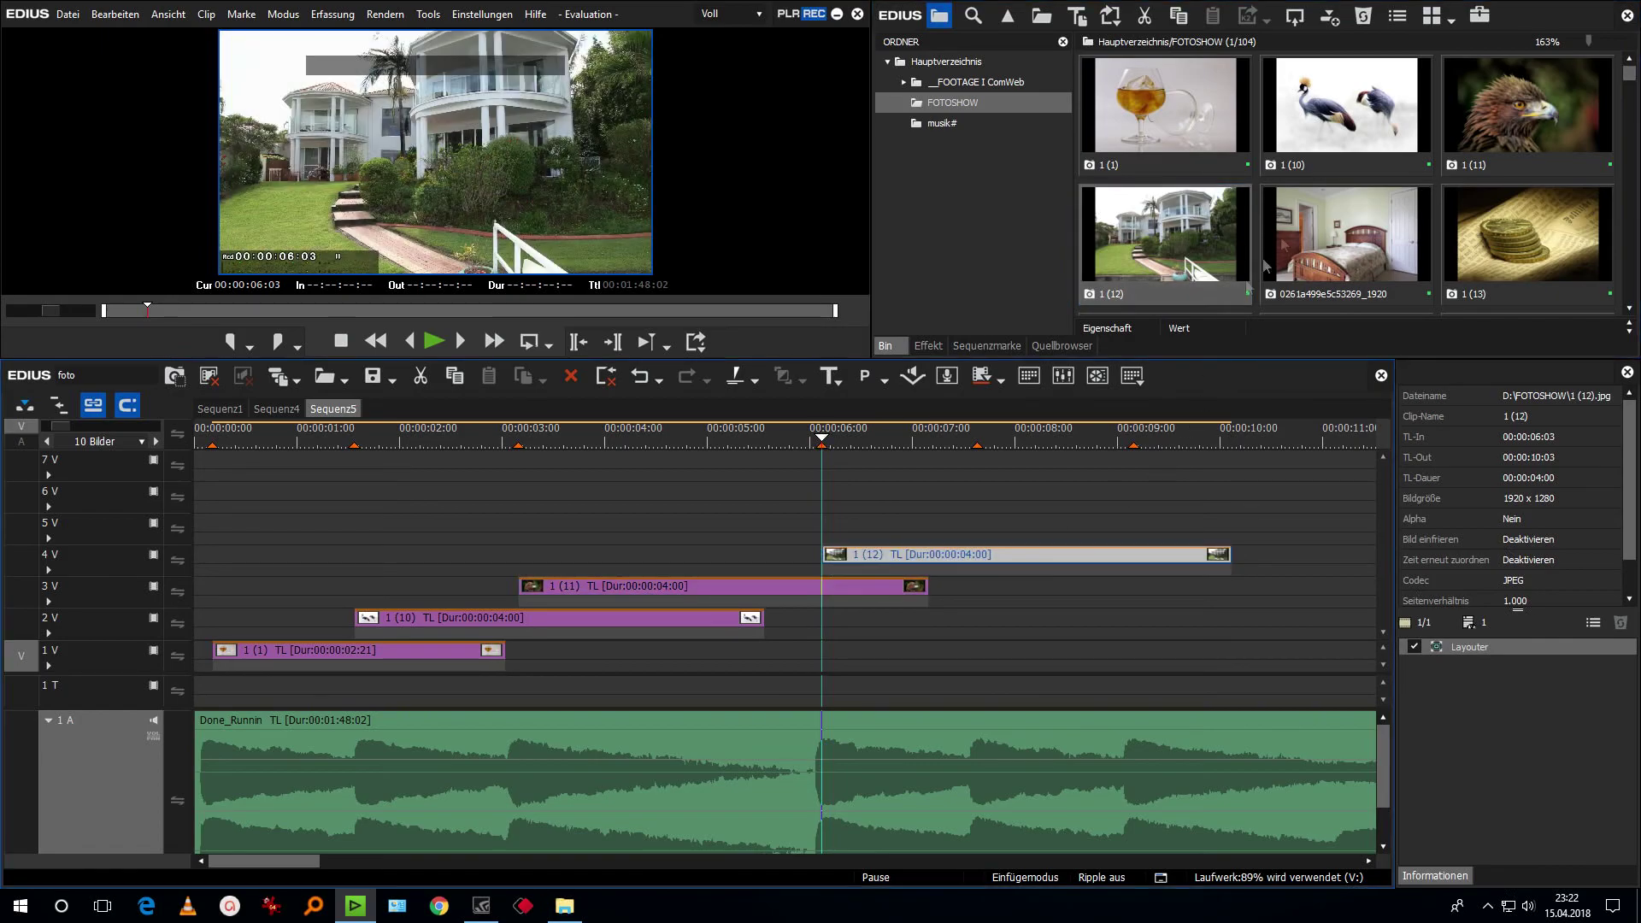
{"action": "left_click_drag", "start_coordinate": [1314, 233], "coordinate": [989, 536]}
{"action": "left_click_drag", "start_coordinate": [1506, 244], "coordinate": [1145, 510]}
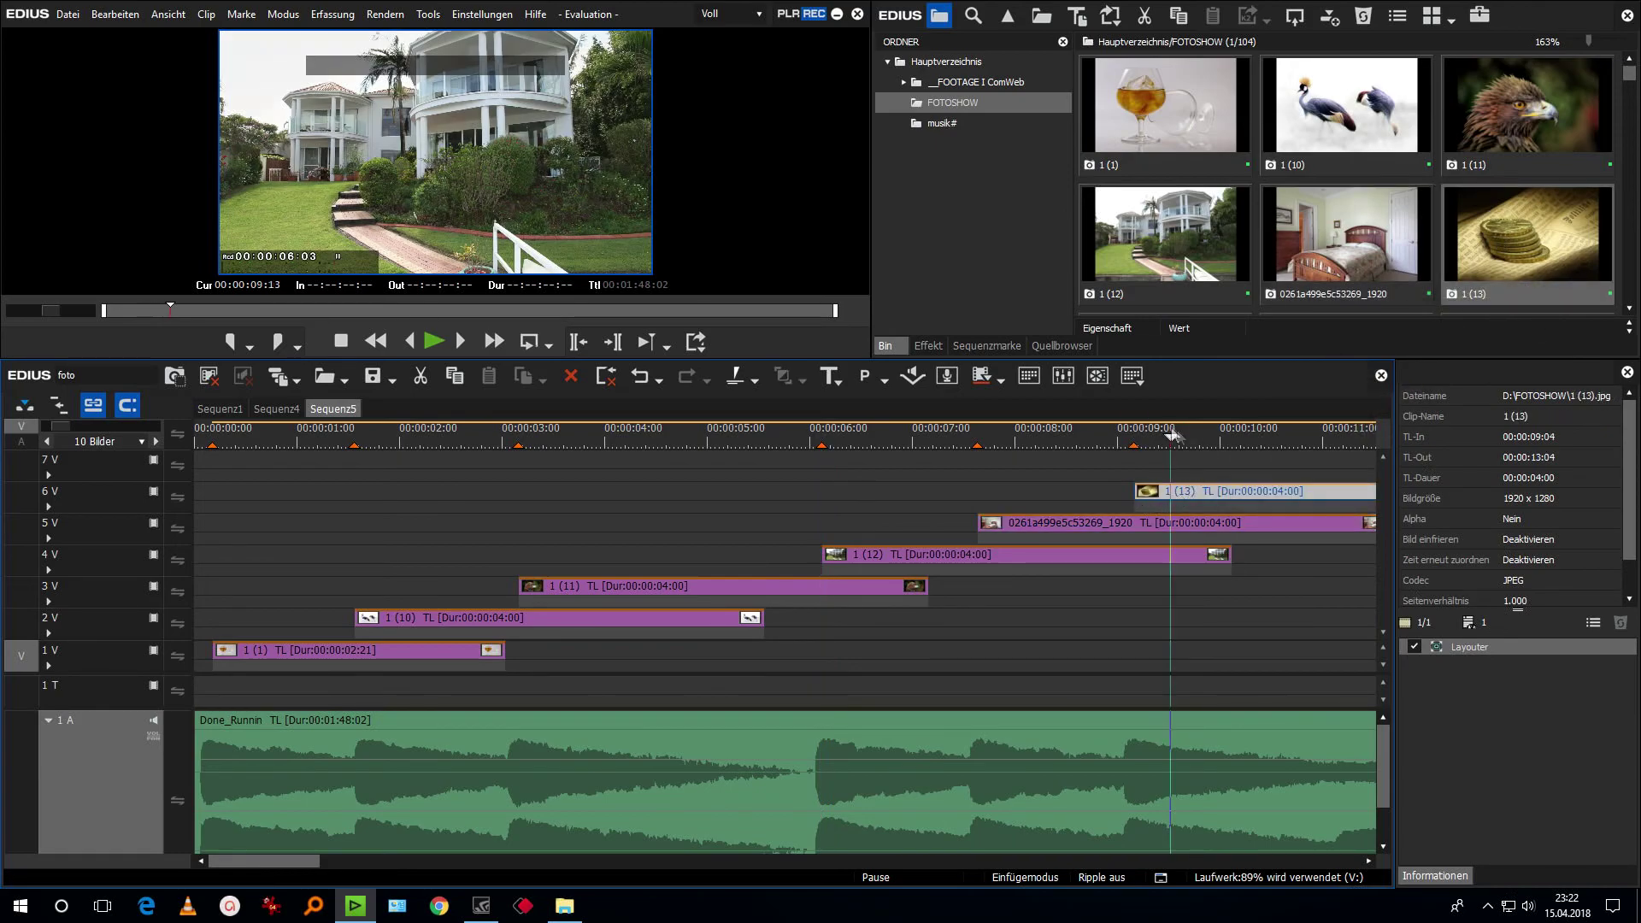
Shorten photo clip 1 (13) on track 6 V to end at the marker at 00:00:12:04.
{"action": "key", "text": "space"}
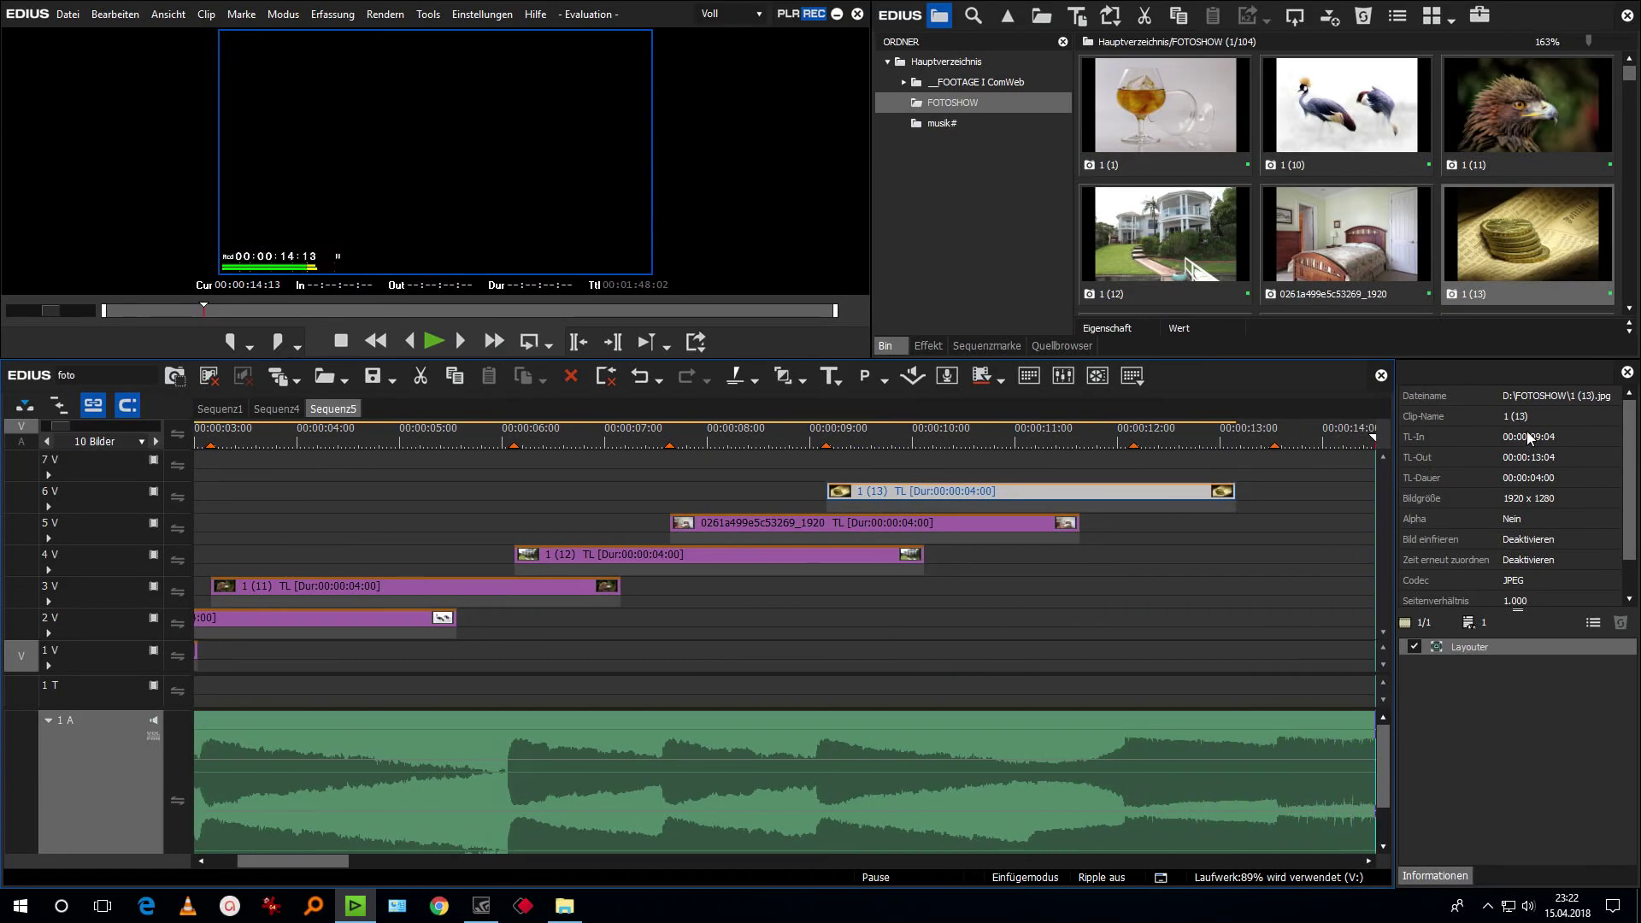
{"action": "left_click_drag", "start_coordinate": [1060, 442], "coordinate": [1009, 456]}
{"action": "left_click_drag", "start_coordinate": [1108, 496], "coordinate": [1006, 518]}
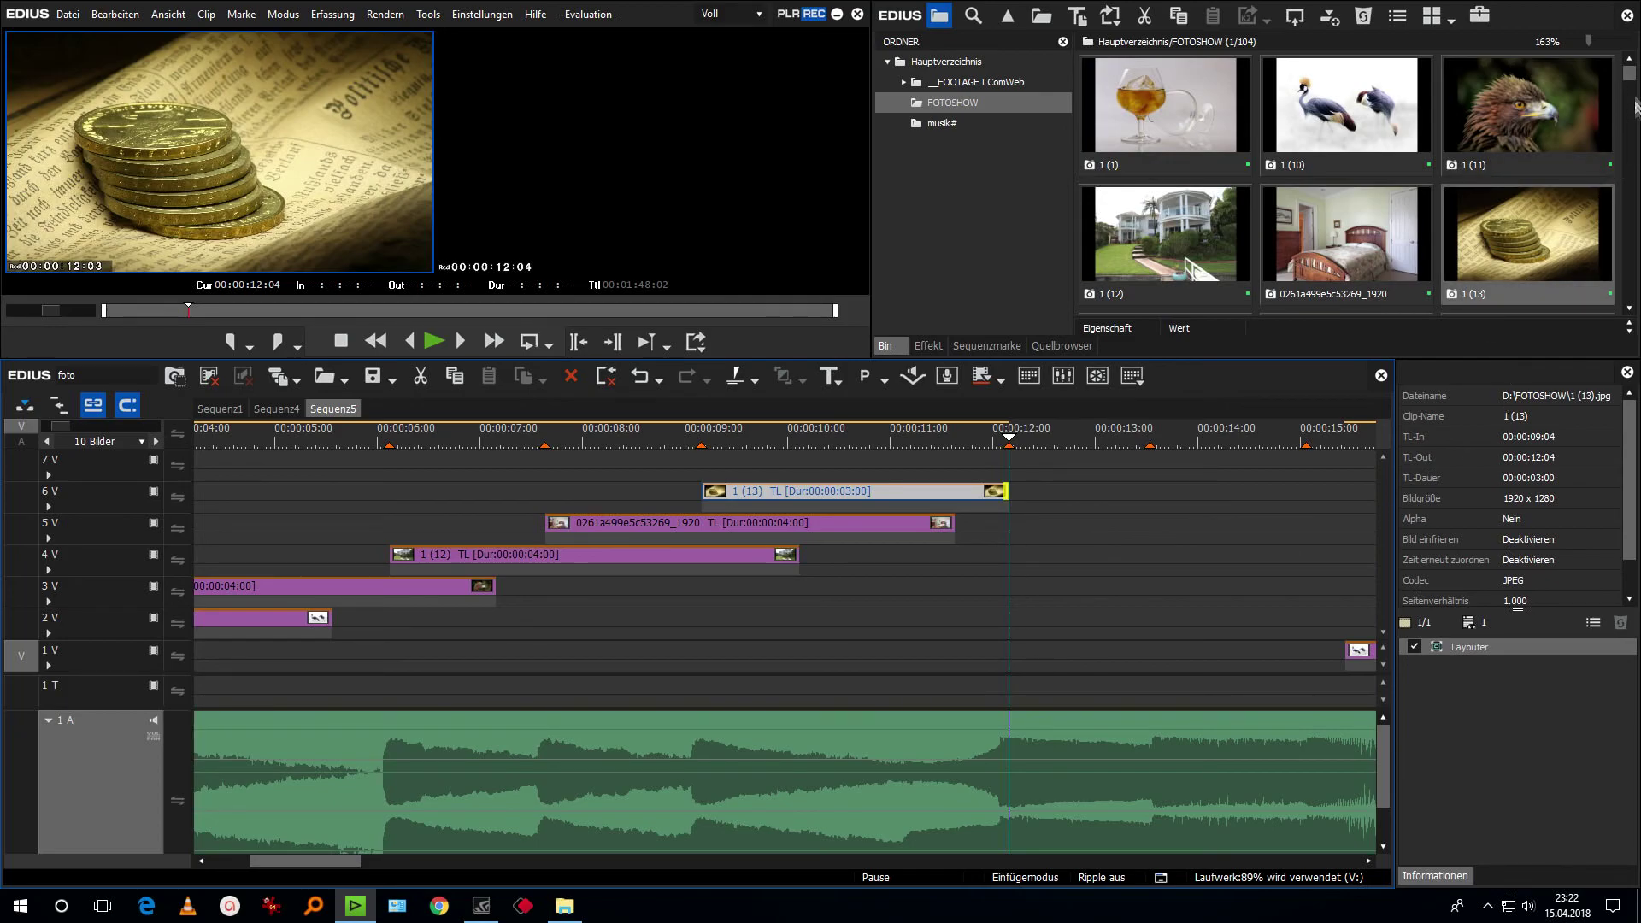
Place the eleven photos 1 (15) to 1 (25) from the FOTOSHOW folder on track 2 V from about 00:00:14:16.
{"action": "left_click", "coordinate": [1629, 308]}
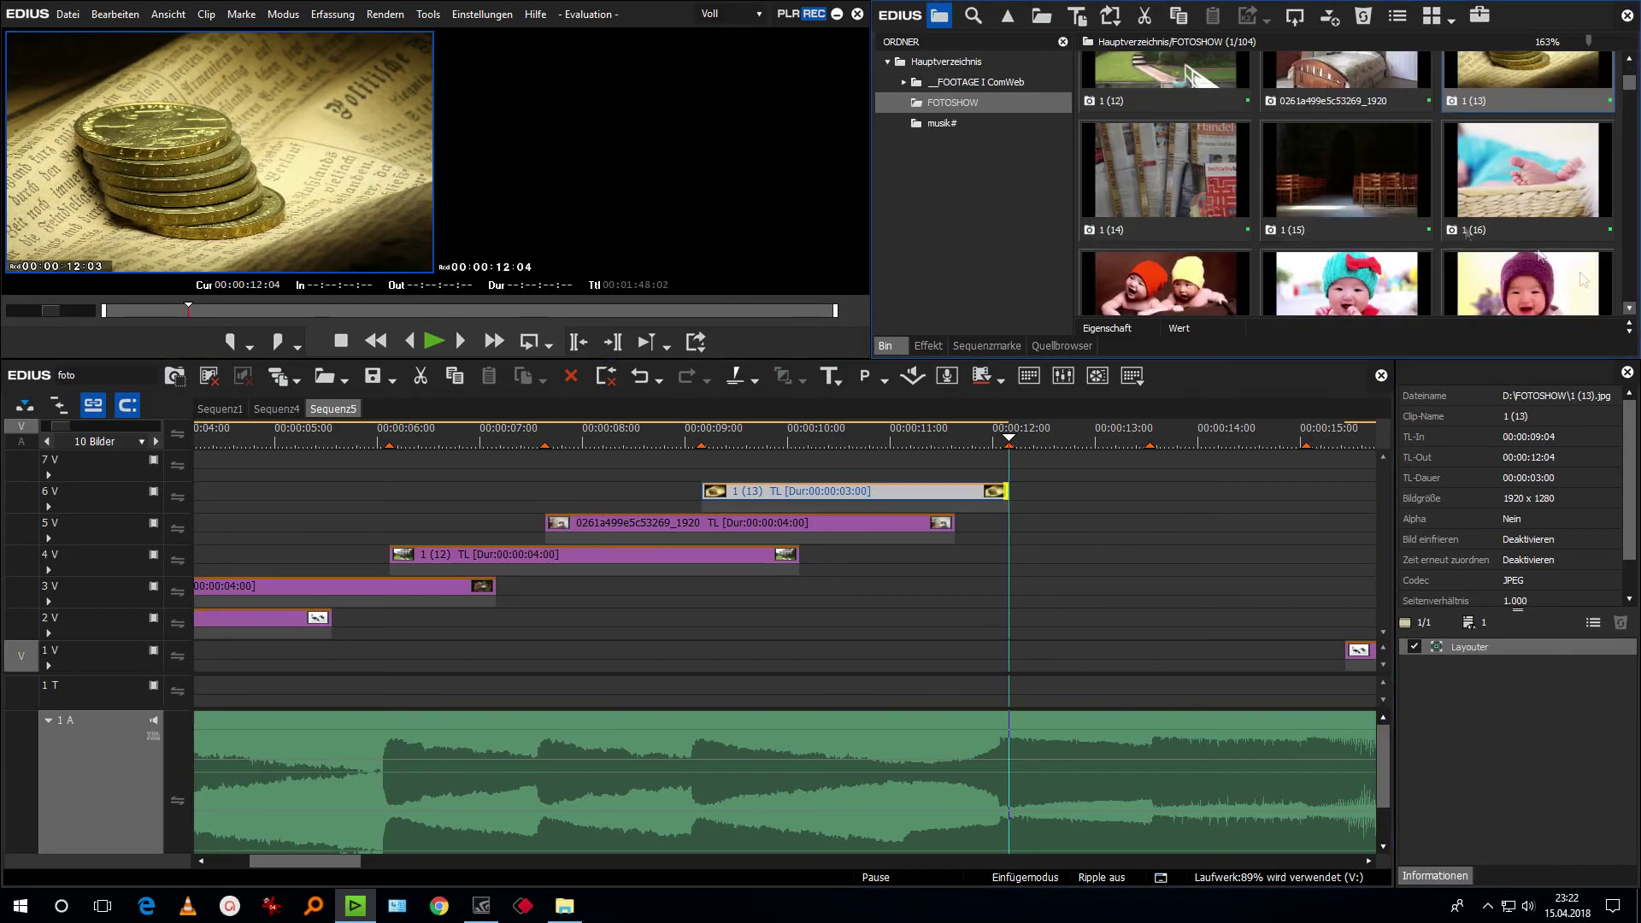
{"action": "key", "text": "Right"}
{"action": "key", "text": "Right"}
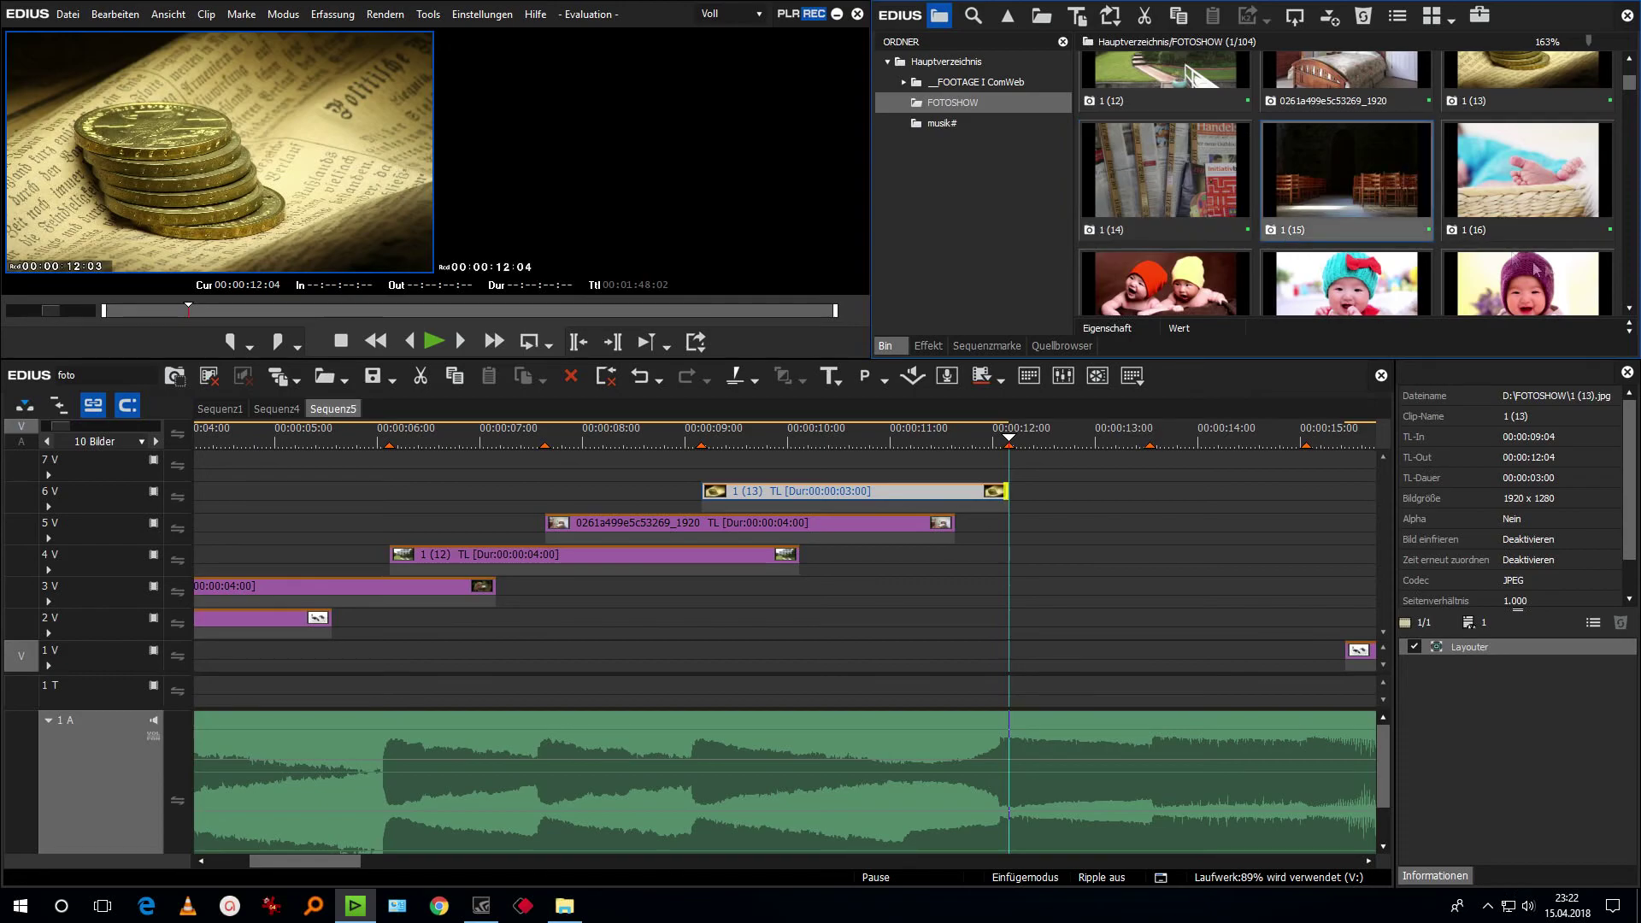
{"action": "key", "text": "Right"}
{"action": "key", "text": "Right"}
{"action": "key", "text": "Right"}
{"action": "key", "text": "Right"}
{"action": "key", "text": "Right"}
{"action": "key", "text": "Right"}
{"action": "key", "text": "Right"}
{"action": "key", "text": "Right"}
{"action": "key", "text": "Right"}
{"action": "key", "text": "Right"}
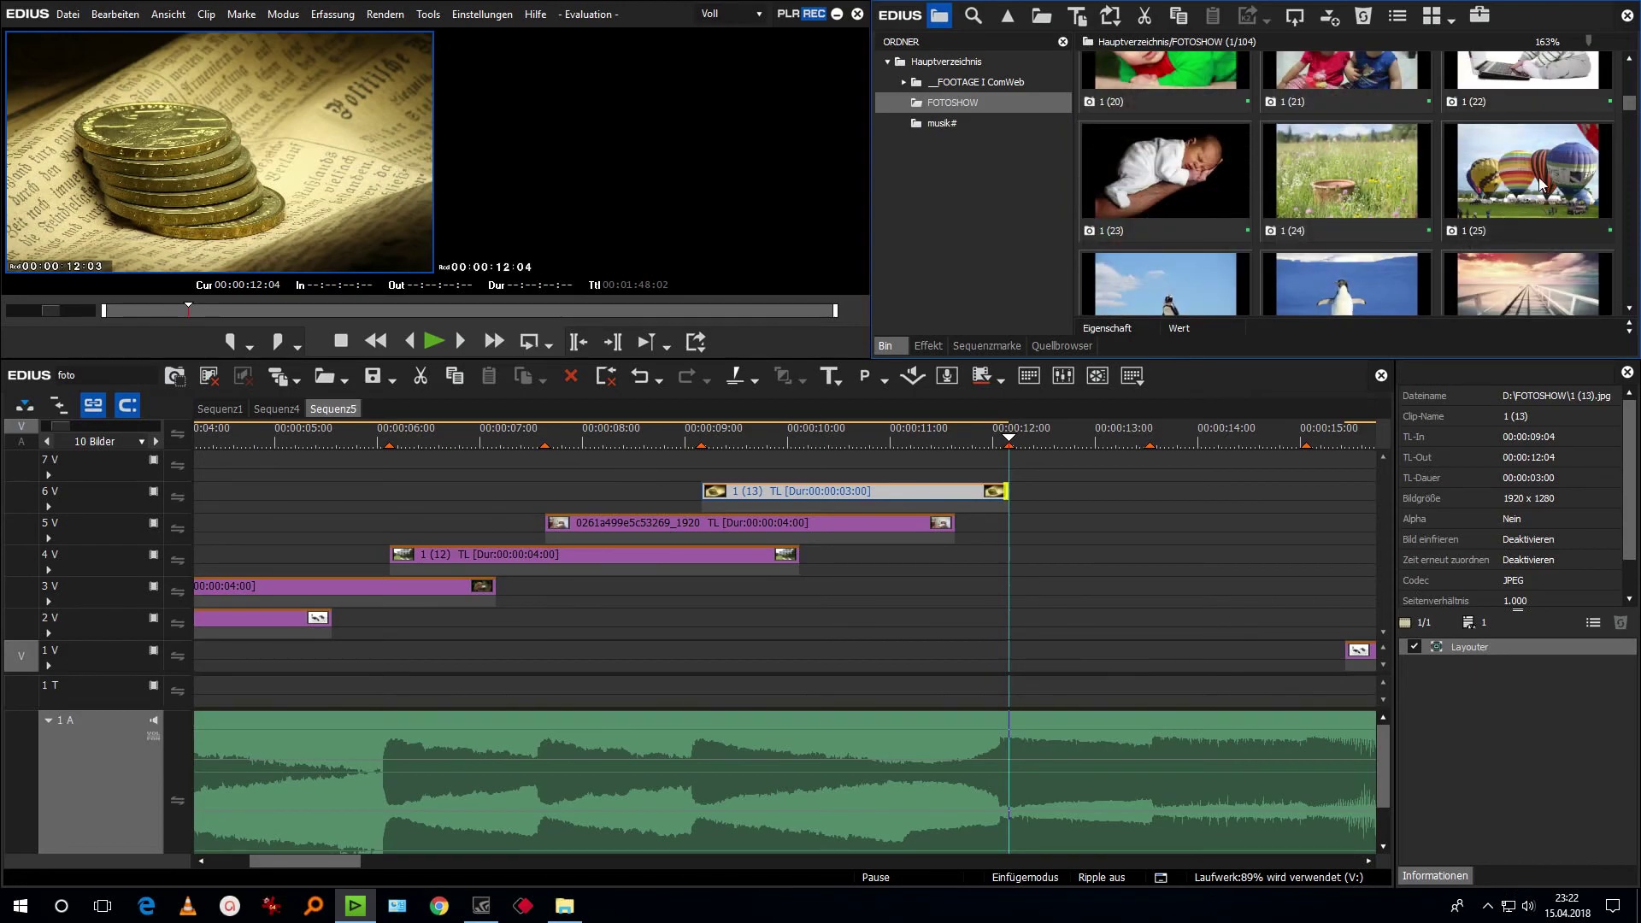
{"action": "left_click_drag", "start_coordinate": [1194, 177], "coordinate": [1249, 617]}
{"action": "key", "text": "ctrl+KP_Subtract"}
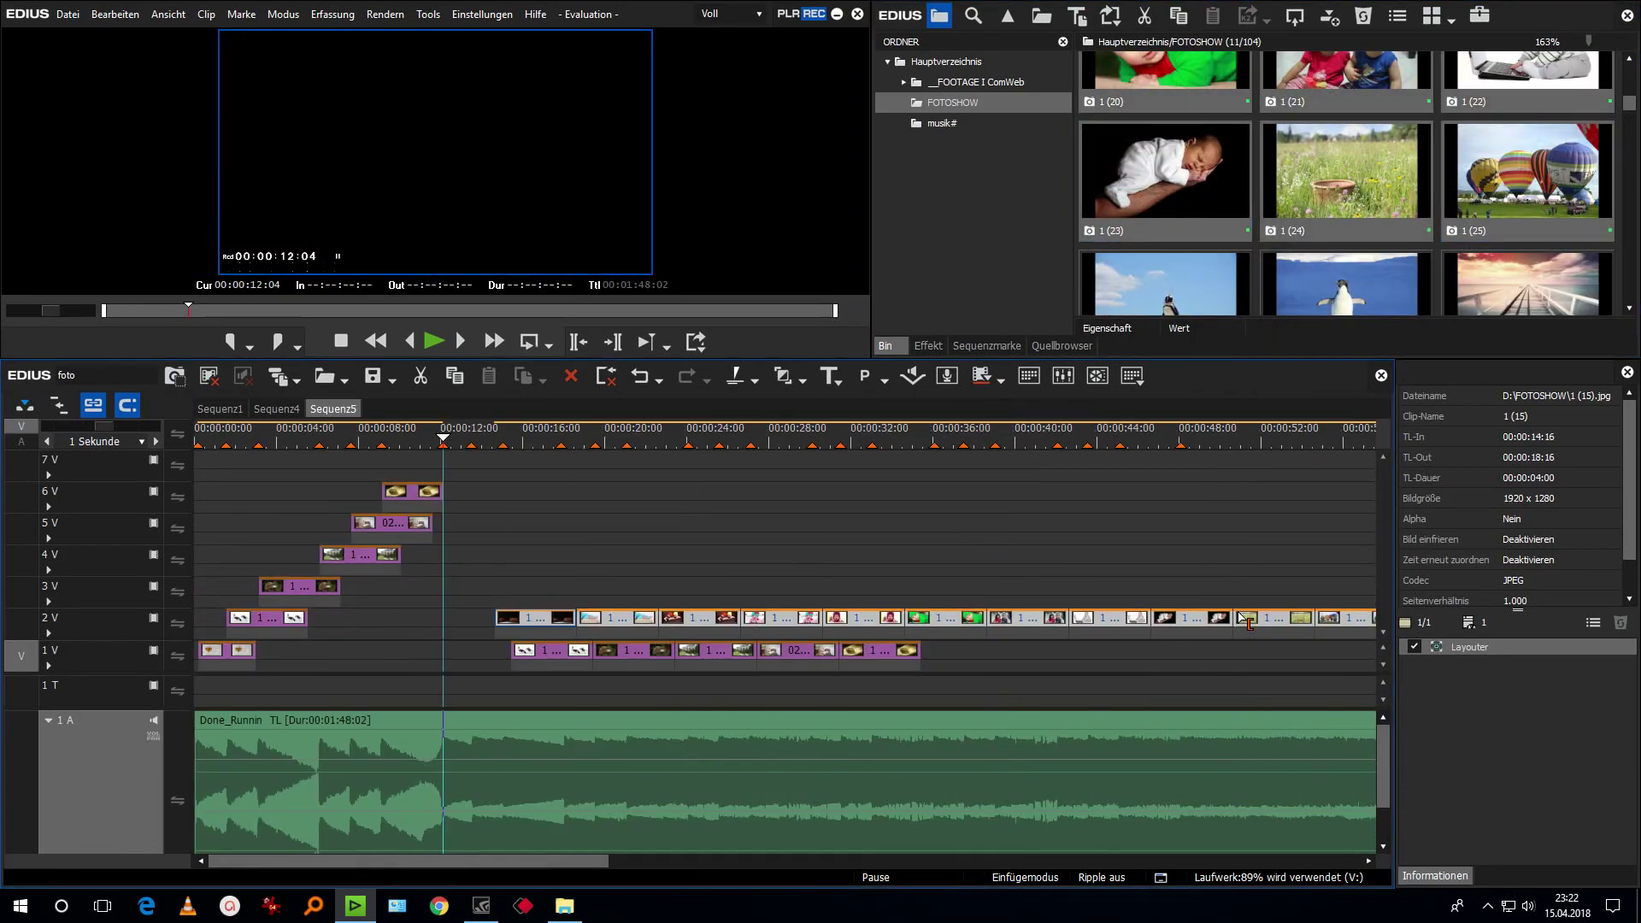
Delete the five leftover photo clips after 00:00:15:00 from track 1 V and select photo clip 1 (15) on track 2 V.
{"action": "left_click_drag", "start_coordinate": [983, 667], "coordinate": [573, 699]}
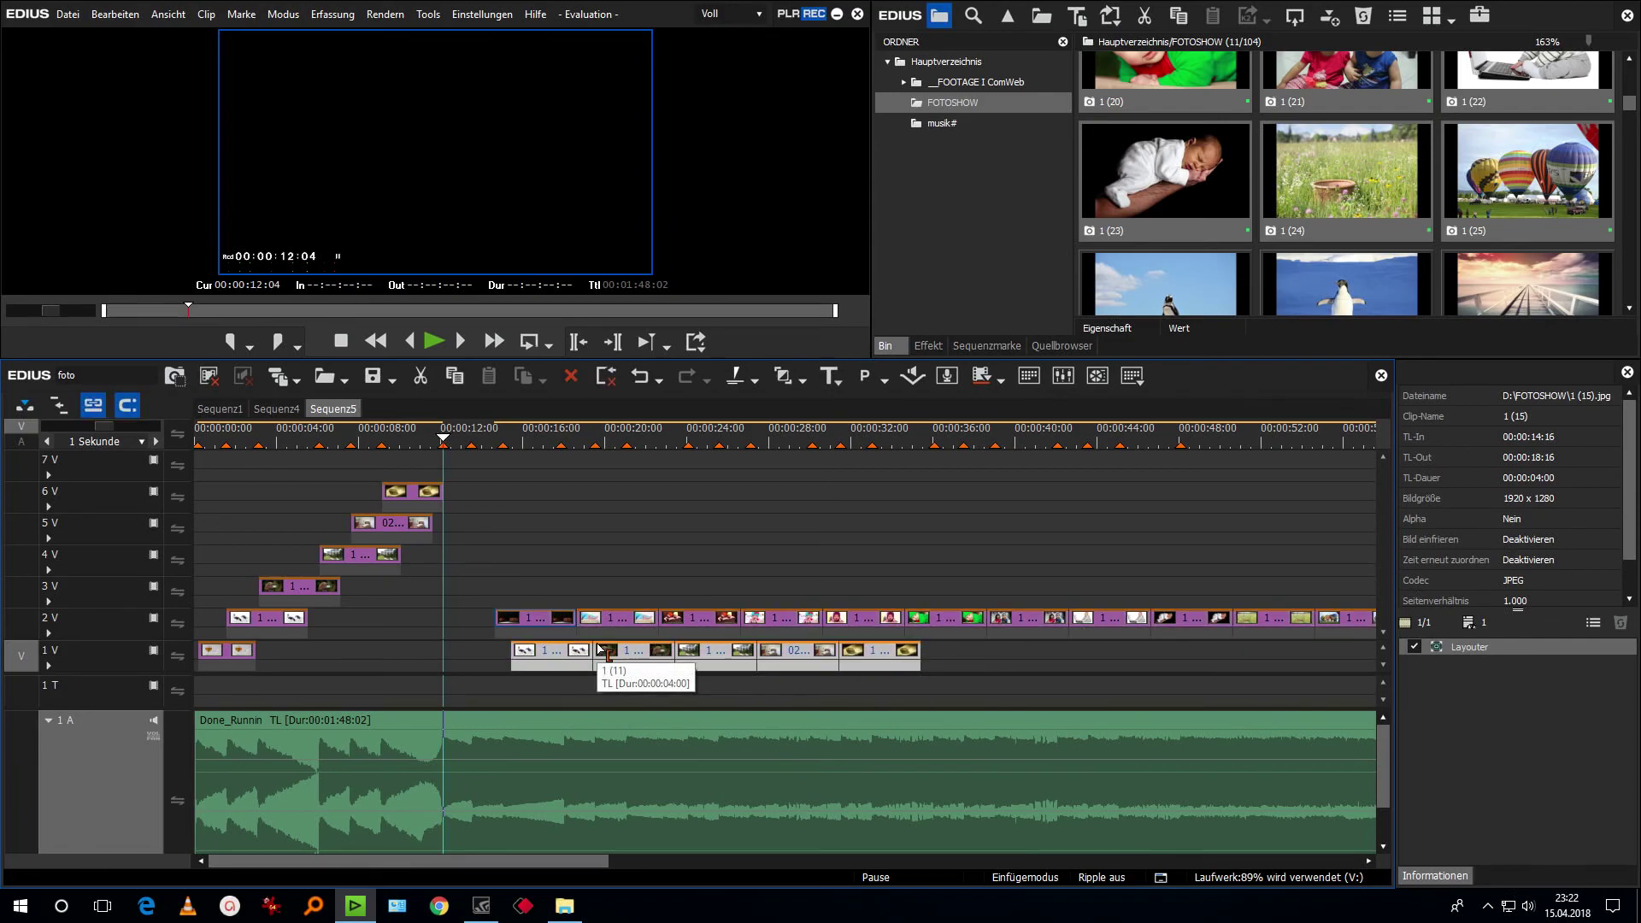
{"action": "key", "text": "Delete"}
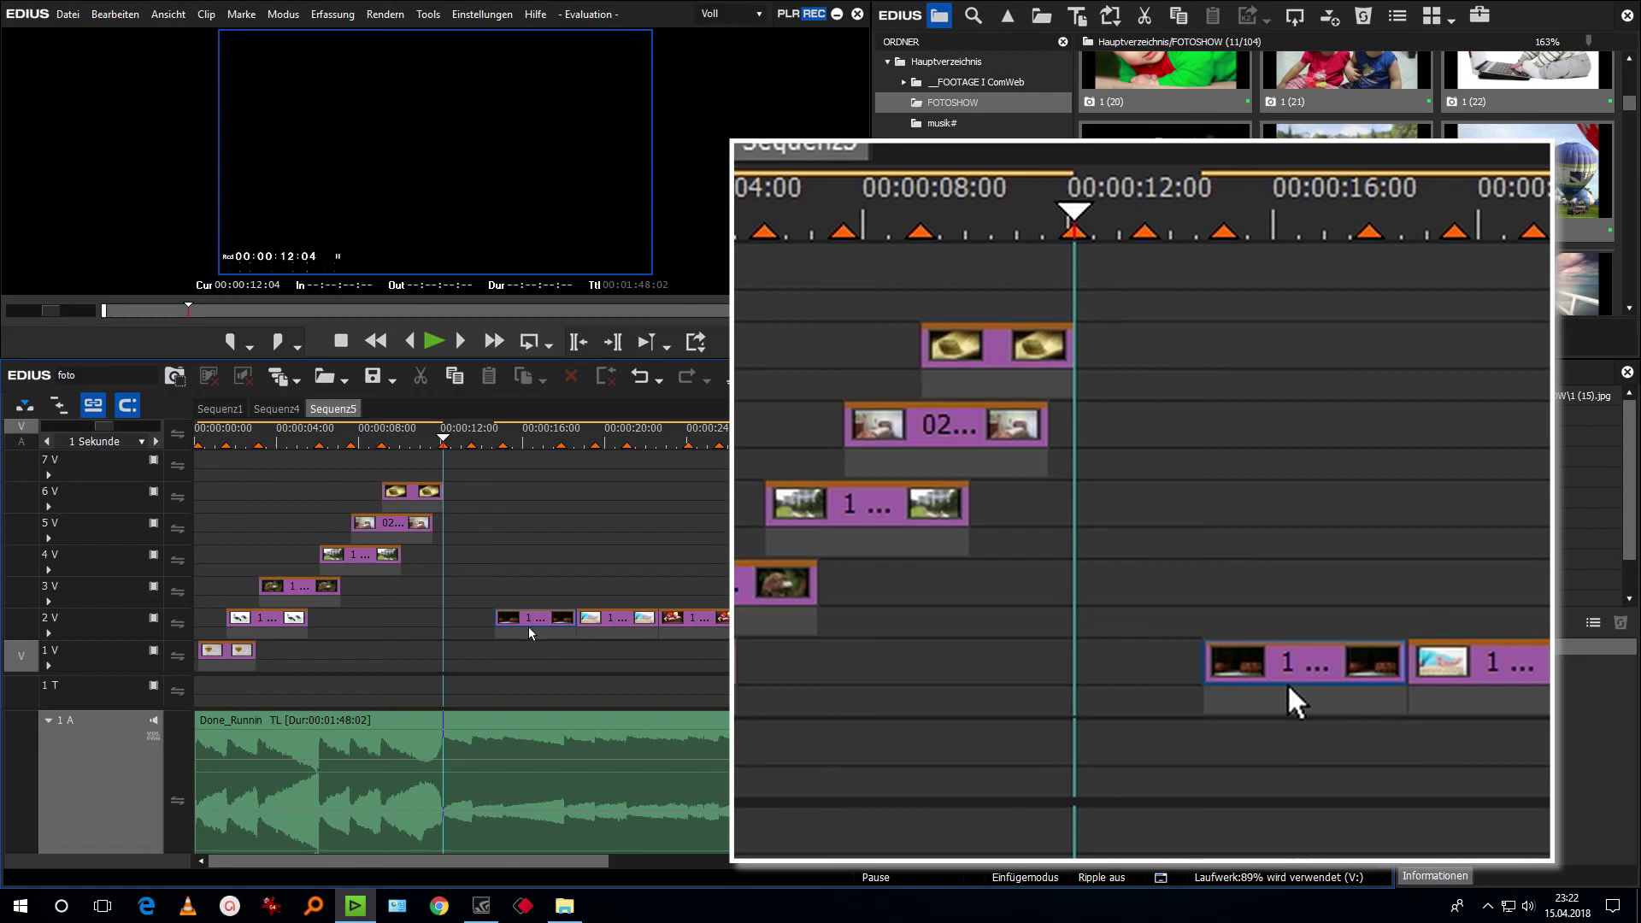
{"action": "left_click", "coordinate": [528, 624]}
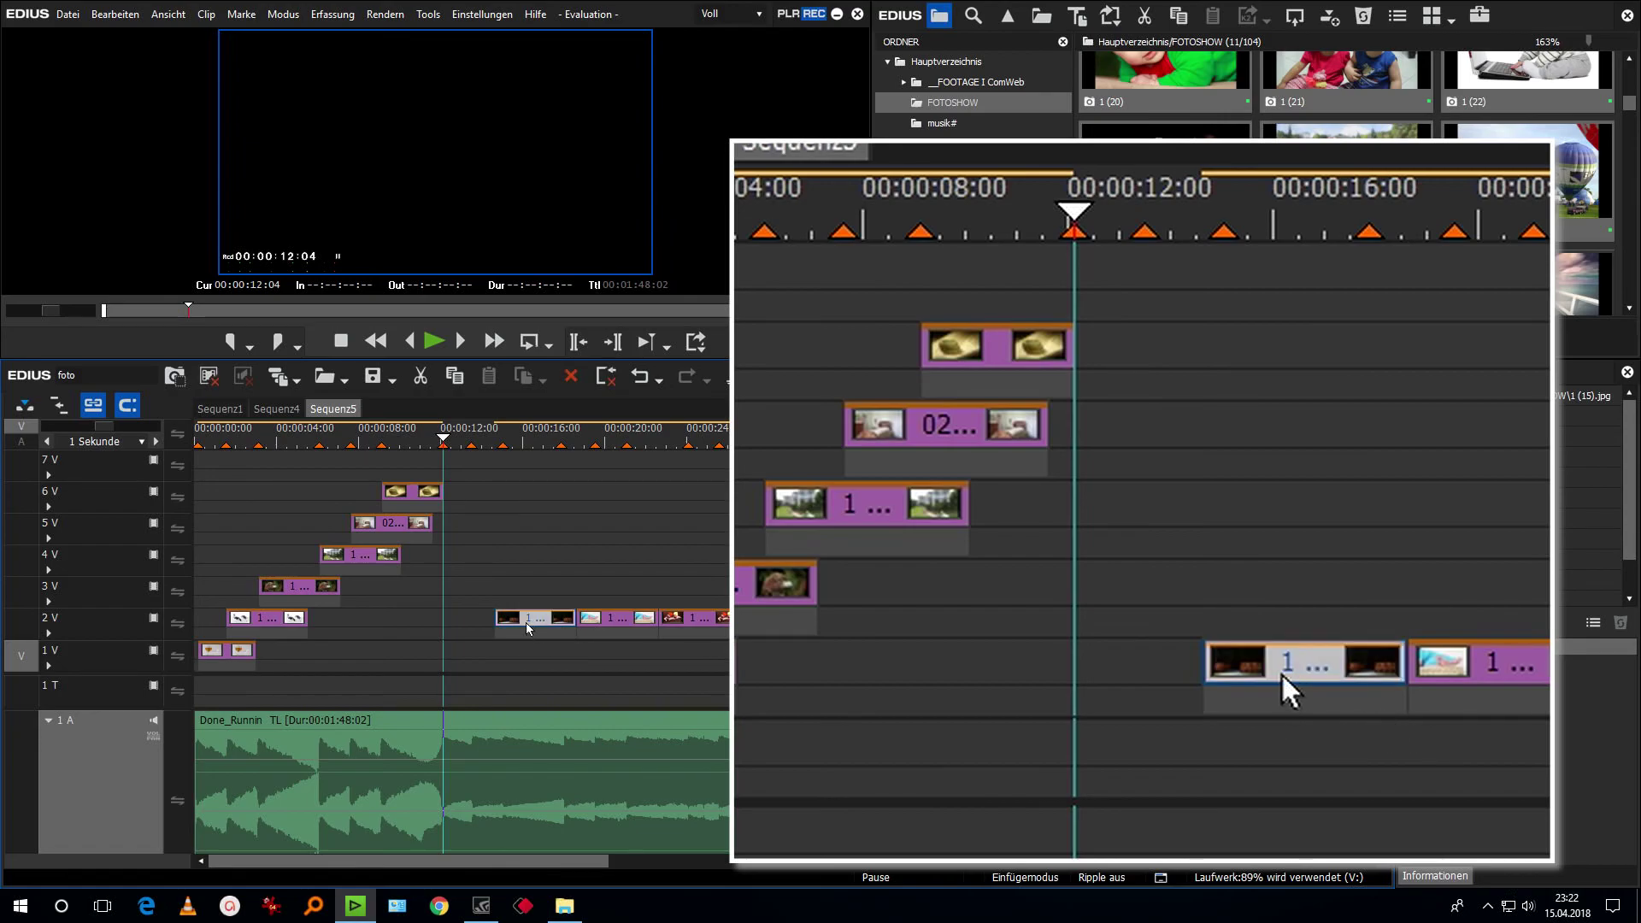
Move photo clips 1 (15) to 1 (19) onto tracks 1 V to 5 V, starting at 00:00:12:04 and each following beat marker.
{"action": "left_click_drag", "start_coordinate": [525, 618], "coordinate": [480, 667]}
{"action": "scroll", "coordinate": [525, 463], "scroll_direction": "up", "scroll_amount": 3}
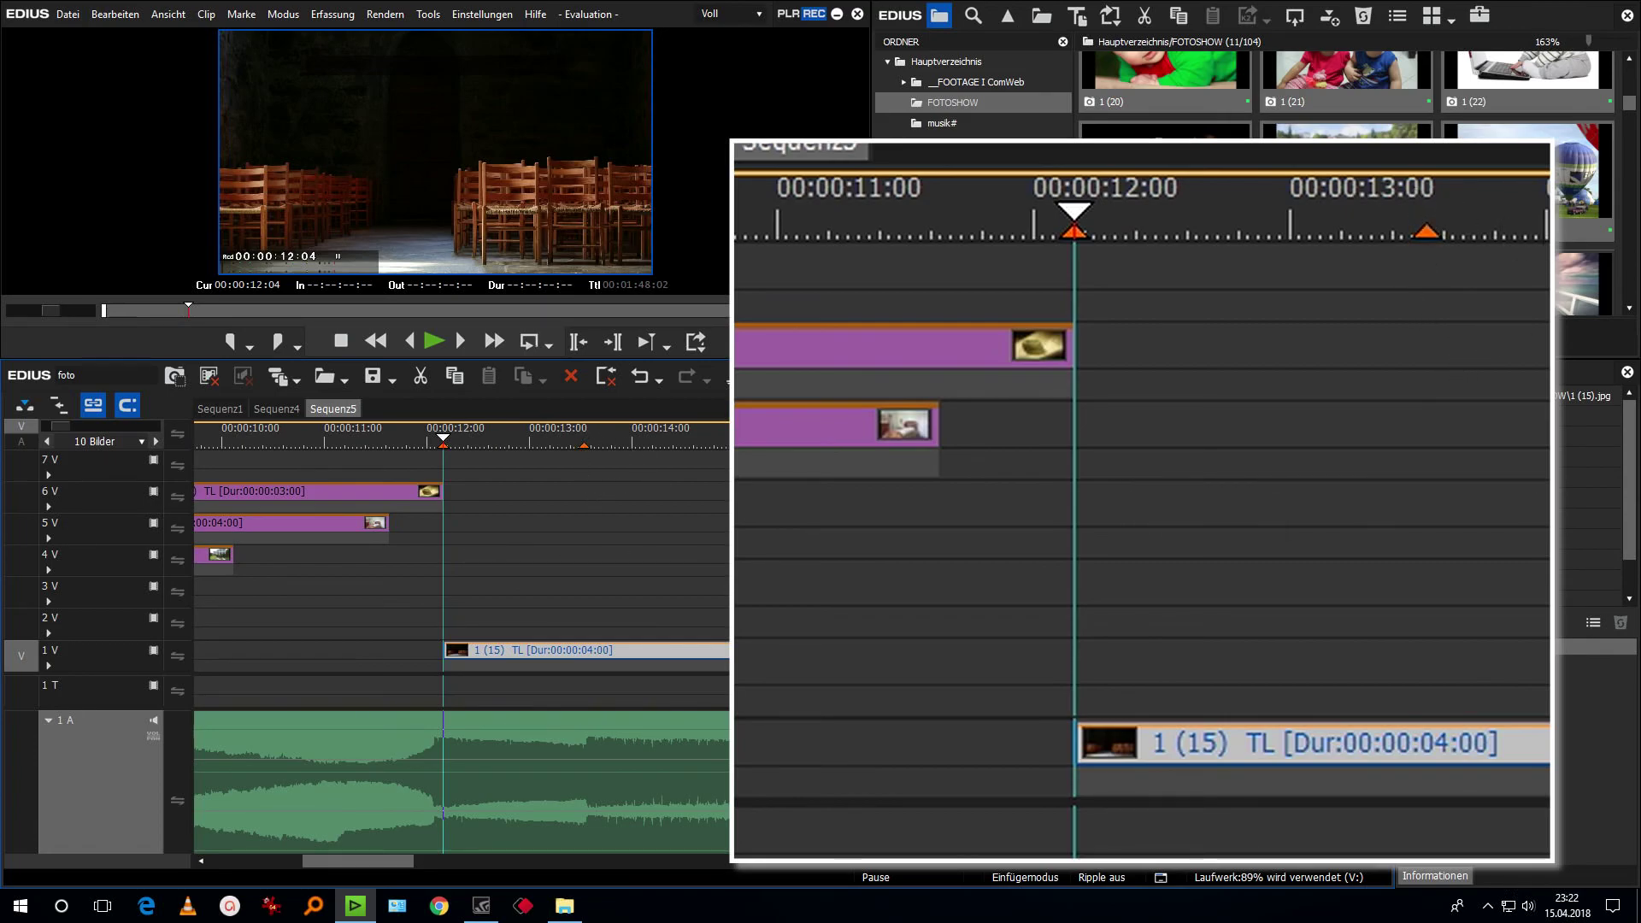
{"action": "left_click_drag", "start_coordinate": [1590, 282], "coordinate": [595, 617]}
{"action": "scroll", "coordinate": [470, 551], "scroll_direction": "down", "scroll_amount": 3}
{"action": "left_click_drag", "start_coordinate": [1589, 171], "coordinate": [633, 598]}
{"action": "left_click_drag", "start_coordinate": [1105, 617], "coordinate": [746, 564]}
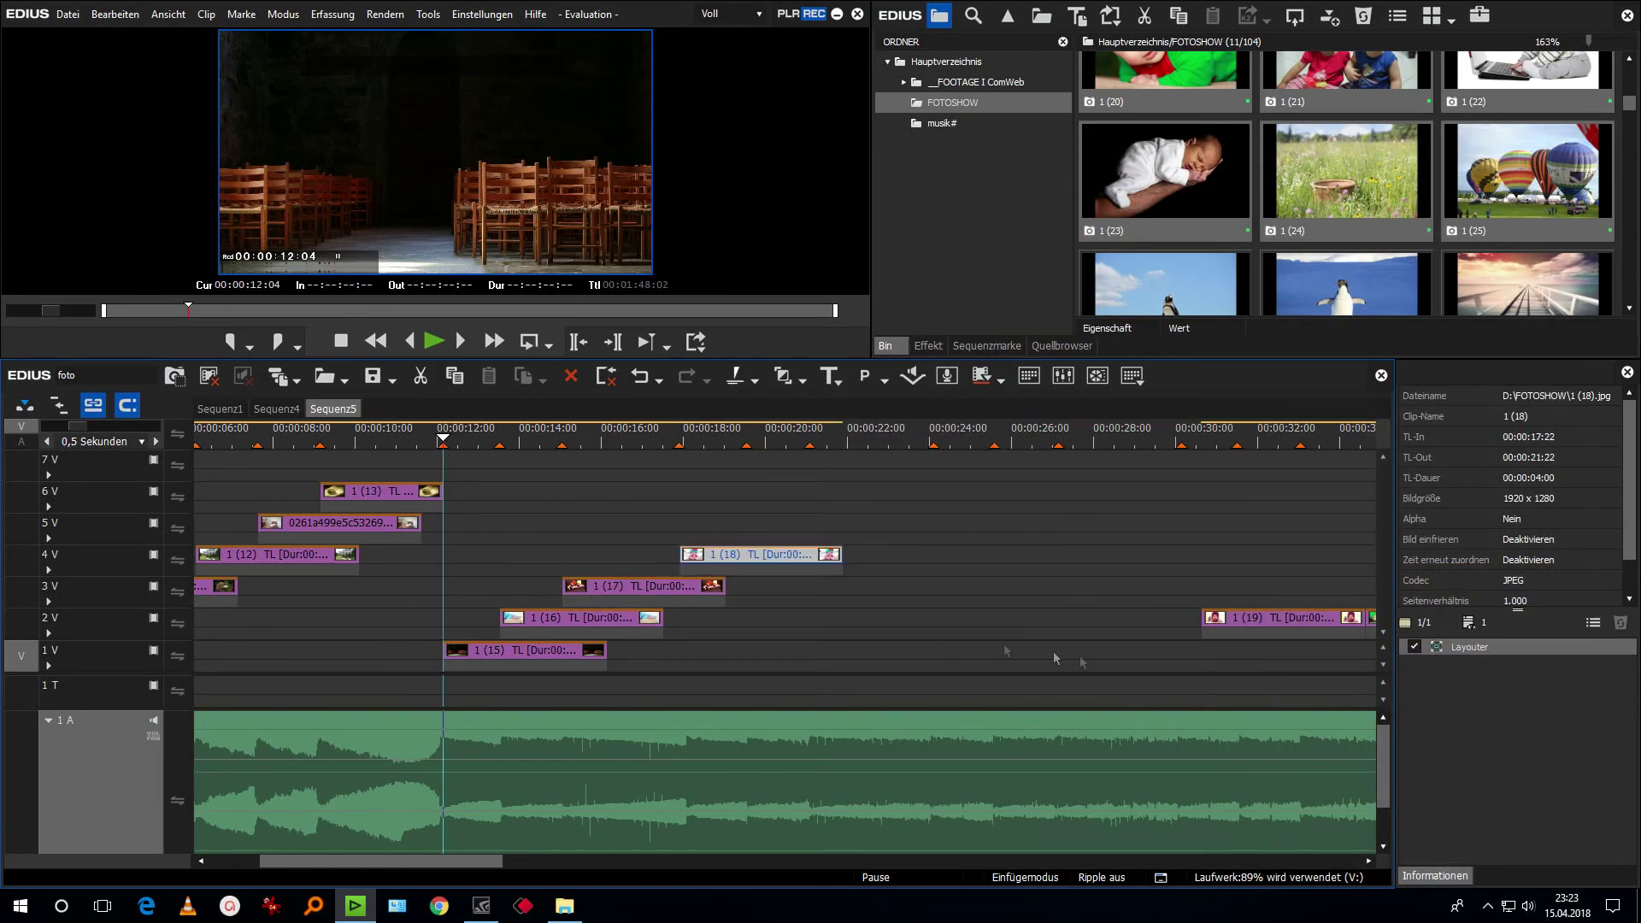
{"action": "left_click_drag", "start_coordinate": [1244, 623], "coordinate": [790, 545]}
Stagger photo clips 1 (20) to 1 (25) on tracks 6 V, 7 V and 1 V to 4 V, each starting at the next beat marker.
{"action": "scroll", "coordinate": [1176, 612], "scroll_direction": "down", "scroll_amount": 1}
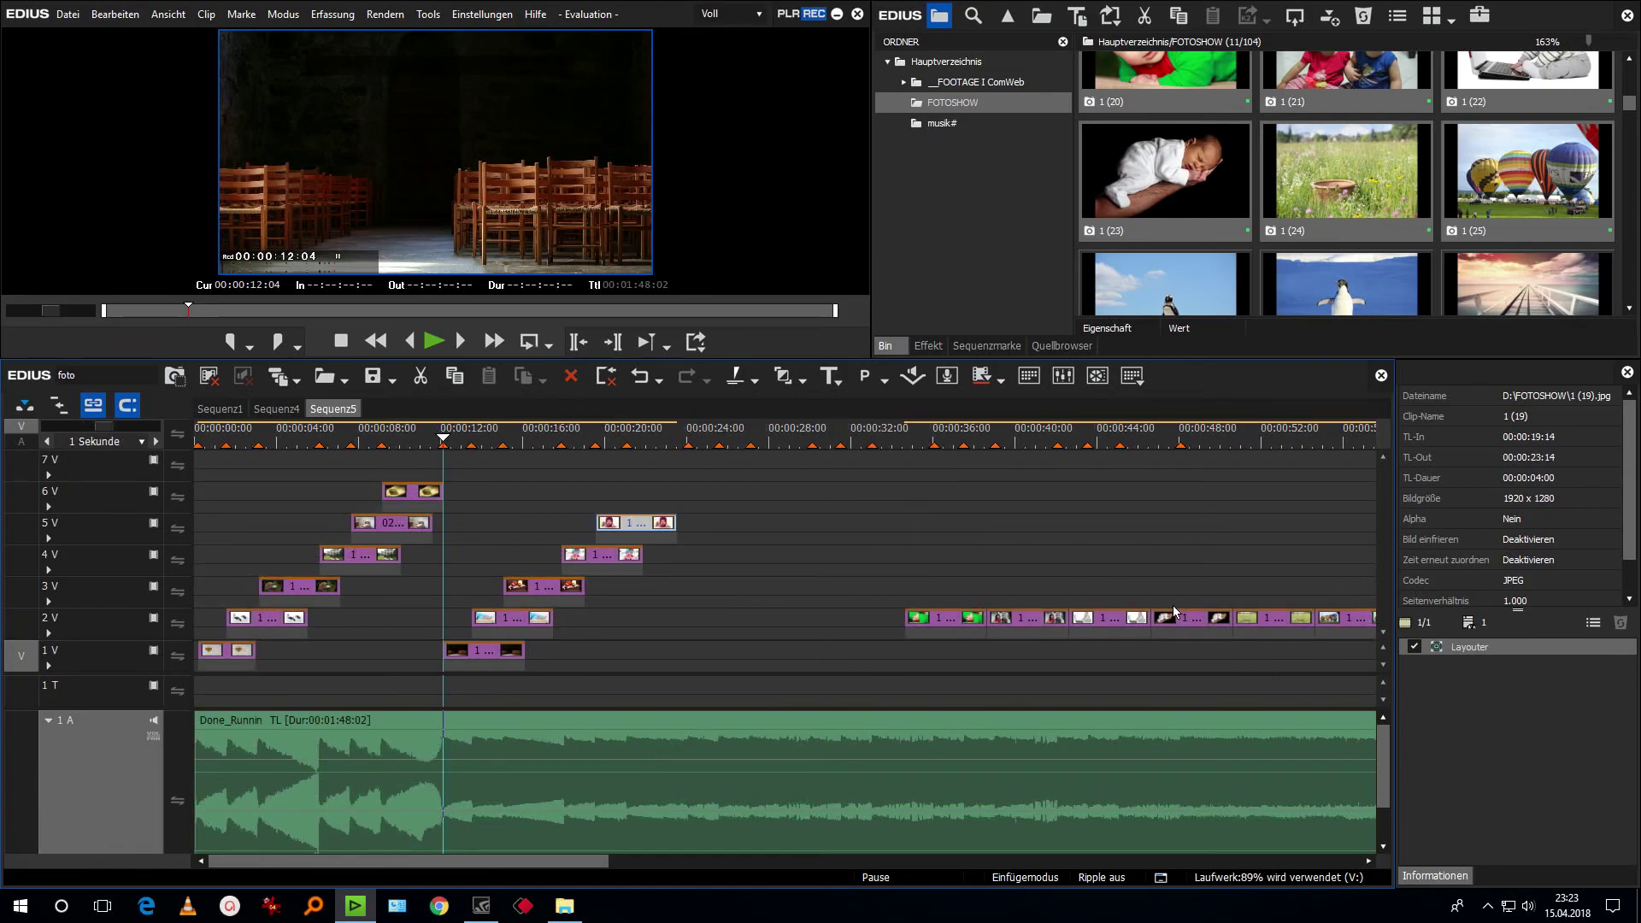
{"action": "left_click_drag", "start_coordinate": [944, 619], "coordinate": [671, 505]}
{"action": "left_click_drag", "start_coordinate": [1031, 617], "coordinate": [725, 476]}
{"action": "left_click_drag", "start_coordinate": [1129, 635], "coordinate": [821, 637]}
{"action": "left_click_drag", "start_coordinate": [1274, 617], "coordinate": [855, 585]}
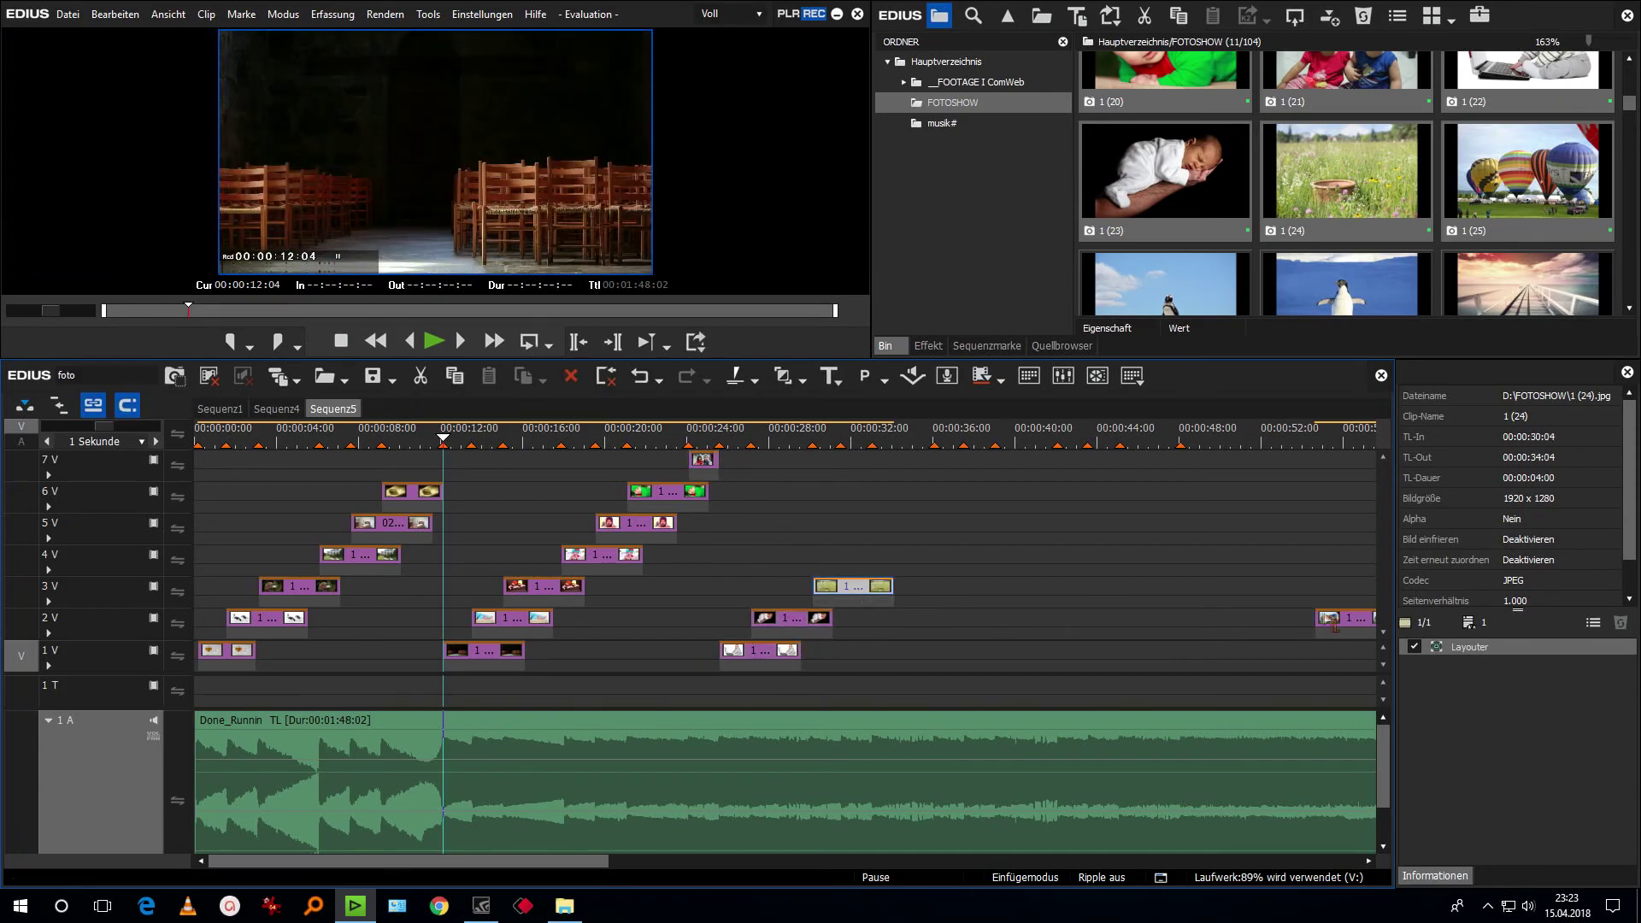
{"action": "left_click_drag", "start_coordinate": [1346, 617], "coordinate": [880, 554]}
Add the next nine photos, up to 1 (33), from the FOTOSHOW folder to the timeline behind the arranged clips.
{"action": "left_click_drag", "start_coordinate": [594, 862], "coordinate": [715, 876]}
{"action": "scroll", "coordinate": [1346, 213], "scroll_direction": "down", "scroll_amount": 3}
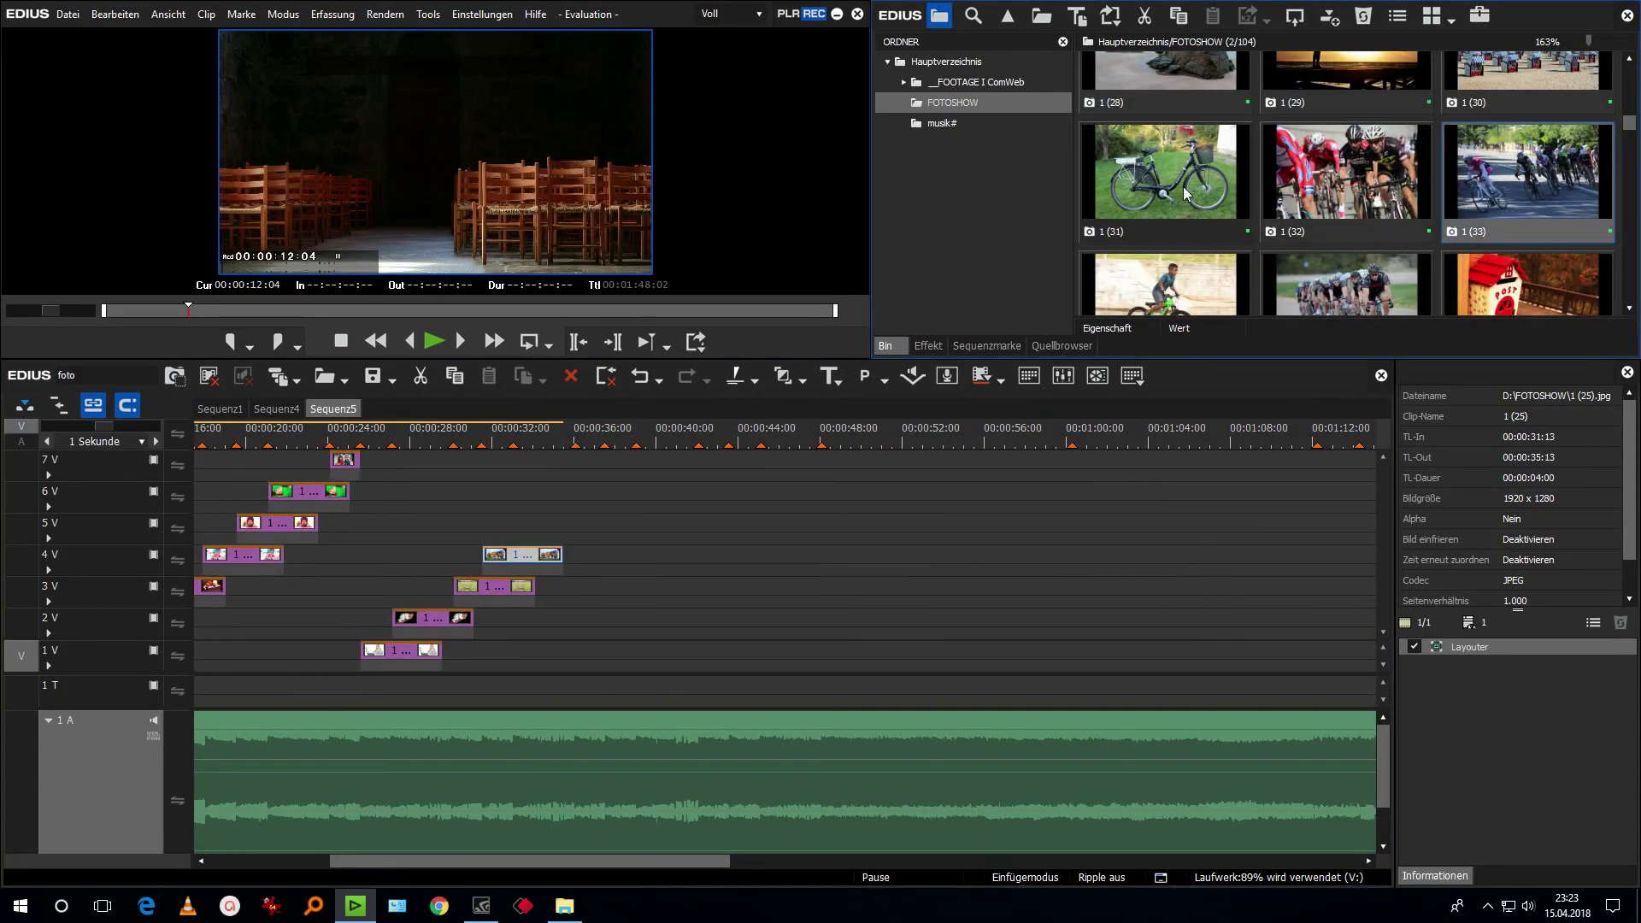
{"action": "left_click", "coordinate": [1184, 141]}
{"action": "scroll", "coordinate": [1185, 141], "scroll_direction": "down", "scroll_amount": 3}
{"action": "left_click", "coordinate": [1165, 282], "text": "shift"}
{"action": "left_click_drag", "start_coordinate": [1165, 282], "coordinate": [560, 531]}
Stagger the new photo clips up to 1 (31) on successive tracks at the beat markers and end clip 1 (31) at 00:00:48:02.
{"action": "left_click_drag", "start_coordinate": [897, 650], "coordinate": [618, 494]}
{"action": "left_click_drag", "start_coordinate": [983, 649], "coordinate": [615, 500]}
{"action": "left_click_drag", "start_coordinate": [1060, 654], "coordinate": [676, 654]}
{"action": "left_click_drag", "start_coordinate": [1145, 653], "coordinate": [741, 620]}
{"action": "left_click_drag", "start_coordinate": [1211, 651], "coordinate": [769, 590]}
{"action": "left_click_drag", "start_coordinate": [1310, 652], "coordinate": [791, 556]}
{"action": "left_click_drag", "start_coordinate": [844, 556], "coordinate": [821, 555]}
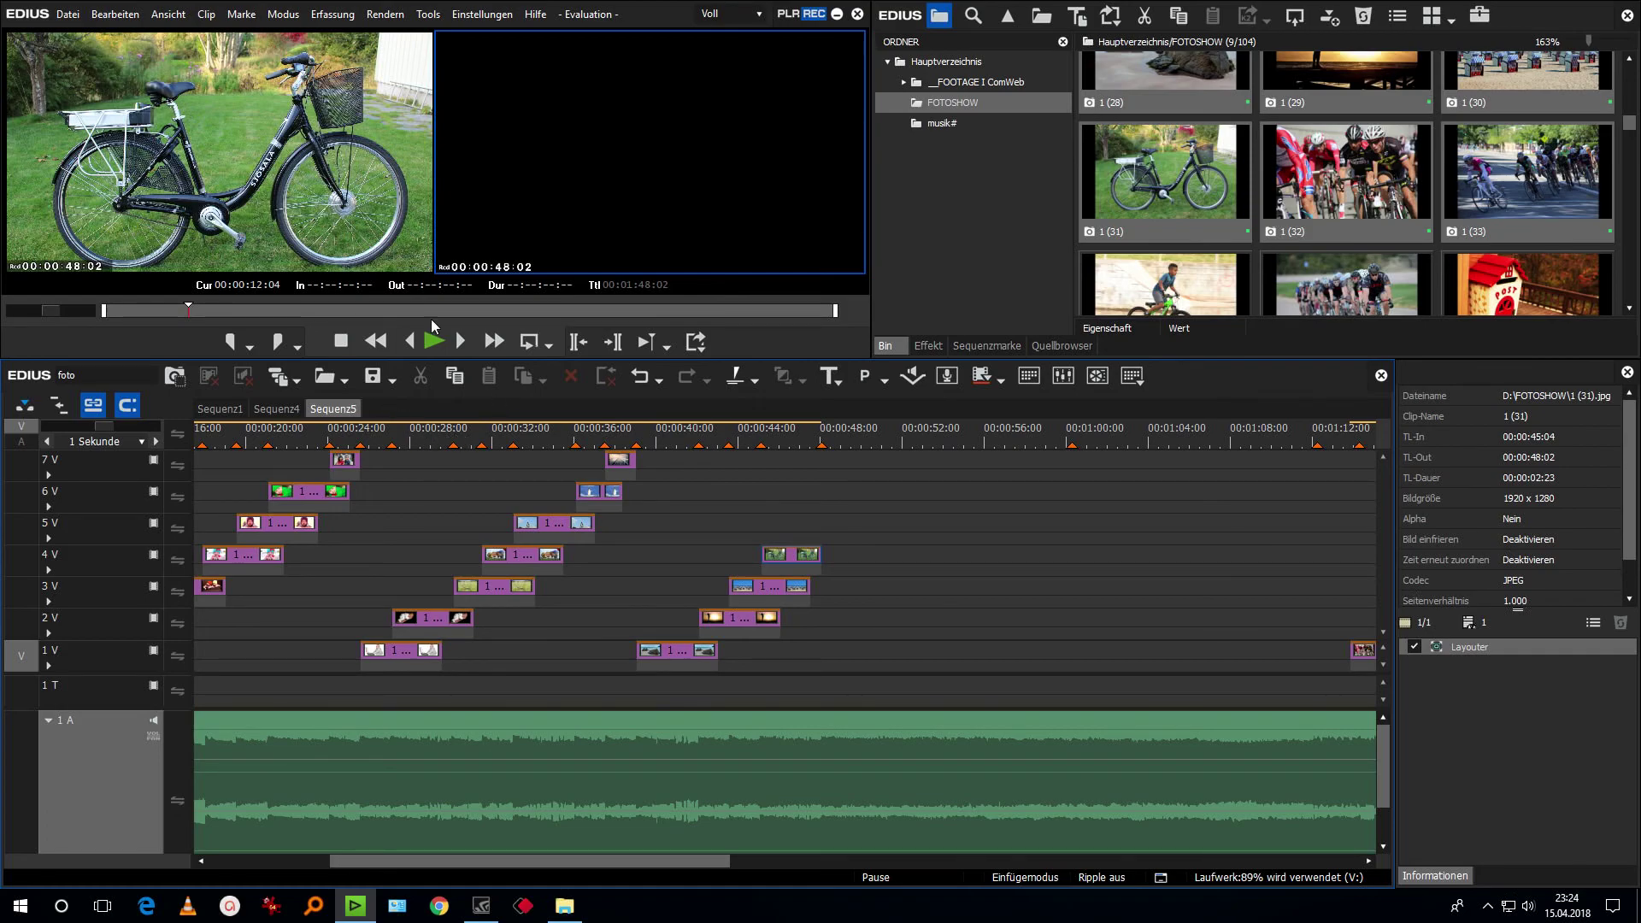
Play the slideshow in Sequenz5 from the beginning and around its last photo to check the photo changes against the music.
{"action": "left_click", "coordinate": [475, 438]}
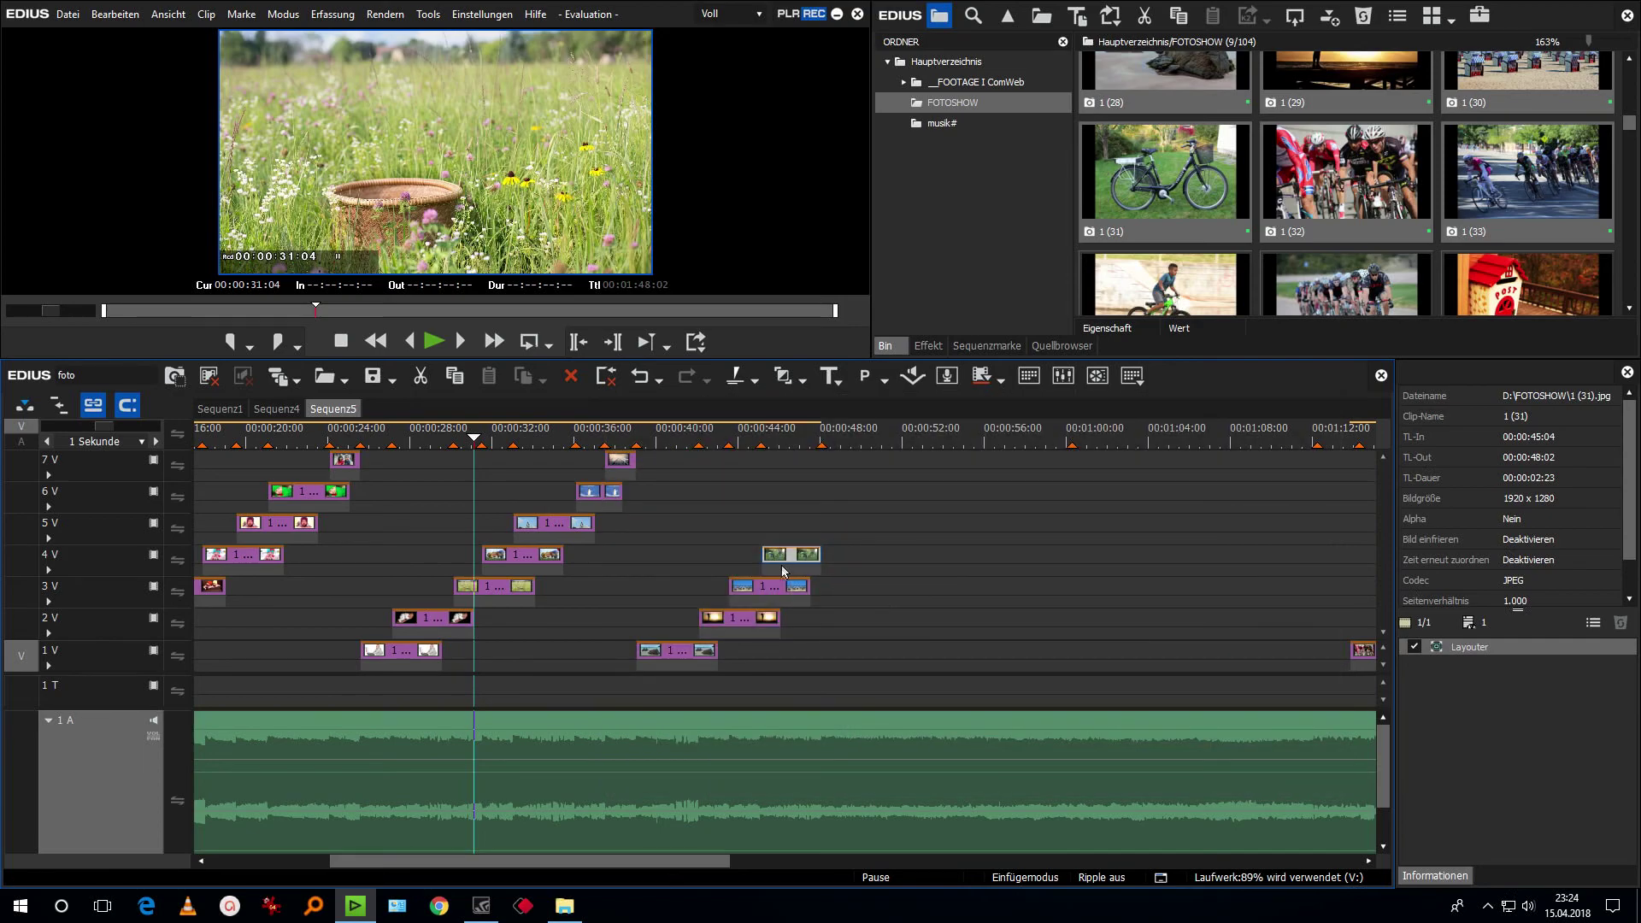
{"action": "left_click_drag", "start_coordinate": [543, 449], "coordinate": [49, 493]}
{"action": "key", "text": "space"}
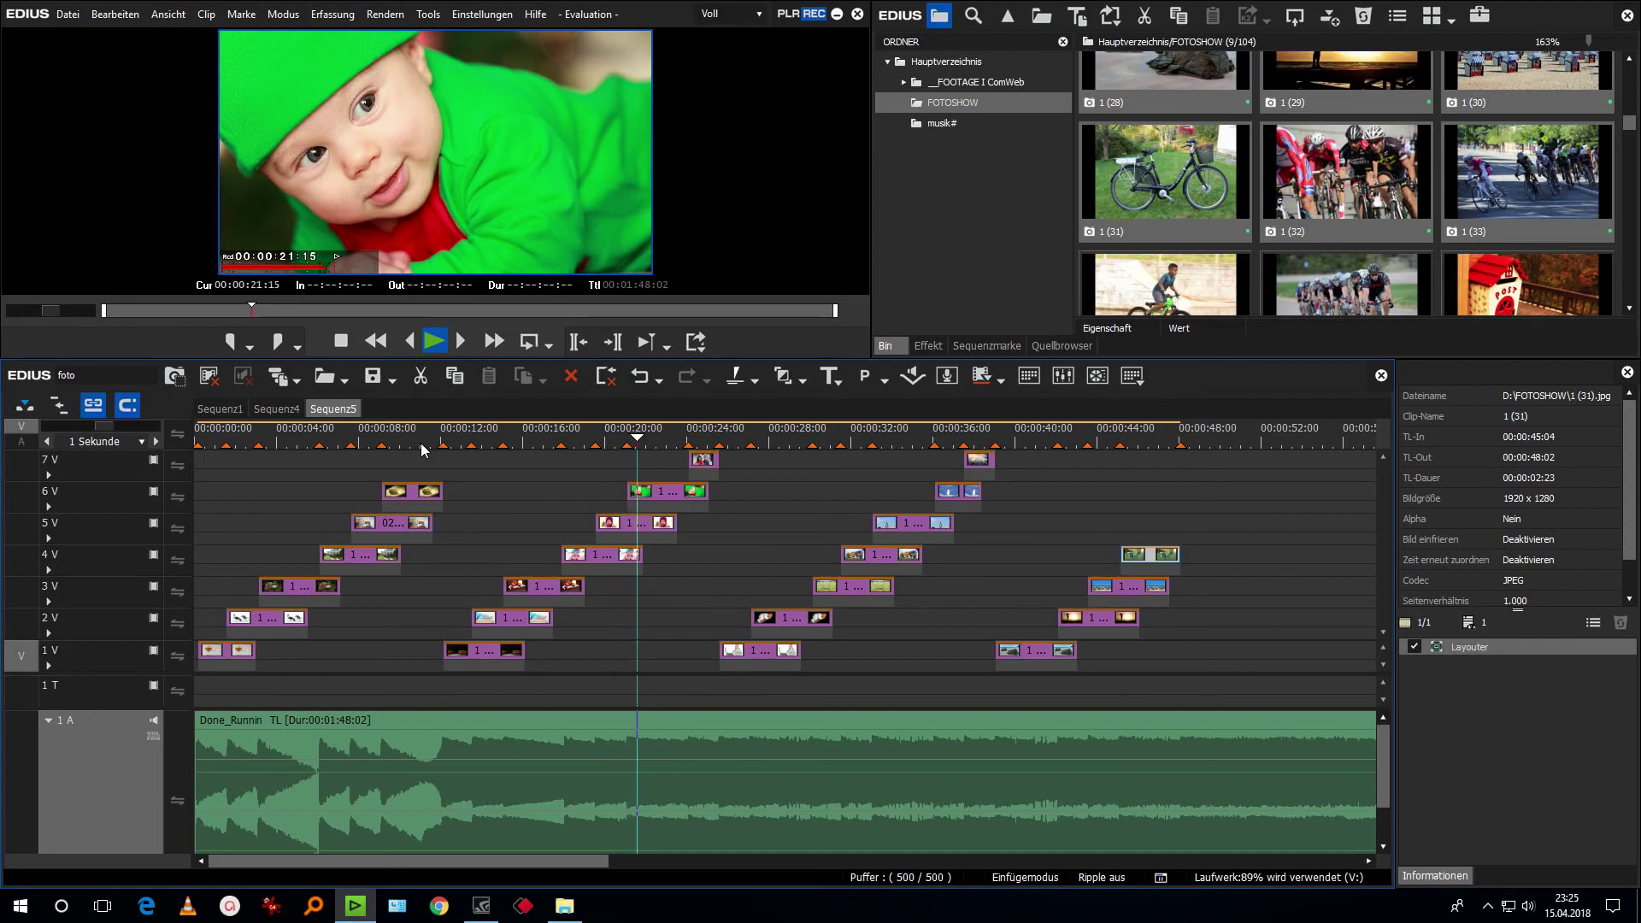
{"action": "key", "text": "space"}
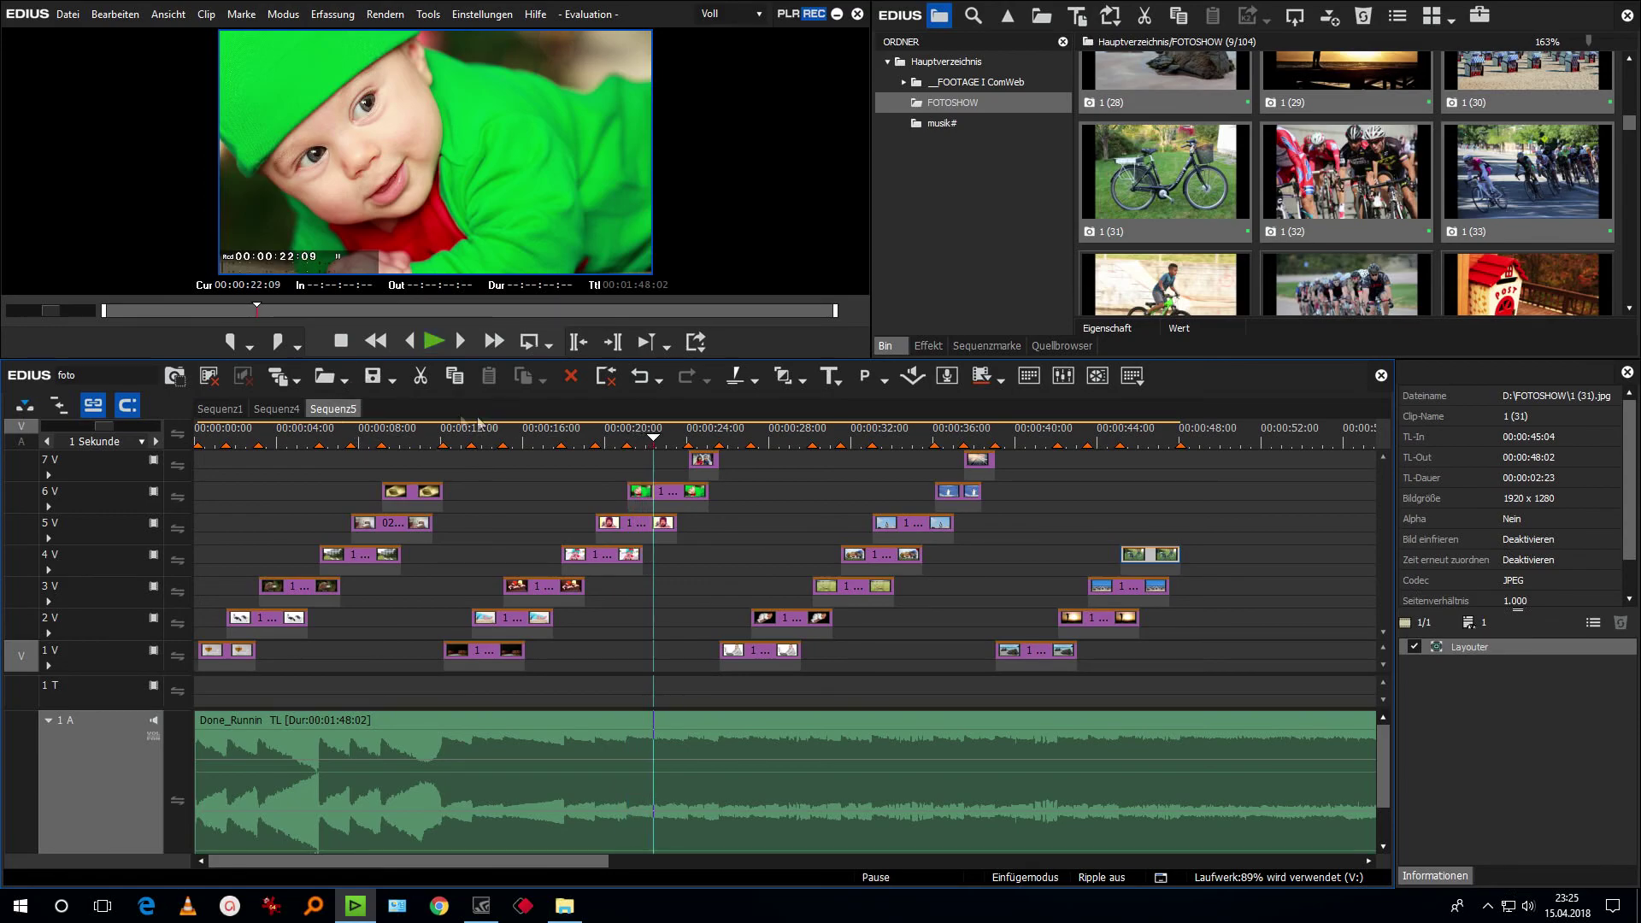
{"action": "key", "text": "ctrl+Tab"}
{"action": "left_click_drag", "start_coordinate": [699, 440], "coordinate": [690, 553]}
{"action": "left_click", "coordinate": [348, 411]}
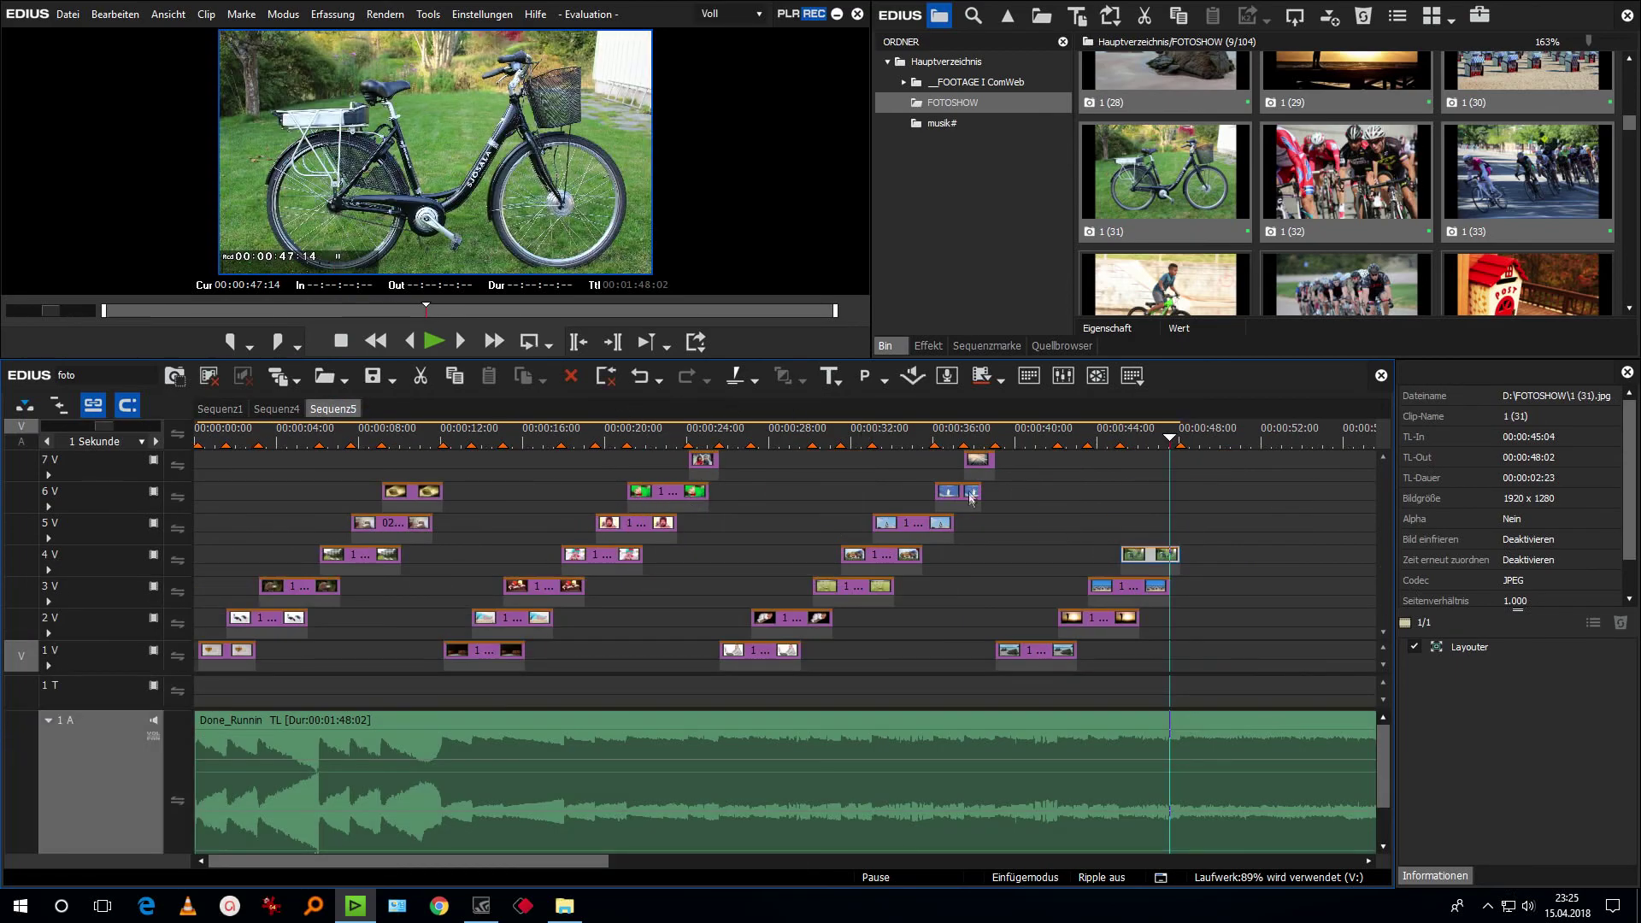
{"action": "key", "text": "space"}
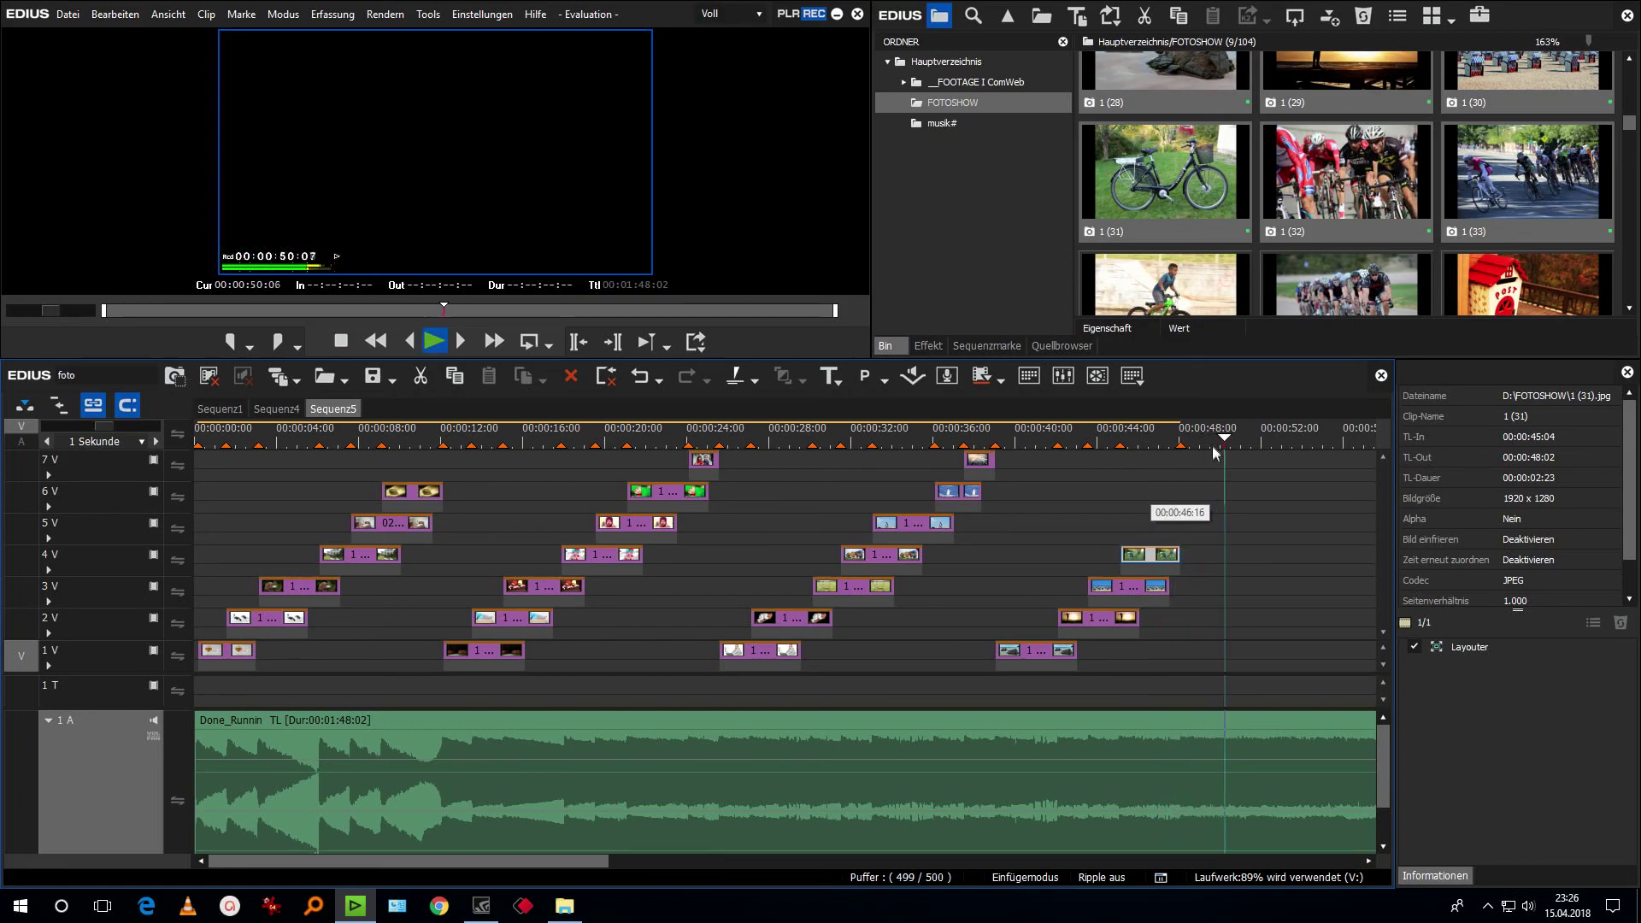
Place the Abstract Background Film clip from the Hintergrund folder twice in a row on track 1 V, starting at 00:00:48:02.
{"action": "left_click", "coordinate": [1183, 437]}
{"action": "left_click_drag", "start_coordinate": [1183, 439], "coordinate": [1180, 439]}
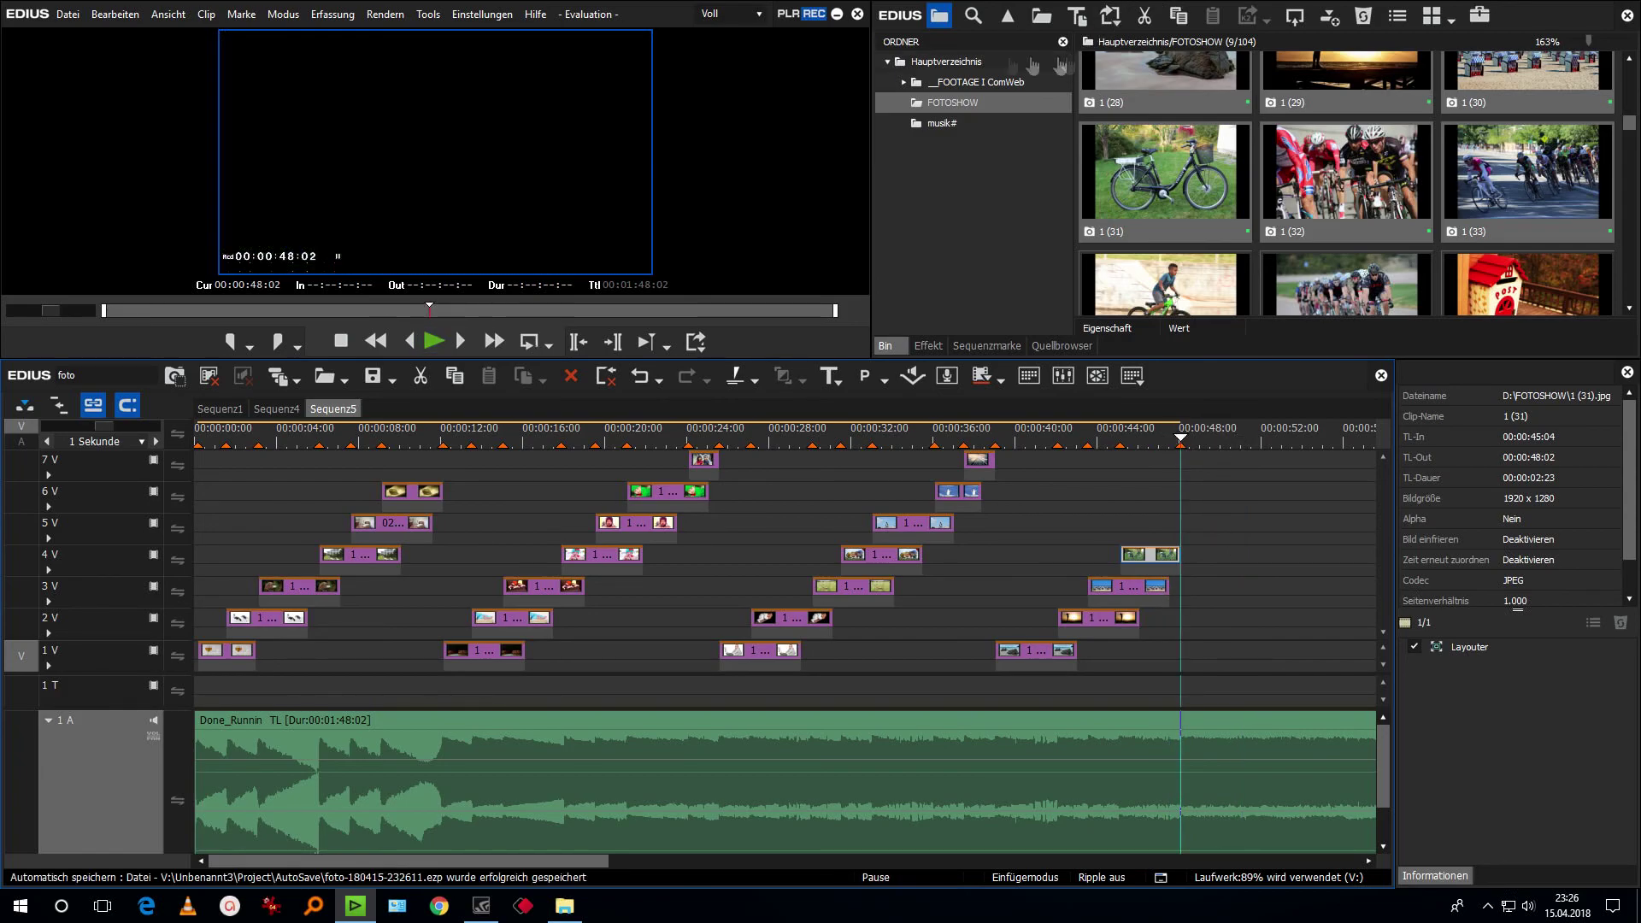
{"action": "left_click", "coordinate": [904, 83]}
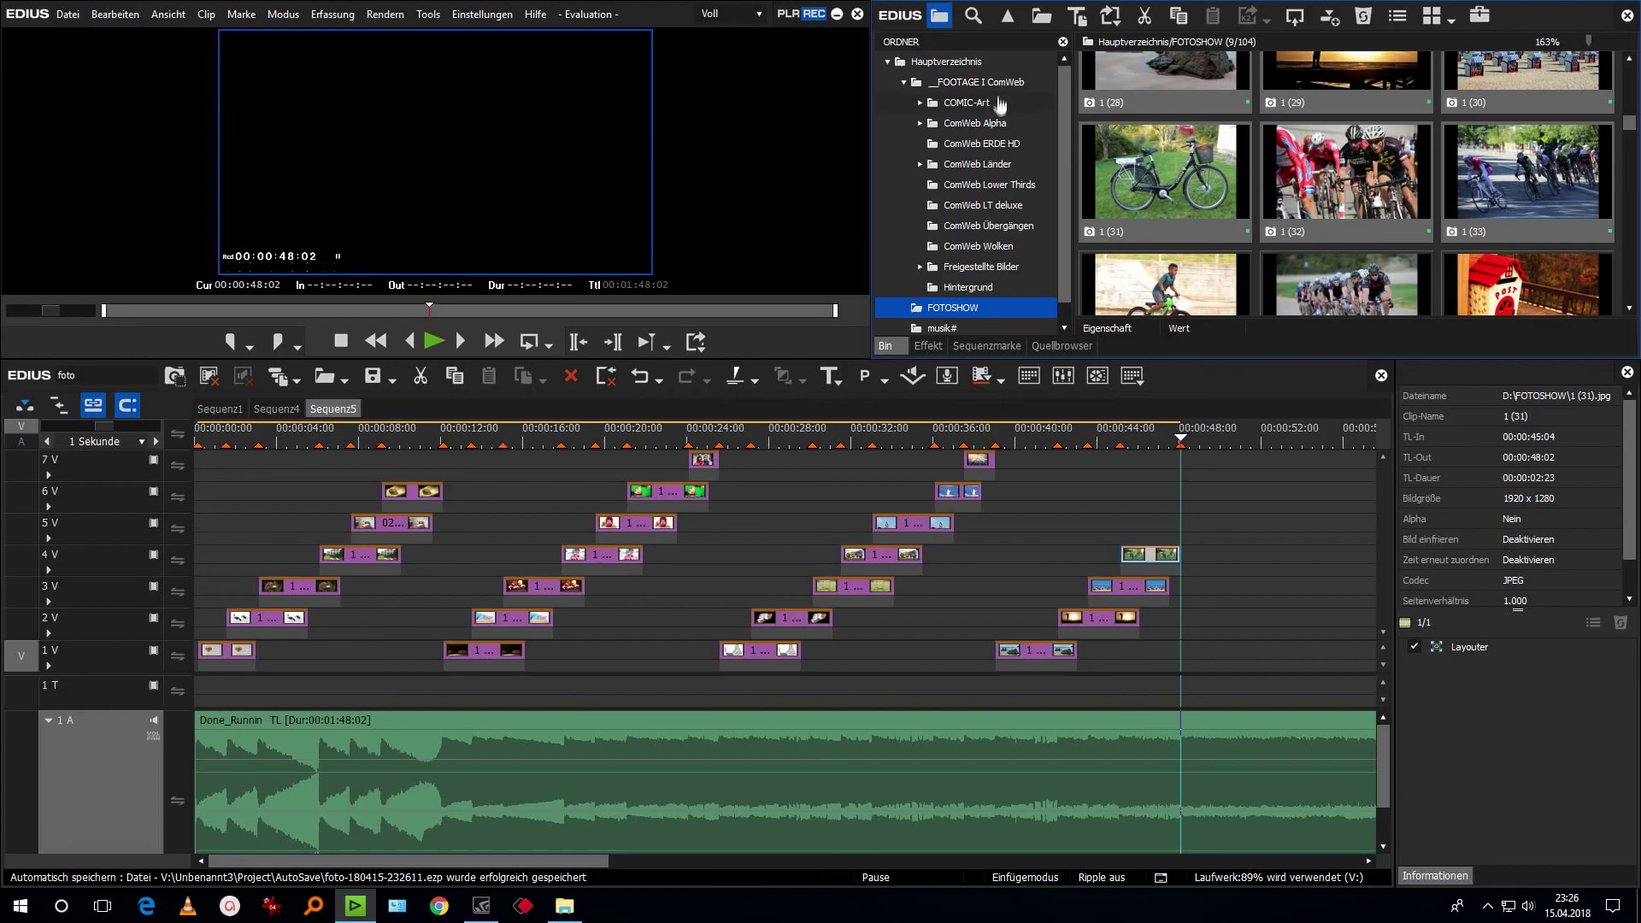
{"action": "left_click", "coordinate": [986, 286]}
{"action": "left_click_drag", "start_coordinate": [1175, 127], "coordinate": [1186, 655]}
{"action": "left_click_drag", "start_coordinate": [592, 862], "coordinate": [810, 834]}
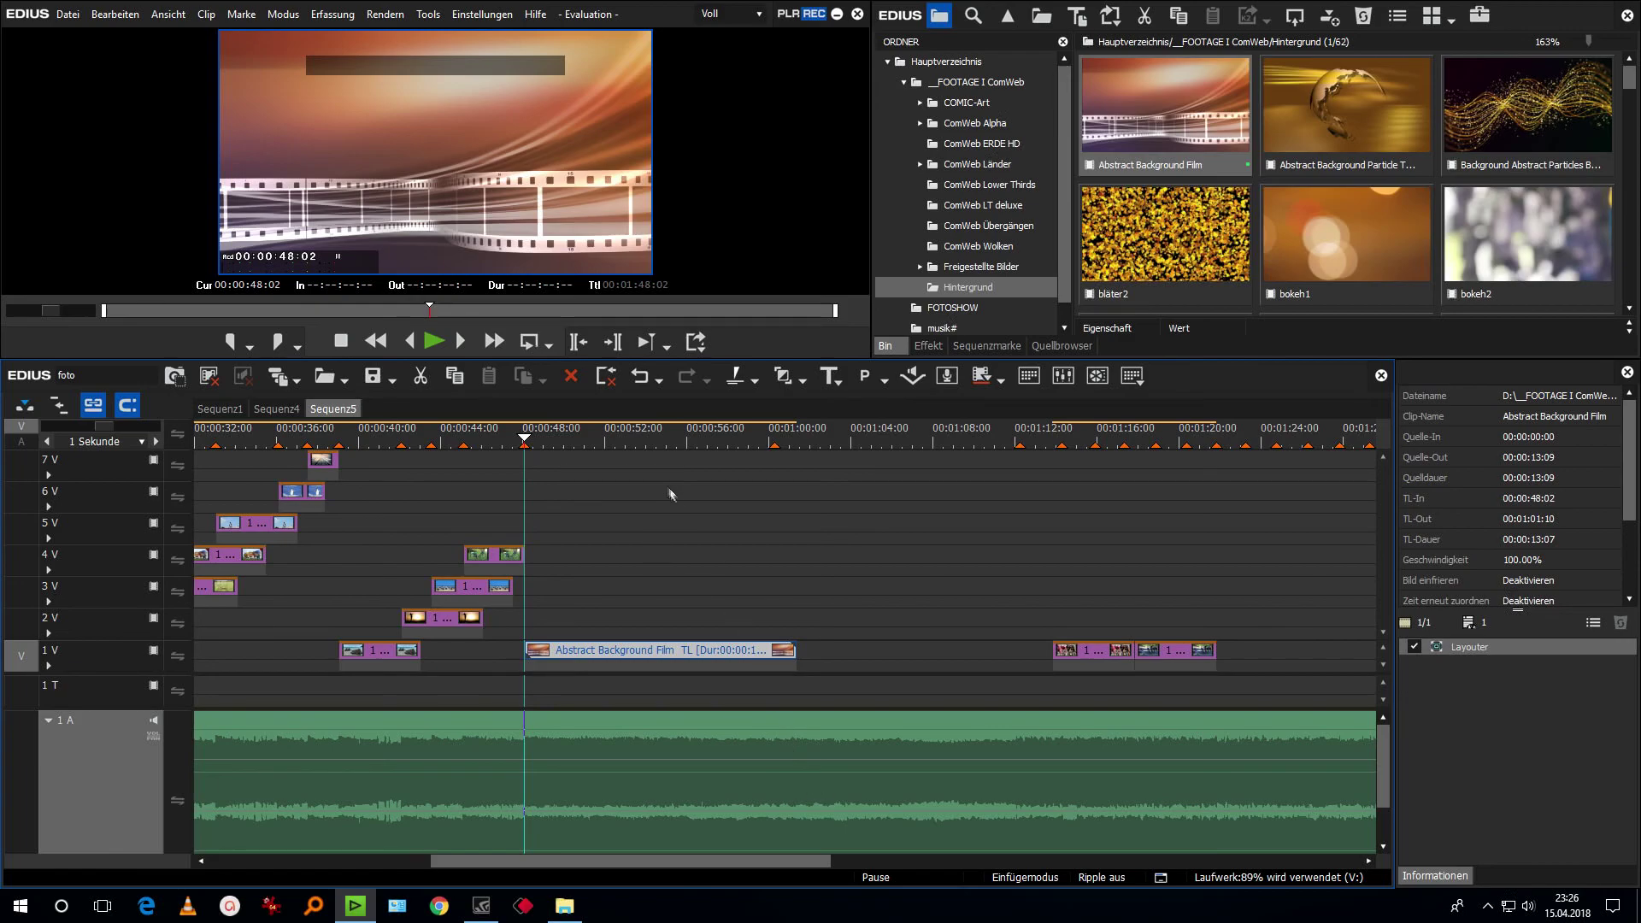
{"action": "left_click_drag", "start_coordinate": [1423, 116], "coordinate": [1032, 654]}
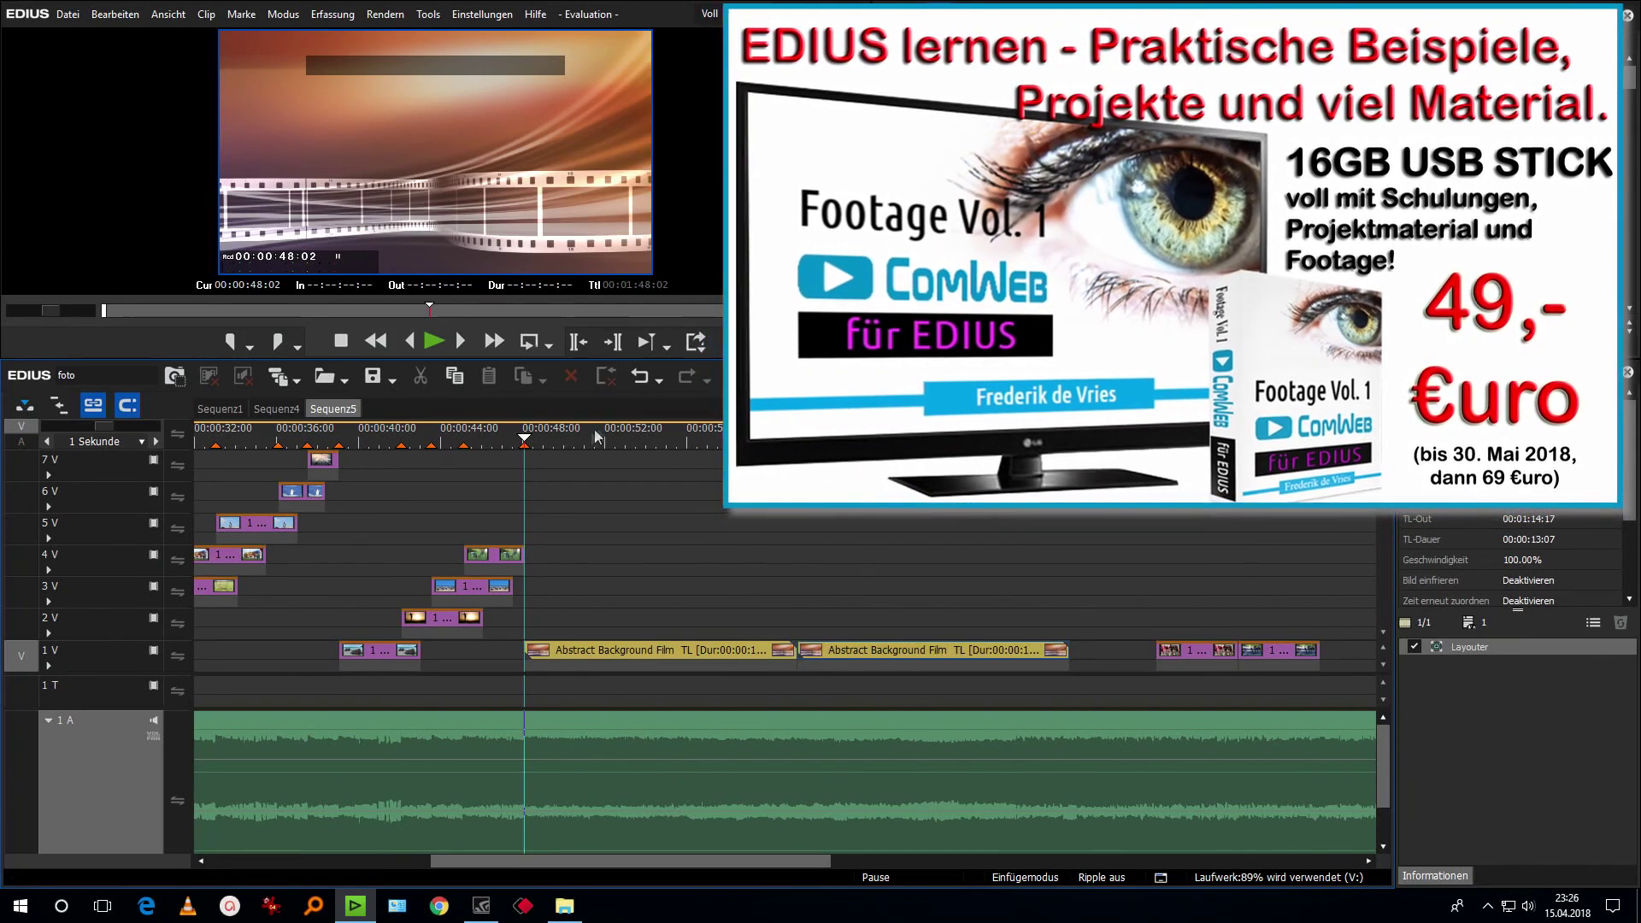
Apply the Gaußsche Unschärfe video filter to both Abstract Background Film clips and play back the blurred background.
{"action": "left_click", "coordinate": [642, 434]}
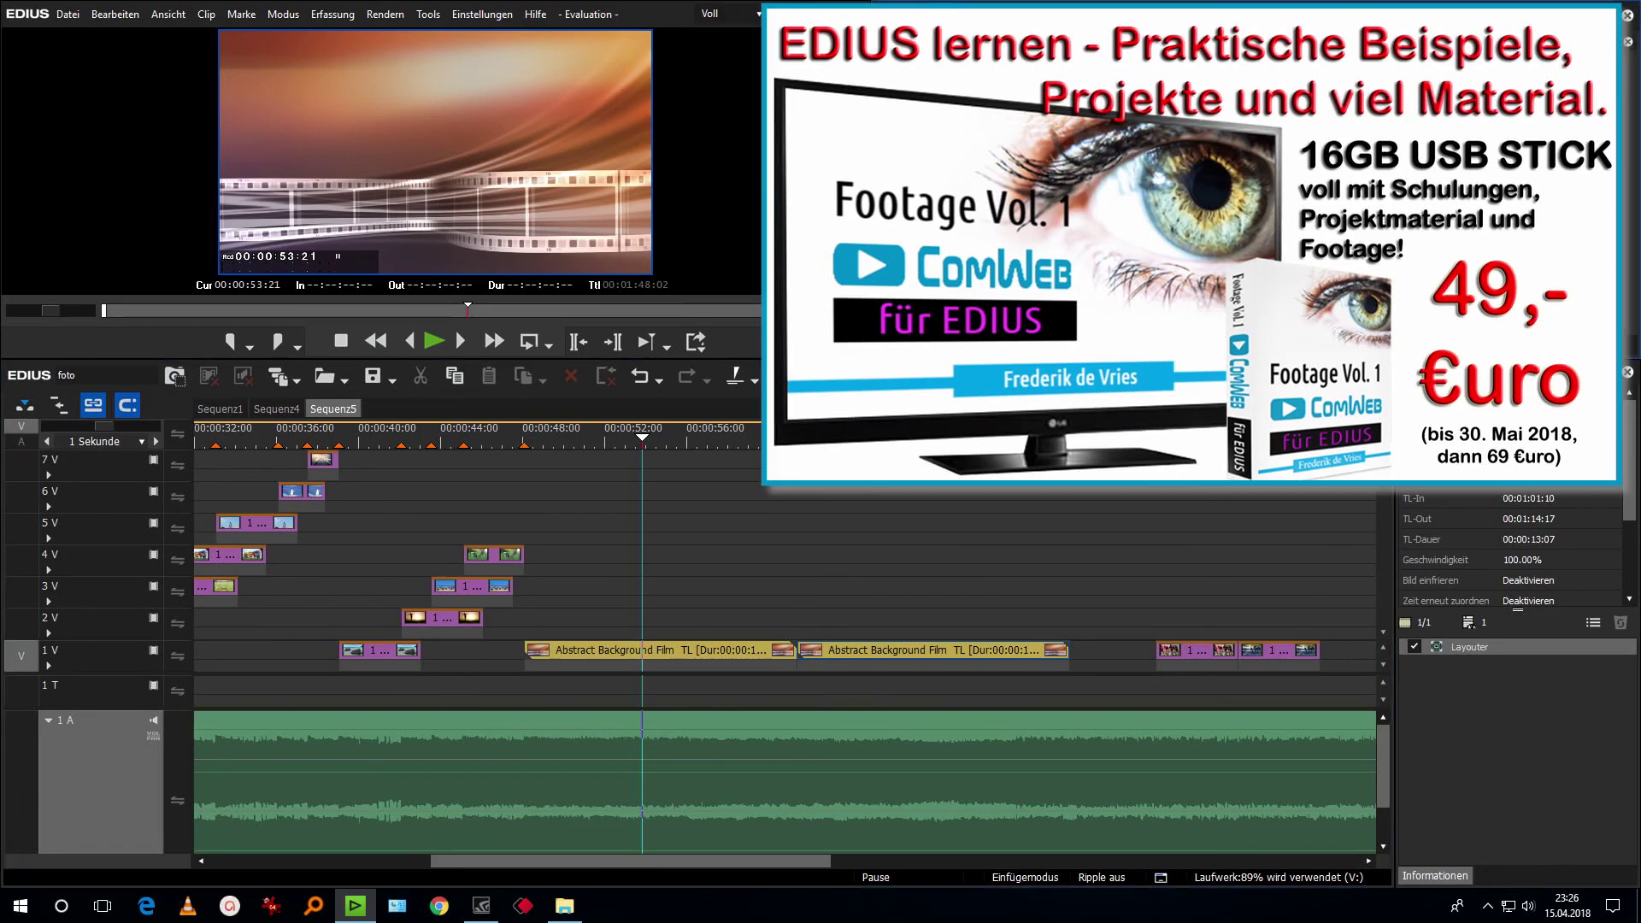
{"action": "key", "text": "h"}
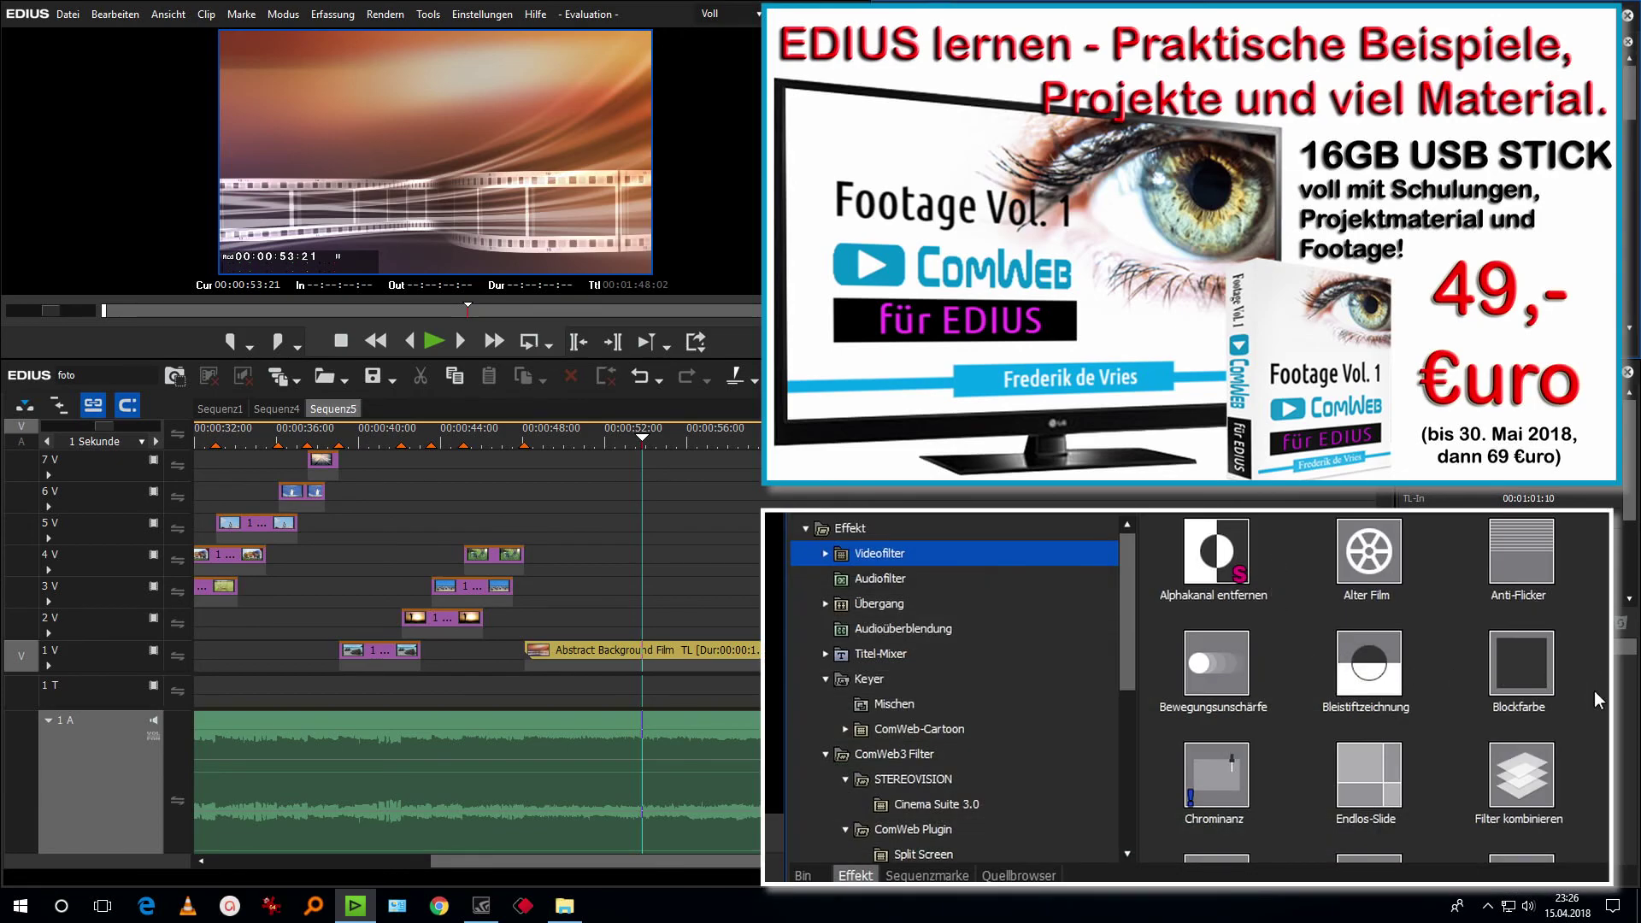
{"action": "scroll", "coordinate": [1598, 699], "scroll_direction": "down", "scroll_amount": 2}
{"action": "left_click_drag", "start_coordinate": [1371, 712], "coordinate": [658, 620]}
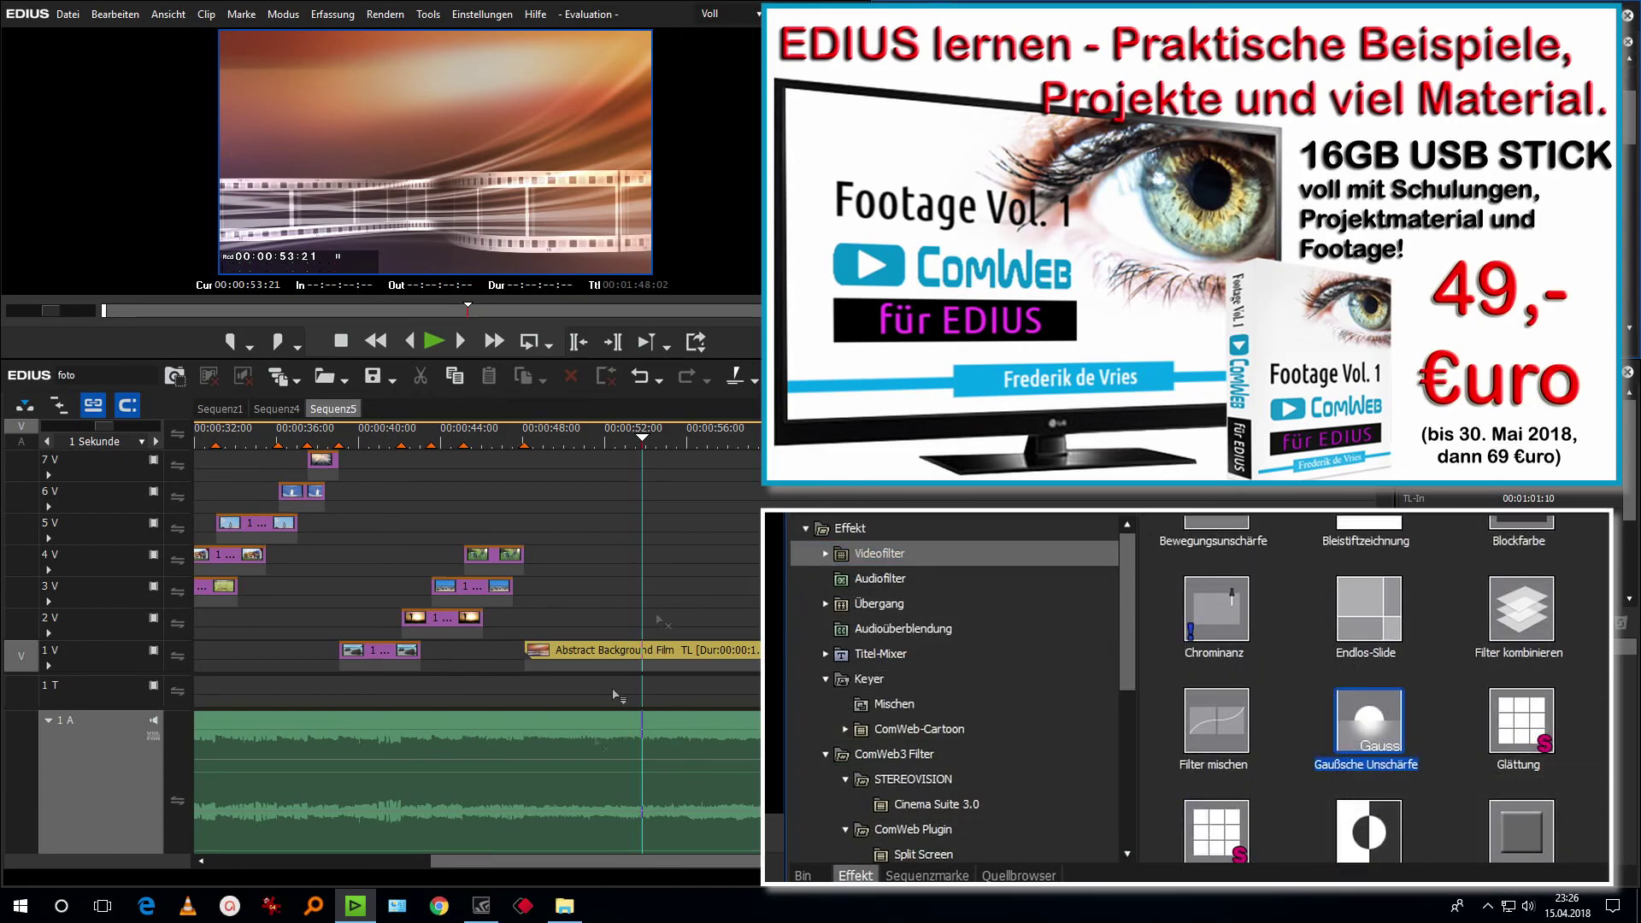
{"action": "left_click_drag", "start_coordinate": [648, 679], "coordinate": [651, 650]}
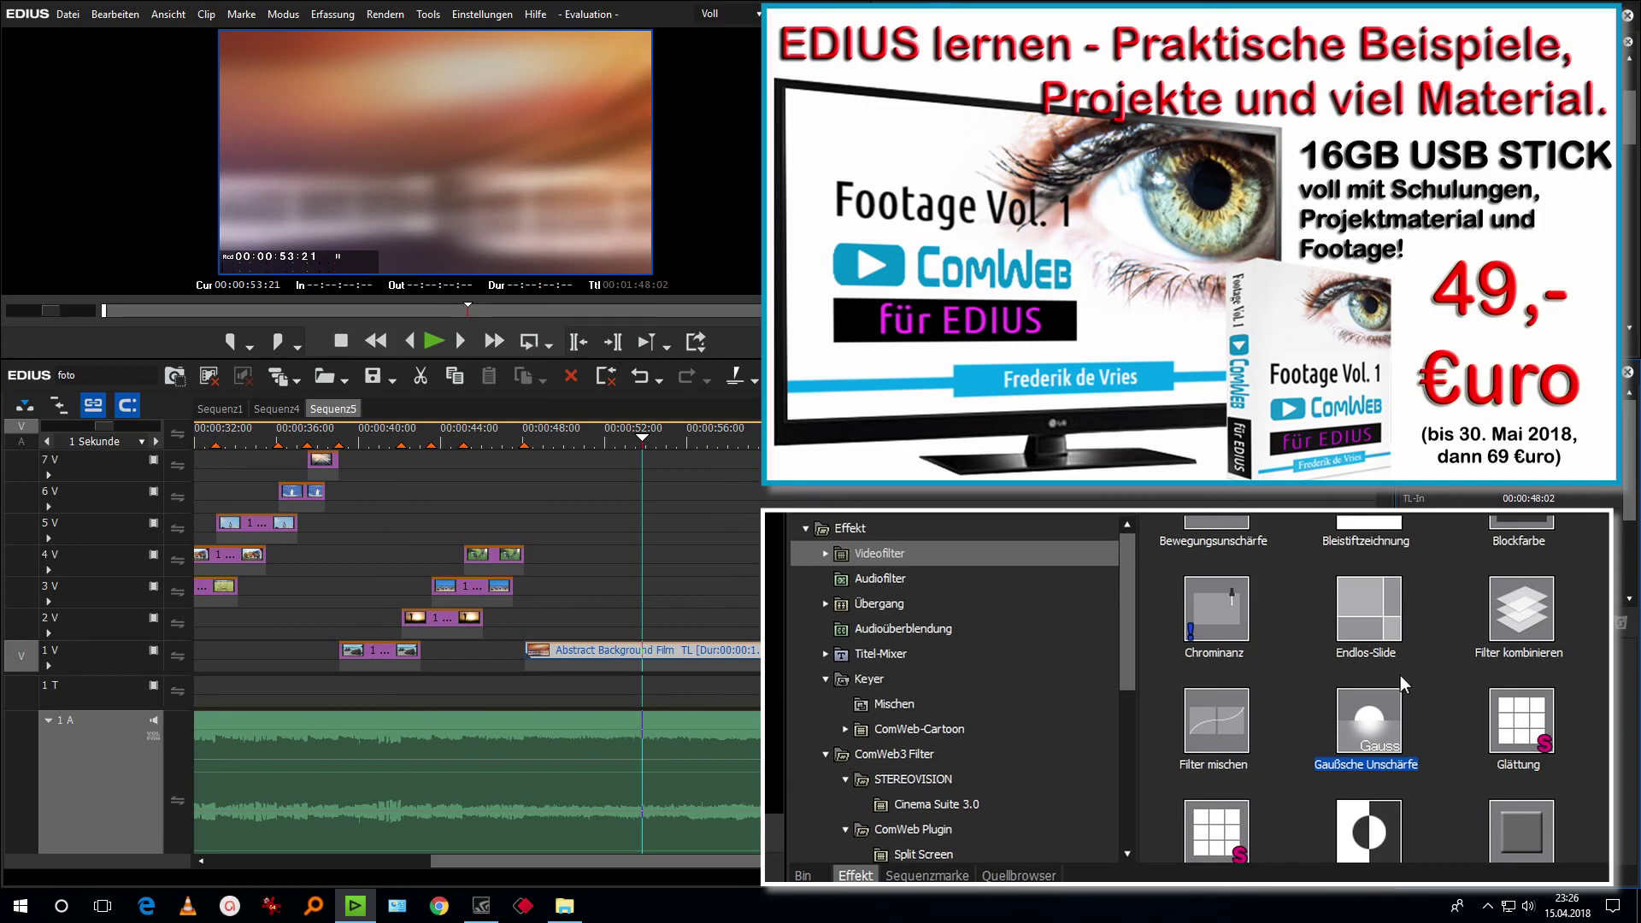
{"action": "left_click", "coordinate": [1356, 738]}
{"action": "key", "text": "h"}
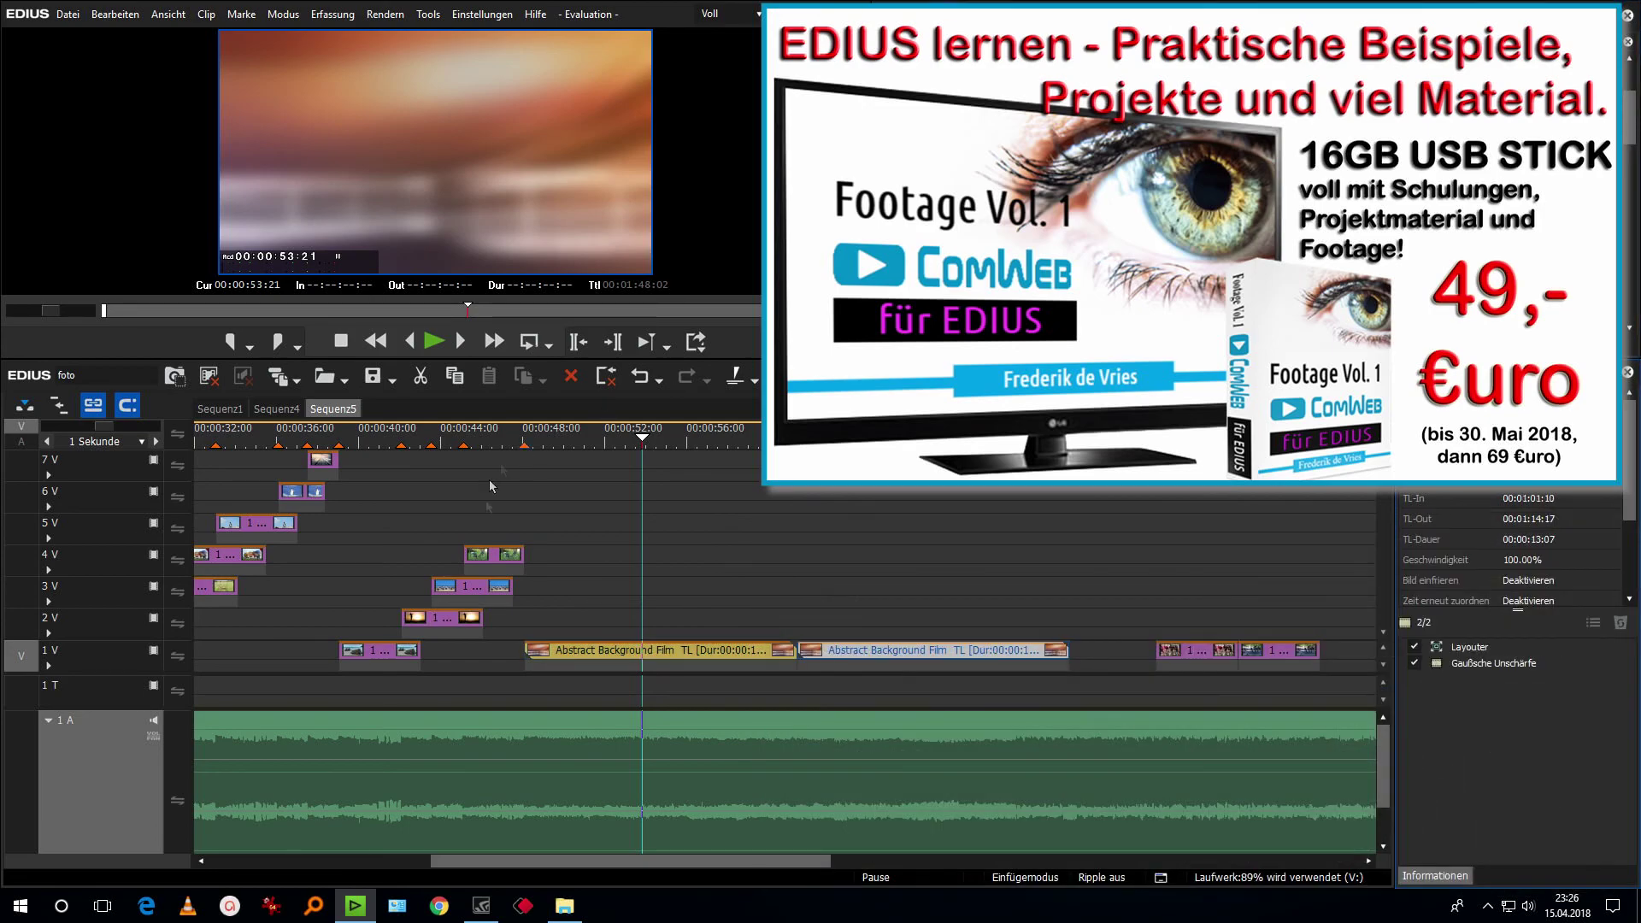
{"action": "left_click_drag", "start_coordinate": [628, 496], "coordinate": [573, 542]}
{"action": "key", "text": "space"}
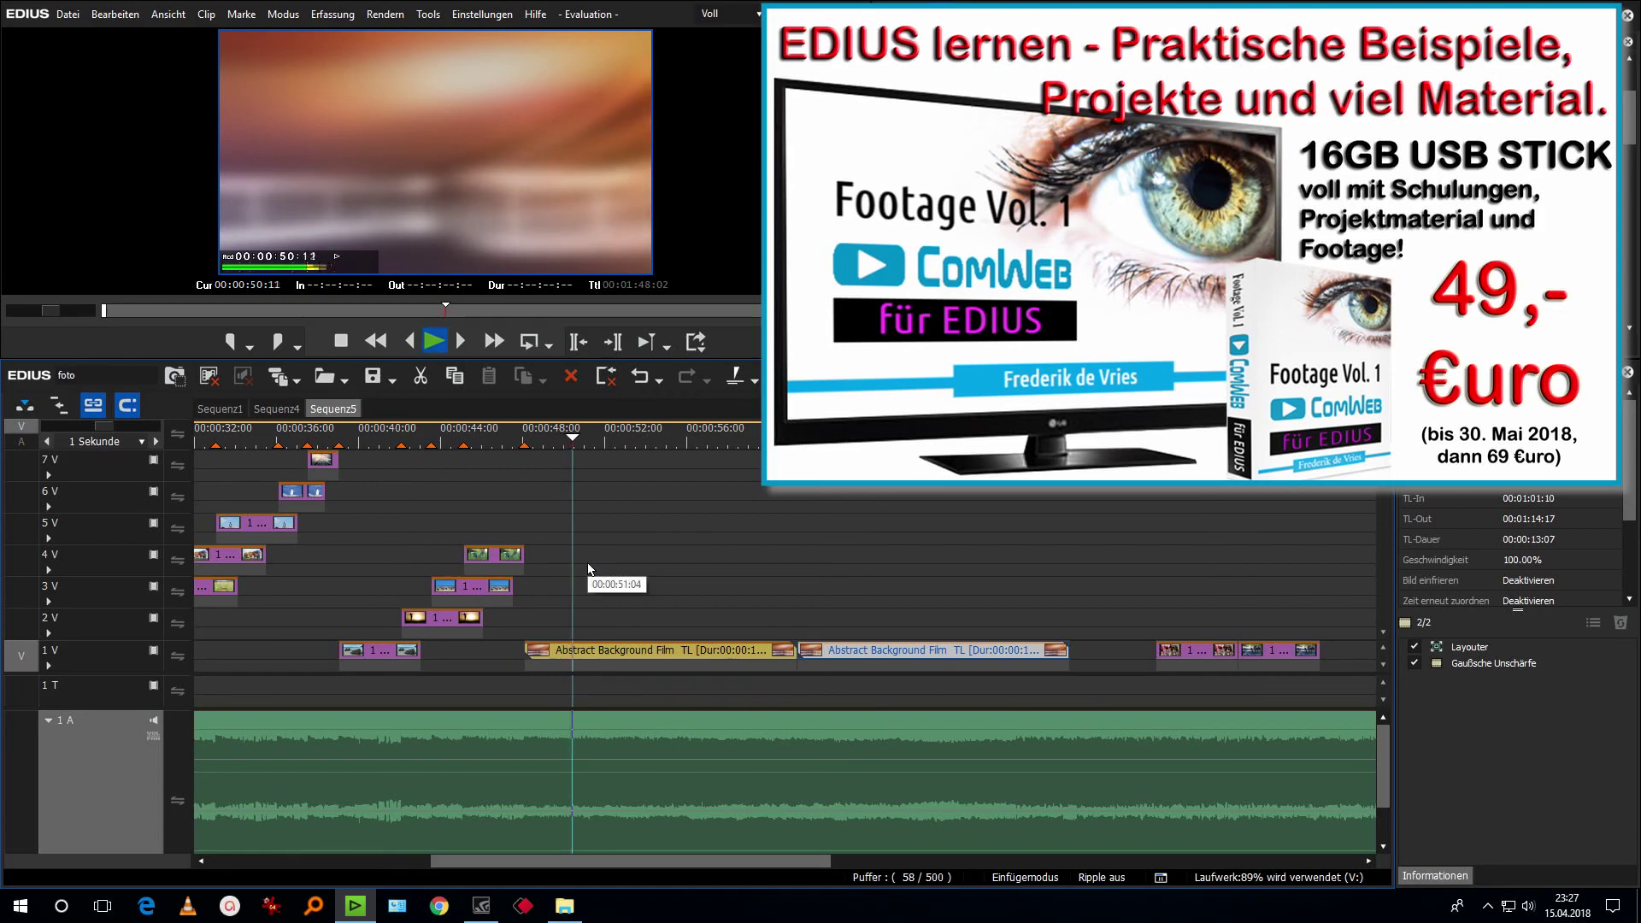
{"action": "key", "text": "space"}
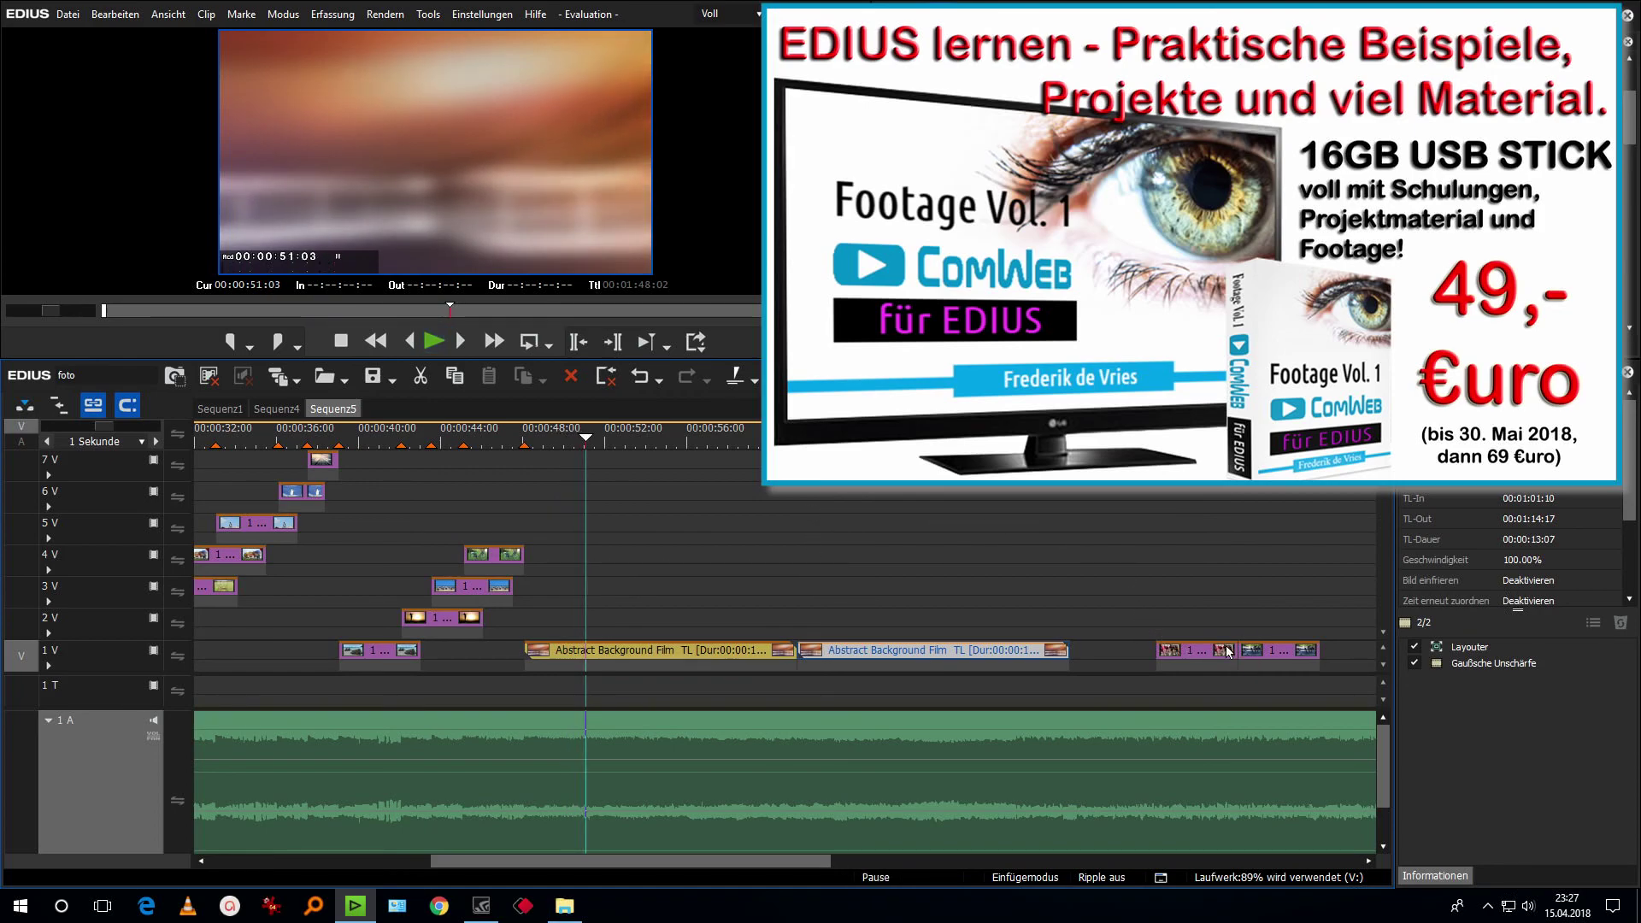
Move photo clip 1 (32) to track 2 V at 00:00:48:02 and open the Stapeln preset folder under Foto Diashow.
{"action": "left_click", "coordinate": [1194, 653]}
{"action": "left_click_drag", "start_coordinate": [1190, 656], "coordinate": [562, 621]}
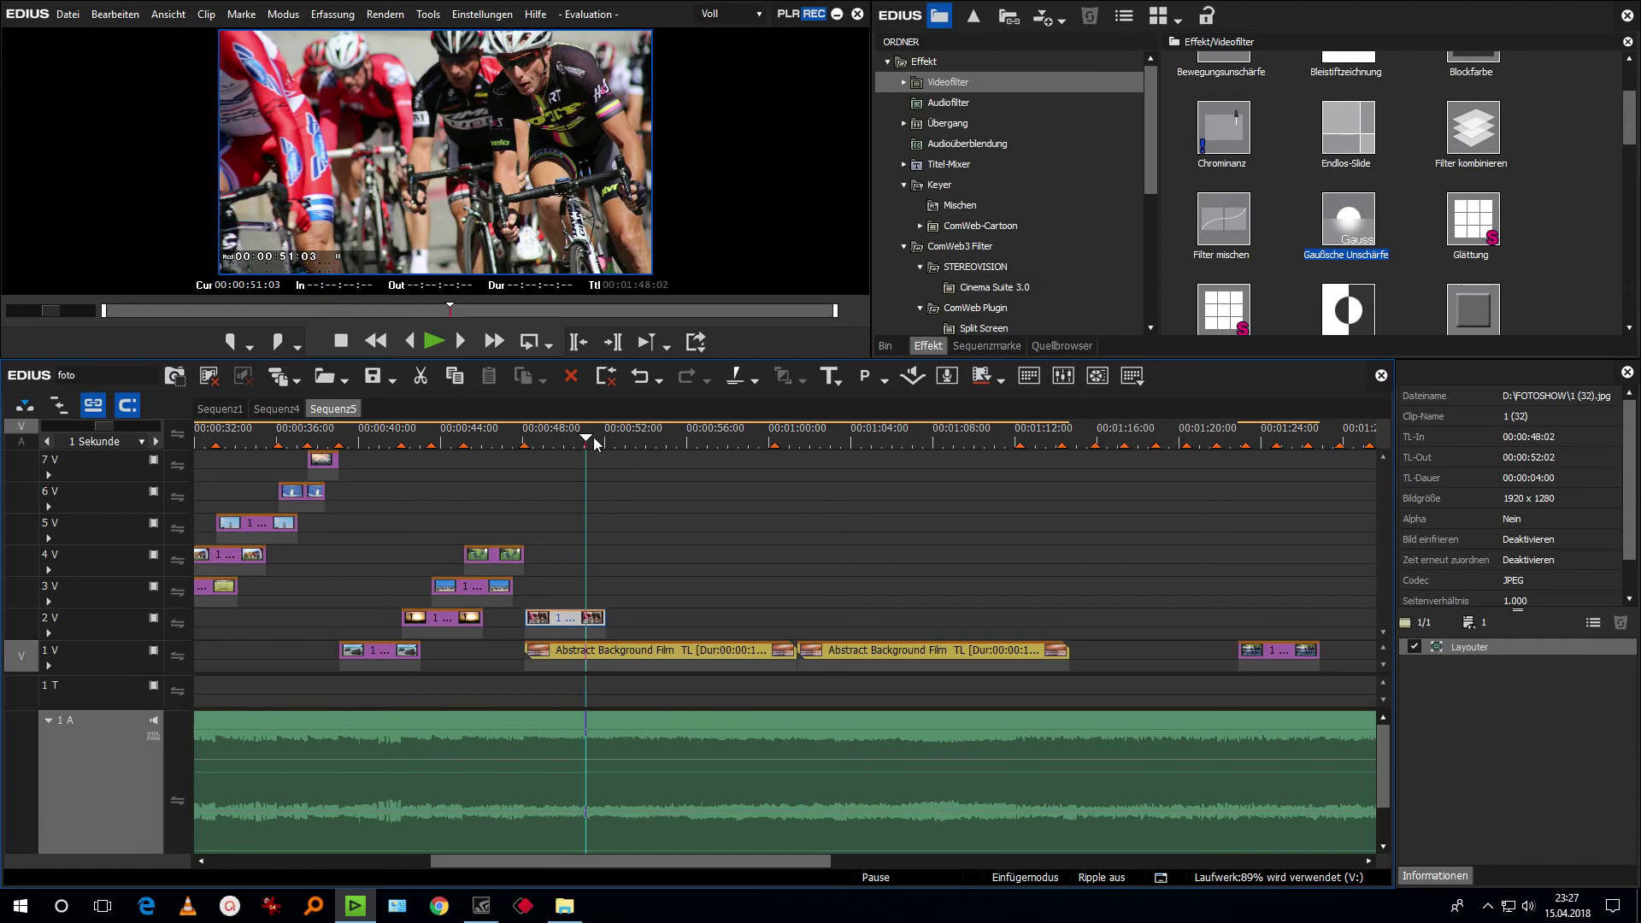
{"action": "left_click", "coordinate": [904, 186]}
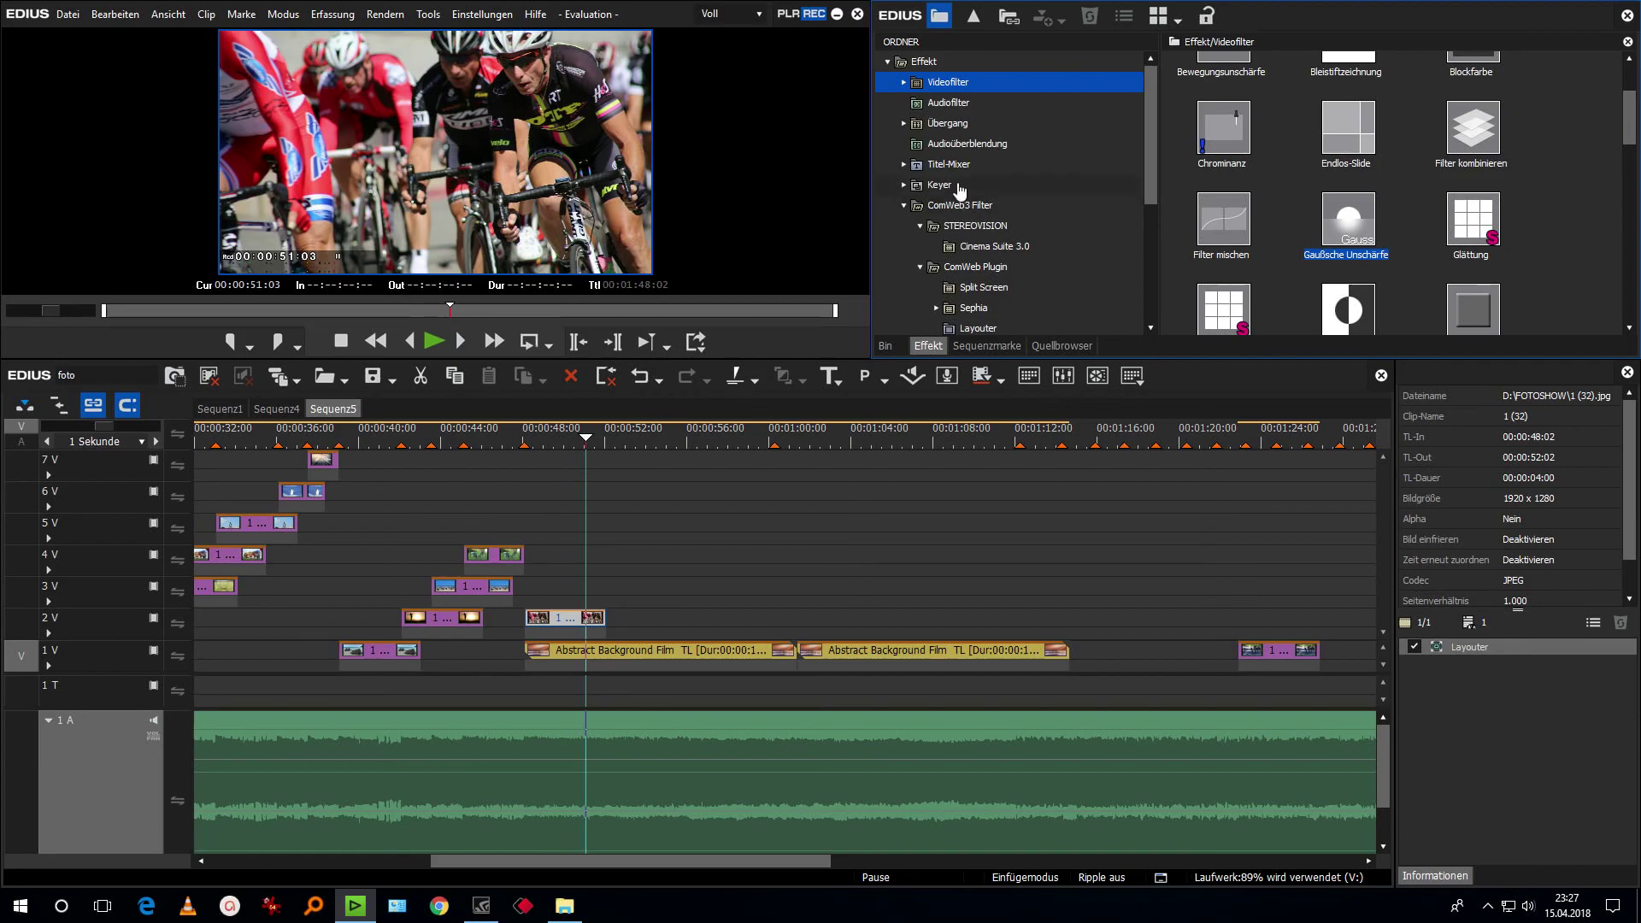
{"action": "left_click_drag", "start_coordinate": [1150, 168], "coordinate": [1160, 301]}
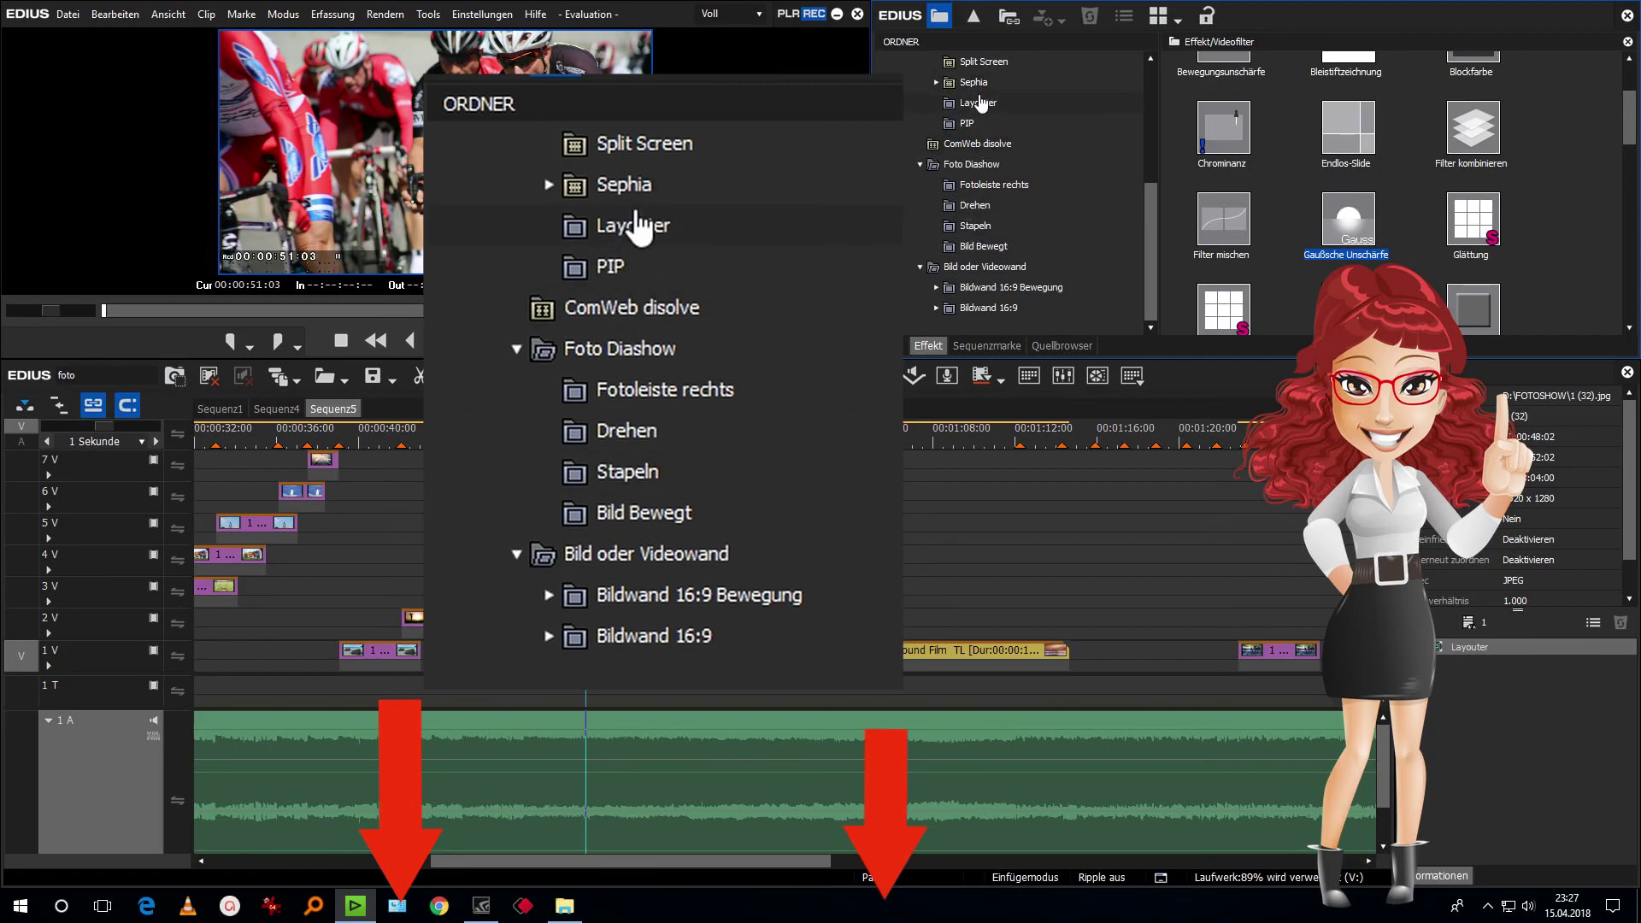
{"action": "left_click", "coordinate": [972, 227]}
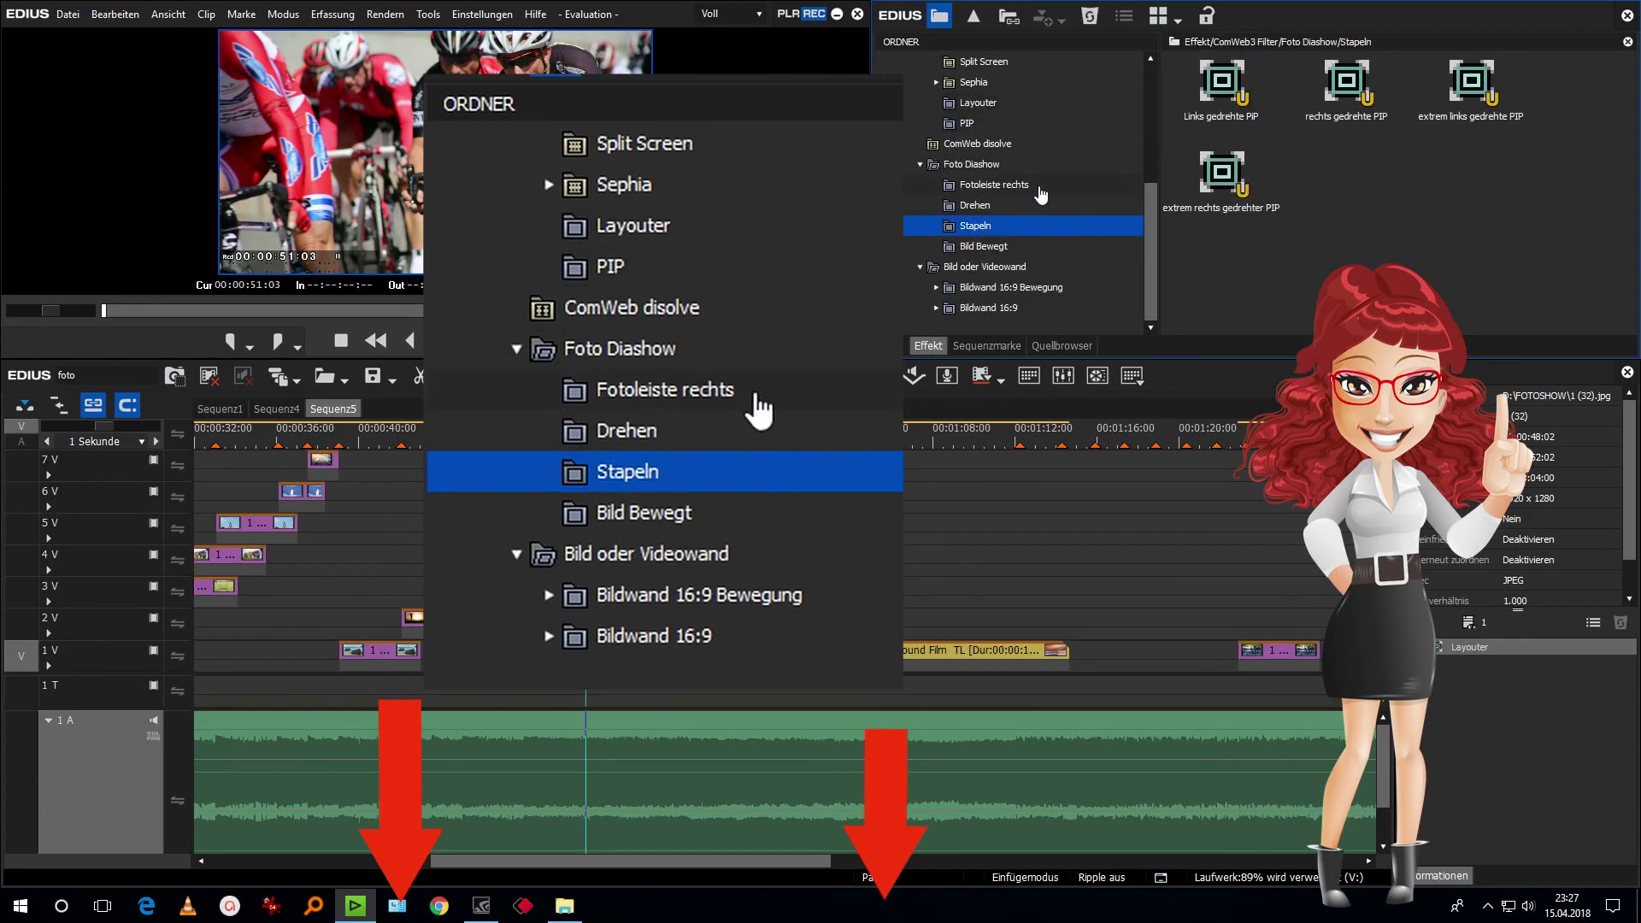
{"action": "left_click", "coordinate": [1434, 177]}
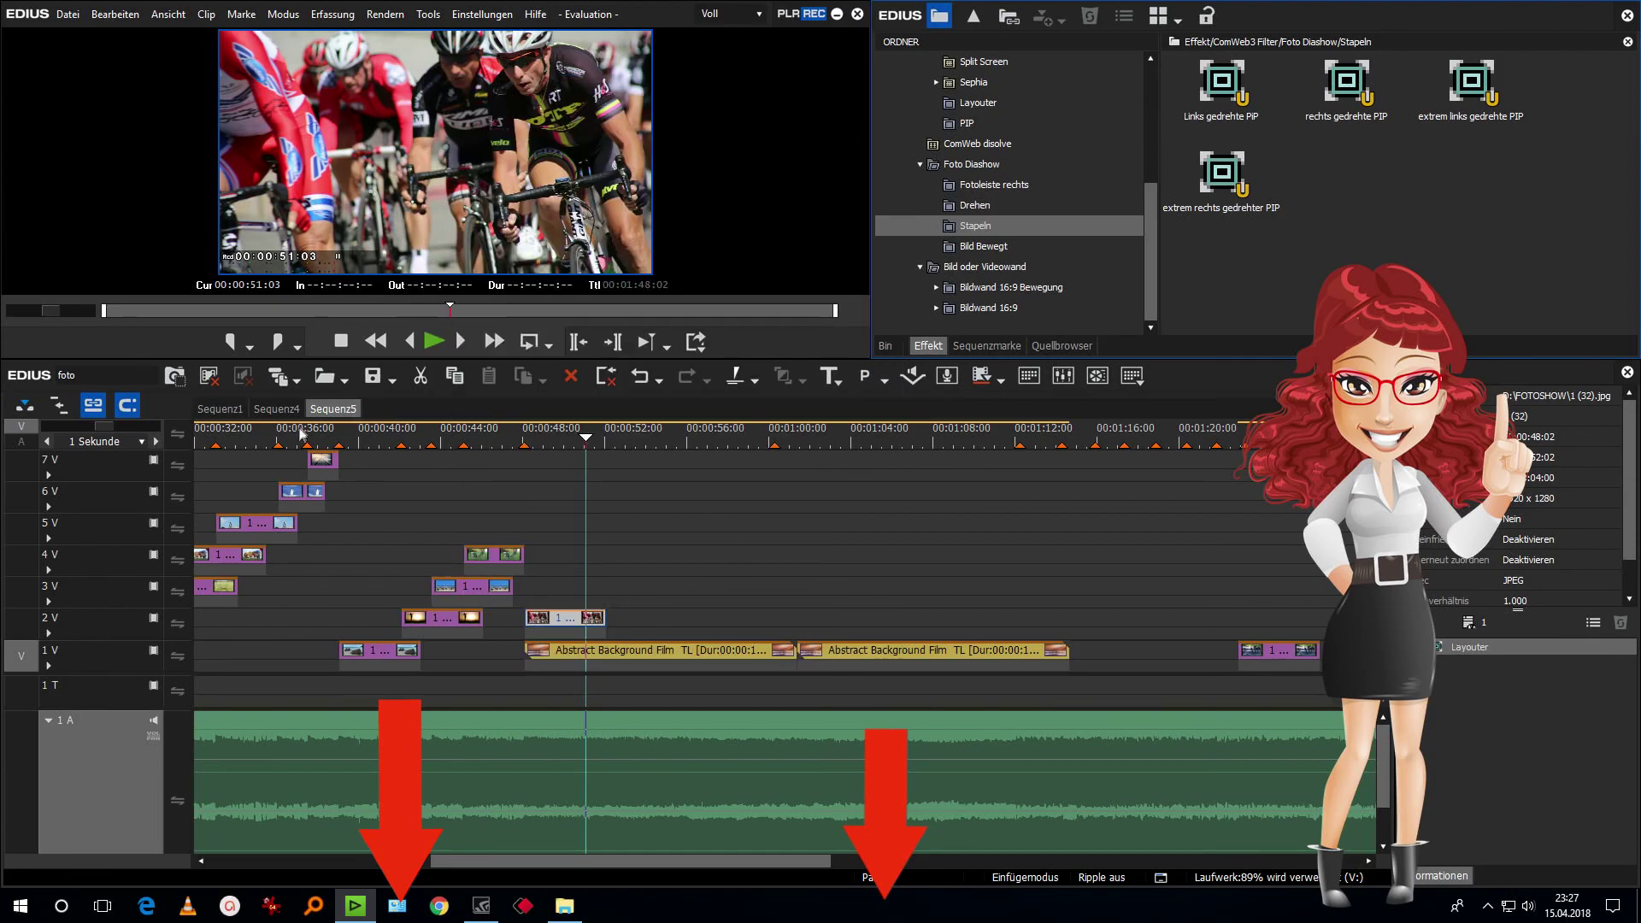
After checking Sequenz1, extend photo clip 1 (32) to 00:00:55:07 and place 1 (33) on track 3 V in Sequenz5 at 00:00:50:12.
{"action": "left_click", "coordinate": [235, 411]}
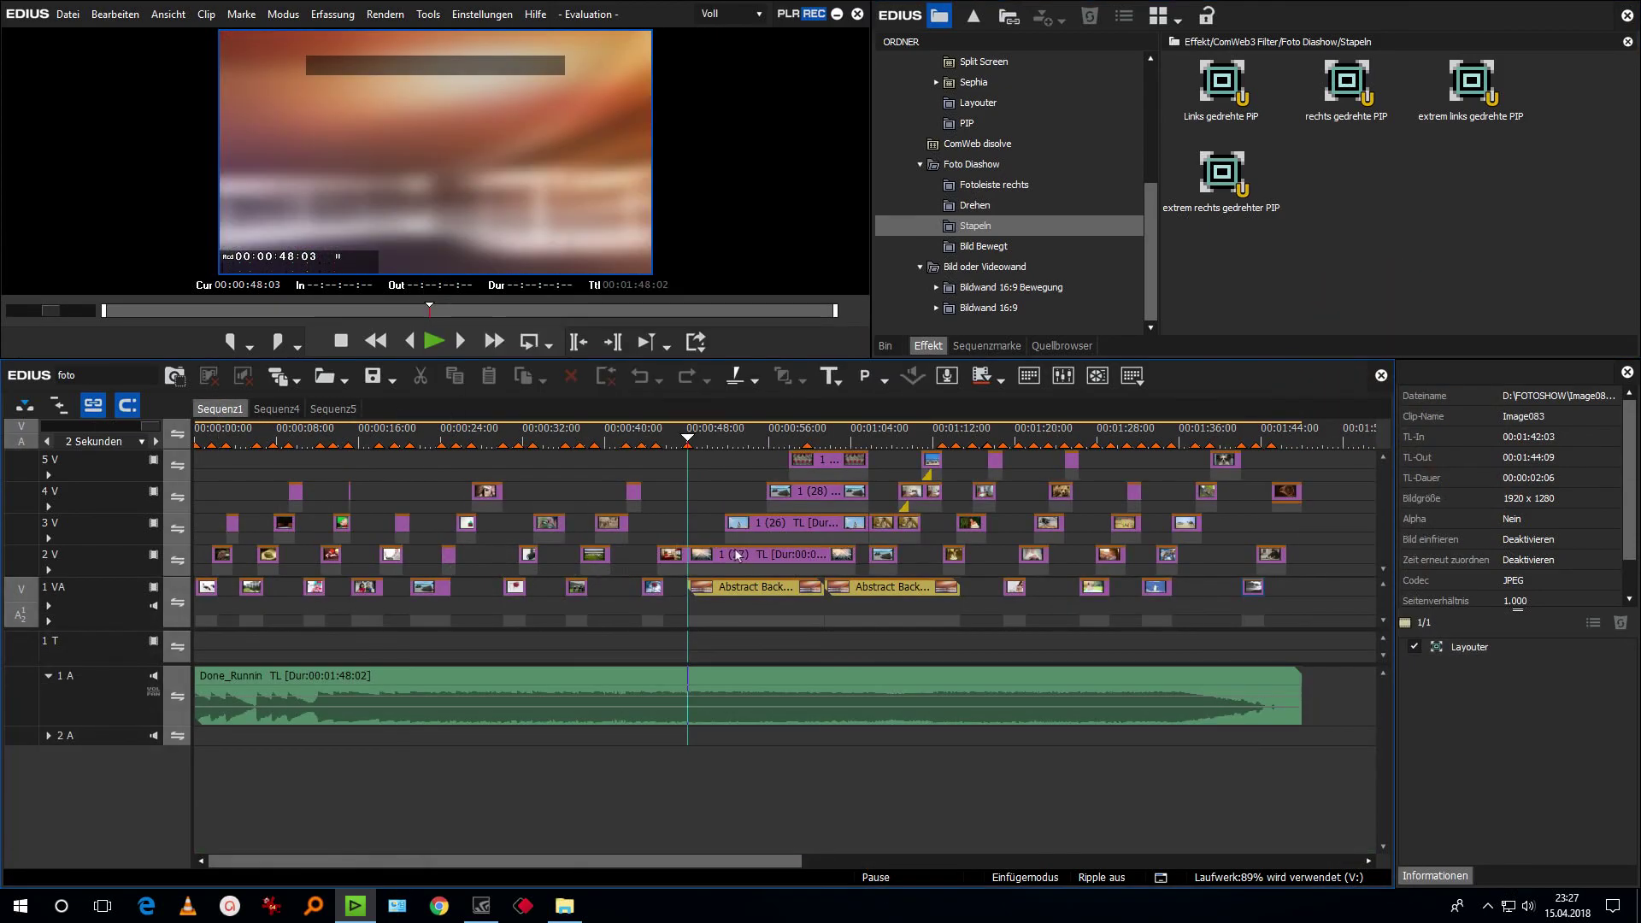
{"action": "left_click", "coordinate": [334, 410]}
{"action": "left_click_drag", "start_coordinate": [602, 617], "coordinate": [669, 617]}
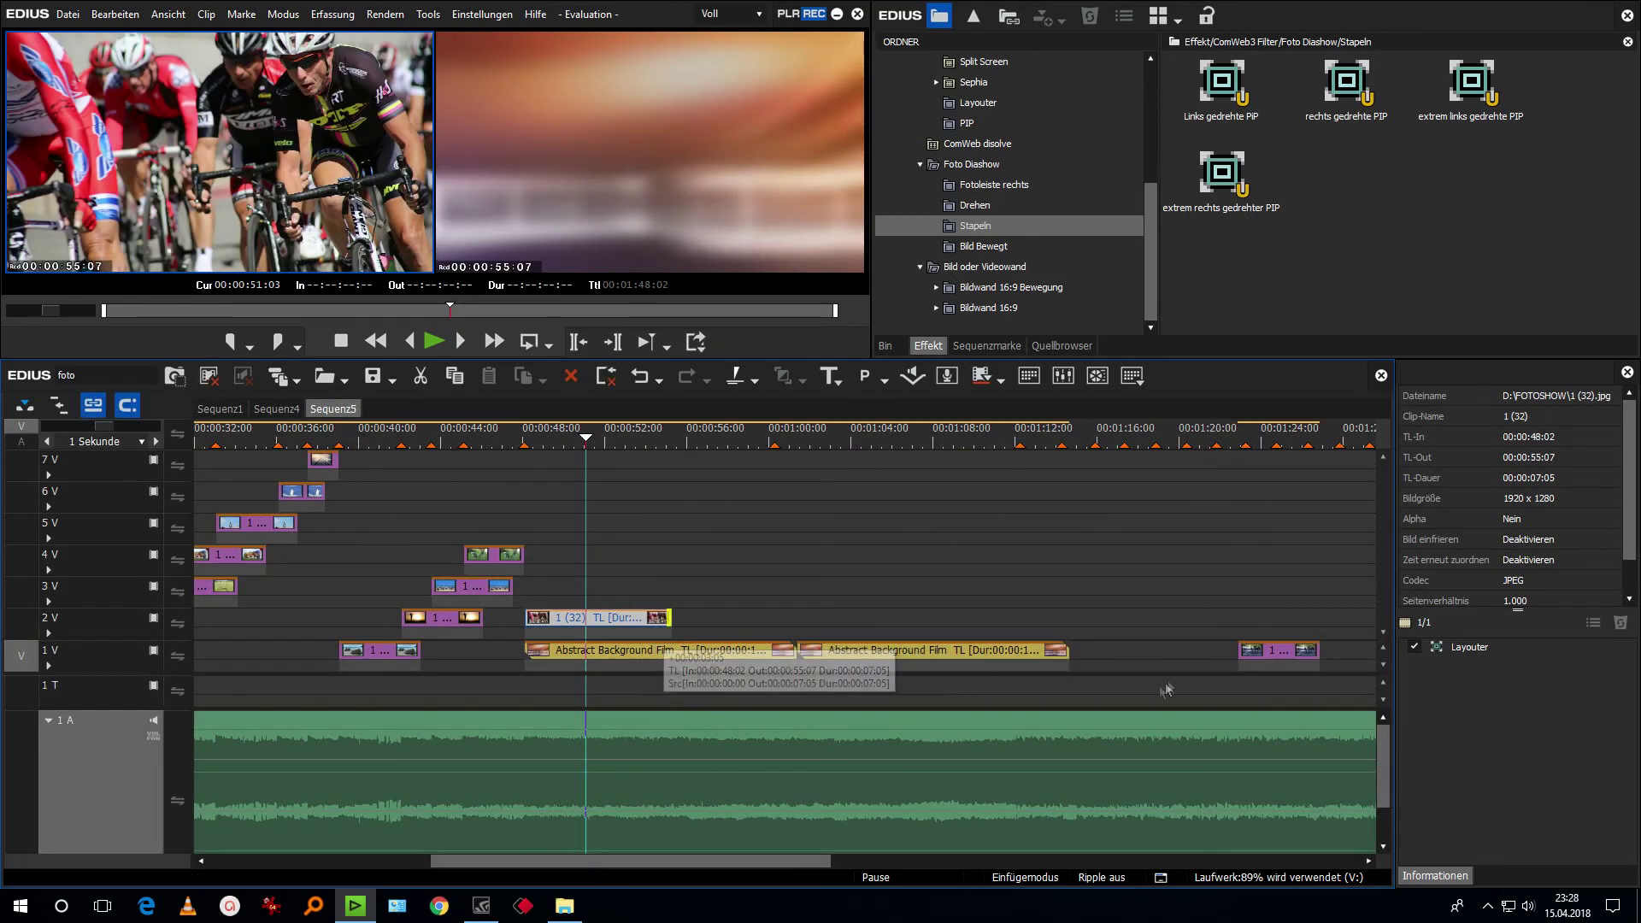
{"action": "left_click_drag", "start_coordinate": [1269, 651], "coordinate": [703, 609]}
Apply the Links gedrehte PIP preset to photo clip 1 (32) and the rechts gedrehte PIP preset to clip 1 (33).
{"action": "left_click", "coordinate": [1224, 89]}
{"action": "left_click", "coordinate": [603, 617]}
{"action": "left_click", "coordinate": [1356, 84]}
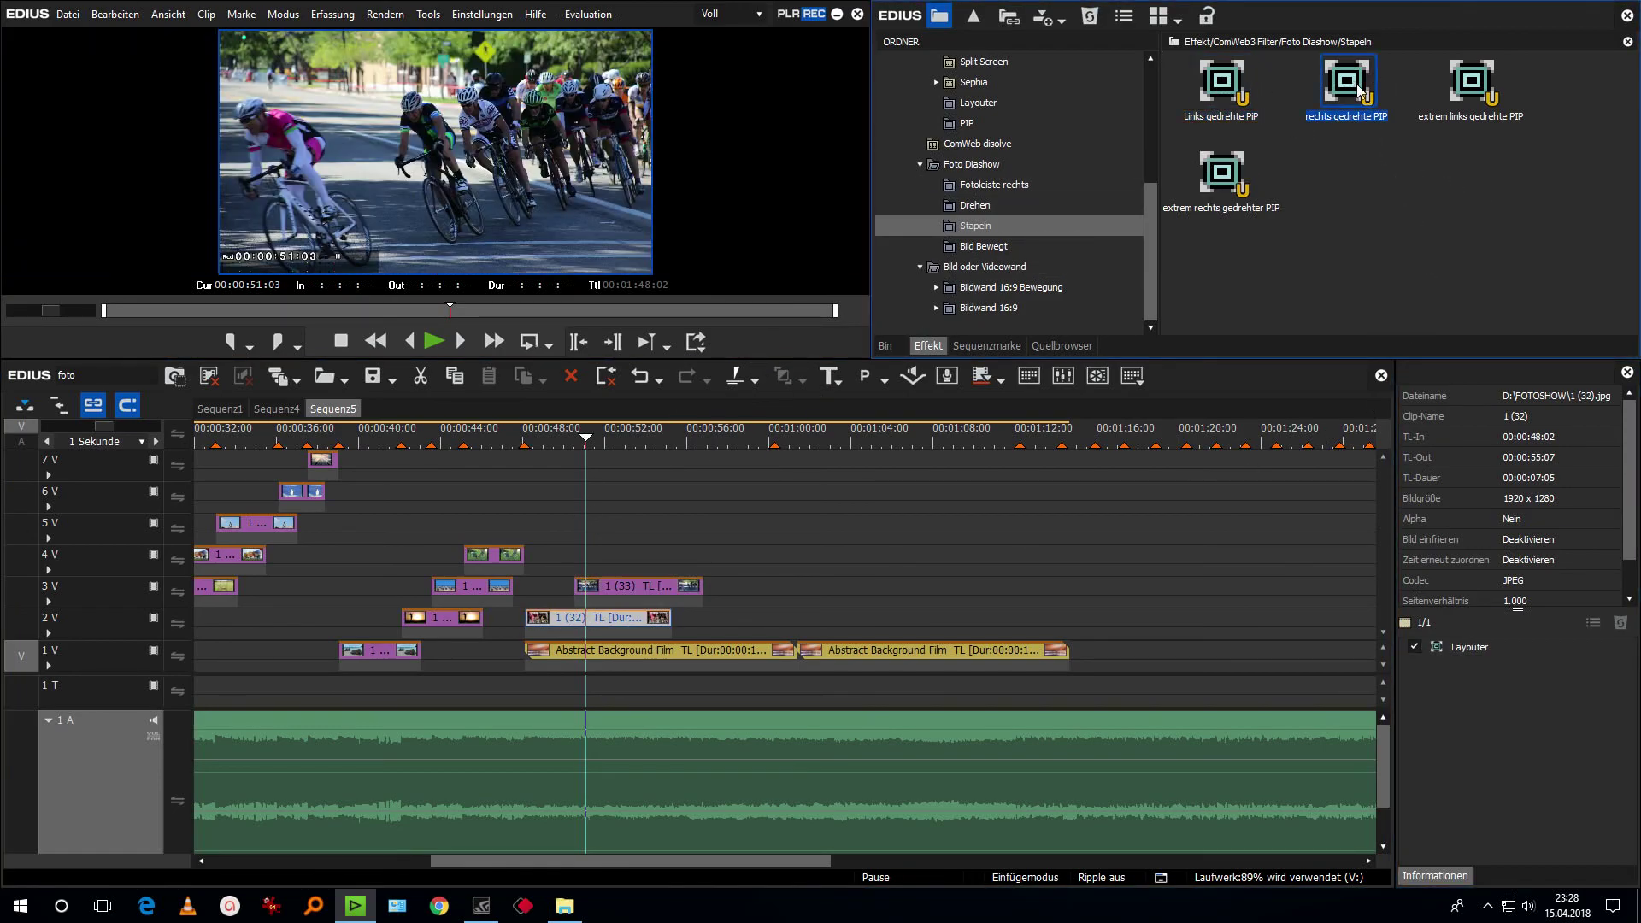
{"action": "left_click_drag", "start_coordinate": [511, 501], "coordinate": [648, 596]}
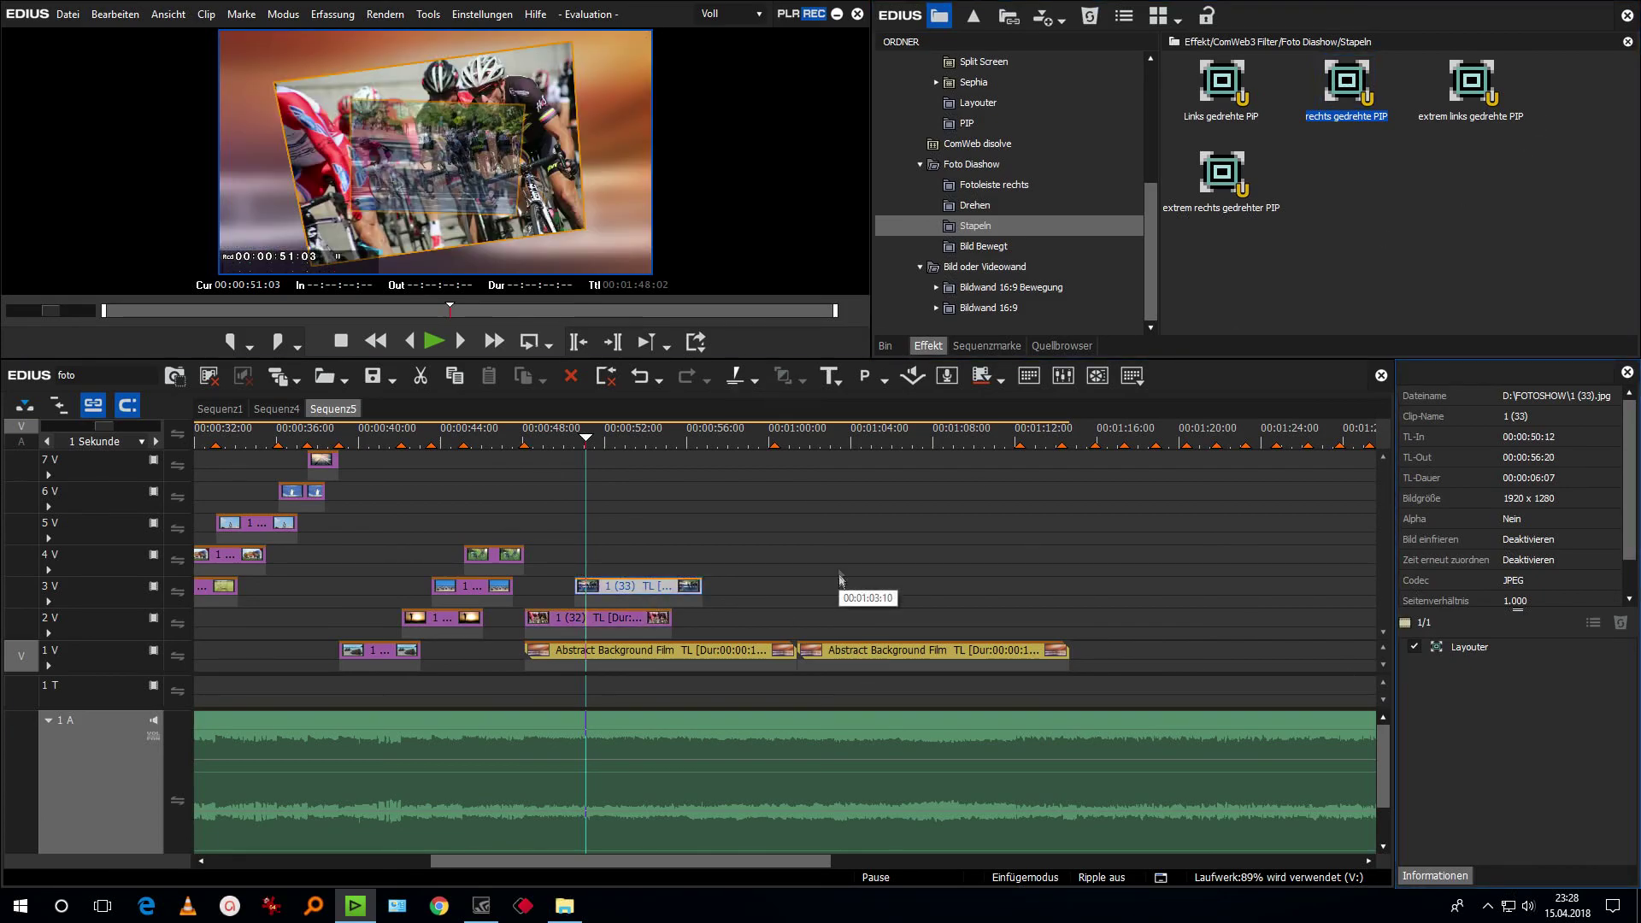
Place ten photos from the FOTOSHOW bin folder, starting with 1 (39), in sequence on track 3 V at 00:01:13:17.
{"action": "left_click", "coordinate": [885, 346]}
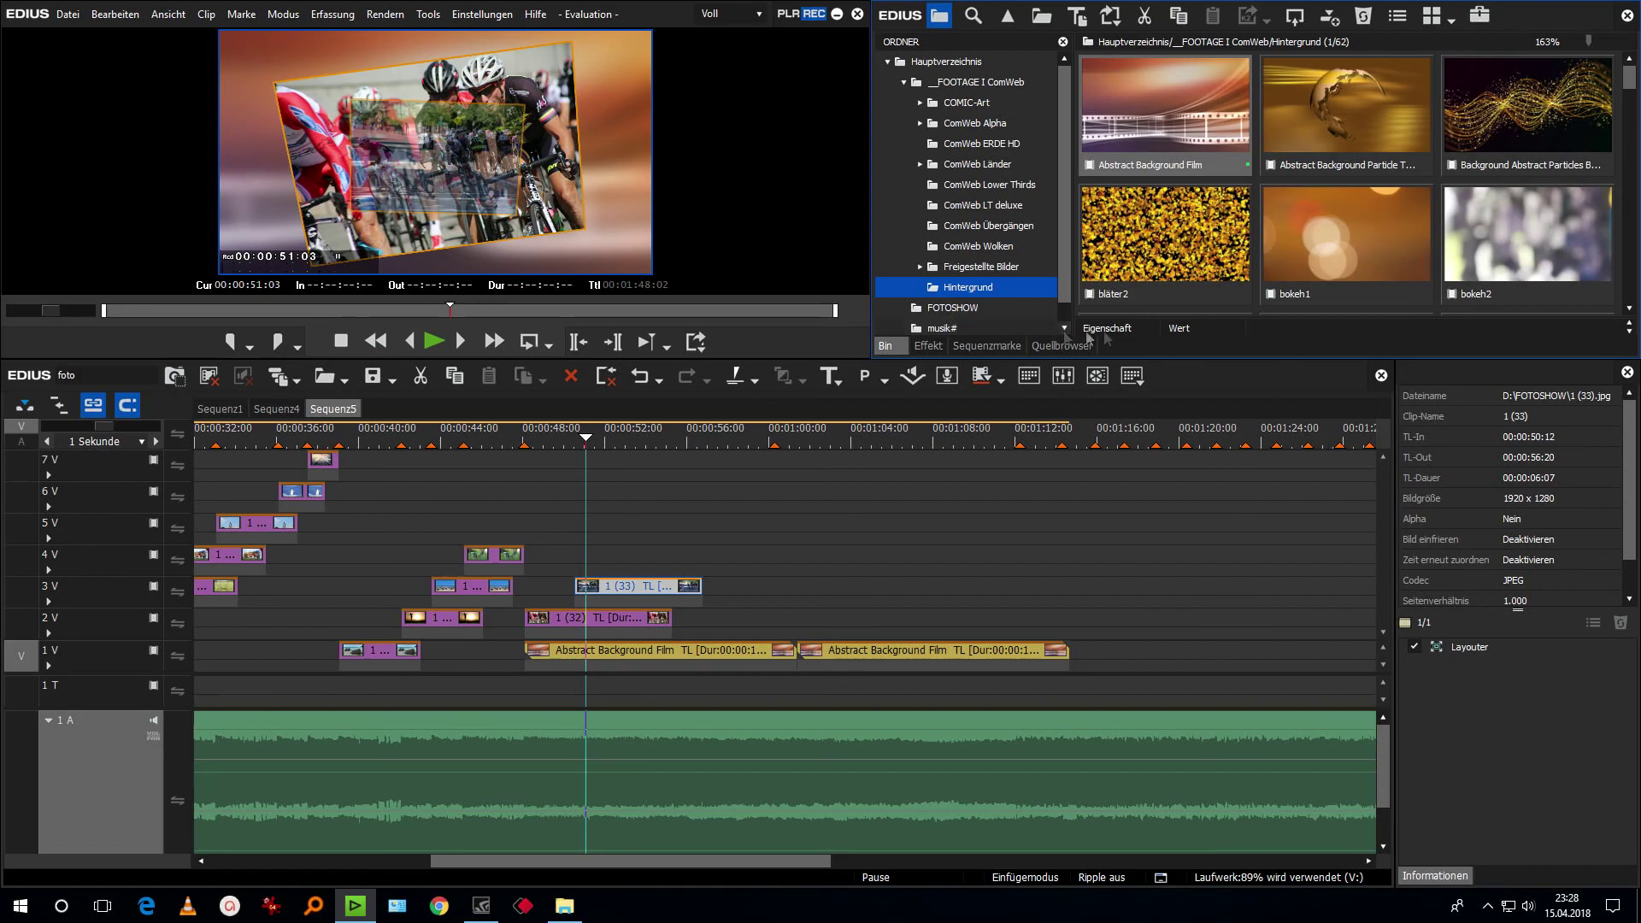
{"action": "left_click", "coordinate": [900, 83]}
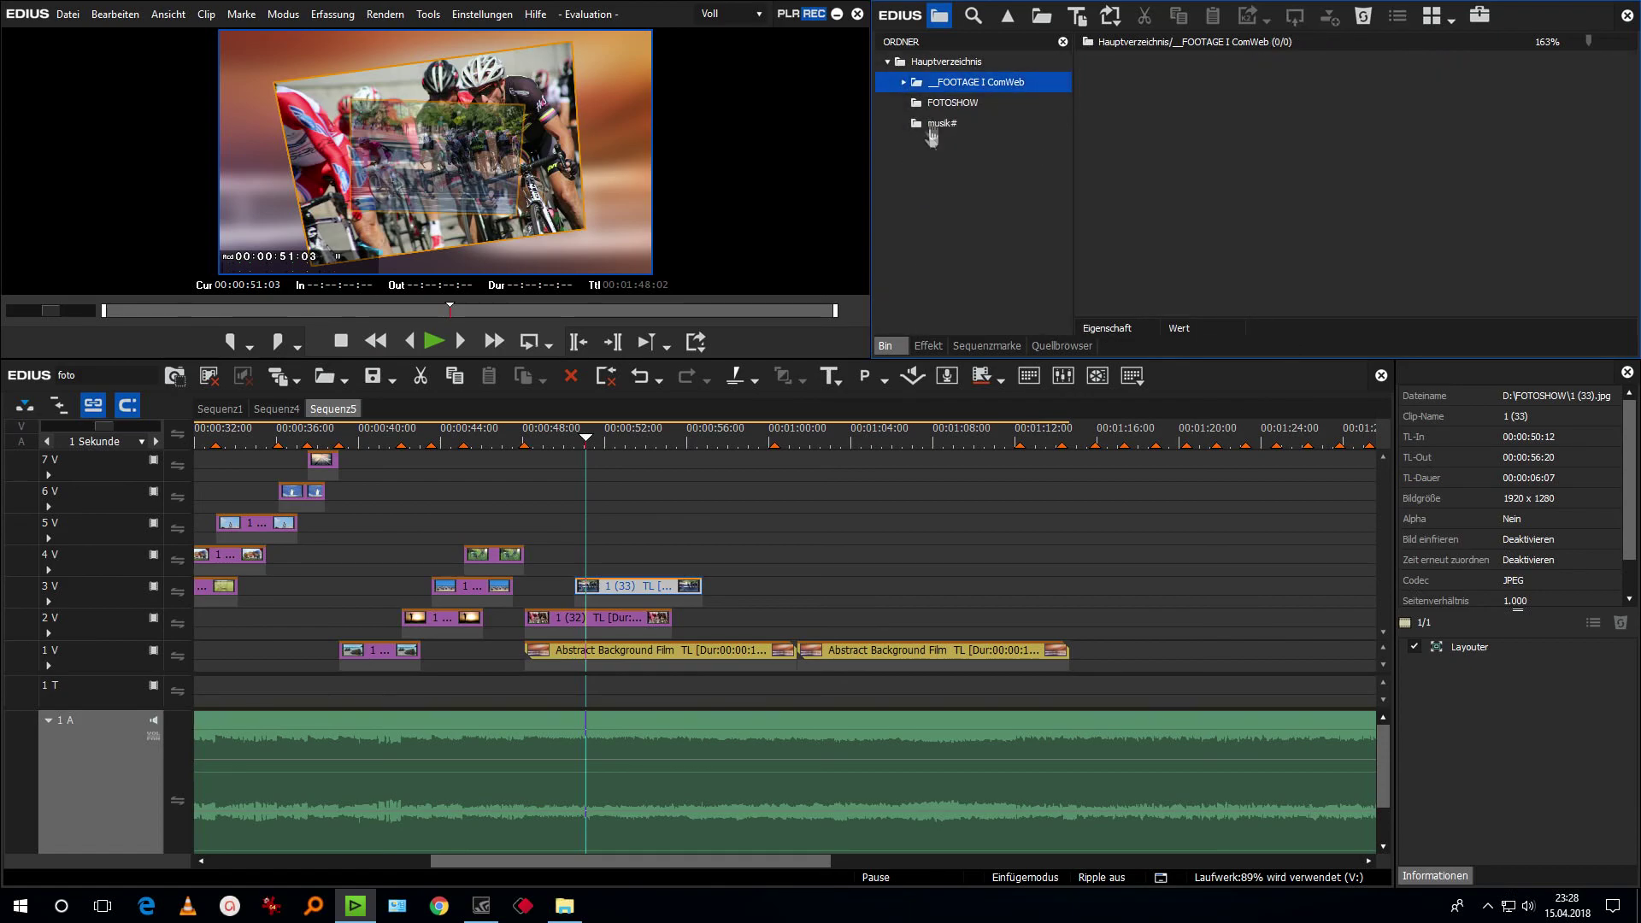
{"action": "left_click", "coordinate": [916, 105]}
{"action": "scroll", "coordinate": [1523, 246], "scroll_direction": "down", "scroll_amount": 5}
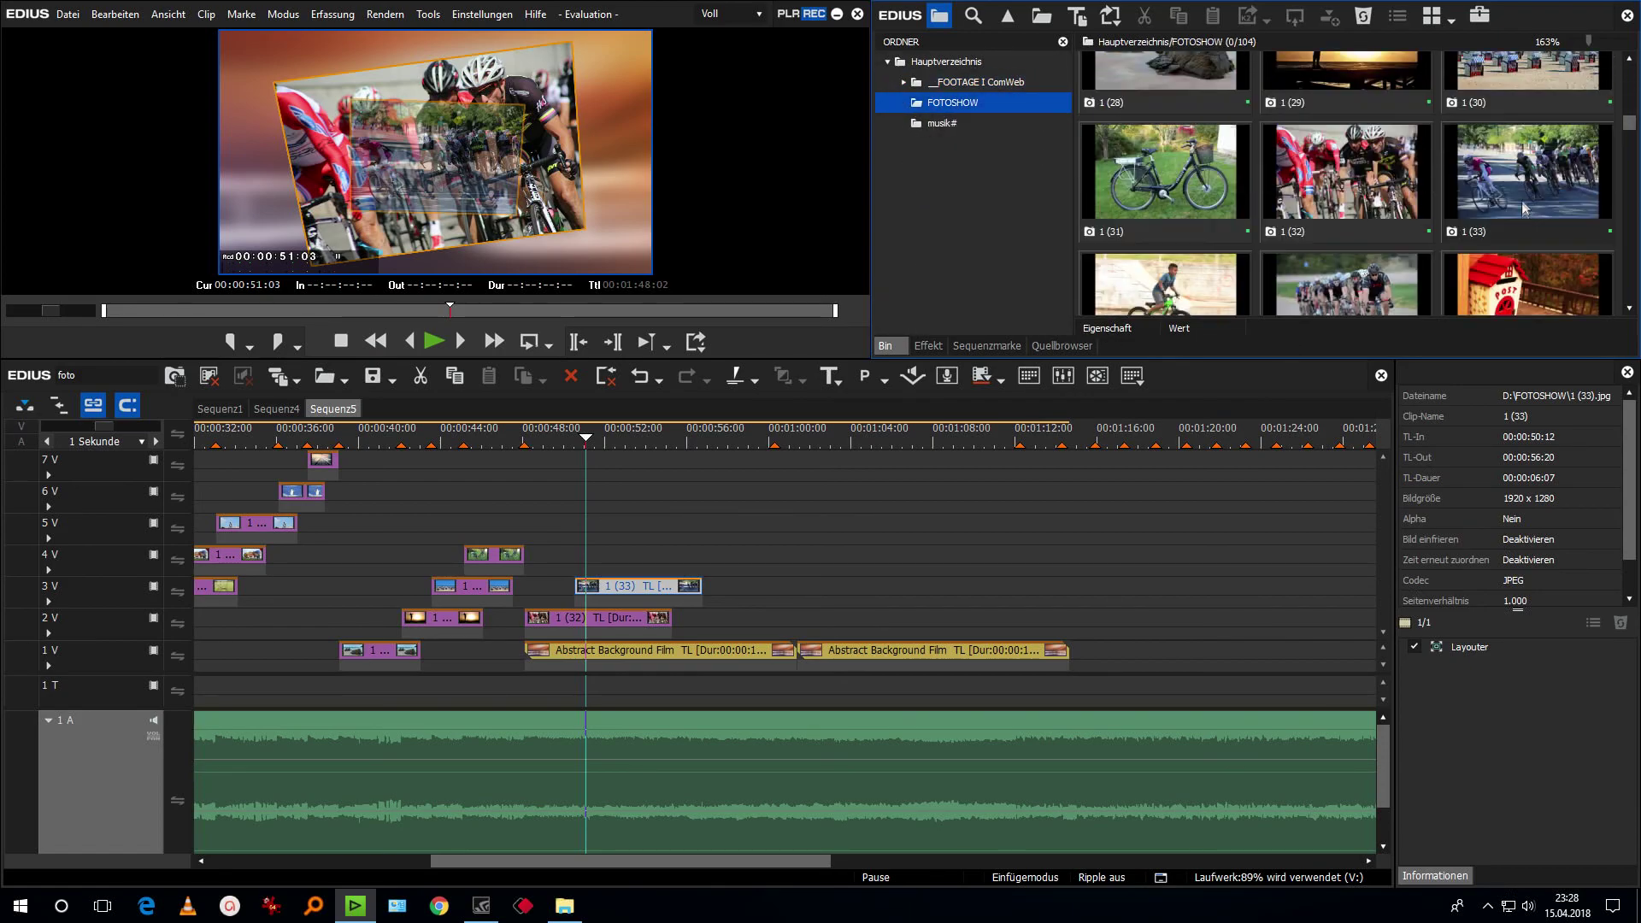
{"action": "scroll", "coordinate": [1521, 246], "scroll_direction": "up", "scroll_amount": 2}
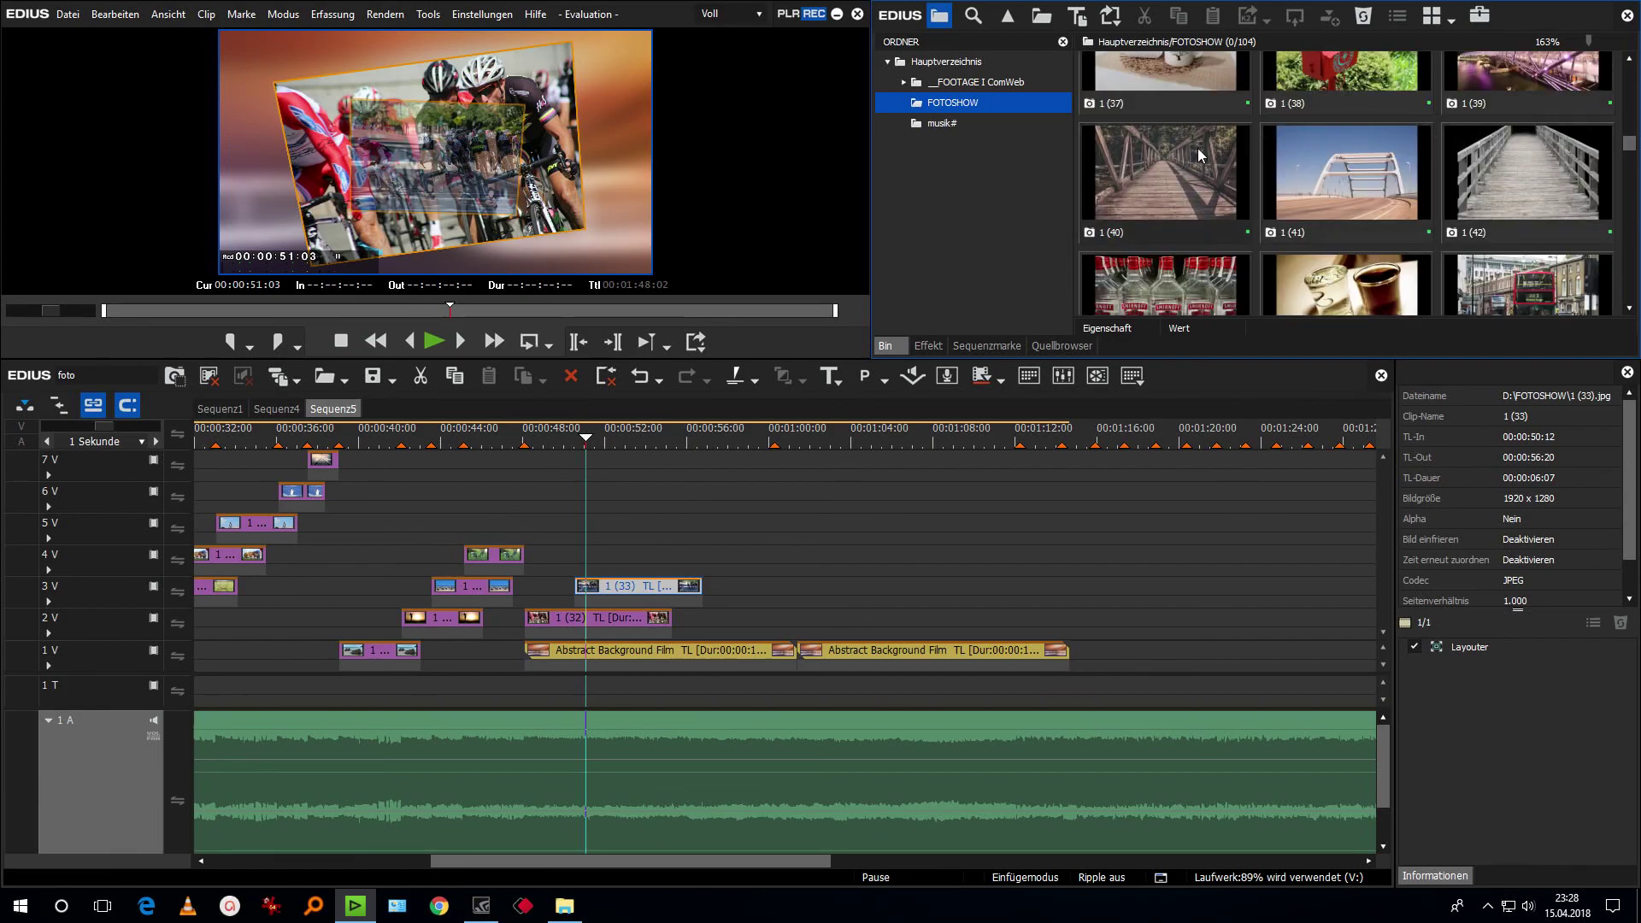
{"action": "left_click", "coordinate": [1475, 74]}
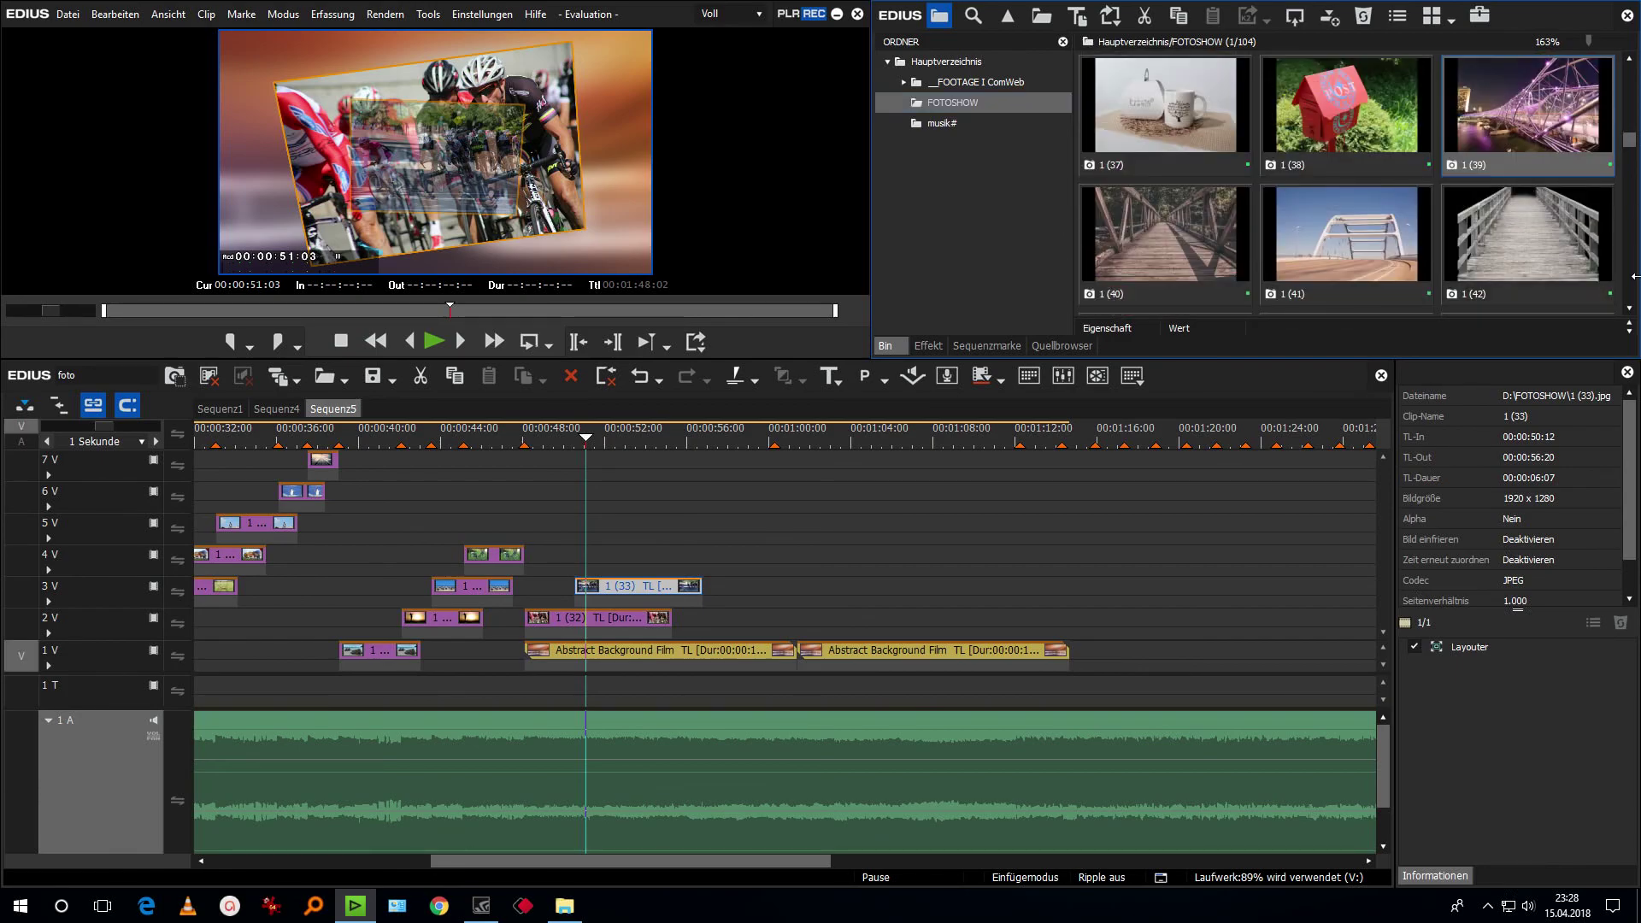
{"action": "key", "text": "shift+Down"}
{"action": "key", "text": "shift+Down"}
{"action": "key", "text": "shift+Down"}
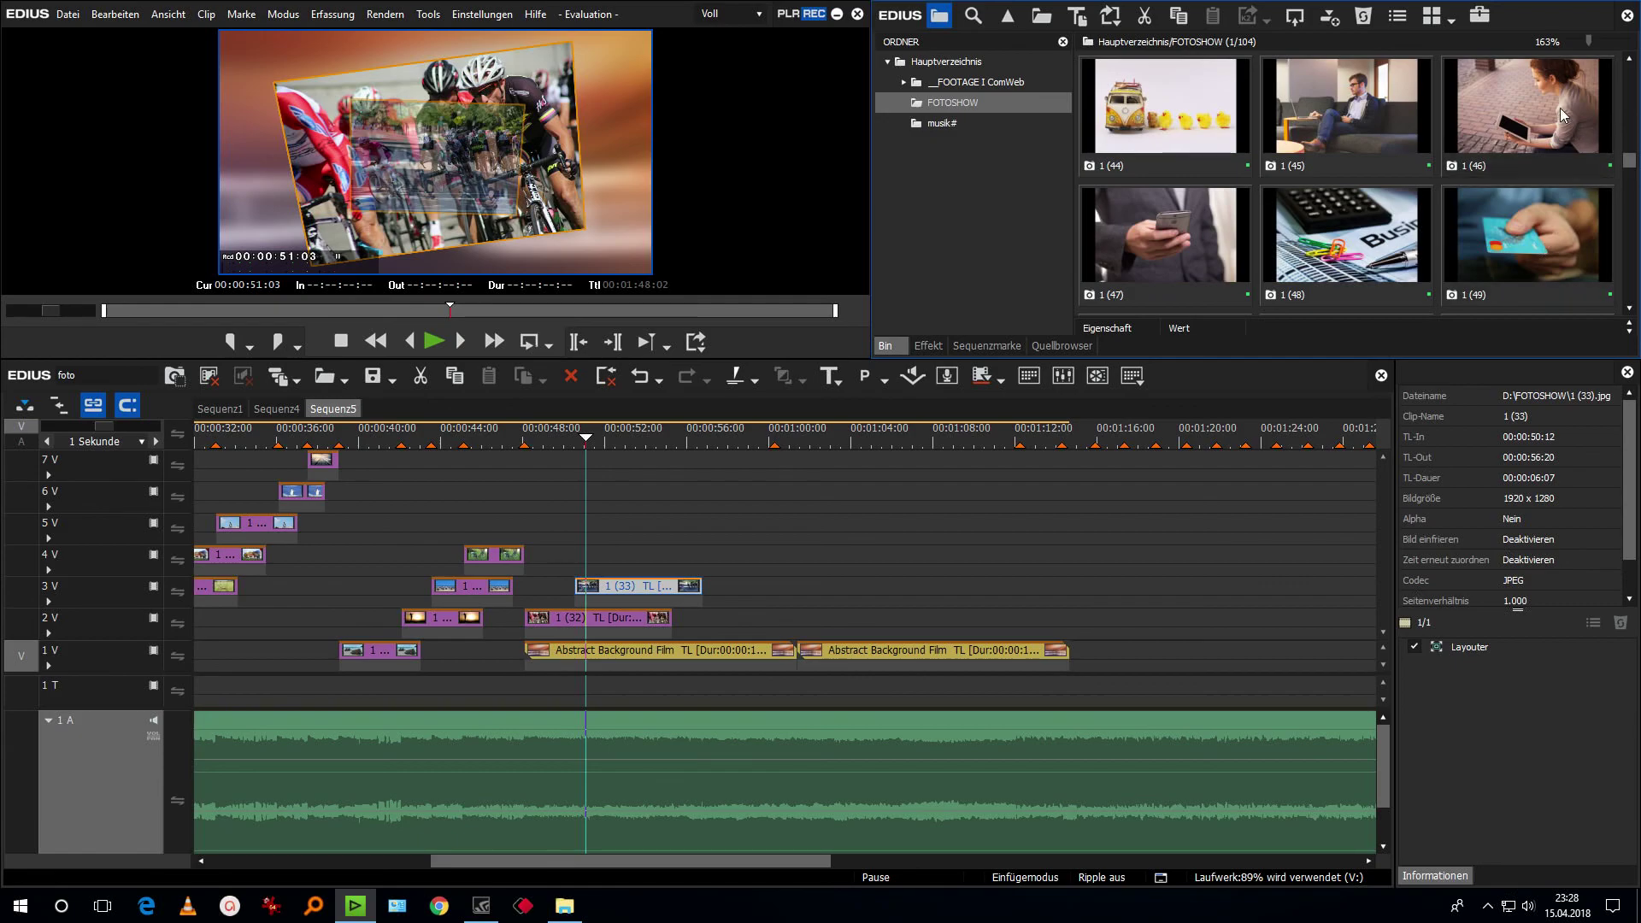
{"action": "left_click_drag", "start_coordinate": [1330, 134], "coordinate": [1123, 607]}
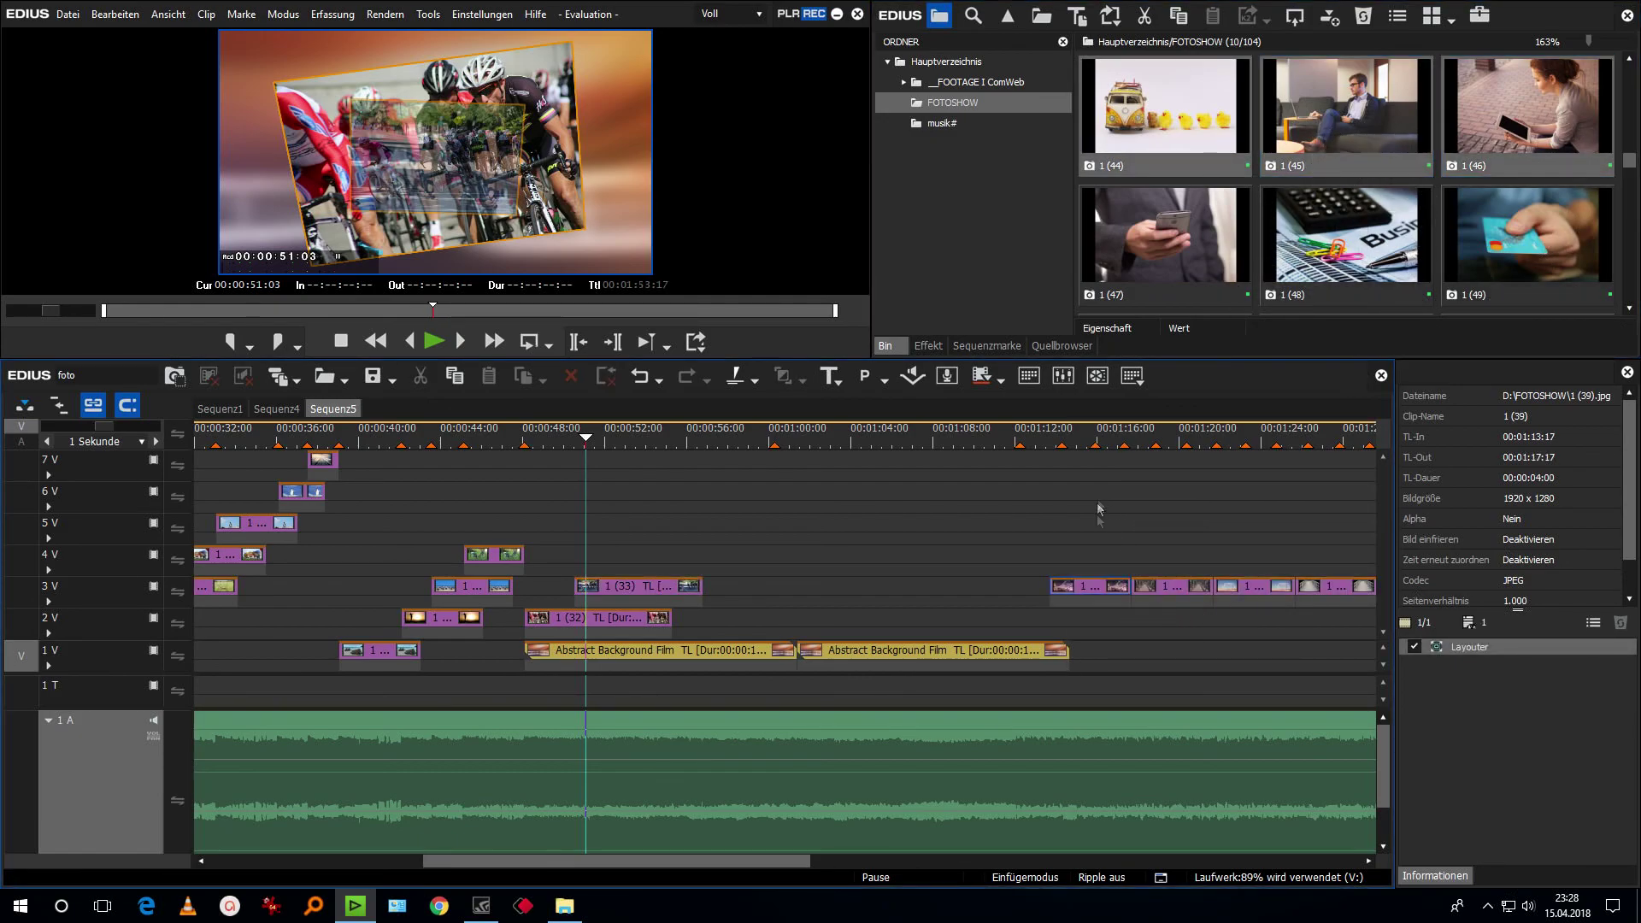
Stack photo 1 (39) on 4 V at 00:00:54:03 with extrem links gedrehte PIP and 1 (40) on 5 V at 00:00:57:10 with extrem rechts gedrehter PIP.
{"action": "left_click_drag", "start_coordinate": [698, 428], "coordinate": [646, 503]}
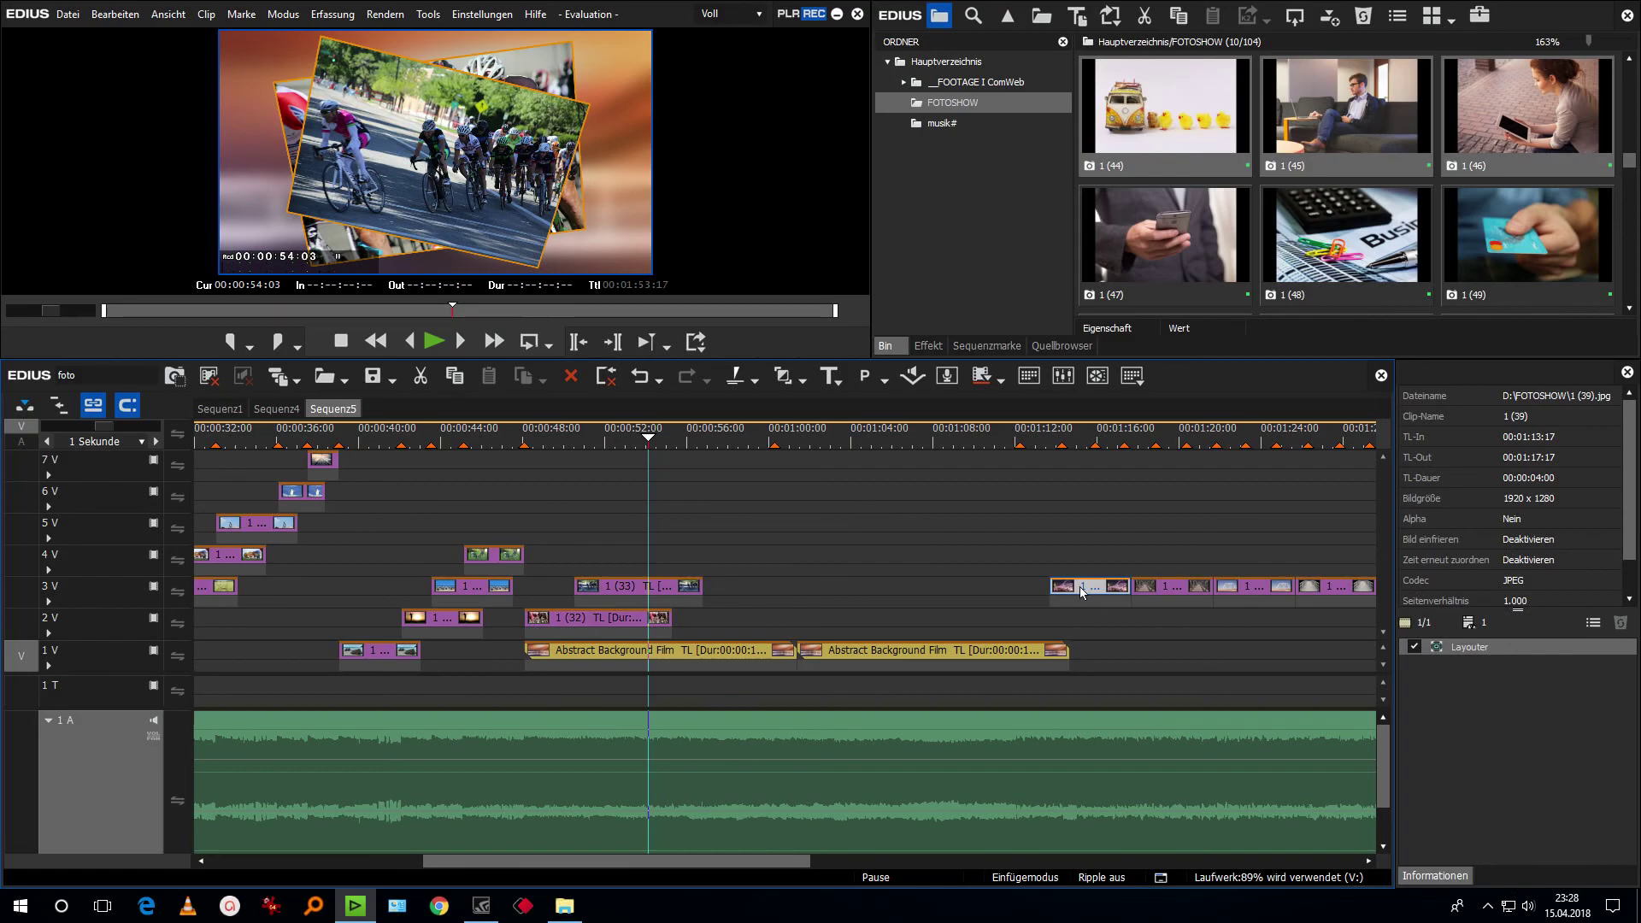
{"action": "left_click_drag", "start_coordinate": [1083, 589], "coordinate": [682, 556]}
{"action": "left_click", "coordinate": [928, 345]}
{"action": "left_click", "coordinate": [1478, 85]}
{"action": "left_click_drag", "start_coordinate": [1445, 111], "coordinate": [723, 554]}
{"action": "left_click_drag", "start_coordinate": [1163, 591], "coordinate": [760, 523]}
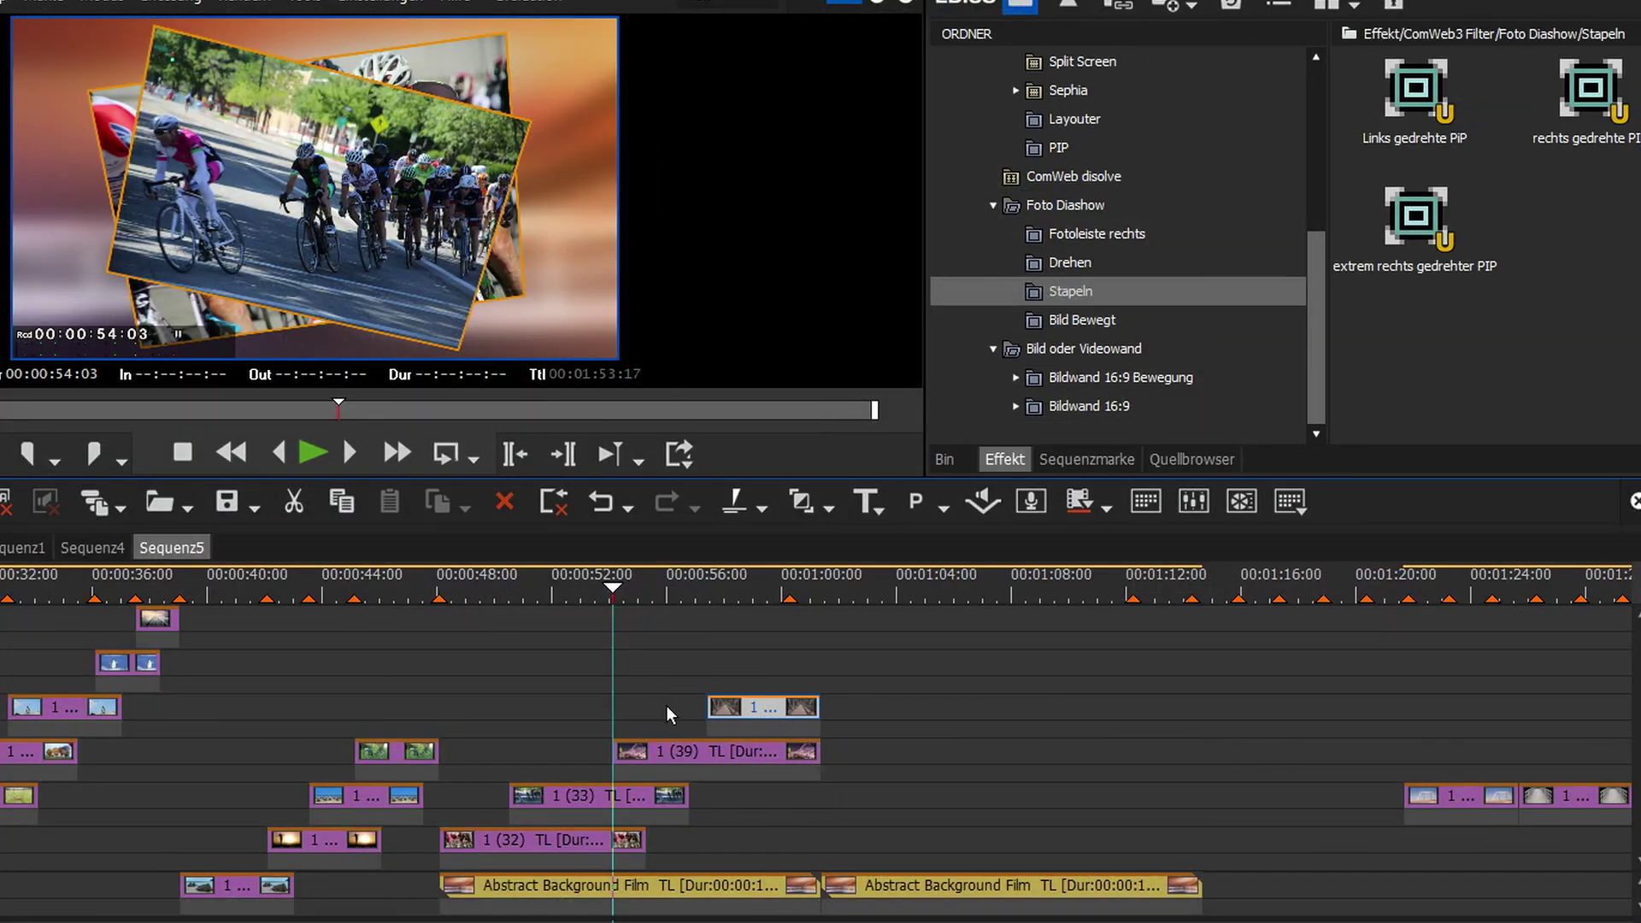
{"action": "left_click_drag", "start_coordinate": [1414, 218], "coordinate": [782, 718]}
Play back the stacked photos from 00:00:48:02 and compare them with the passage from 00:01:05:20 in Sequenz1.
{"action": "left_click", "coordinate": [441, 591]}
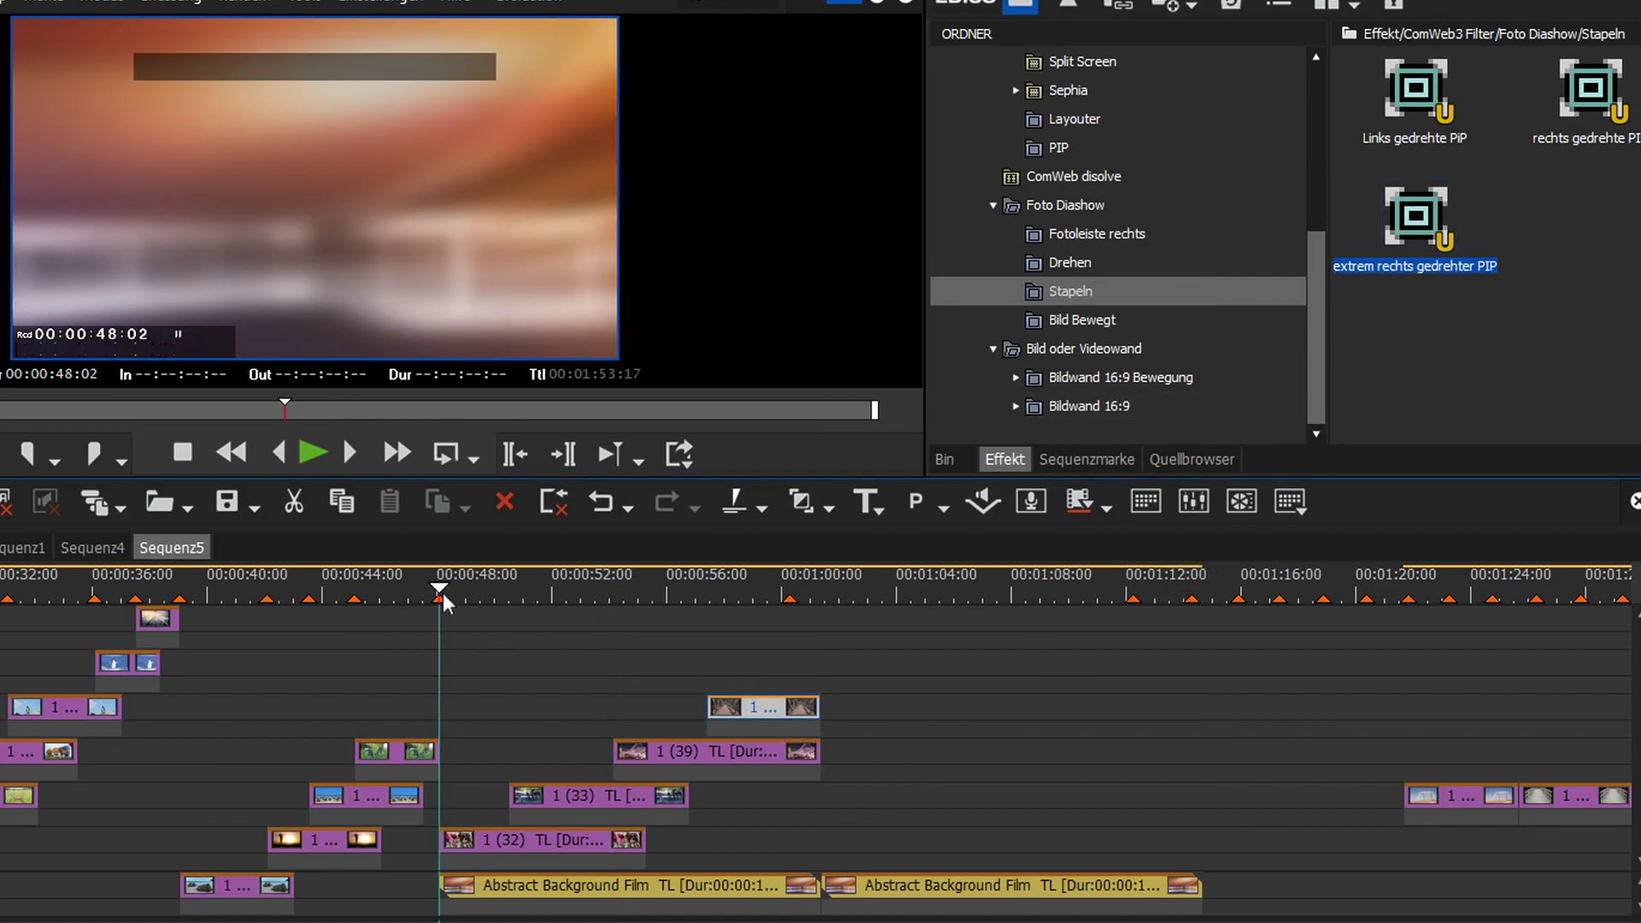
{"action": "key", "text": "space"}
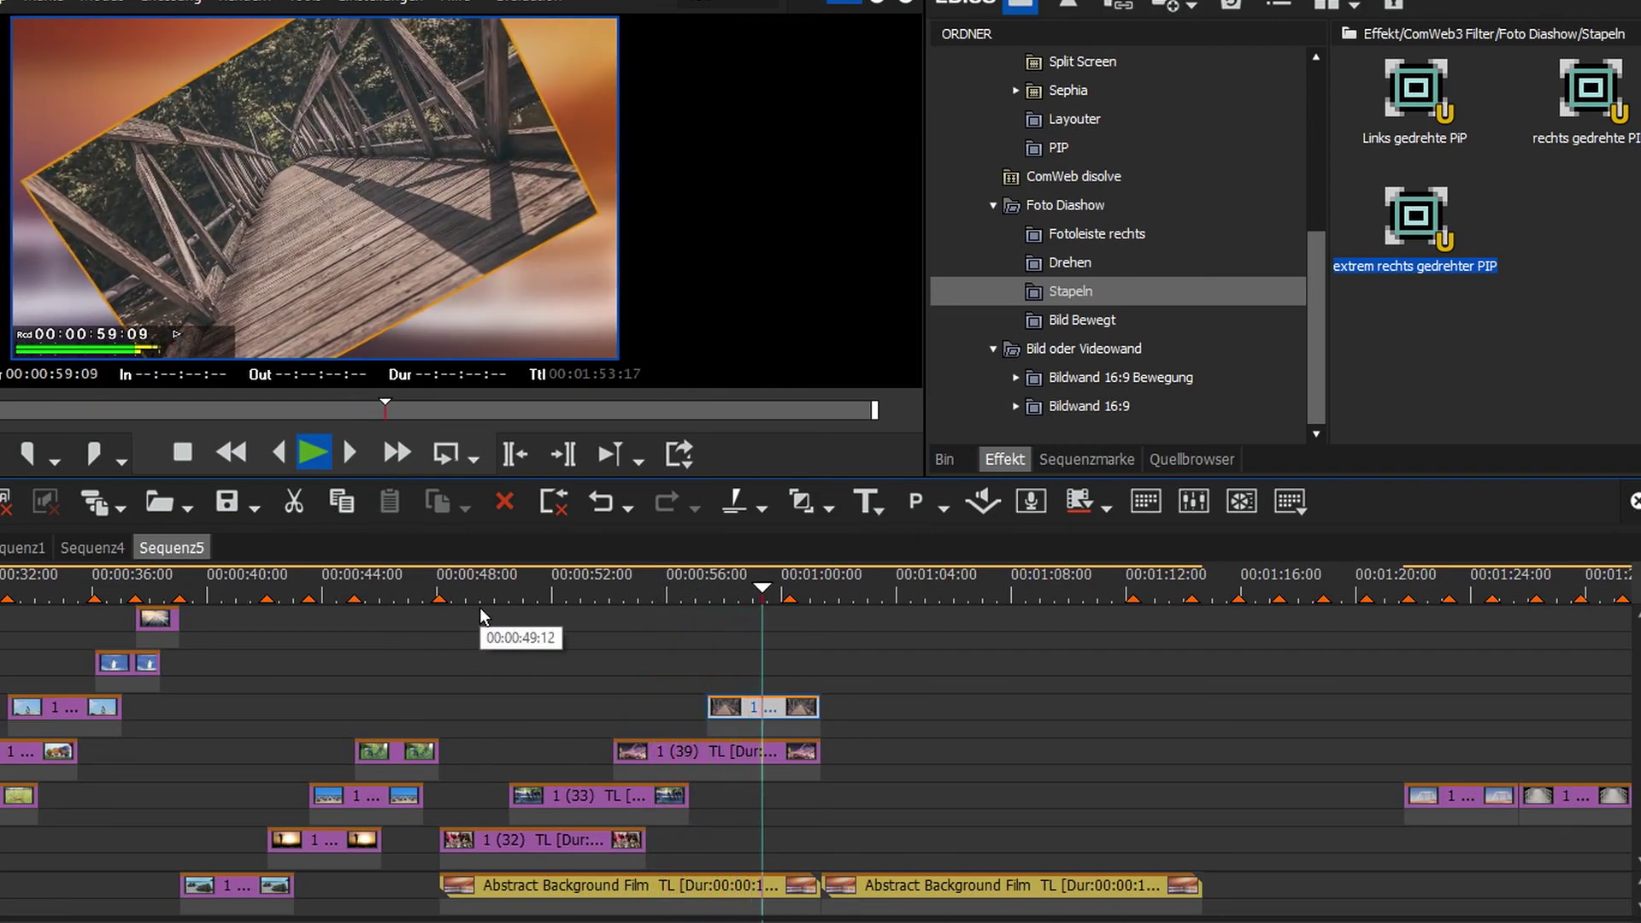
{"action": "key", "text": "space"}
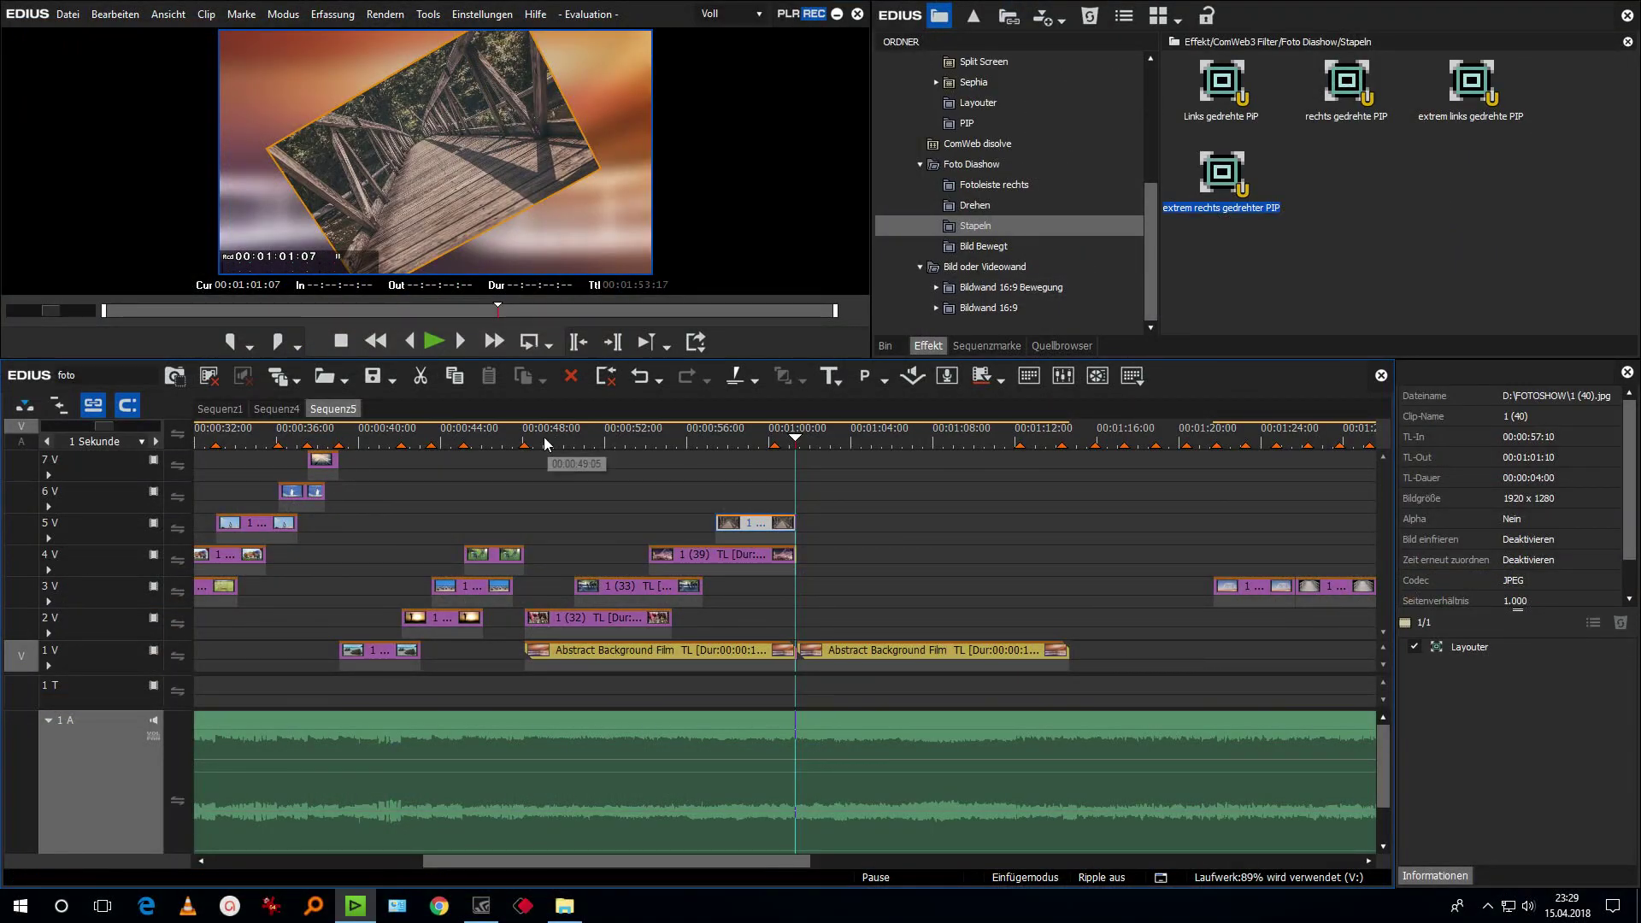
{"action": "left_click_drag", "start_coordinate": [749, 450], "coordinate": [715, 450]}
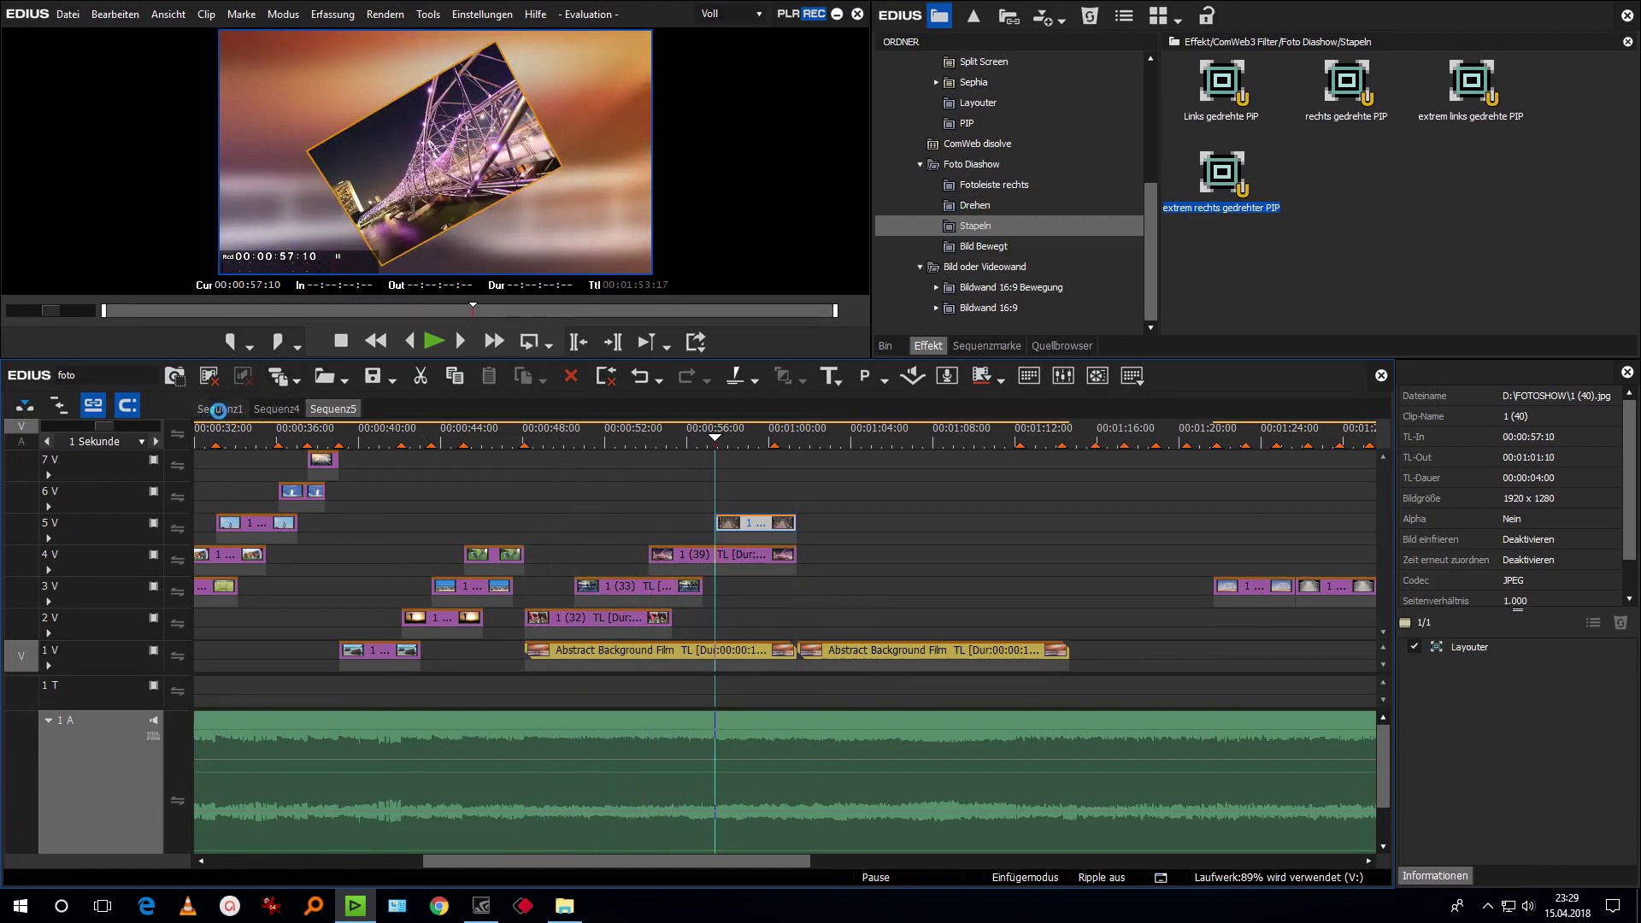
{"action": "left_click", "coordinate": [863, 443]}
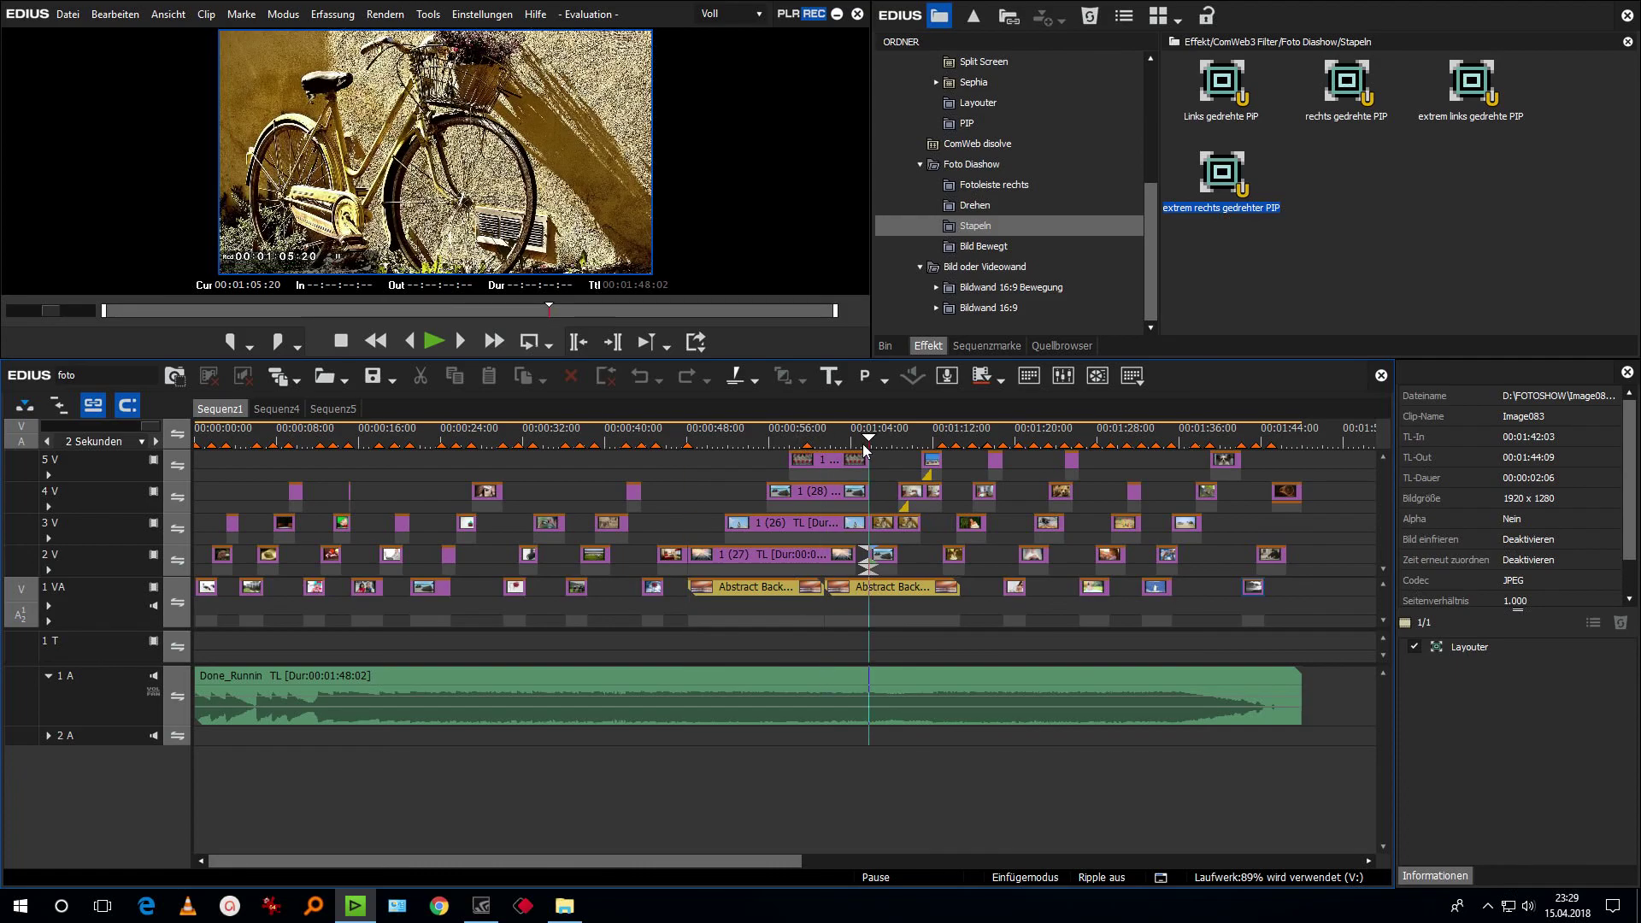
{"action": "key", "text": "space"}
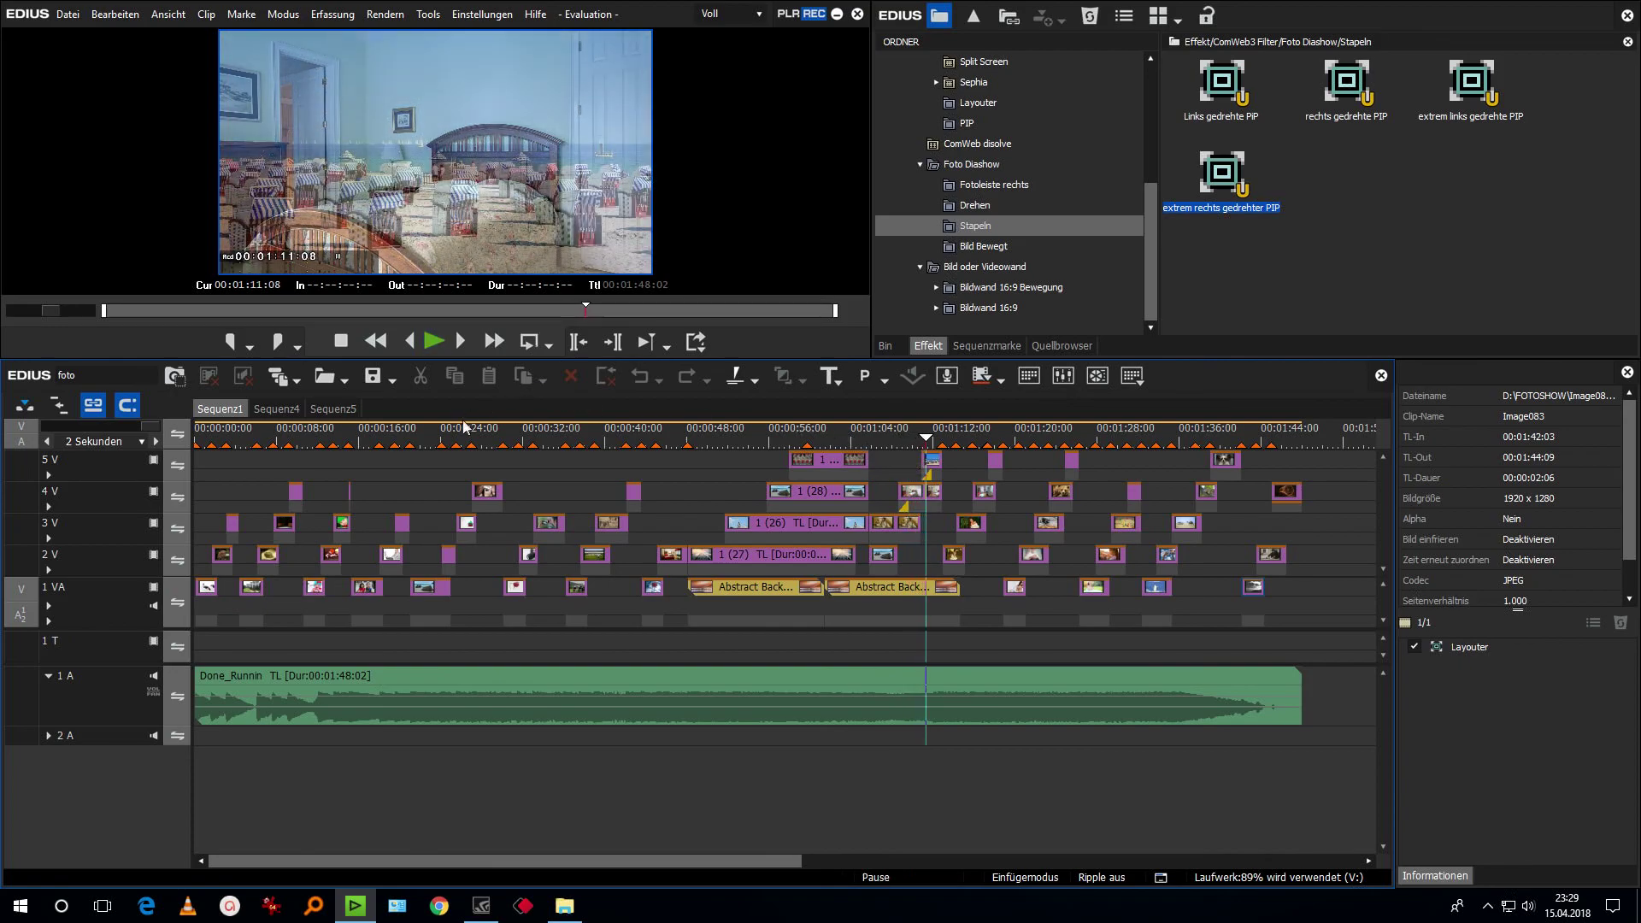
In Sequenz5, lengthen photo 1 (40) and stack photo 1 (41) on track 6 V from 00:00:59:19 to 00:01:05:10 with the Links gedrehte PIP preset.
{"action": "left_click", "coordinate": [332, 408]}
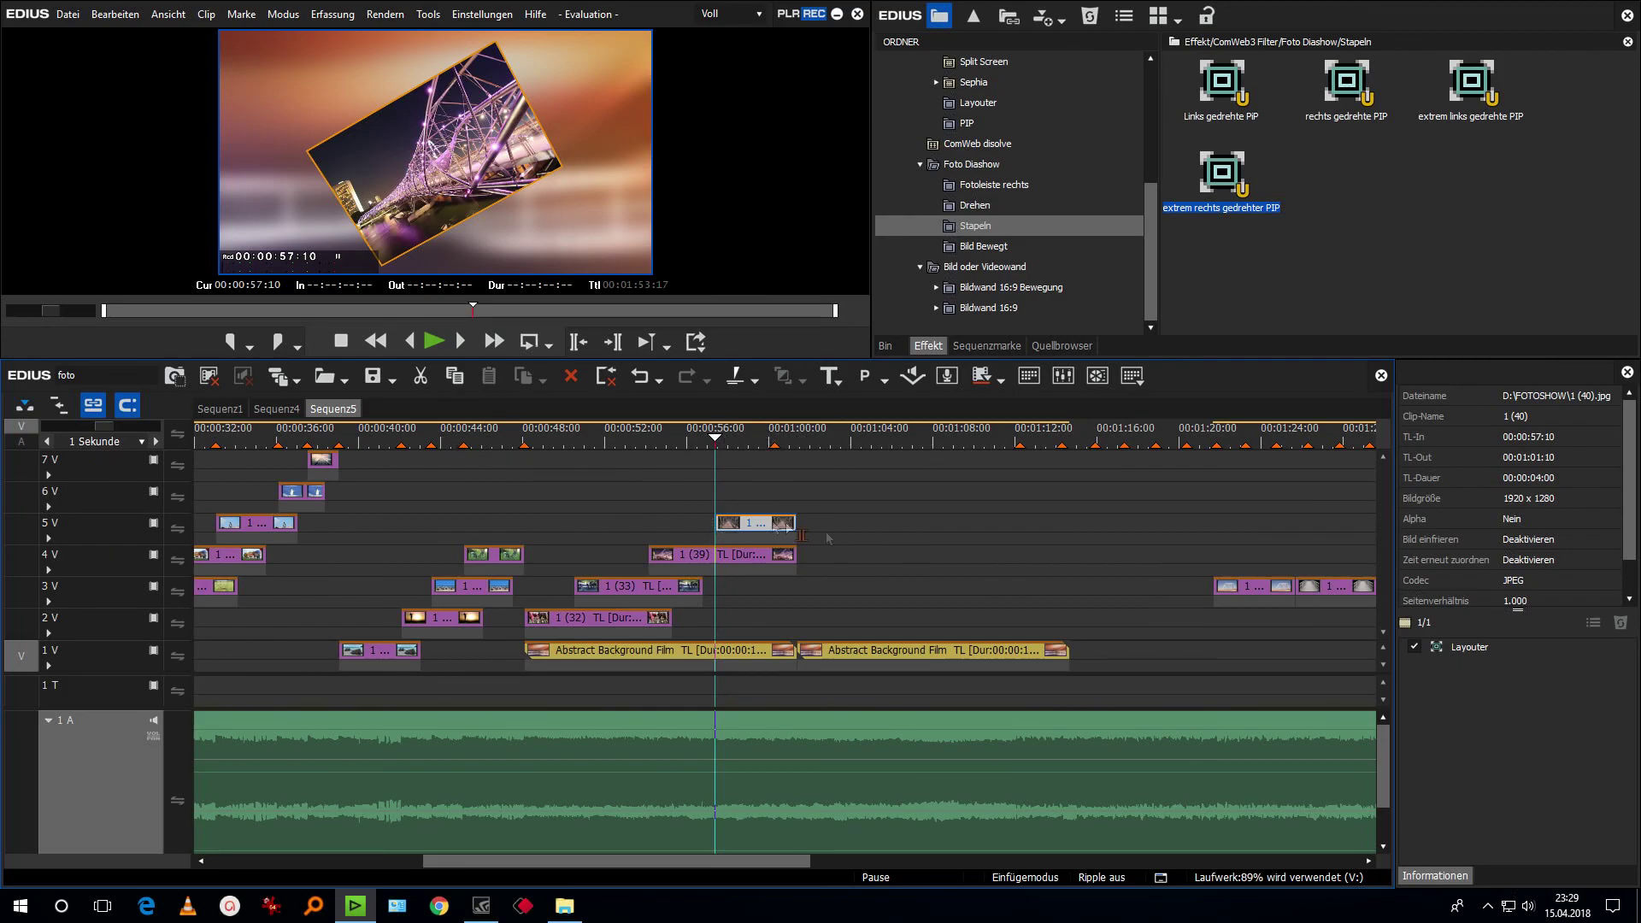
{"action": "left_click_drag", "start_coordinate": [804, 528], "coordinate": [846, 528]}
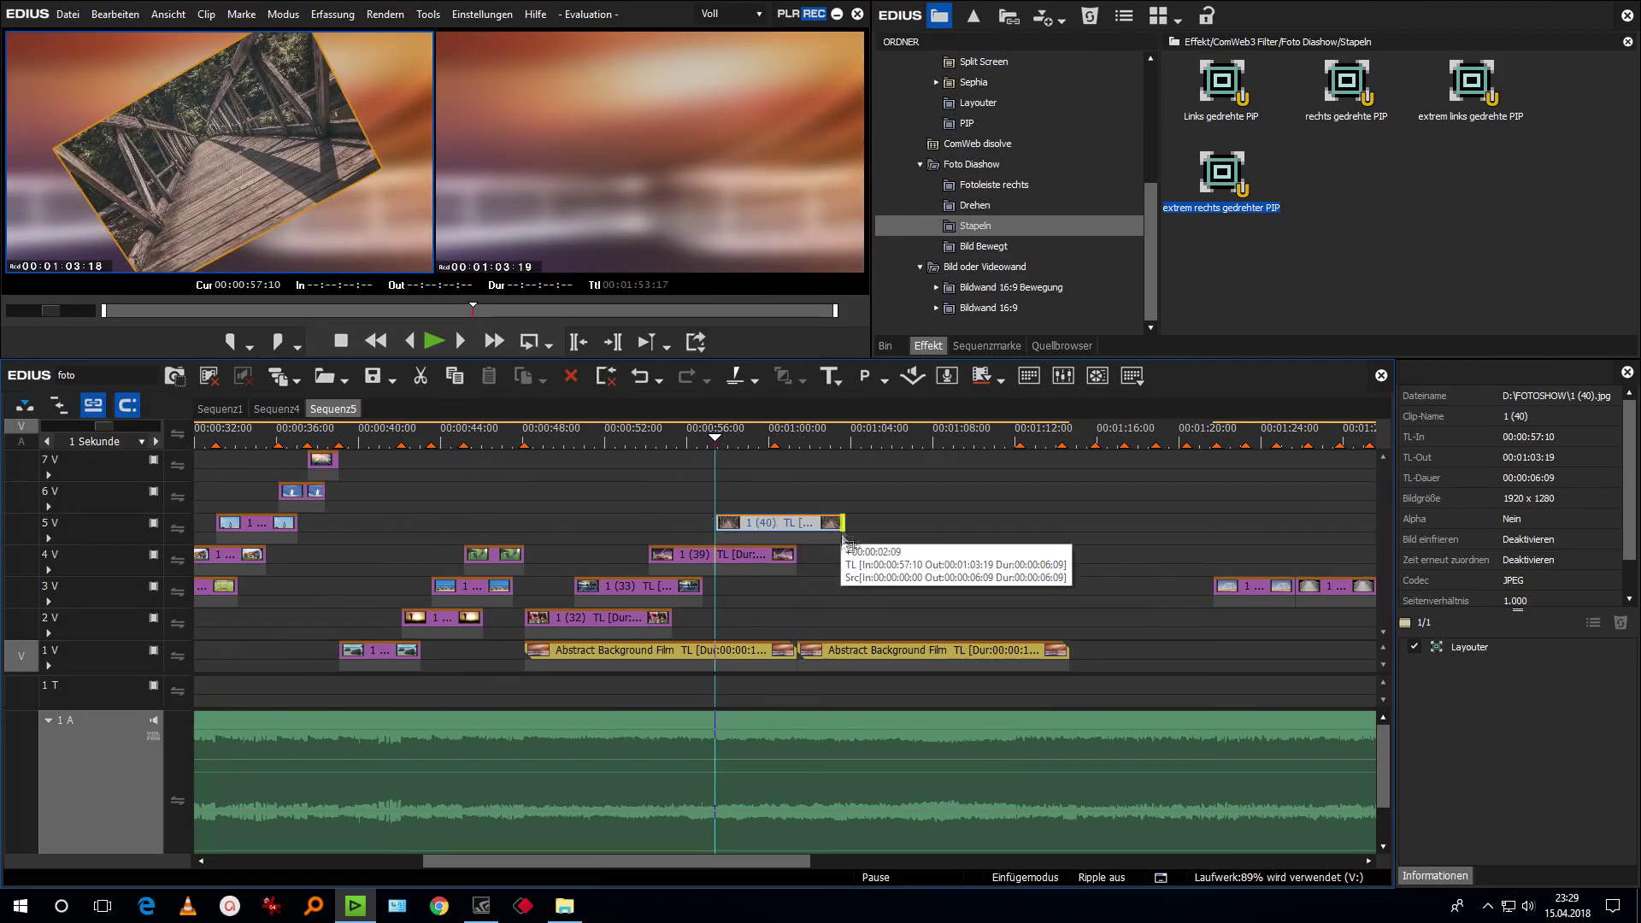
{"action": "left_click", "coordinate": [1248, 590]}
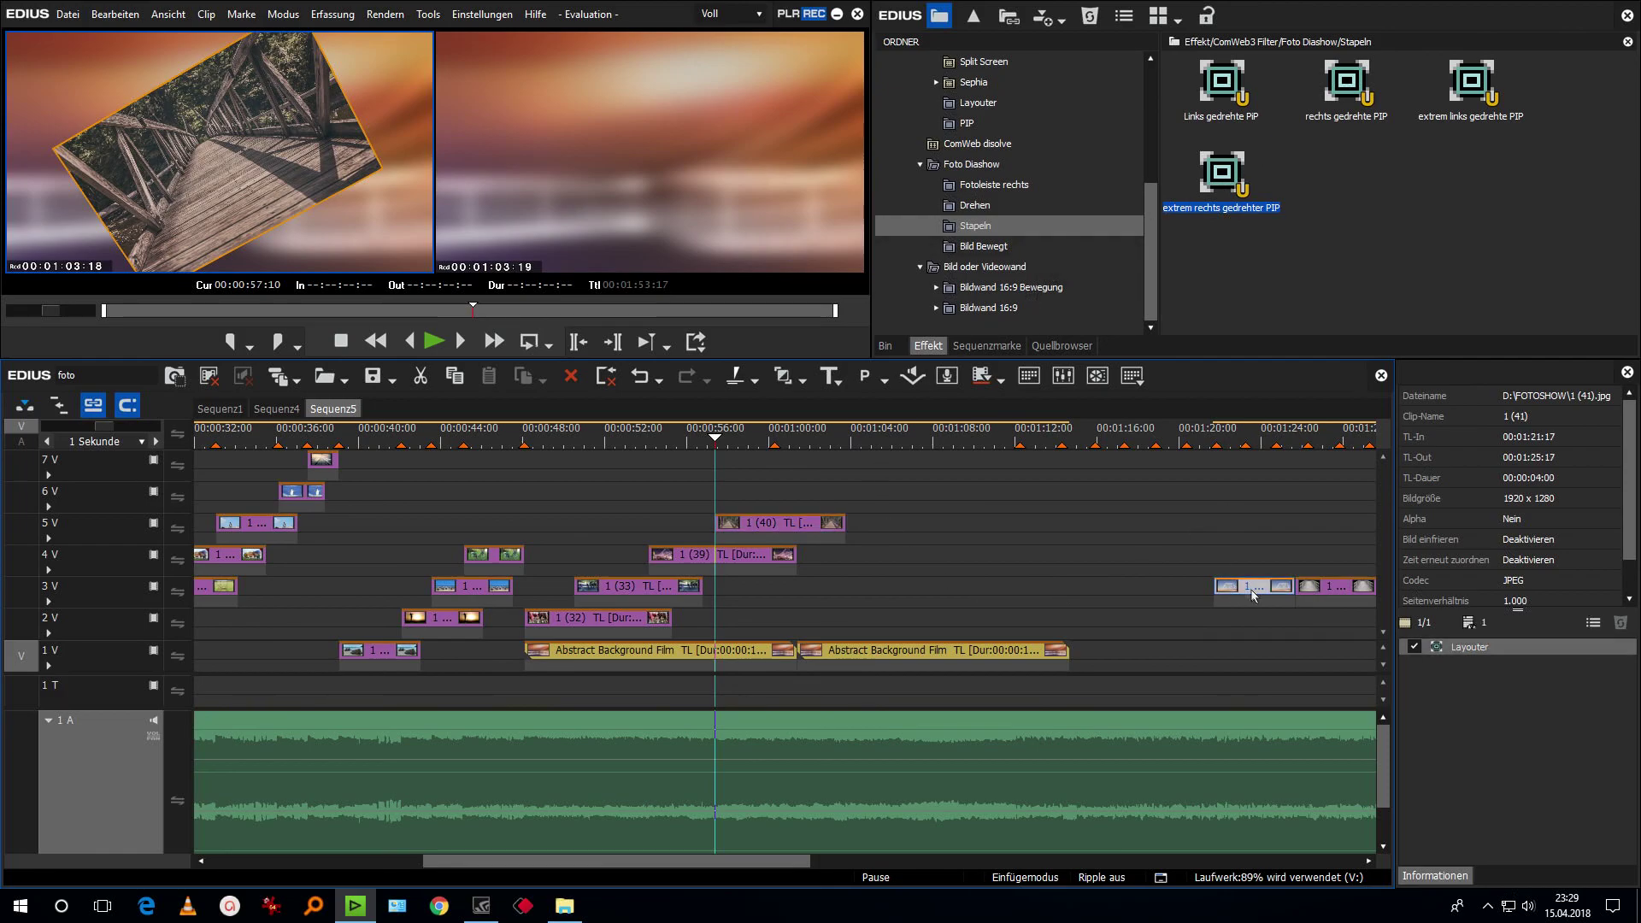
{"action": "left_click_drag", "start_coordinate": [1253, 590], "coordinate": [820, 525]}
{"action": "left_click", "coordinate": [812, 493]}
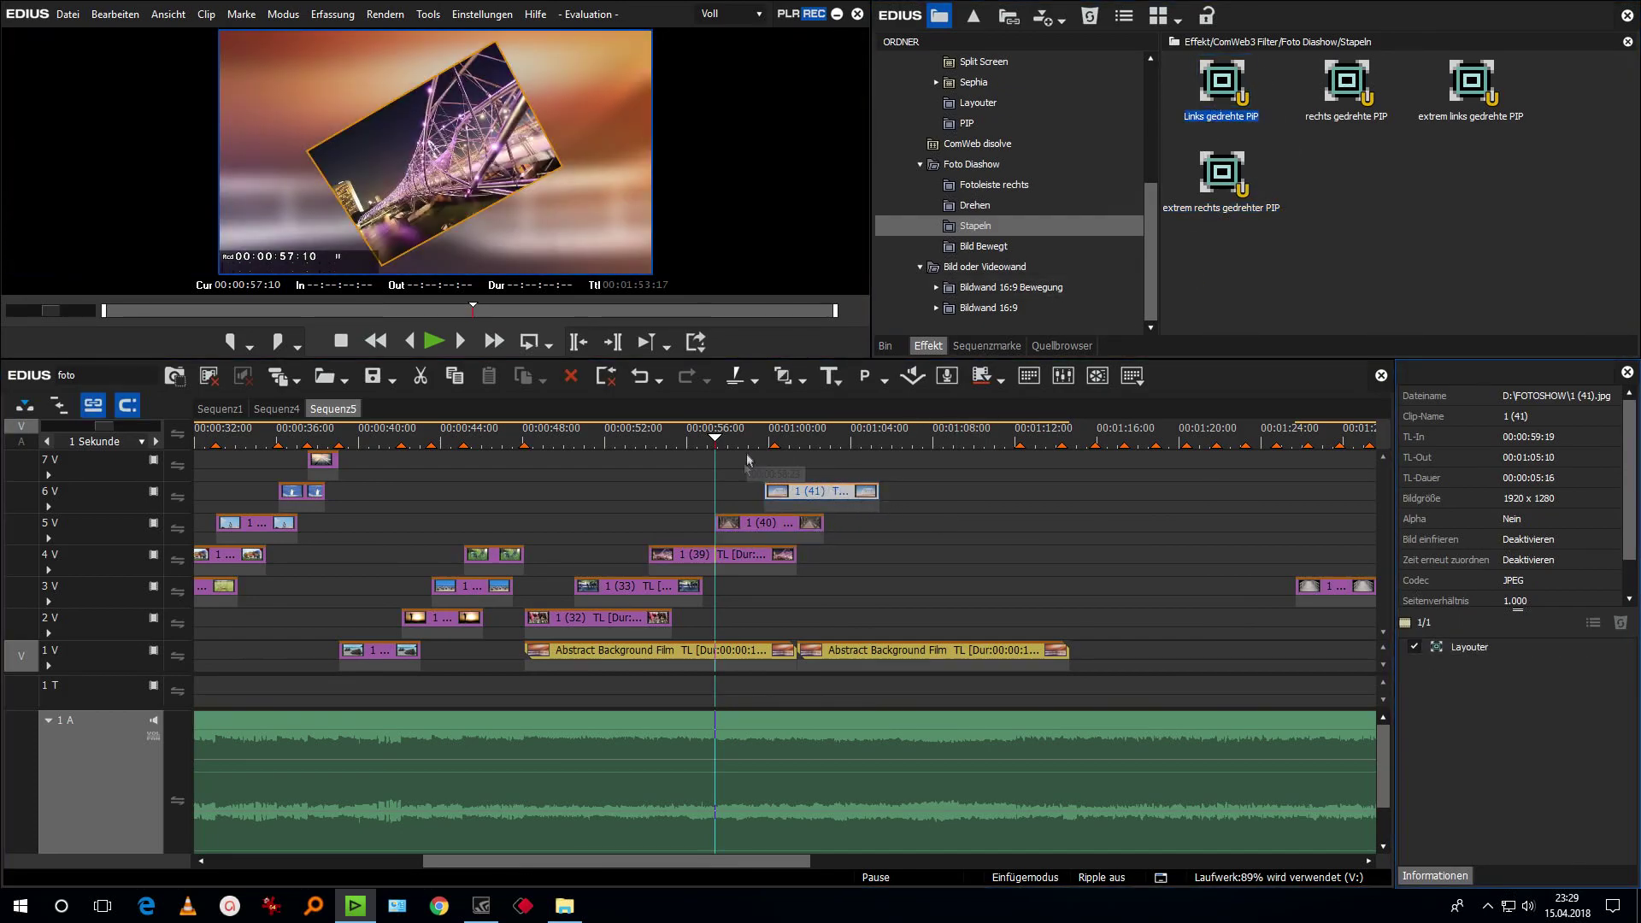
Stagger photos 1 (42), 1 (3) and 1 (2) on tracks 4 V, 5 V and 6 V, starting at 00:01:05:10.
{"action": "left_click_drag", "start_coordinate": [1337, 586], "coordinate": [919, 583]}
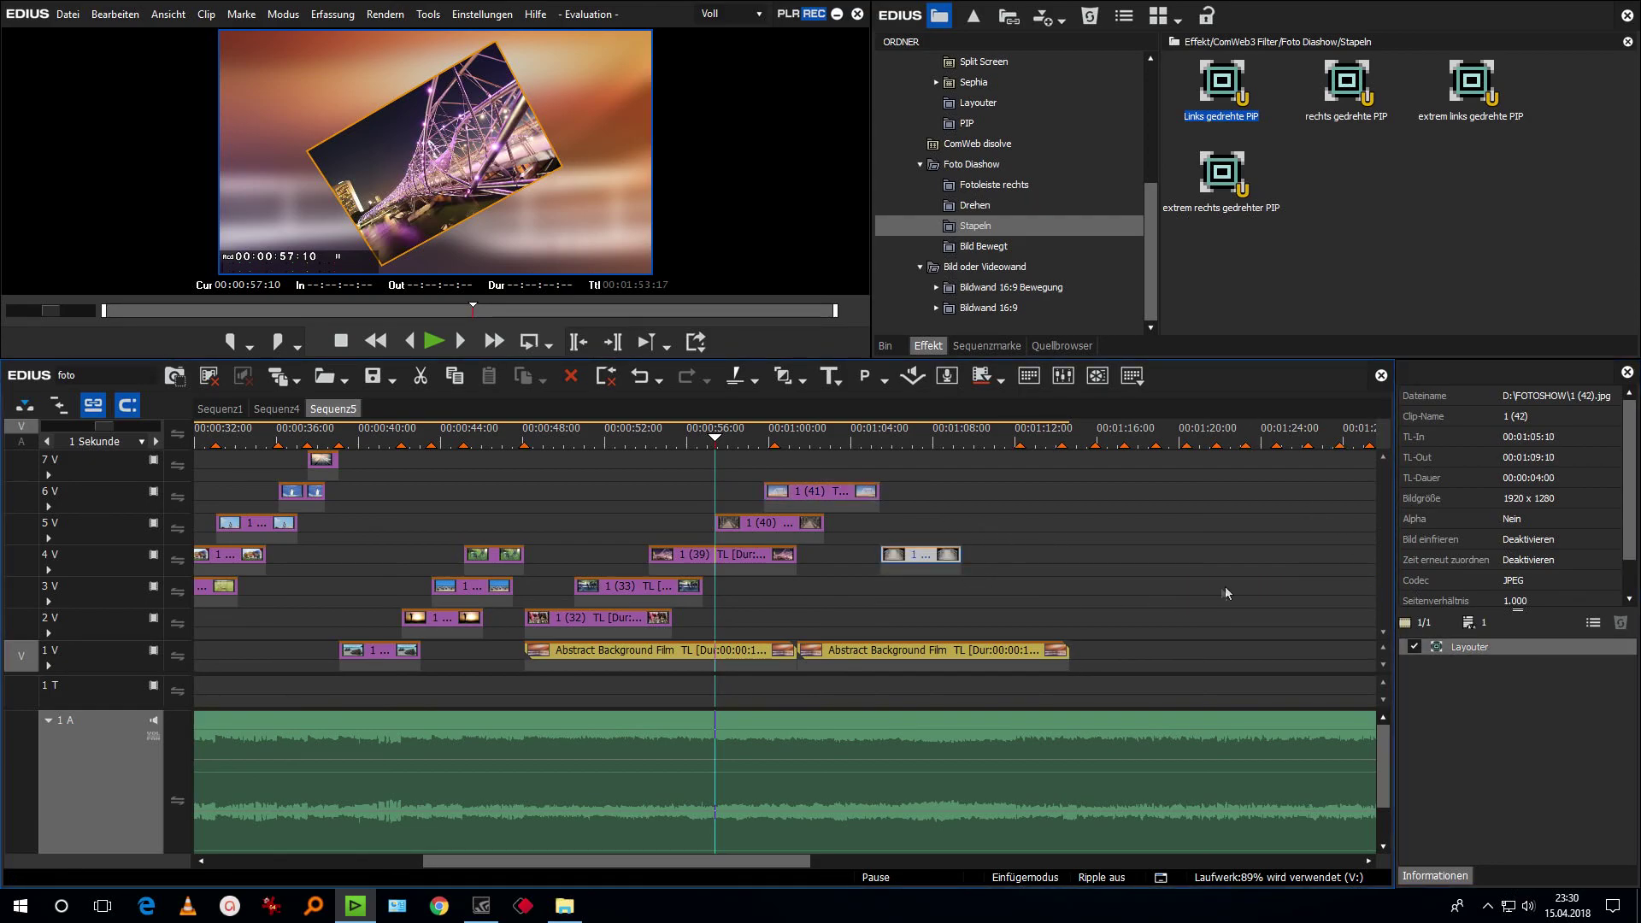
{"action": "left_click_drag", "start_coordinate": [735, 861], "coordinate": [840, 861]}
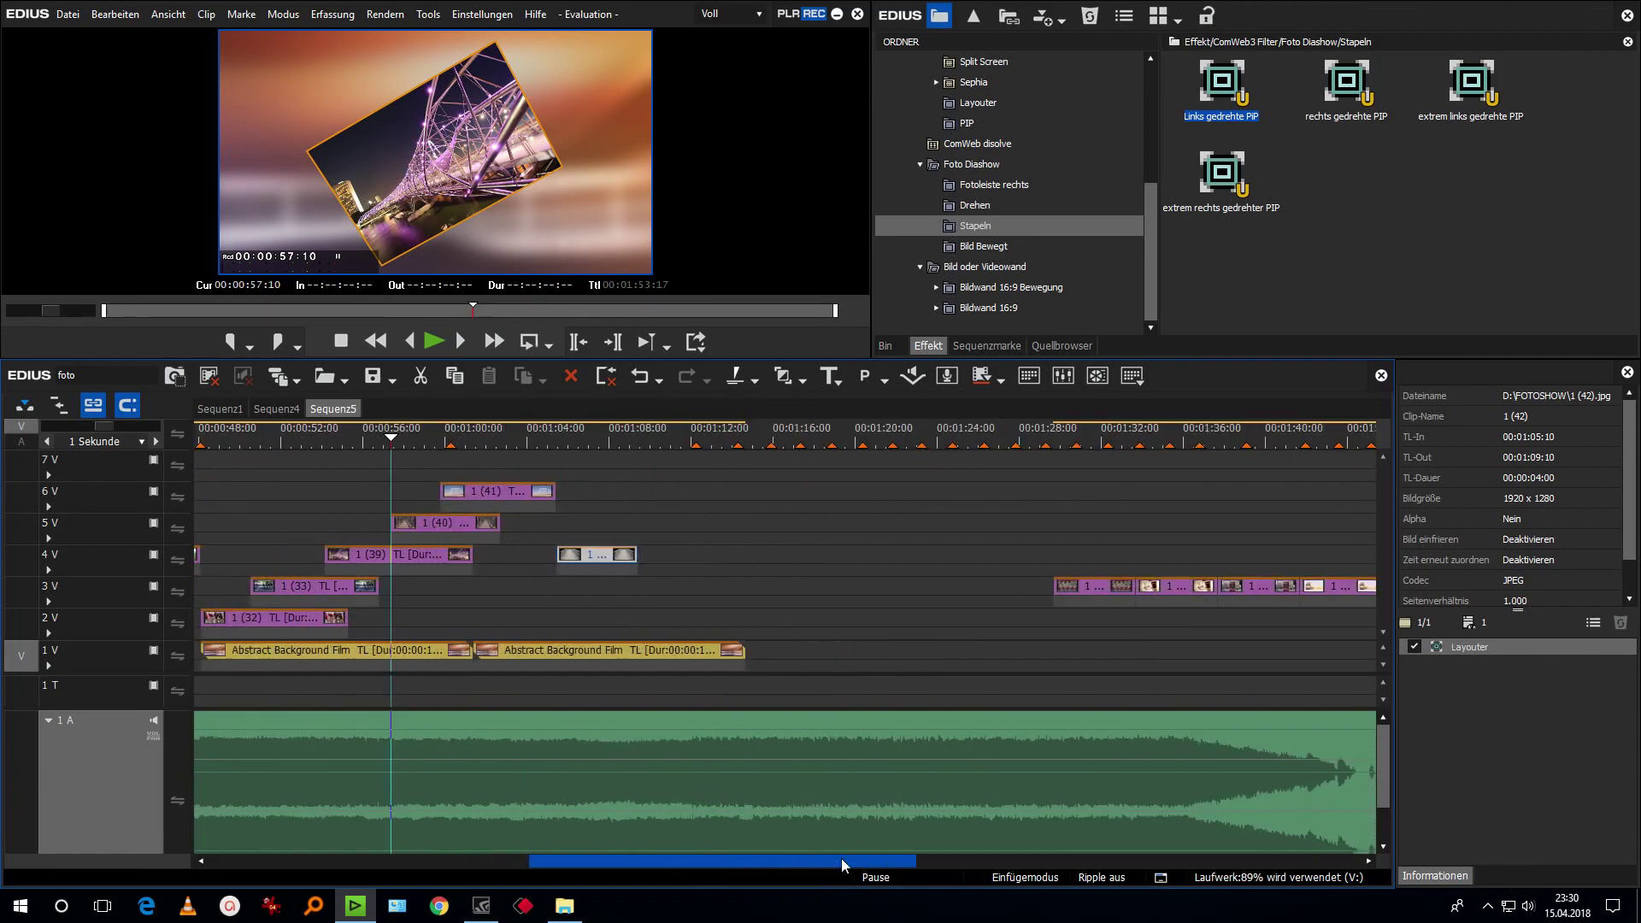
{"action": "left_click_drag", "start_coordinate": [1111, 591], "coordinate": [662, 532]}
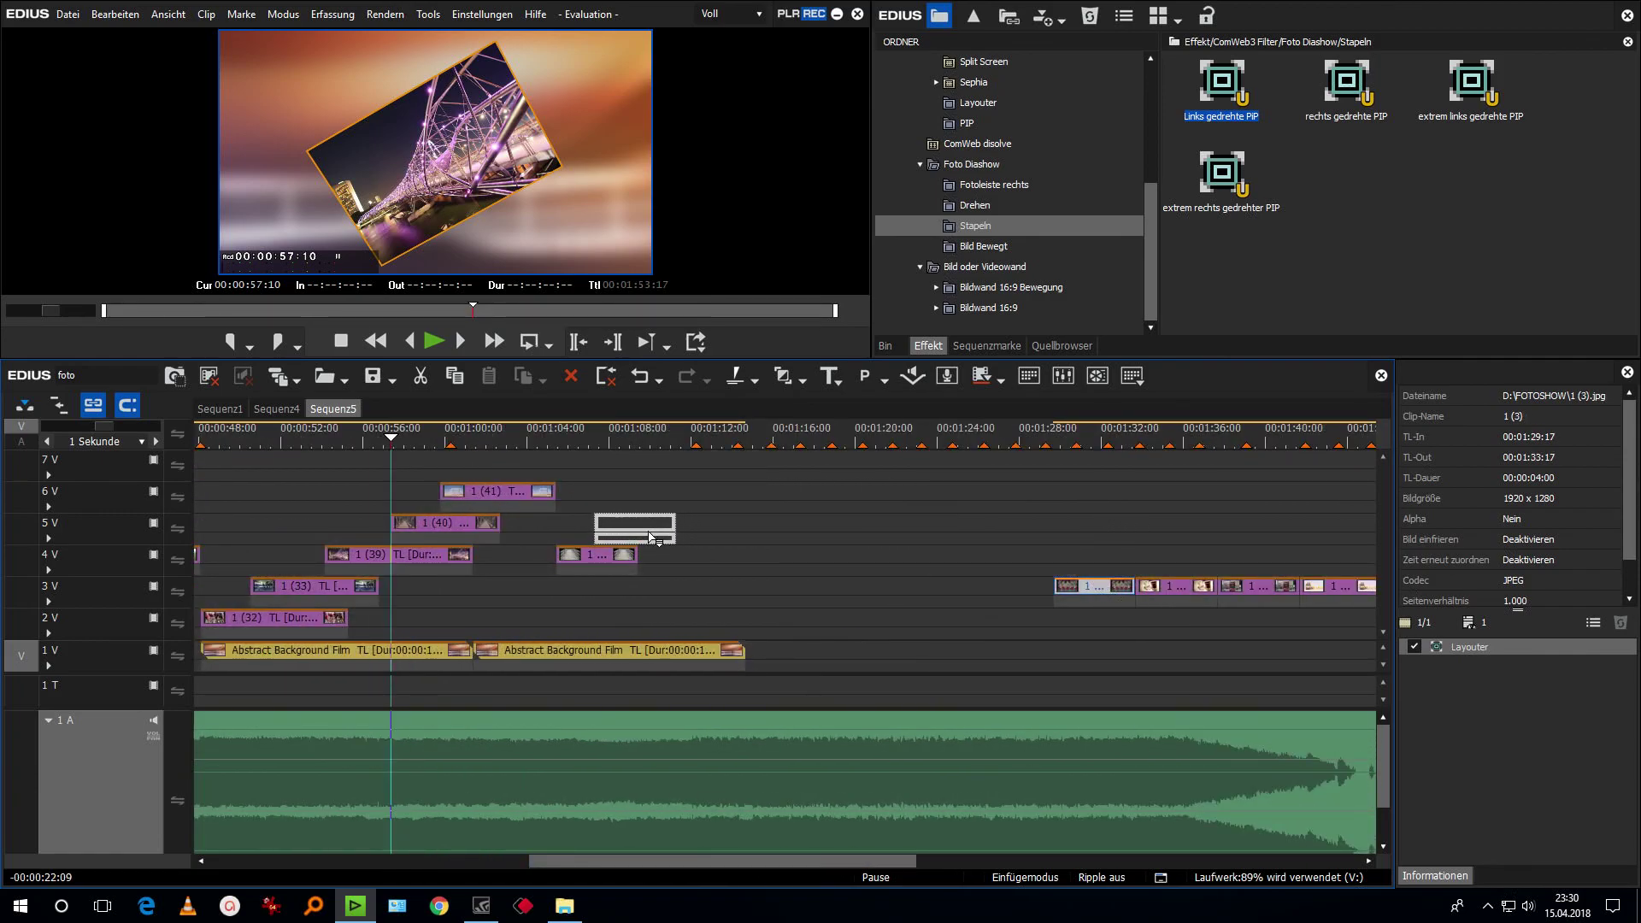
{"action": "left_click_drag", "start_coordinate": [660, 543], "coordinate": [659, 543]}
{"action": "left_click_drag", "start_coordinate": [1186, 590], "coordinate": [639, 492]}
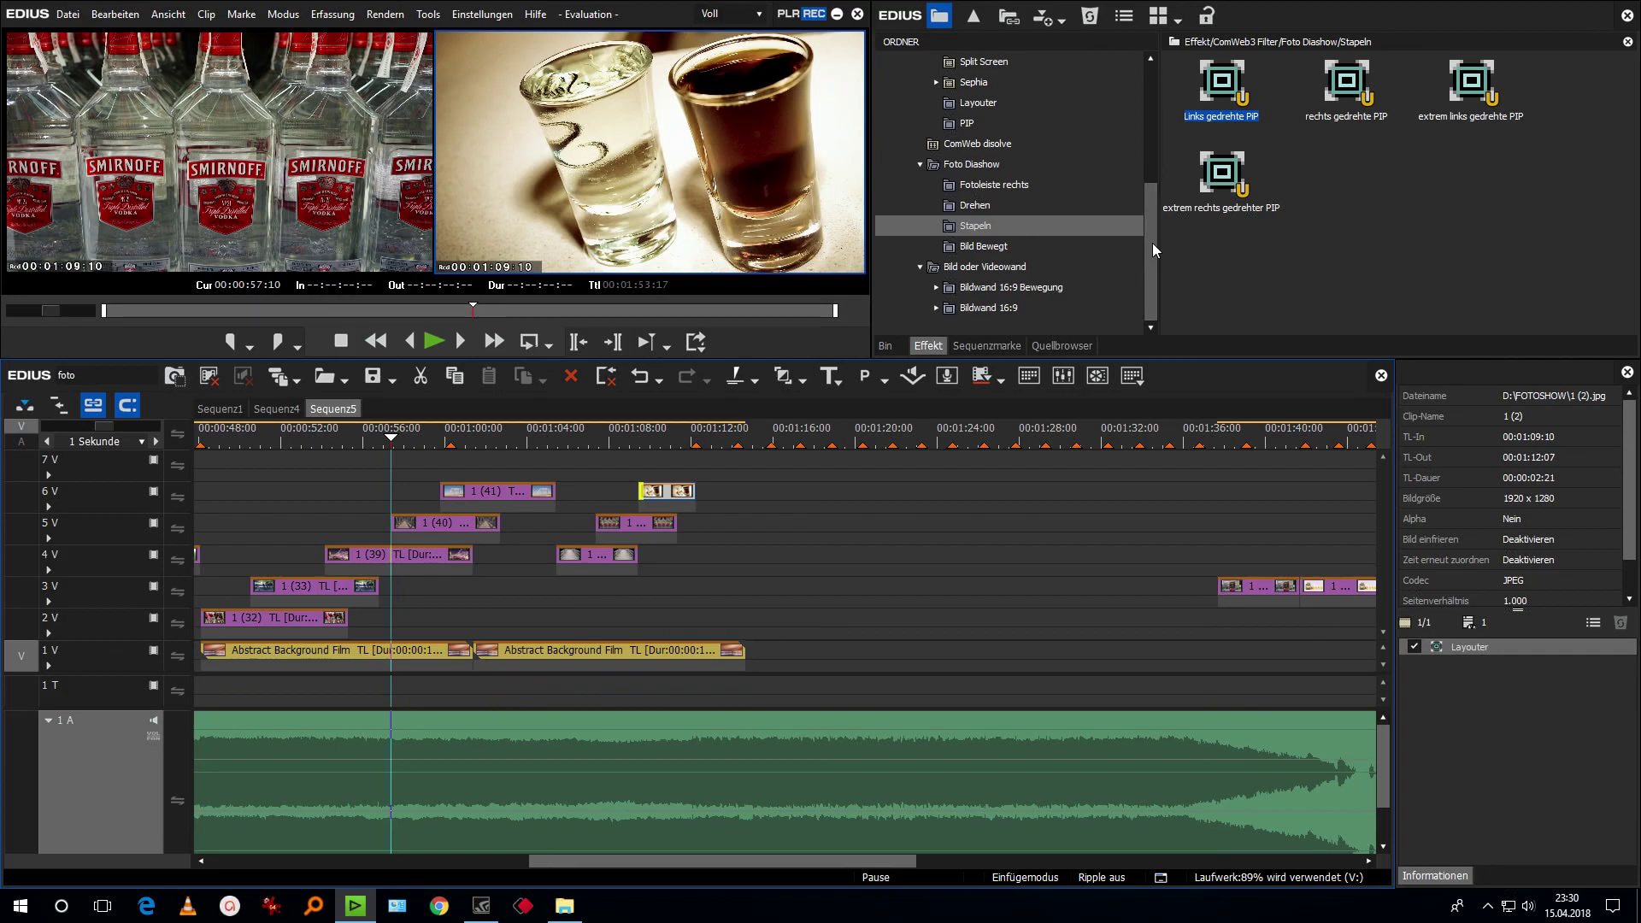
Add the Überblenden transition to the start of photos 1 (42), 1 (3) and 1 (2).
{"action": "left_click_drag", "start_coordinate": [1153, 250], "coordinate": [1153, 132]}
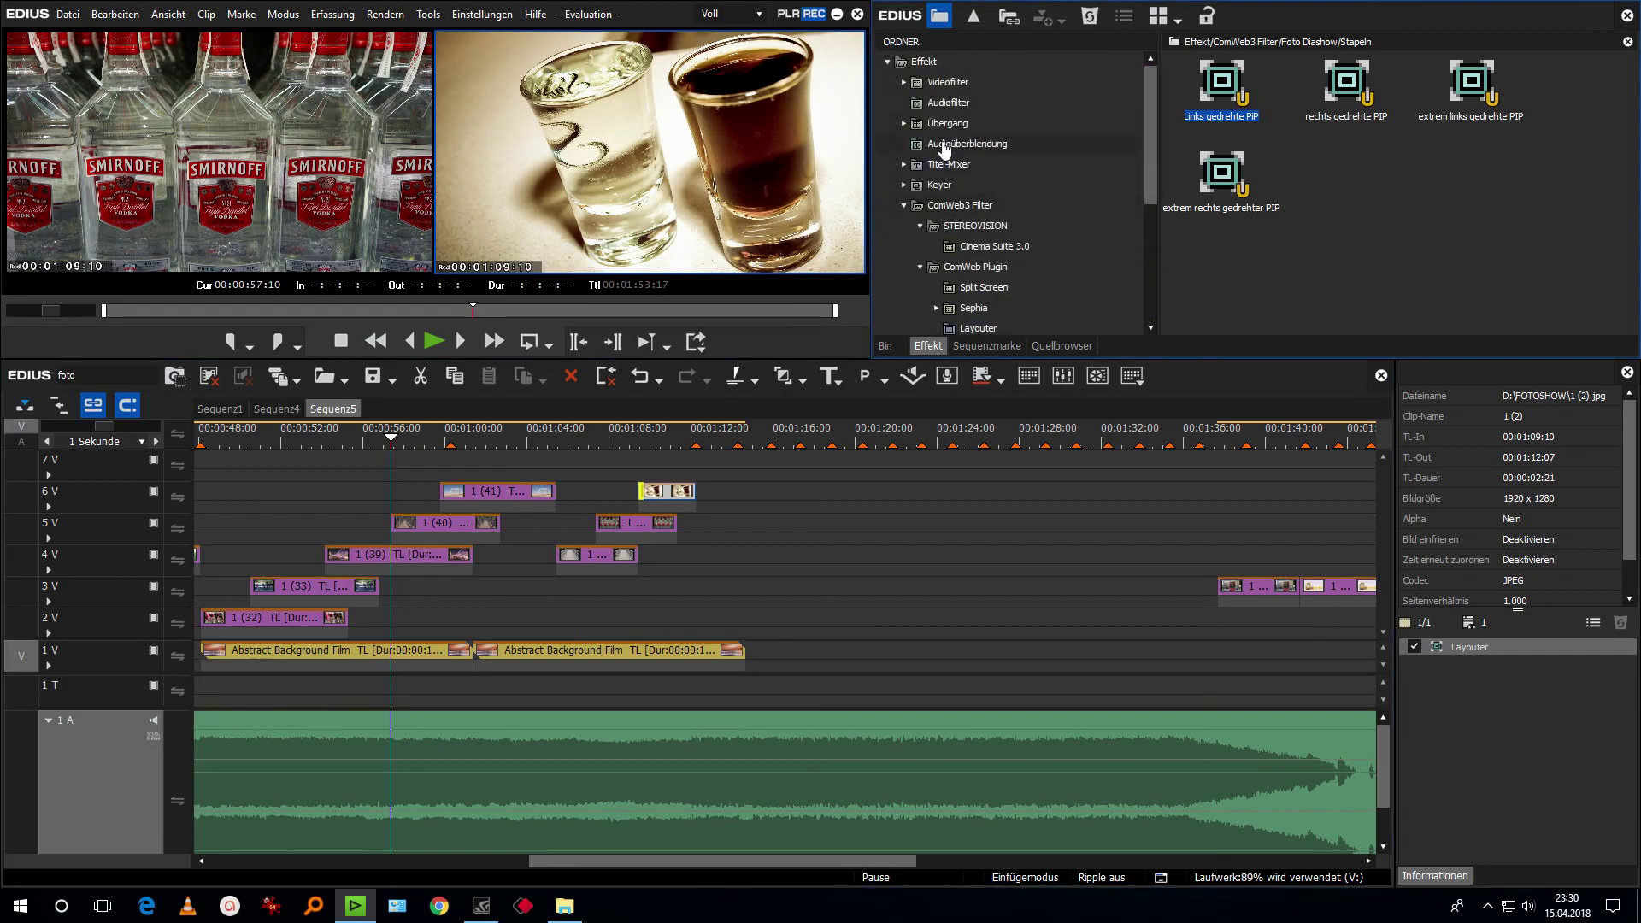
{"action": "left_click", "coordinate": [947, 123]}
{"action": "left_click", "coordinate": [1357, 106]}
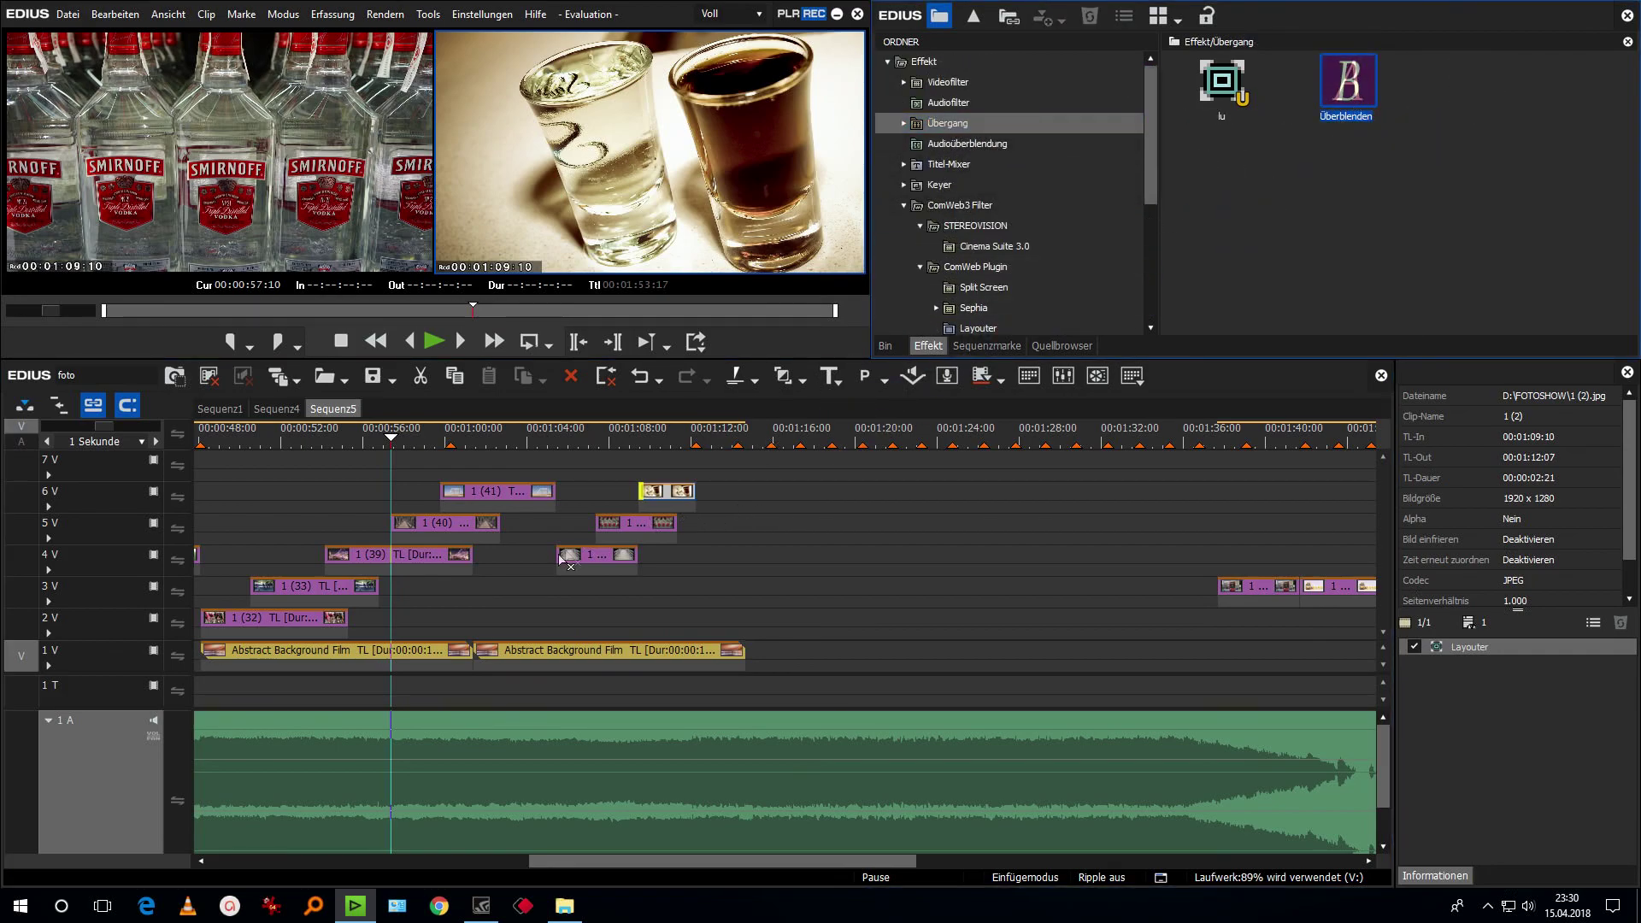
{"action": "left_click_drag", "start_coordinate": [580, 578], "coordinate": [645, 505]}
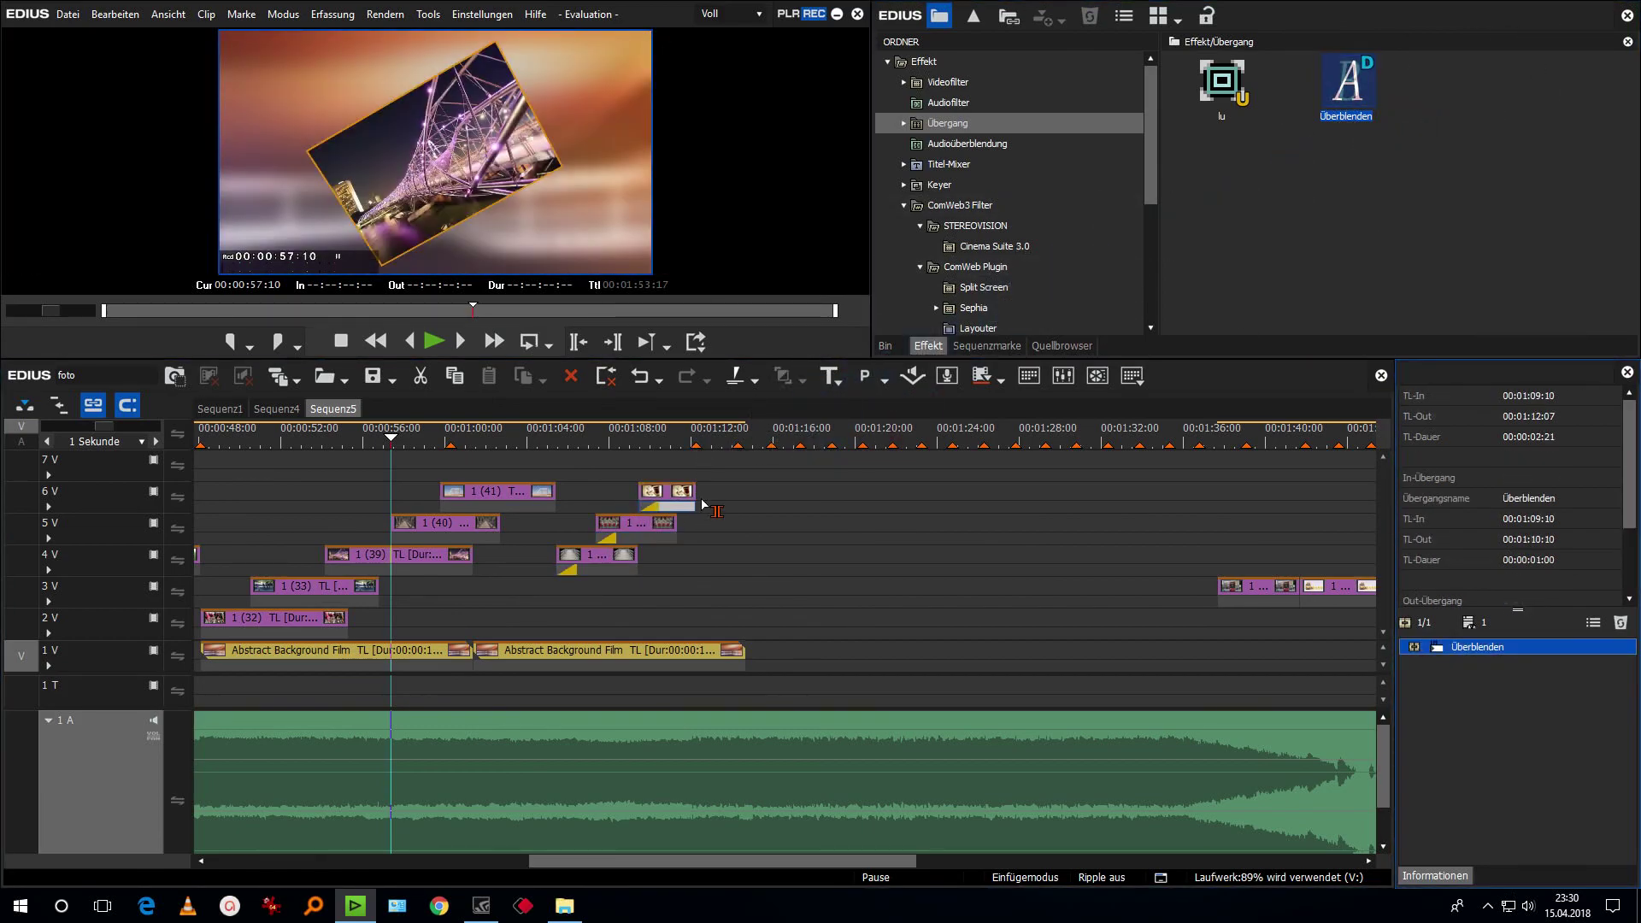
Stagger photos 1 (43), 1 (44) and 1 (45) on tracks 2 V, 3 V and 4 V from 00:01:12:07, shortening 1 (44).
{"action": "left_click_drag", "start_coordinate": [1268, 595], "coordinate": [748, 616]}
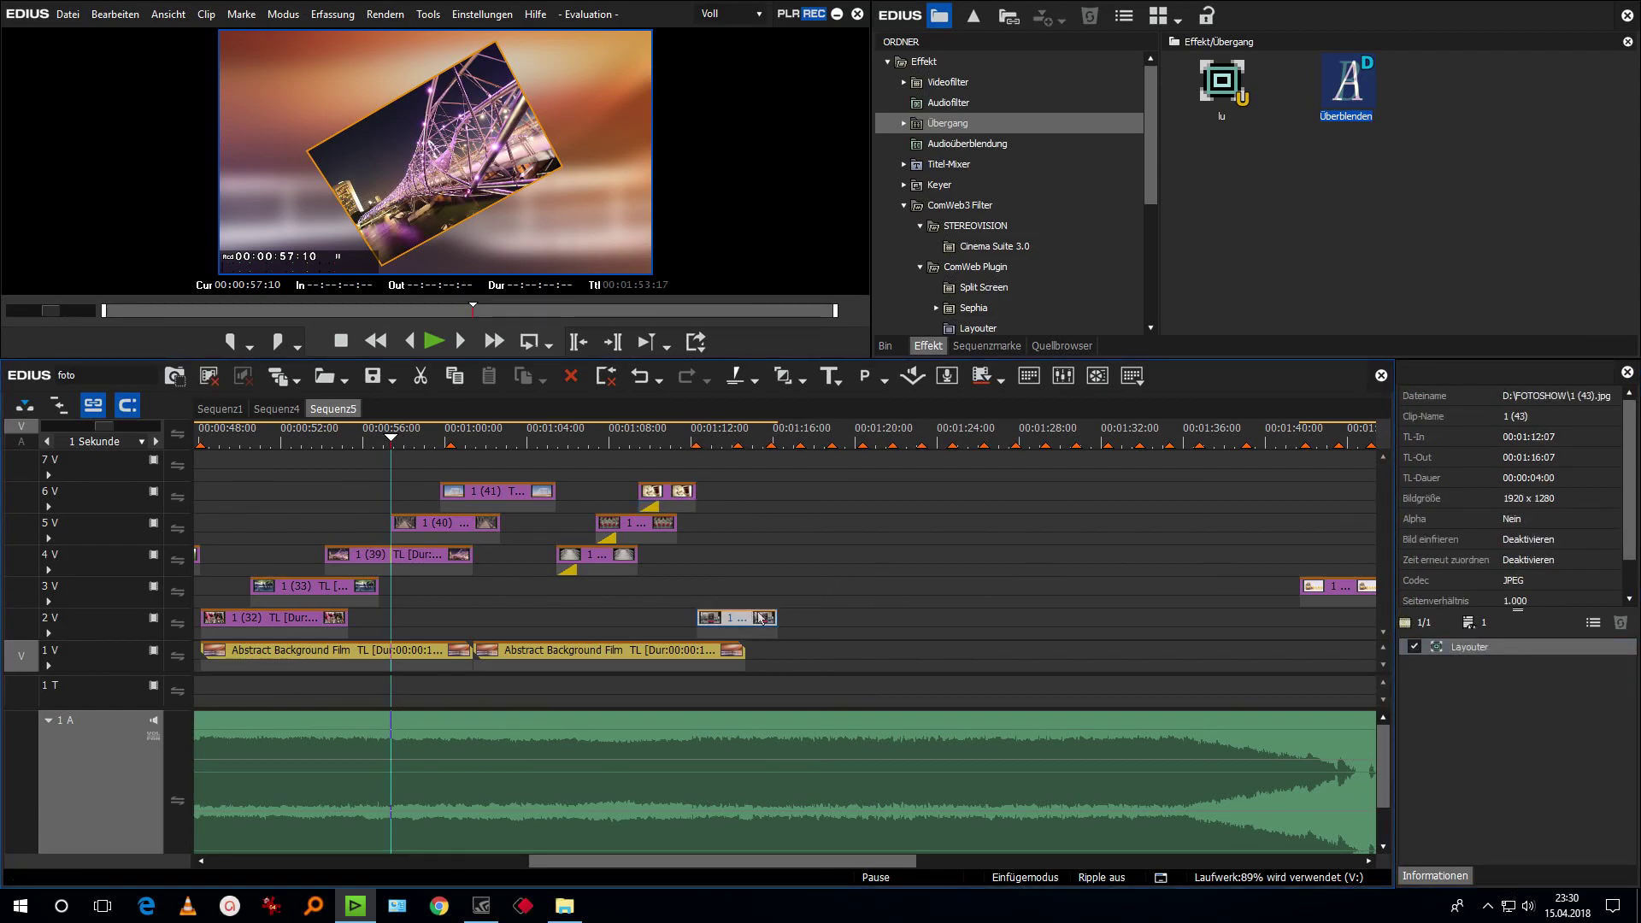
{"action": "left_click_drag", "start_coordinate": [1351, 590], "coordinate": [780, 590]}
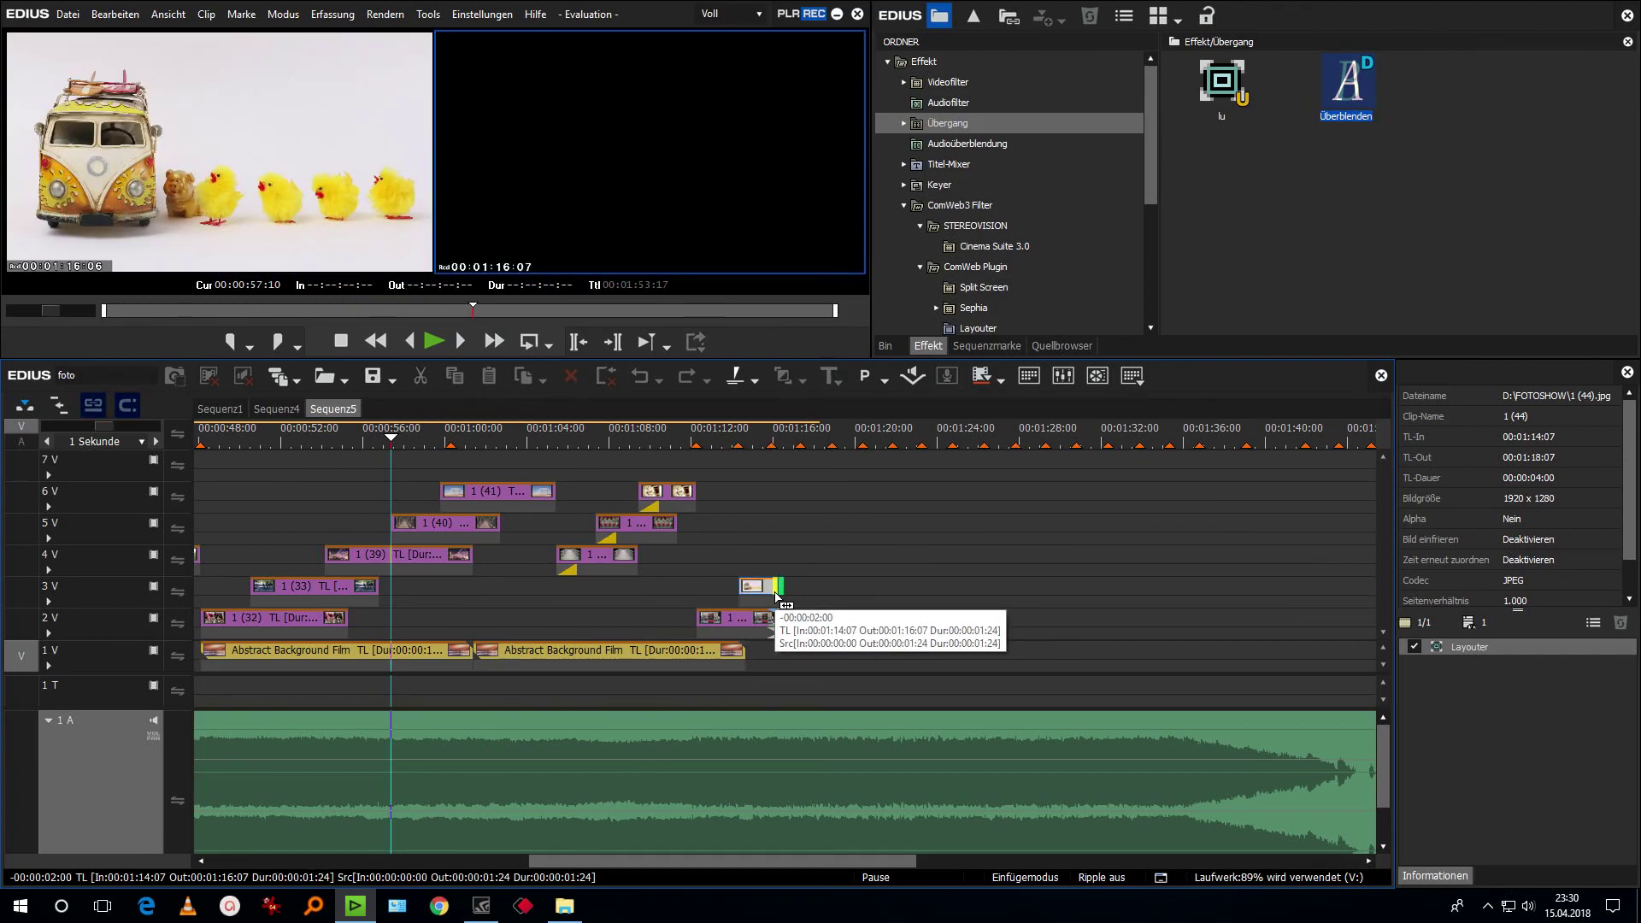
{"action": "left_click_drag", "start_coordinate": [711, 862], "coordinate": [780, 865]}
{"action": "left_click_drag", "start_coordinate": [1222, 589], "coordinate": [592, 556]}
Play back the stacked photos from 00:00:48:02 and inspect the overlapping layers and first Abstract Background Film clip at 00:00:59:19.
{"action": "left_click_drag", "start_coordinate": [335, 439], "coordinate": [250, 441]}
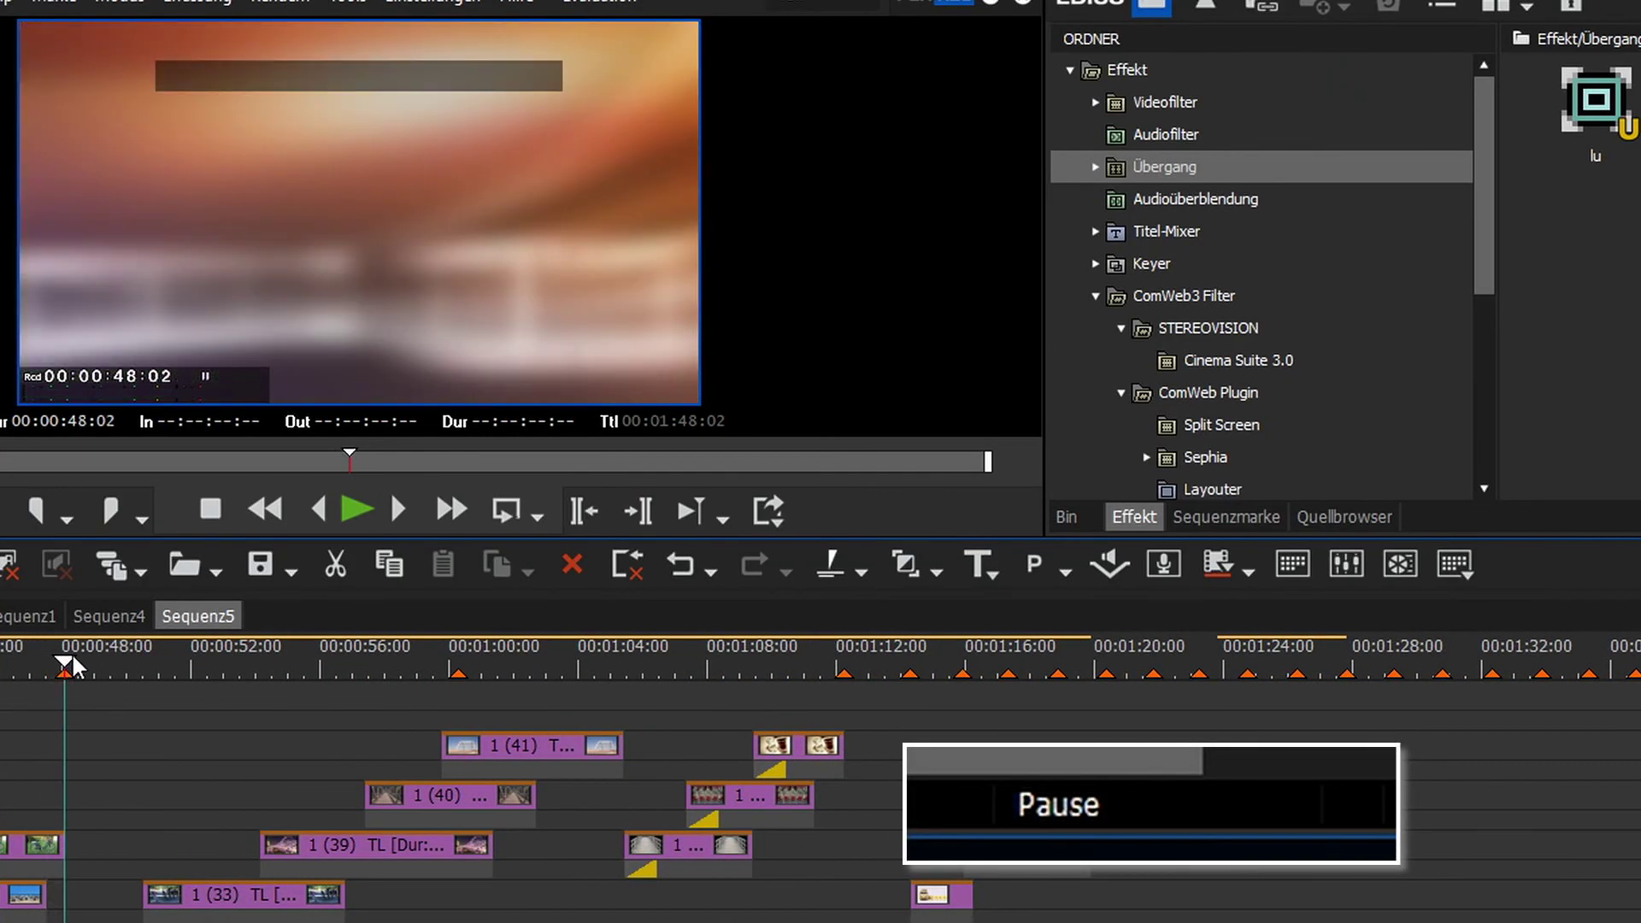
{"action": "key", "text": "space"}
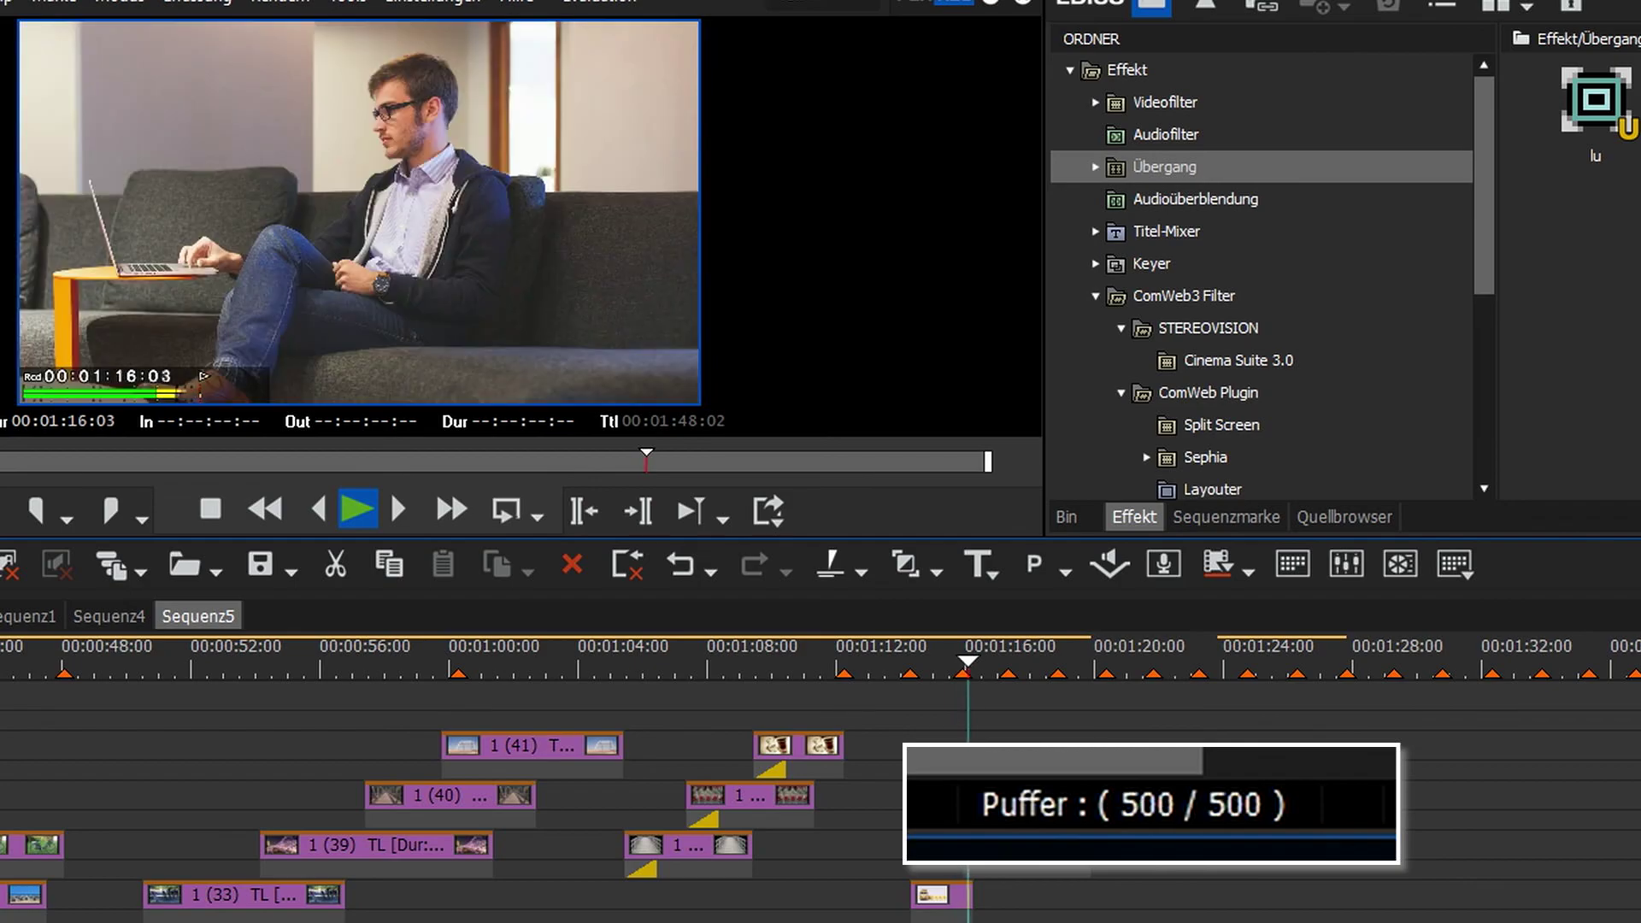
{"action": "key", "text": "space"}
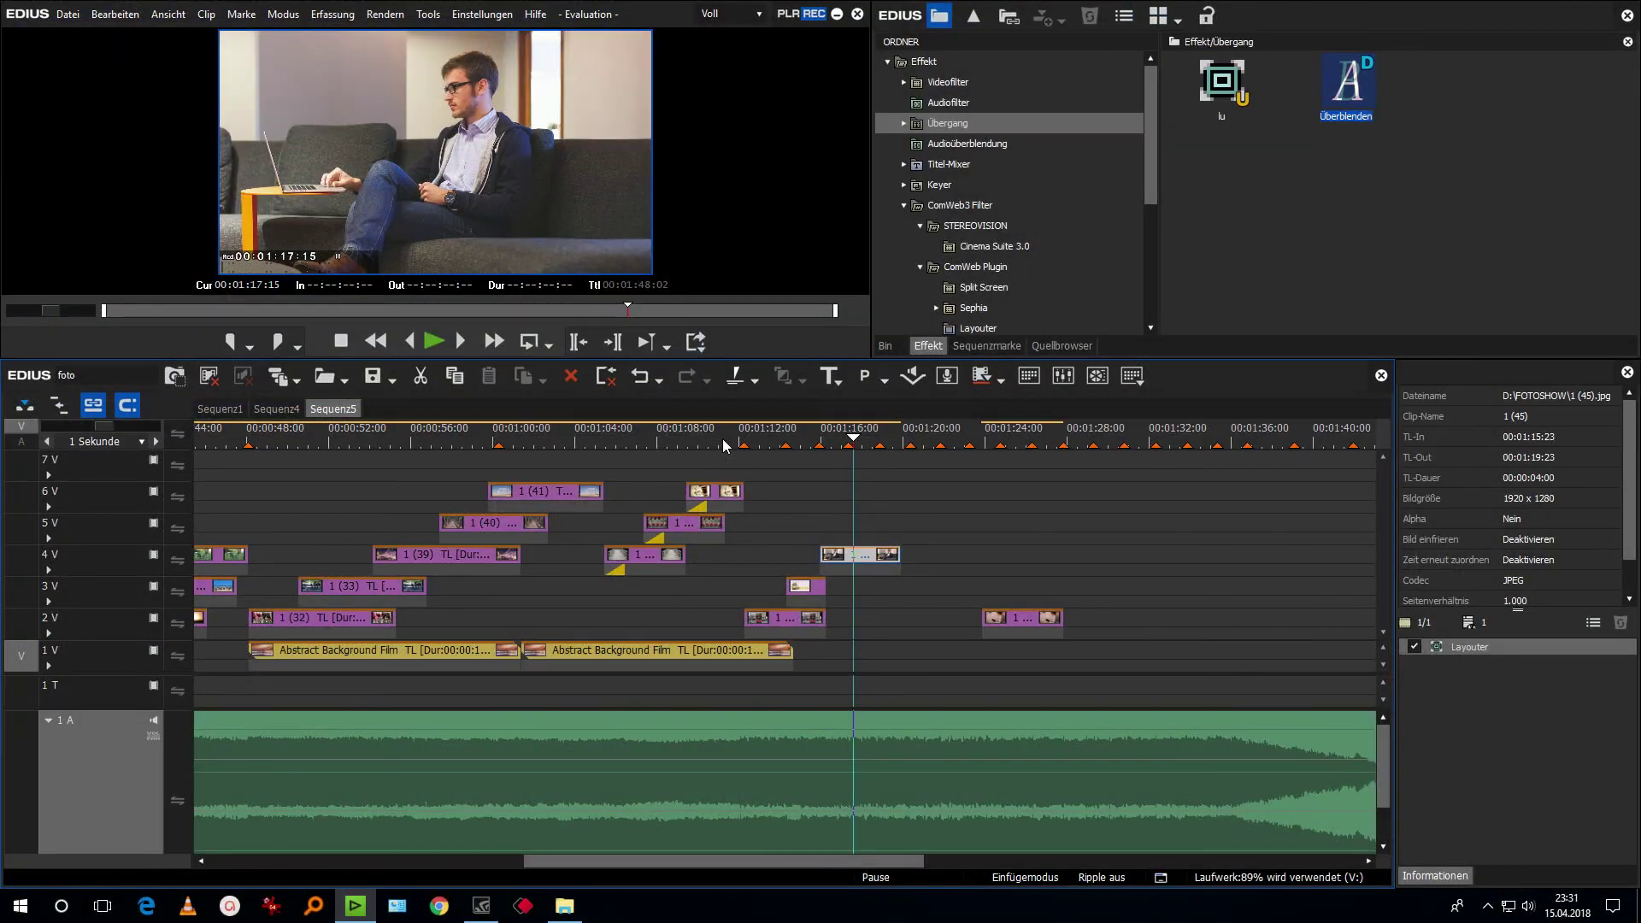
{"action": "left_click_drag", "start_coordinate": [723, 445], "coordinate": [485, 491]}
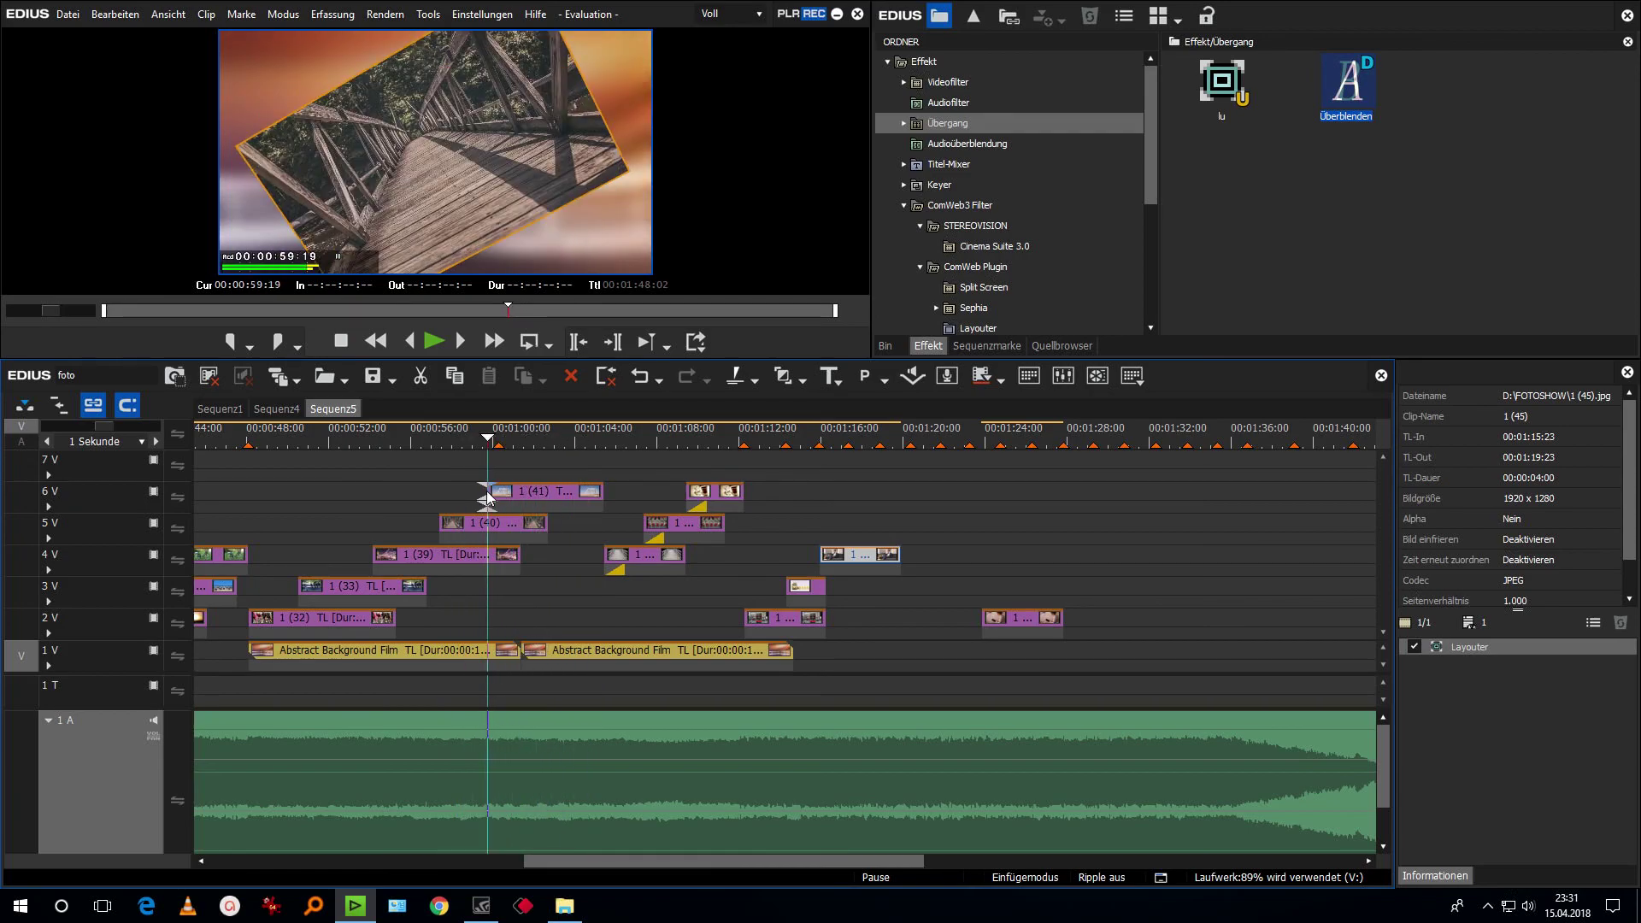
{"action": "left_click", "coordinate": [494, 649]}
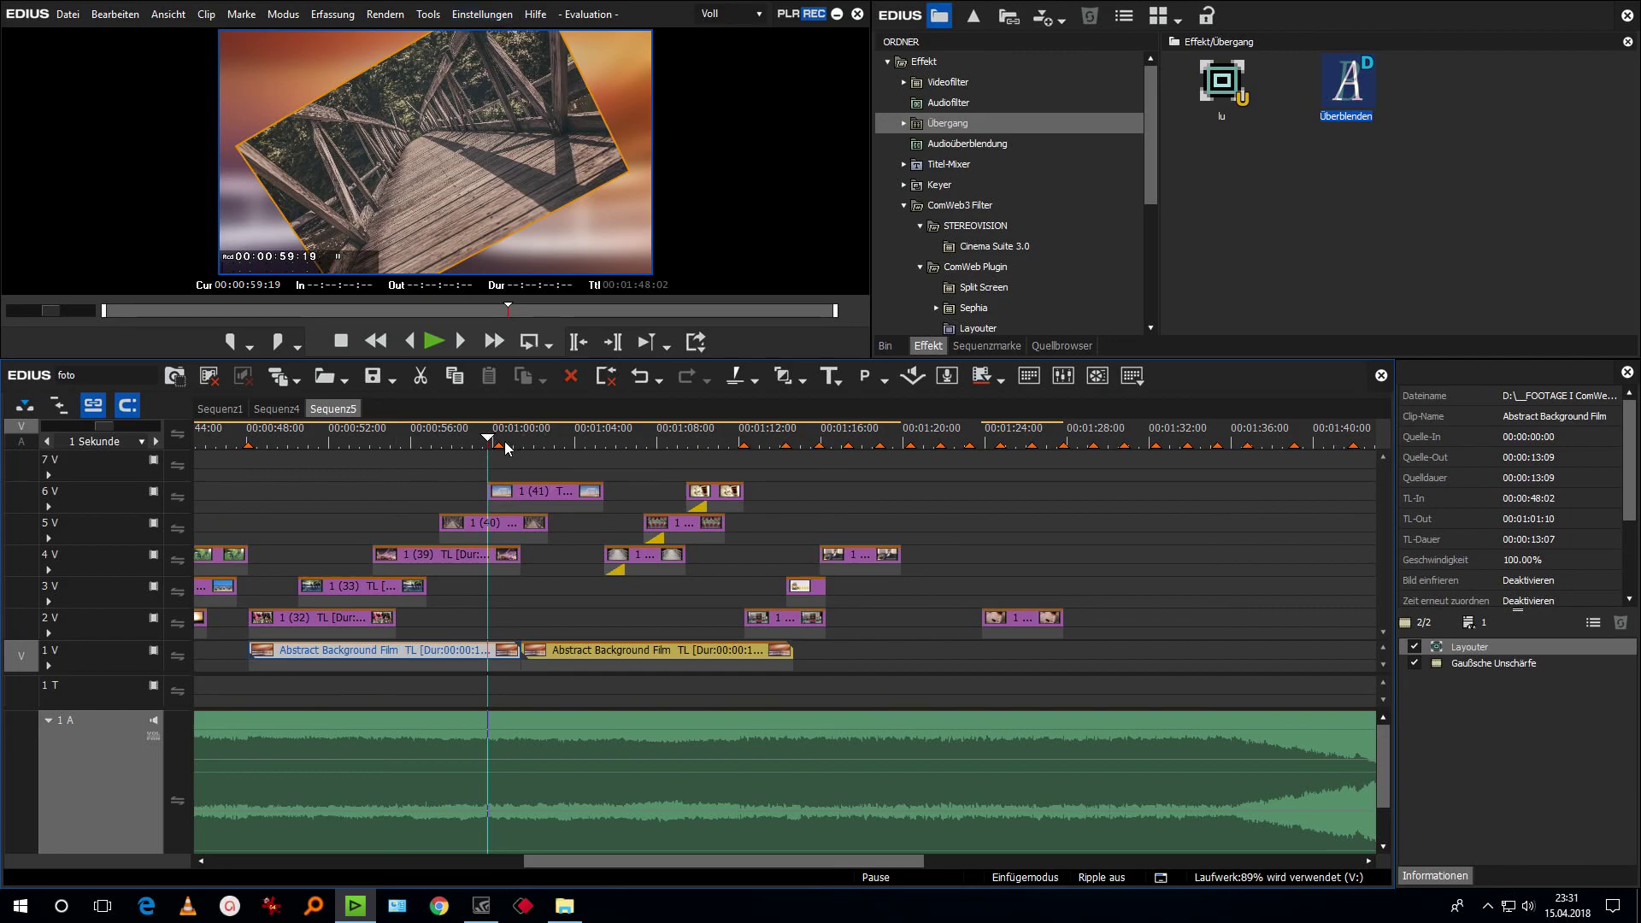
{"action": "left_click", "coordinate": [737, 15]}
{"action": "left_click", "coordinate": [709, 34]}
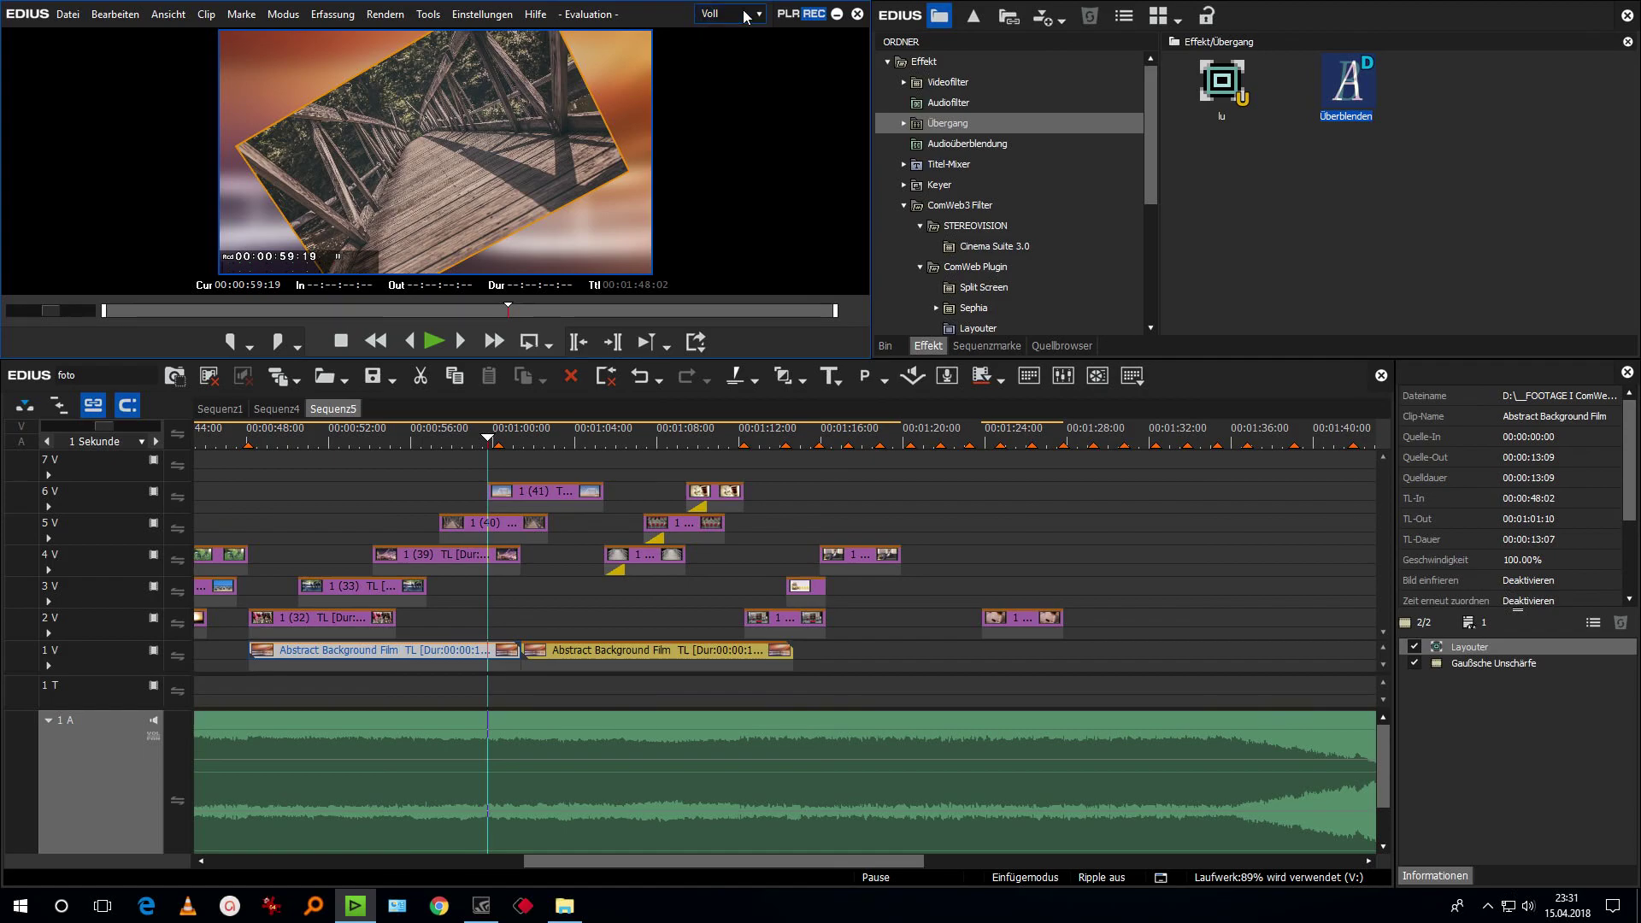
{"action": "left_click", "coordinate": [487, 15]}
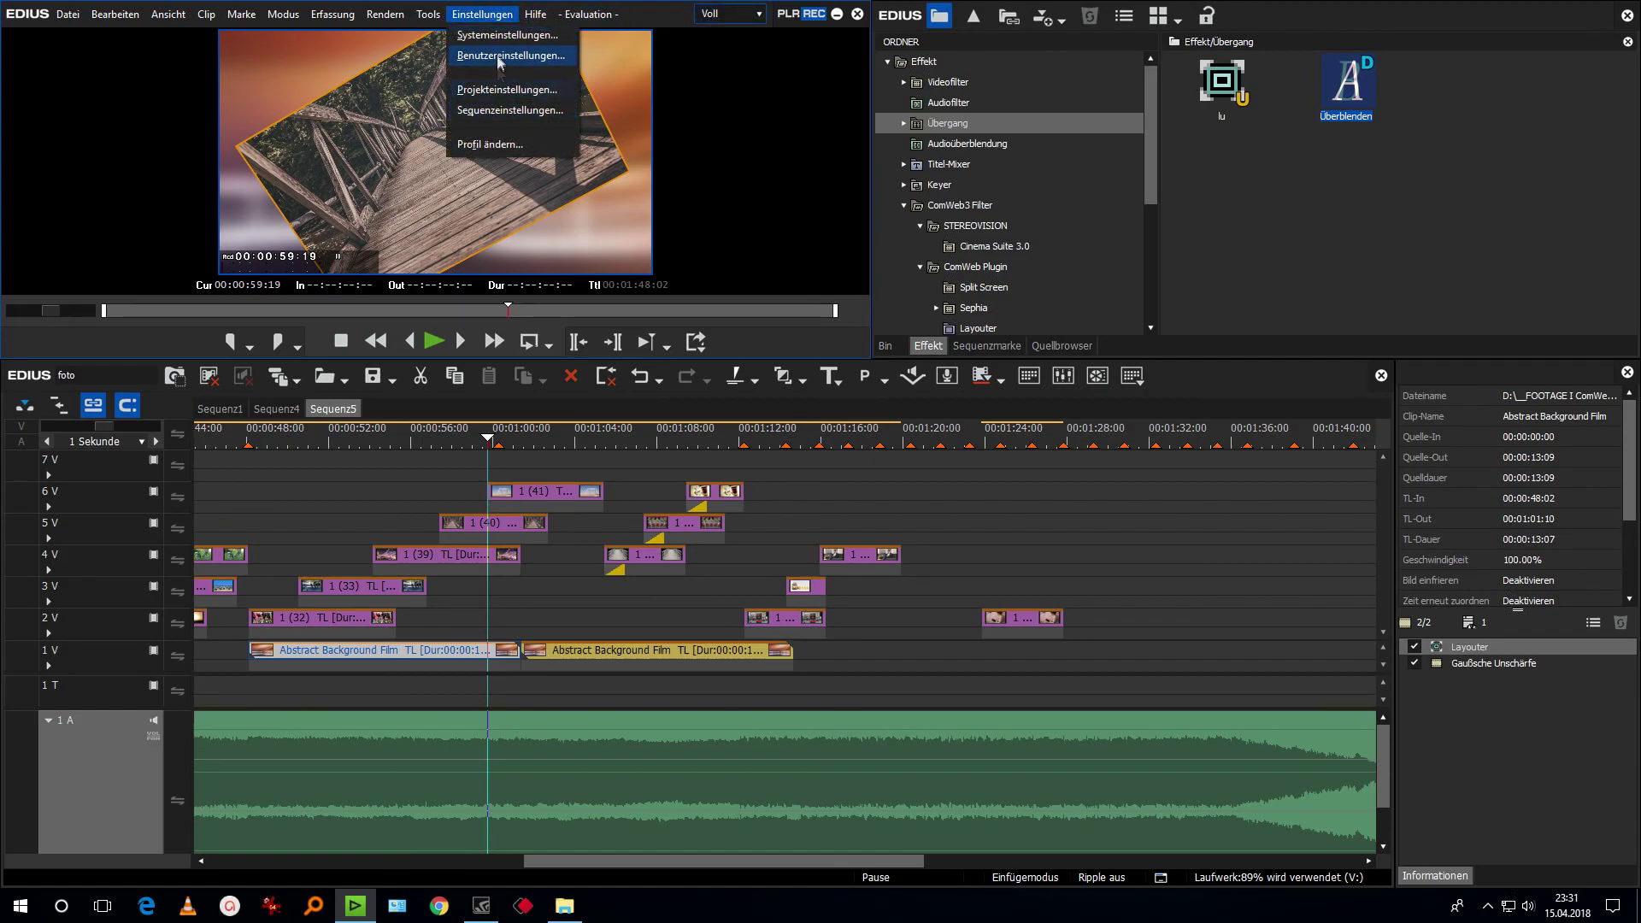
{"action": "left_click", "coordinate": [720, 214]}
Stagger the next FOTOSHOW photos up to 1 (54) across tracks 1 V to 7 V, starting 1 (54) at 00:01:30:20 and shortening it.
{"action": "mouse_move", "coordinate": [826, 435]}
{"action": "left_mouse_down"}
{"action": "mouse_move", "coordinate": [859, 436]}
{"action": "mouse_move", "coordinate": [807, 454]}
{"action": "mouse_move", "coordinate": [880, 458]}
{"action": "mouse_move", "coordinate": [820, 465]}
{"action": "left_mouse_up"}
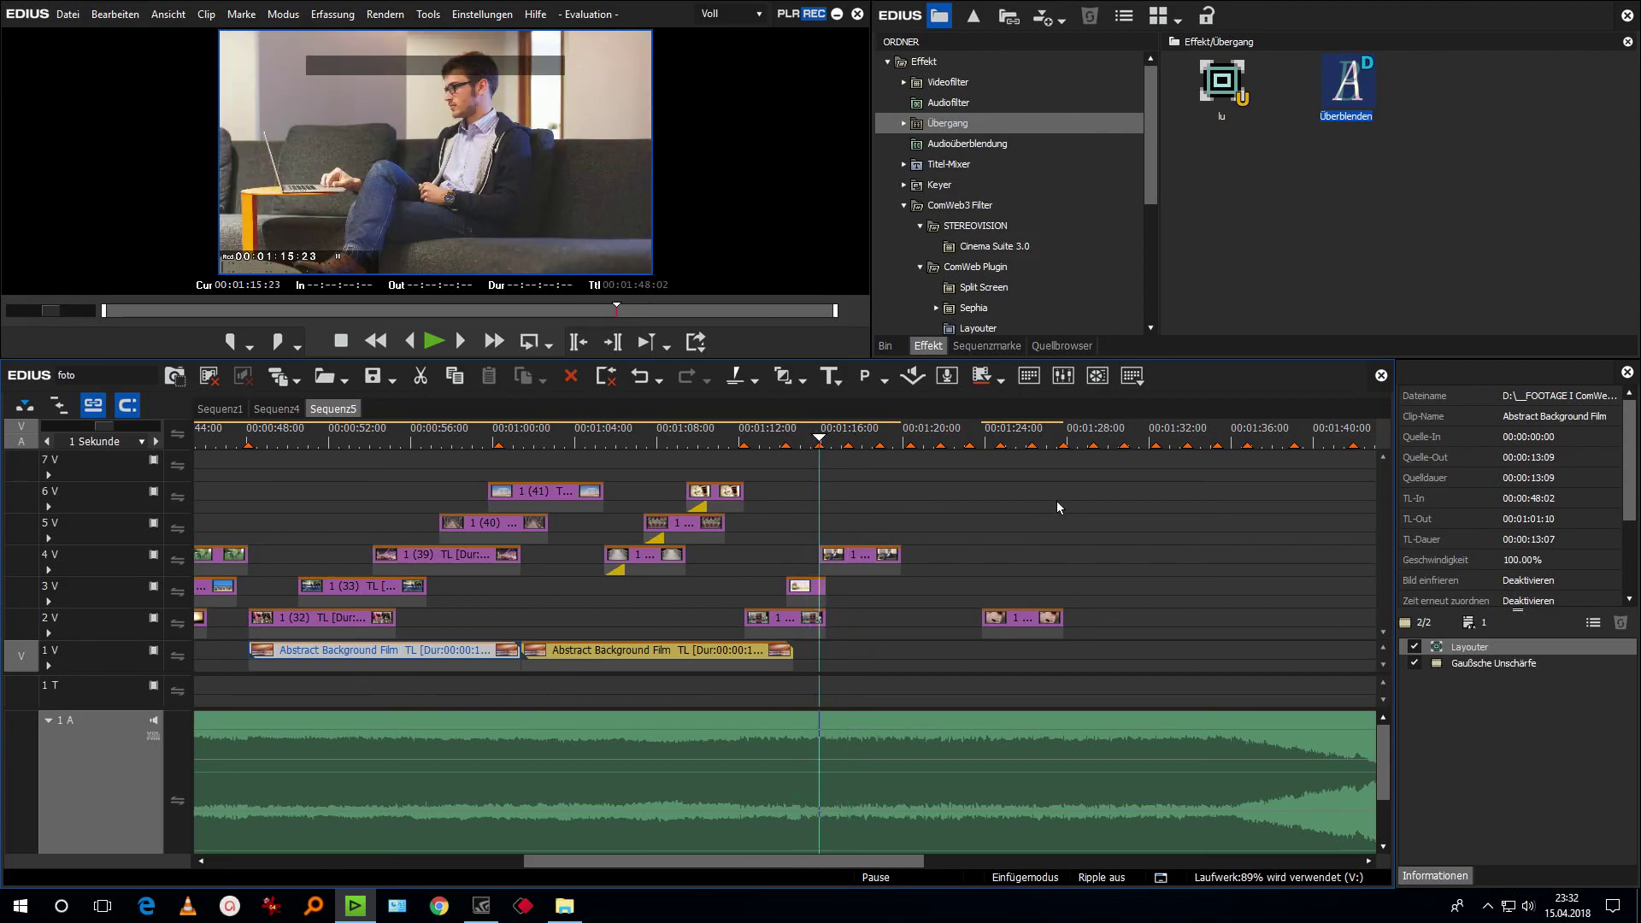
{"action": "left_click", "coordinate": [885, 345]}
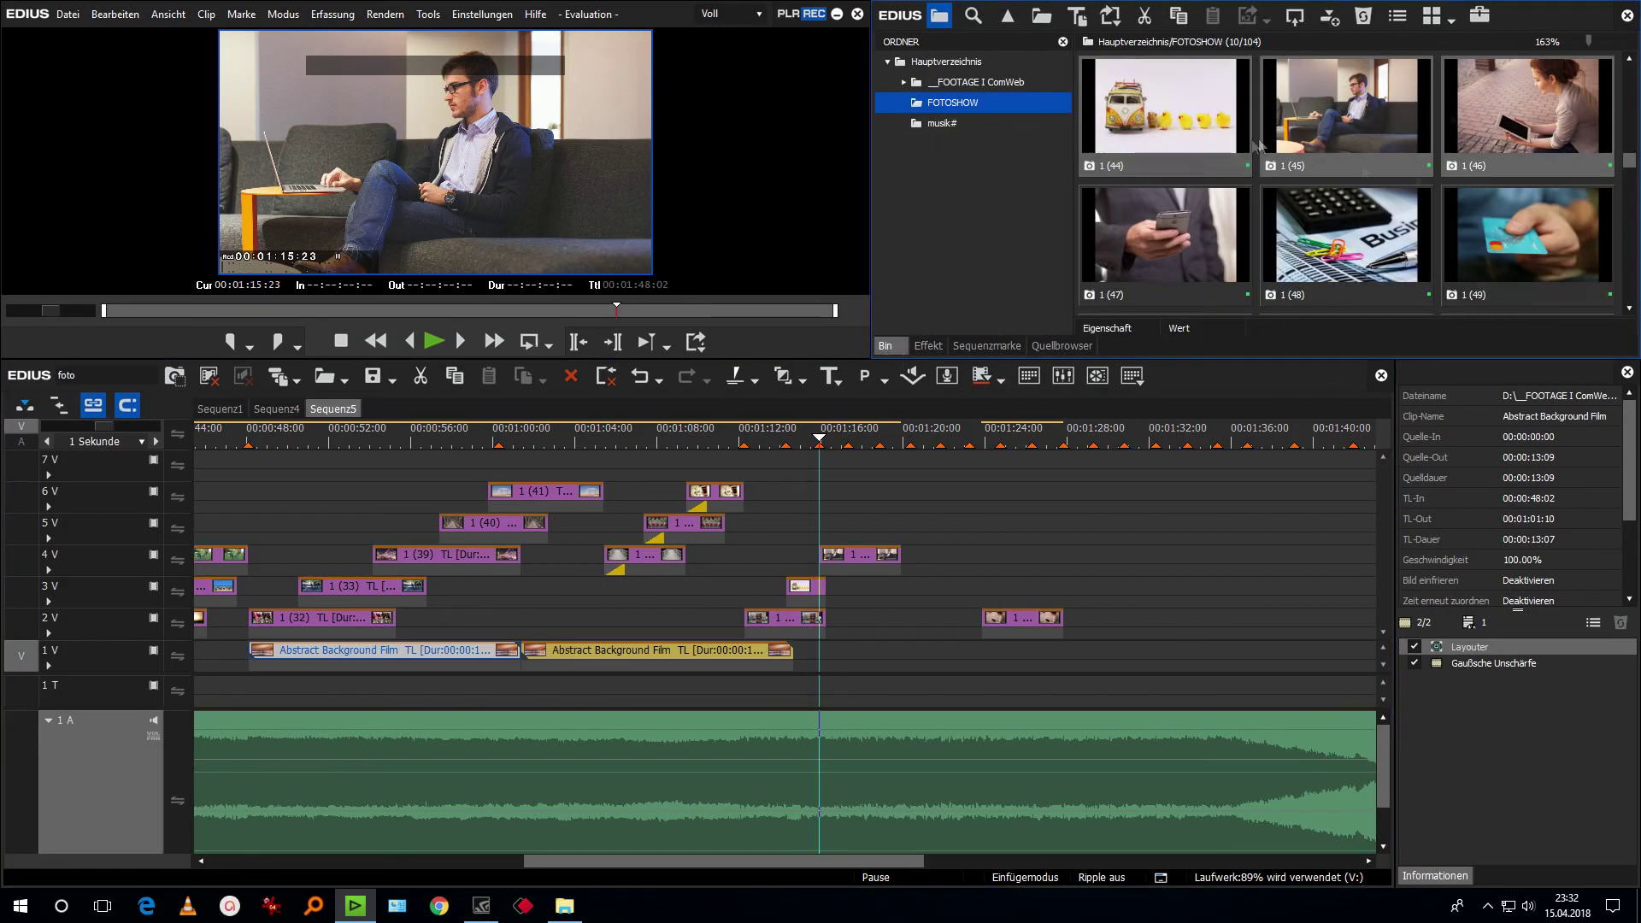
{"action": "left_click_drag", "start_coordinate": [1474, 250], "coordinate": [1246, 671]}
{"action": "left_click_drag", "start_coordinate": [1325, 586], "coordinate": [680, 590]}
{"action": "scroll", "coordinate": [1007, 617], "scroll_direction": "down", "scroll_amount": 5}
{"action": "left_click_drag", "start_coordinate": [1124, 587], "coordinate": [706, 555]}
{"action": "left_click_drag", "start_coordinate": [1205, 586], "coordinate": [737, 523]}
{"action": "left_click_drag", "start_coordinate": [1286, 586], "coordinate": [768, 491]}
{"action": "left_click_drag", "start_coordinate": [1357, 592], "coordinate": [784, 460]}
{"action": "scroll", "coordinate": [1528, 243], "scroll_direction": "down", "scroll_amount": 4}
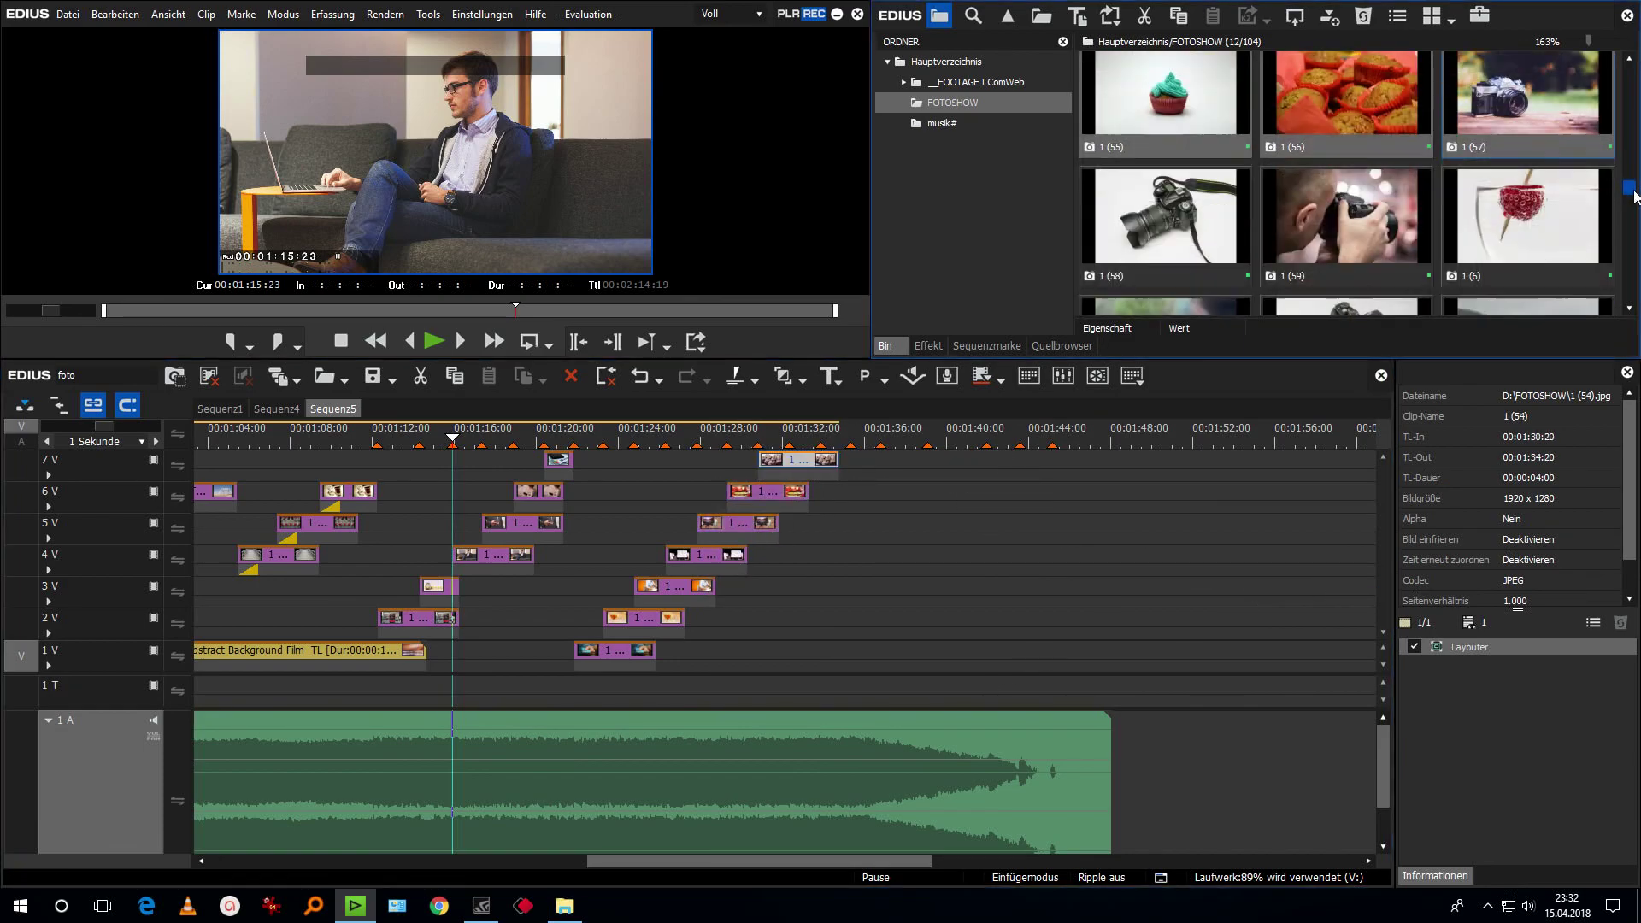
{"action": "left_click_drag", "start_coordinate": [838, 459], "coordinate": [795, 472]}
Stagger the following five photos upward across tracks 1 V to 5 V, with 1 (6) at 00:01:35:09 and 1 (60) at 00:01:36:20.
{"action": "left_click_drag", "start_coordinate": [885, 649], "coordinate": [835, 650]}
{"action": "left_click_drag", "start_coordinate": [1078, 650], "coordinate": [865, 617]}
{"action": "left_click_drag", "start_coordinate": [1162, 649], "coordinate": [897, 588]}
{"action": "left_click_drag", "start_coordinate": [1239, 650], "coordinate": [922, 554]}
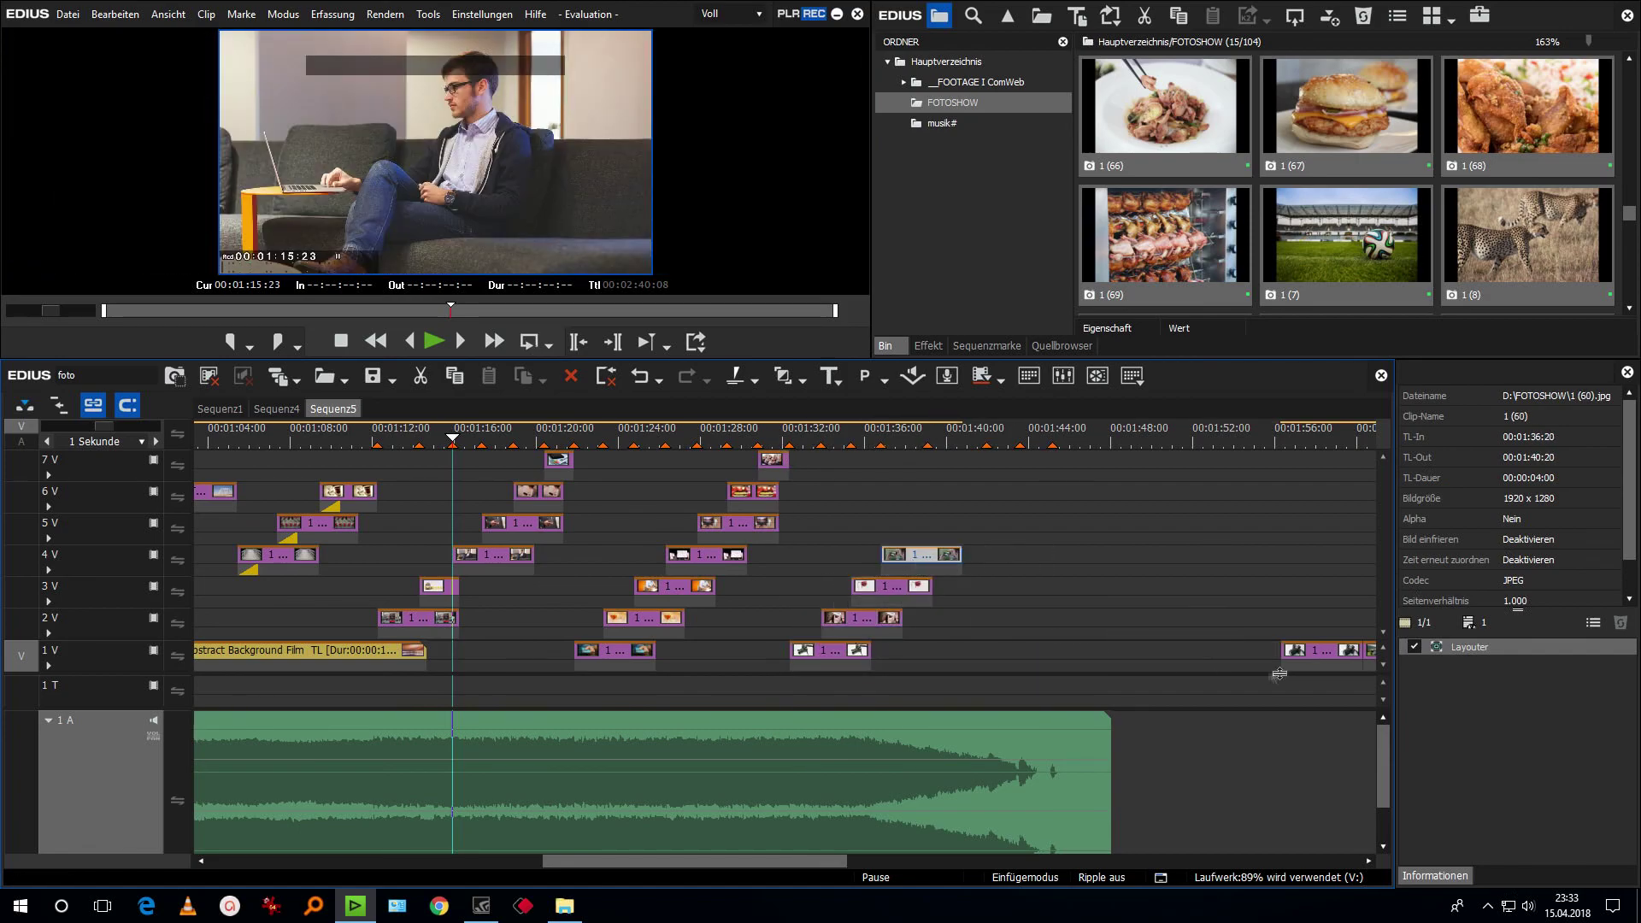
{"action": "left_click_drag", "start_coordinate": [1321, 650], "coordinate": [957, 522]}
Stagger the final three photos on tracks 1 V to 3 V, with 1 (63) on 2 V trimmed to 00:01:43:15–00:01:47:00.
{"action": "left_click_drag", "start_coordinate": [1367, 643], "coordinate": [736, 654]}
{"action": "left_click_drag", "start_coordinate": [1223, 649], "coordinate": [800, 619]}
{"action": "left_click_drag", "start_coordinate": [1197, 588], "coordinate": [827, 588]}
{"action": "left_click_drag", "start_coordinate": [845, 619], "coordinate": [839, 630]}
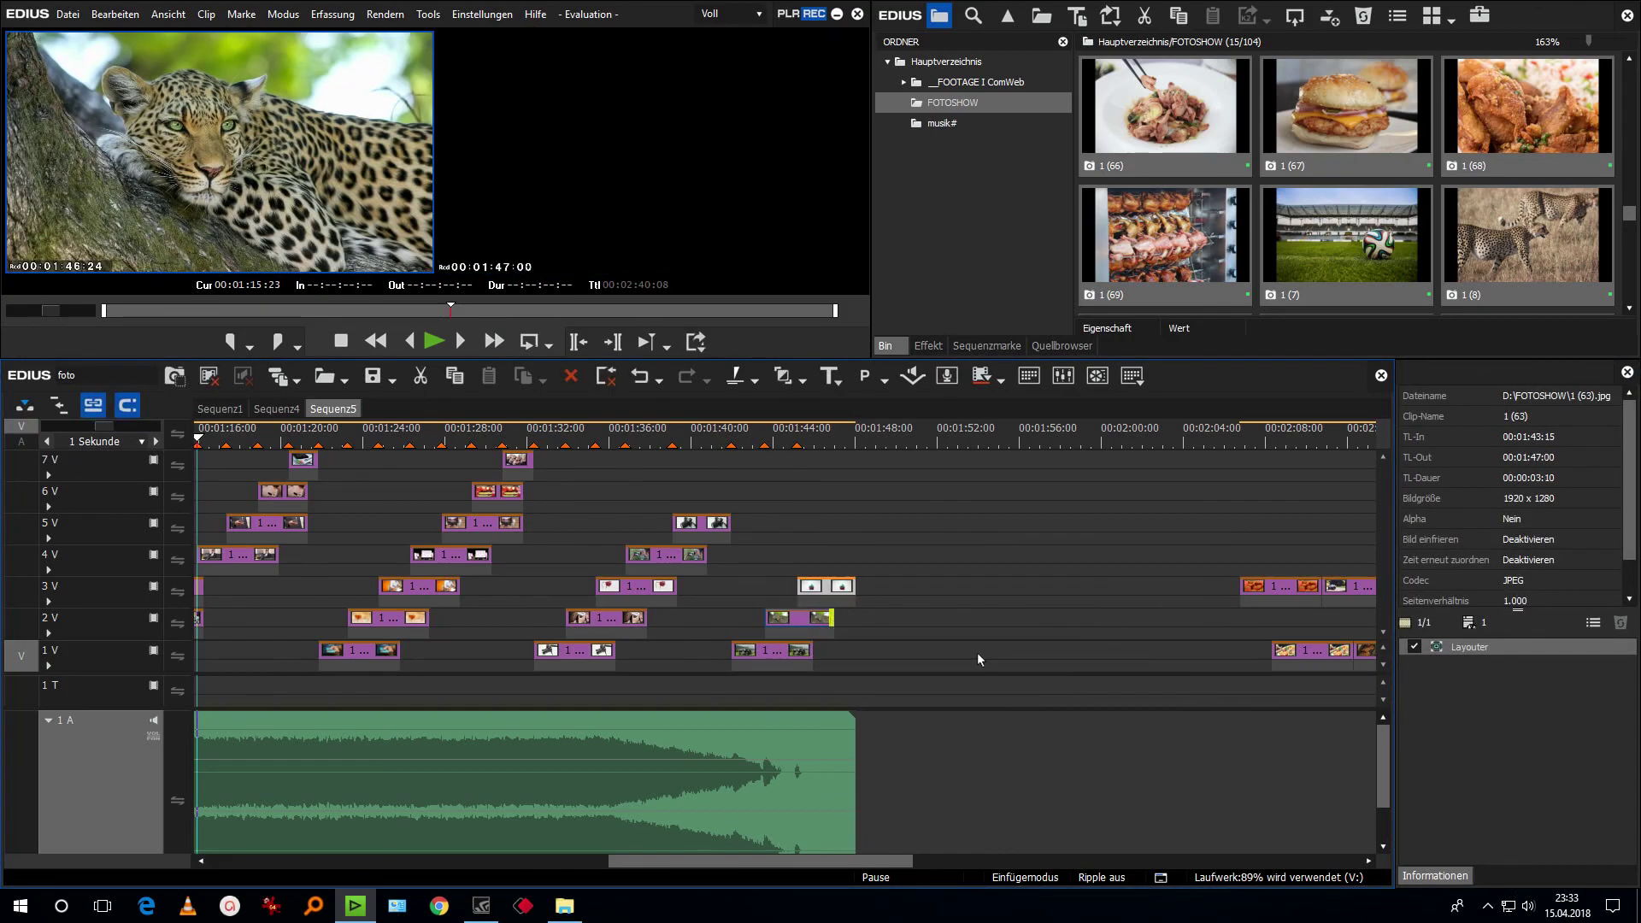
Play back the newly staggered photos from about 00:01:10:20 and stop at 00:01:47:00.
{"action": "key", "text": "space"}
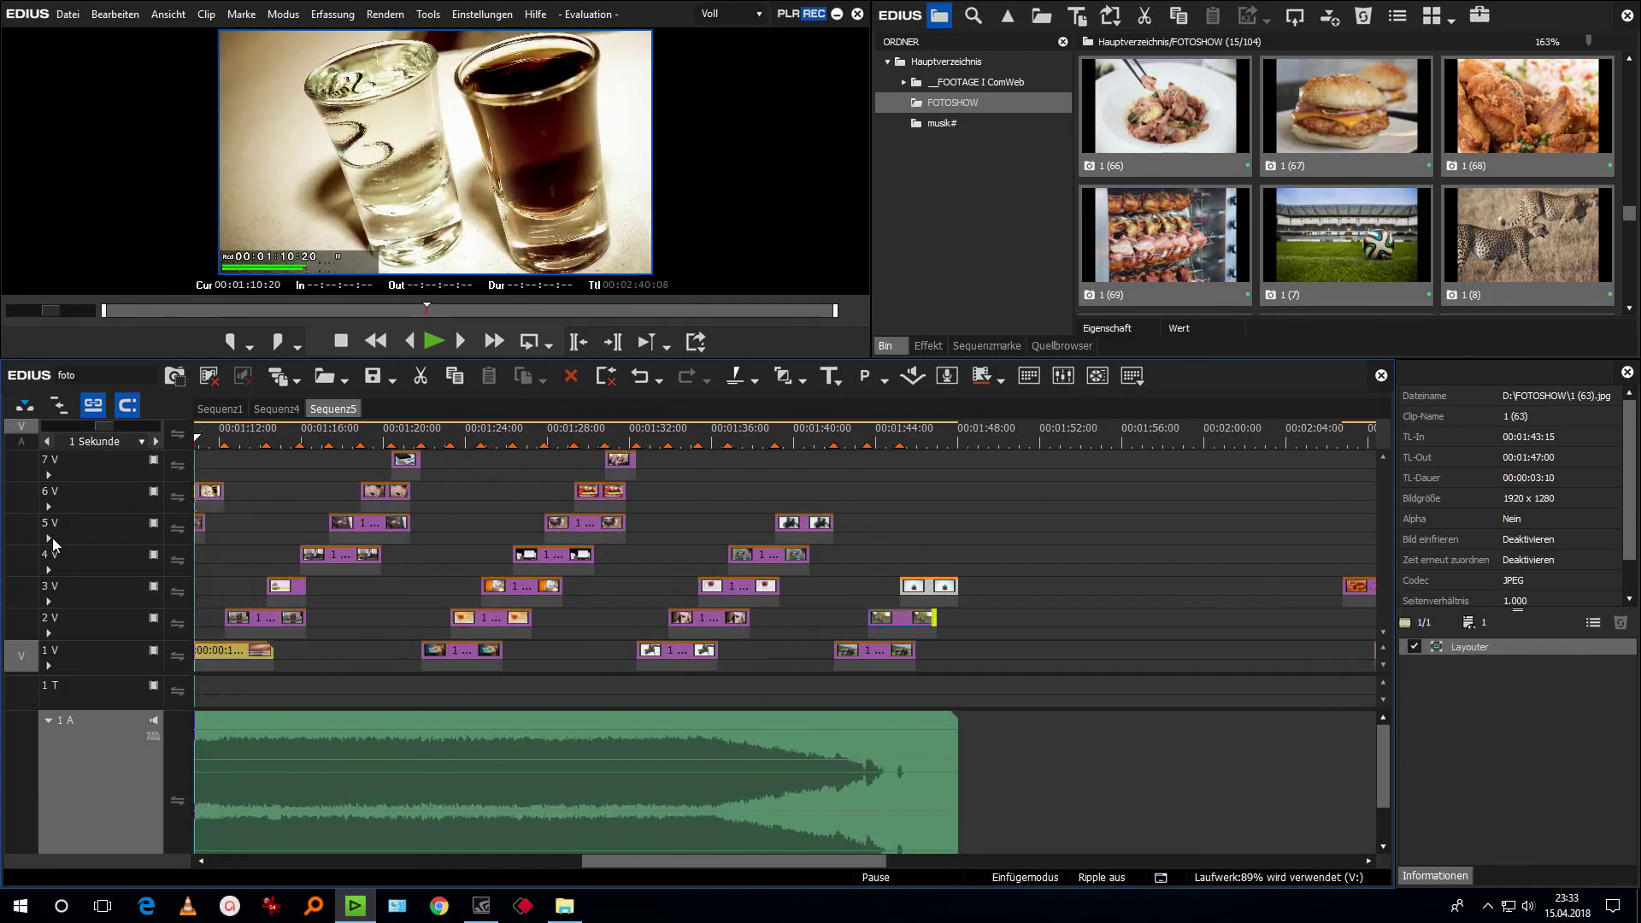
{"action": "key", "text": "space"}
{"action": "key", "text": "space"}
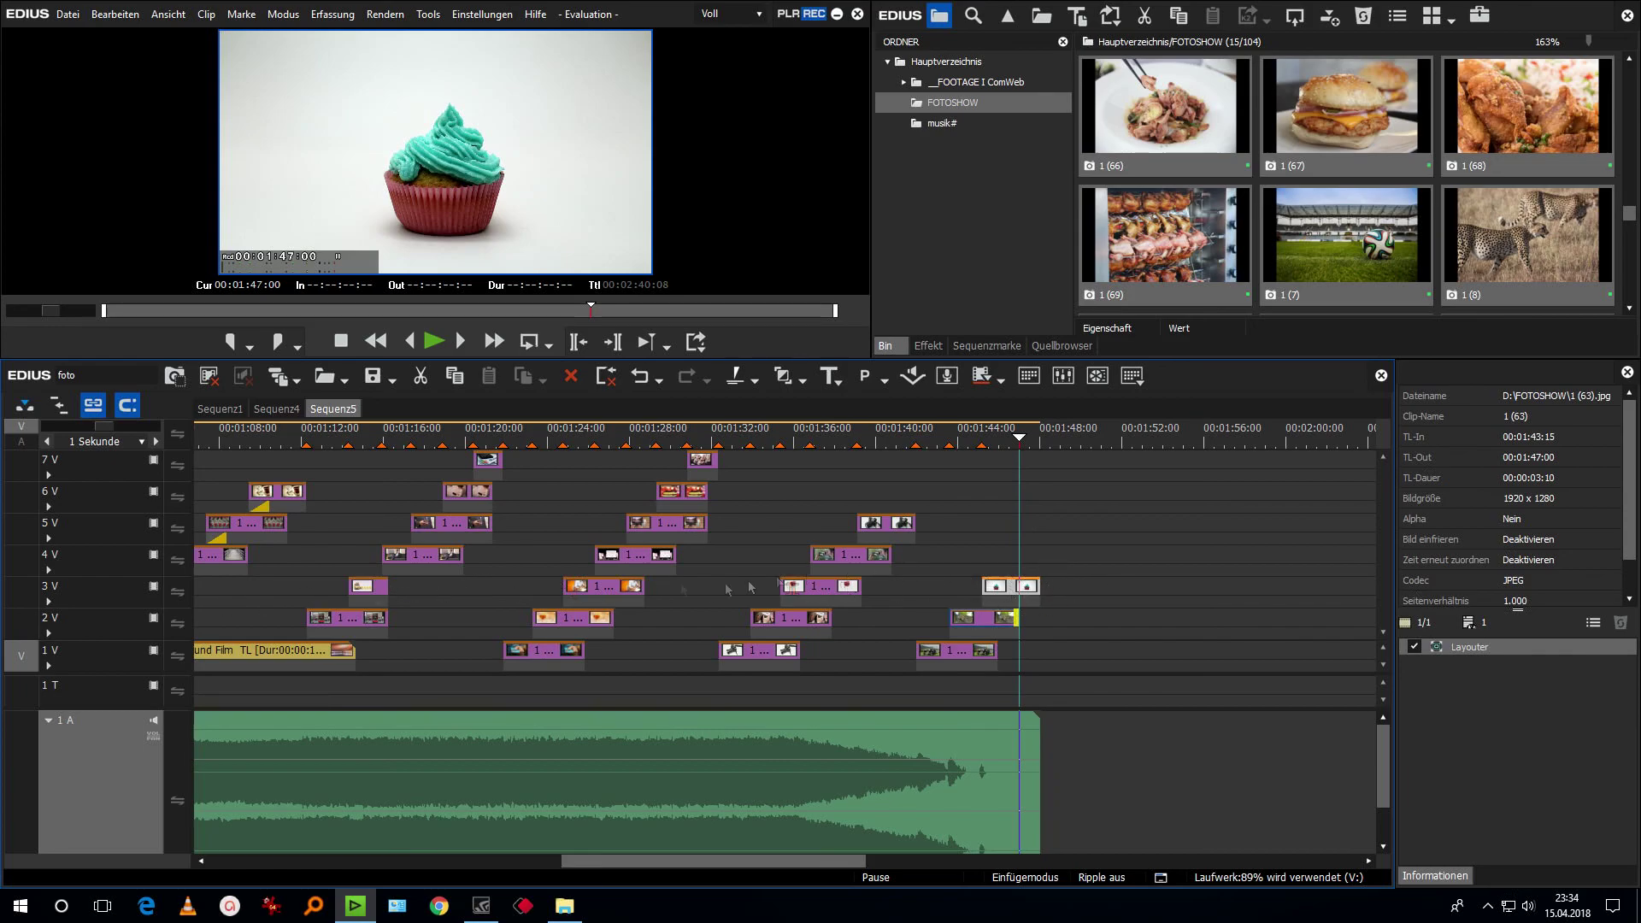
Fade out the last photo on track 3 V from 00:01:47:00 to its end with the mixer line, and play back the fade.
{"action": "left_click", "coordinate": [49, 603]}
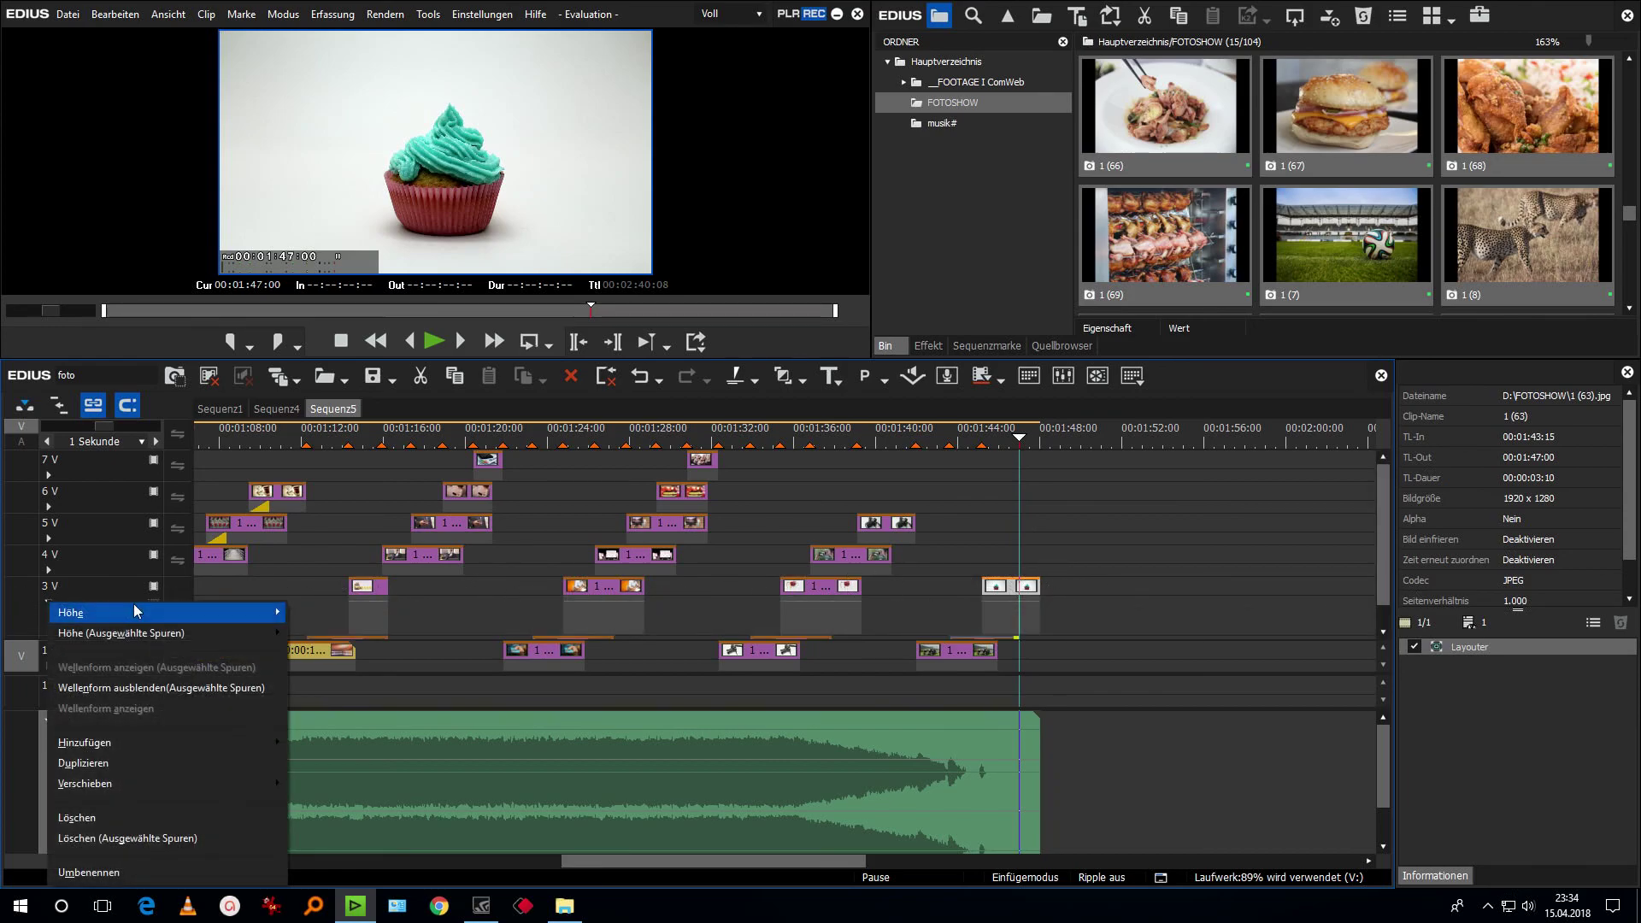
{"action": "left_click", "coordinate": [171, 612]}
{"action": "left_click", "coordinate": [155, 604]}
{"action": "left_click", "coordinate": [1024, 612]}
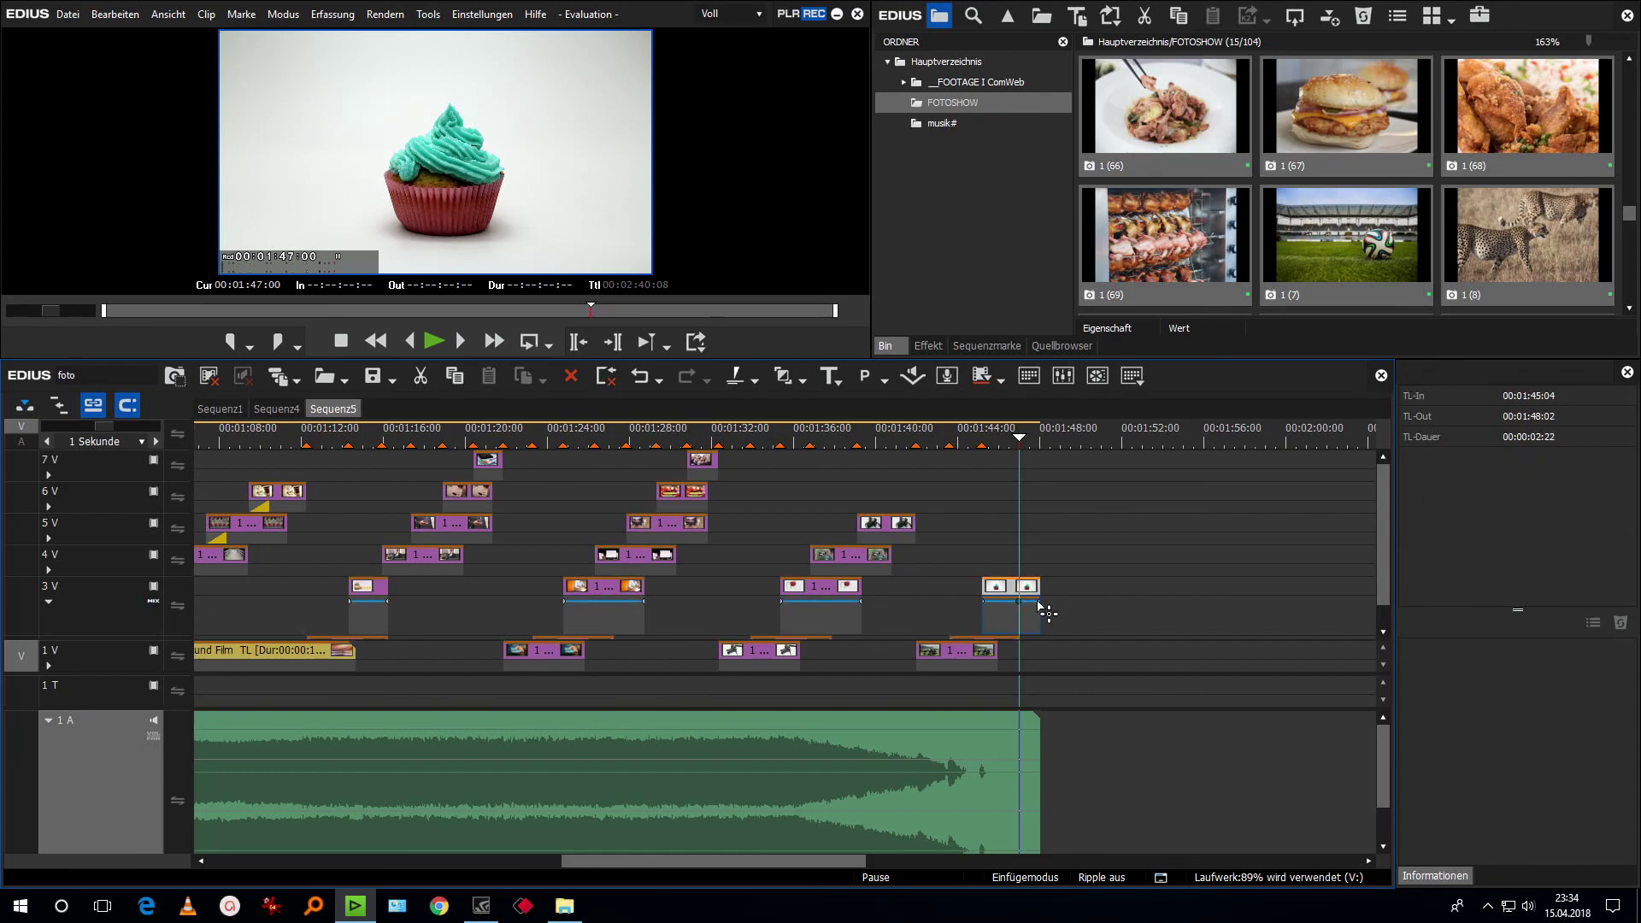
{"action": "left_click_drag", "start_coordinate": [1044, 612], "coordinate": [1037, 612]}
{"action": "key", "text": "space"}
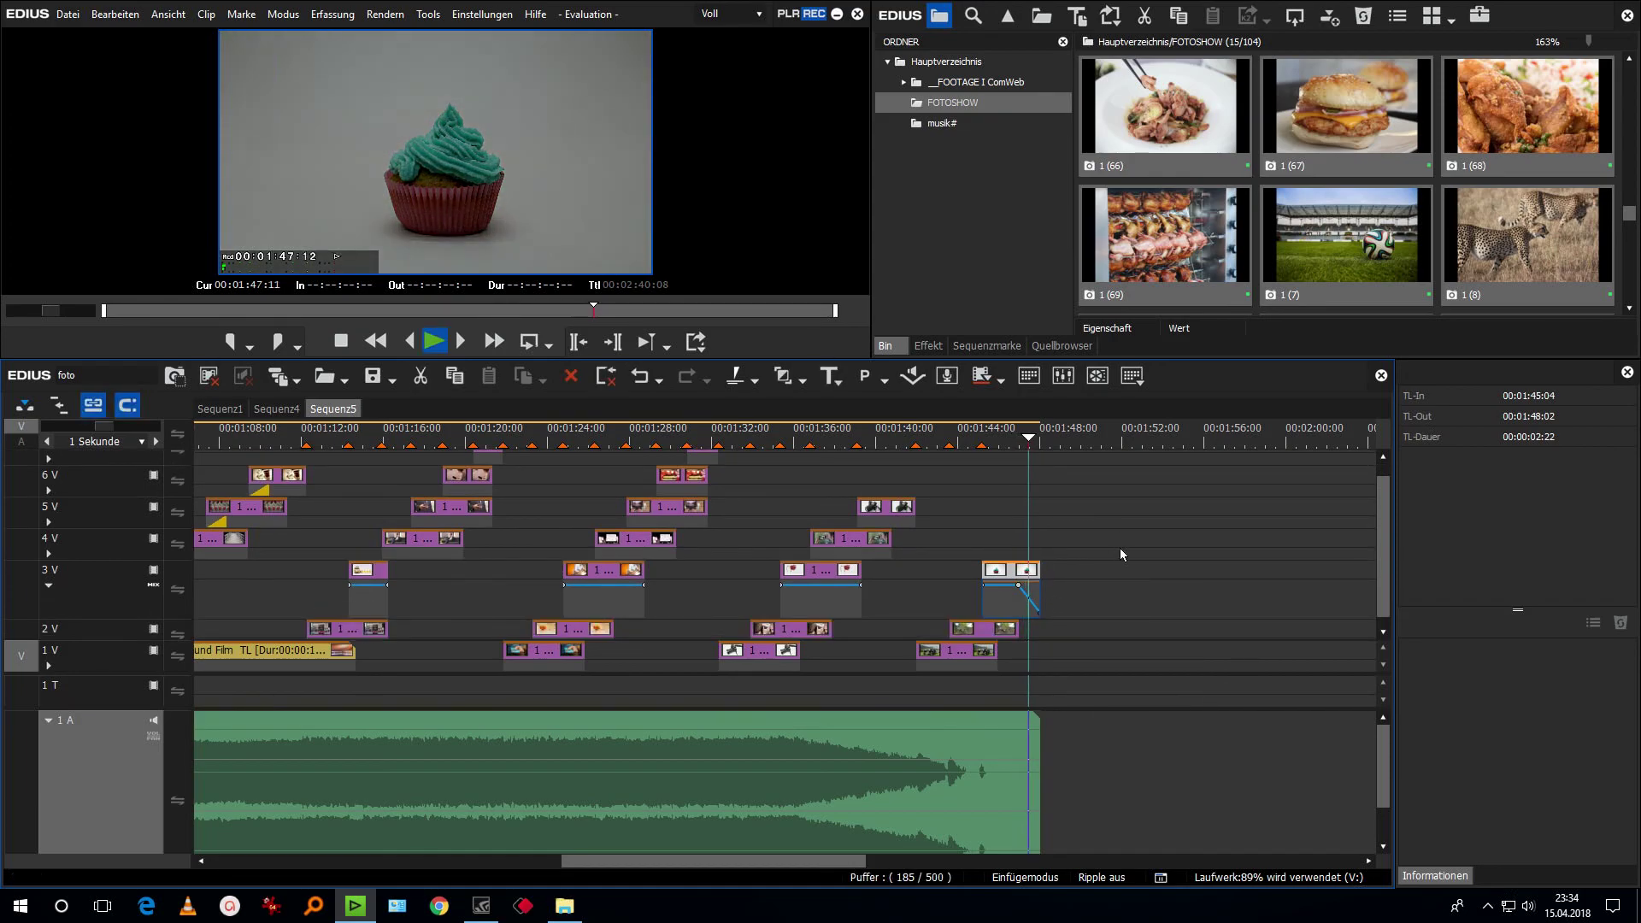
{"action": "key", "text": "space"}
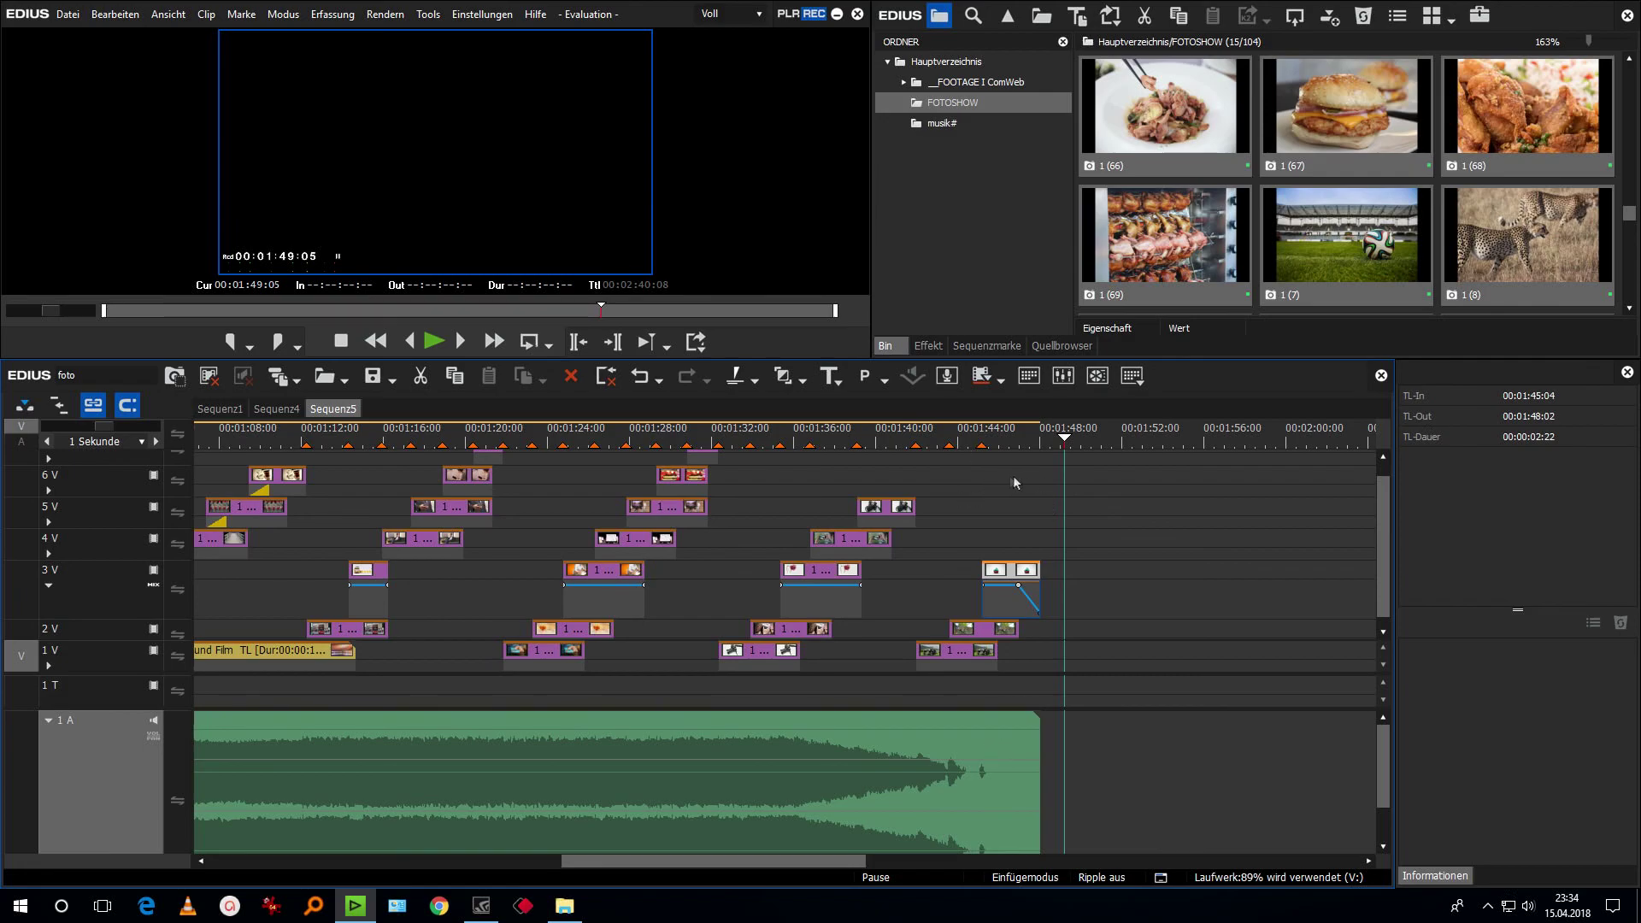
Delete the leftover photos placed beyond the end of the music.
{"action": "scroll", "coordinate": [1016, 513], "scroll_direction": "down", "scroll_amount": 1}
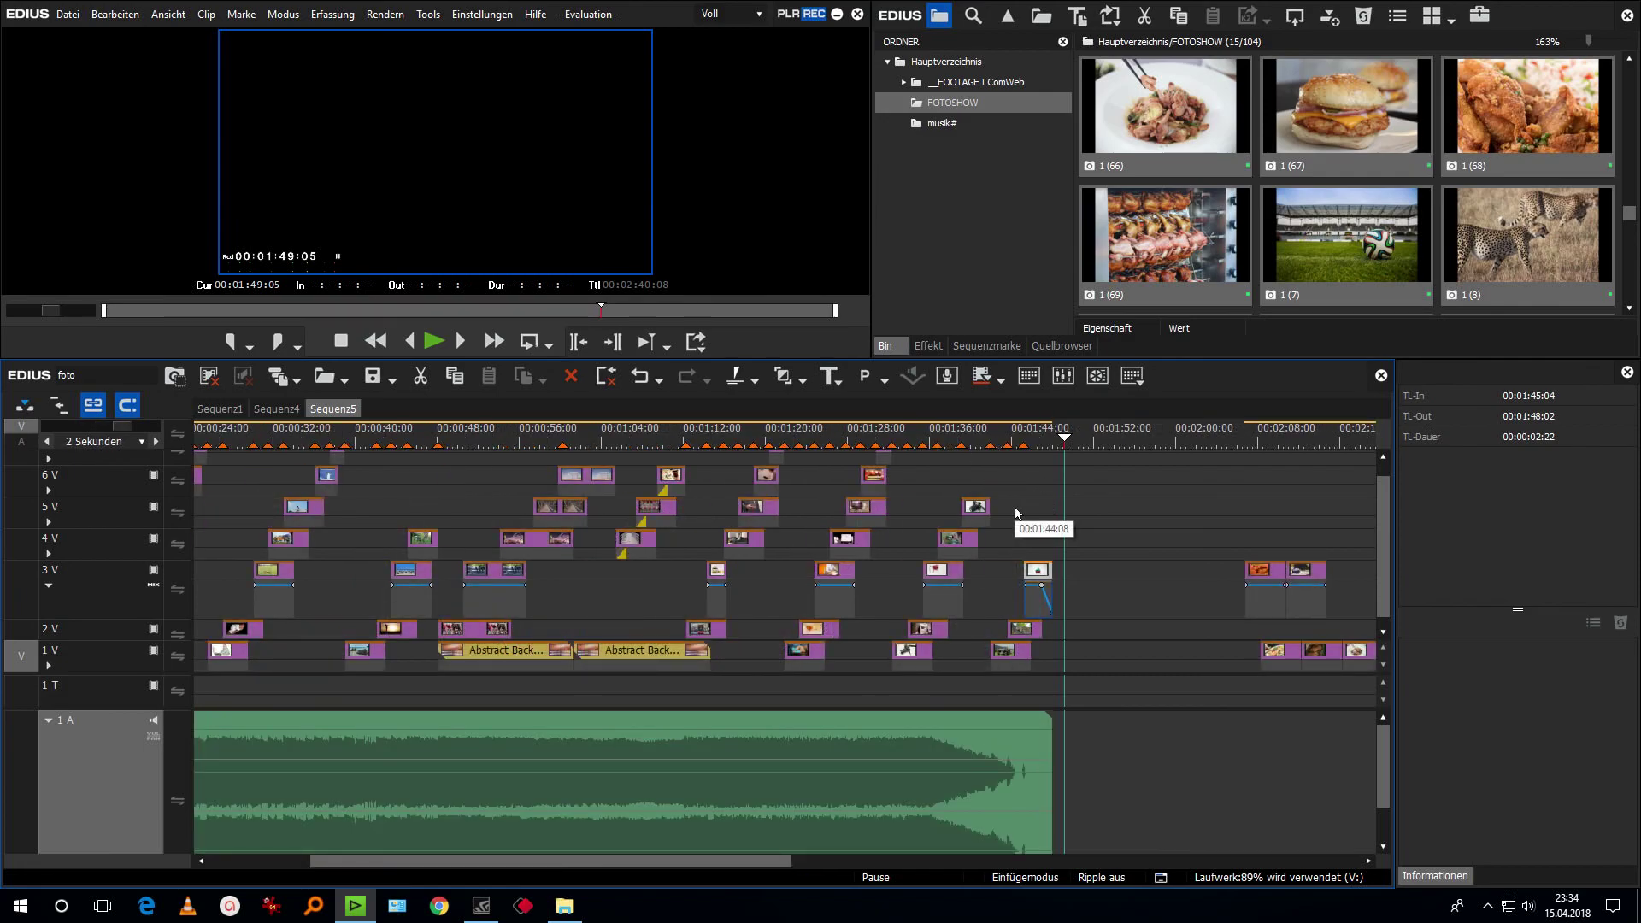
{"action": "left_click_drag", "start_coordinate": [1177, 492], "coordinate": [1423, 700]}
{"action": "key", "text": "Delete"}
Apply the Layouter preset "sony zoom 5%" to all photos after the two Abstract Background Film clips.
{"action": "left_click_drag", "start_coordinate": [1074, 466], "coordinate": [715, 643]}
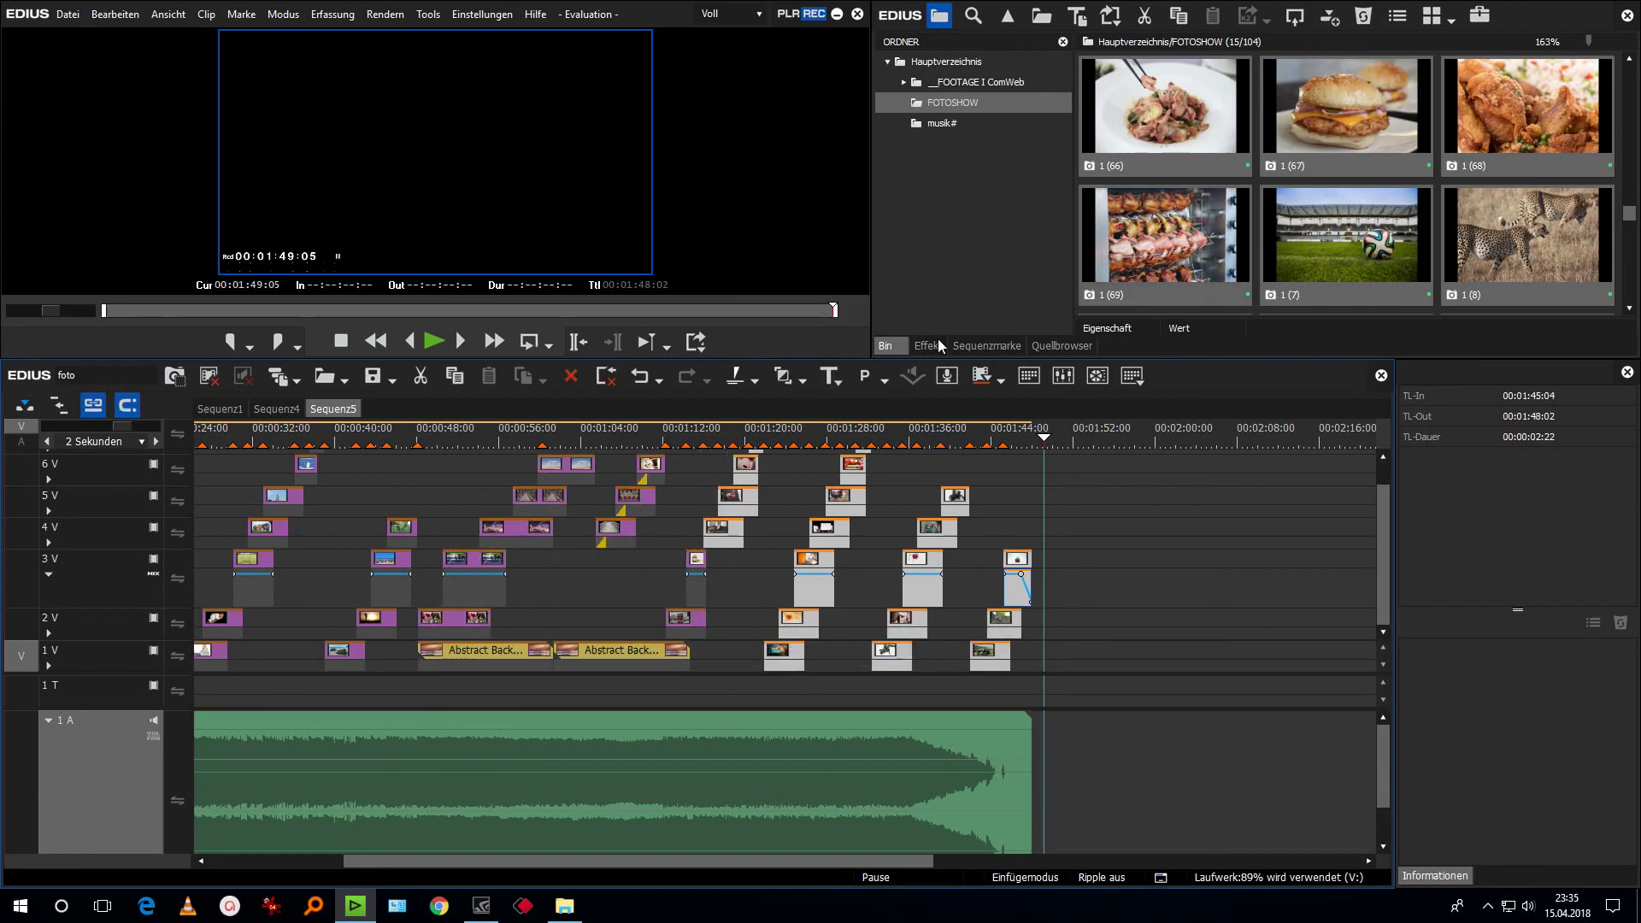
{"action": "left_click", "coordinate": [927, 345]}
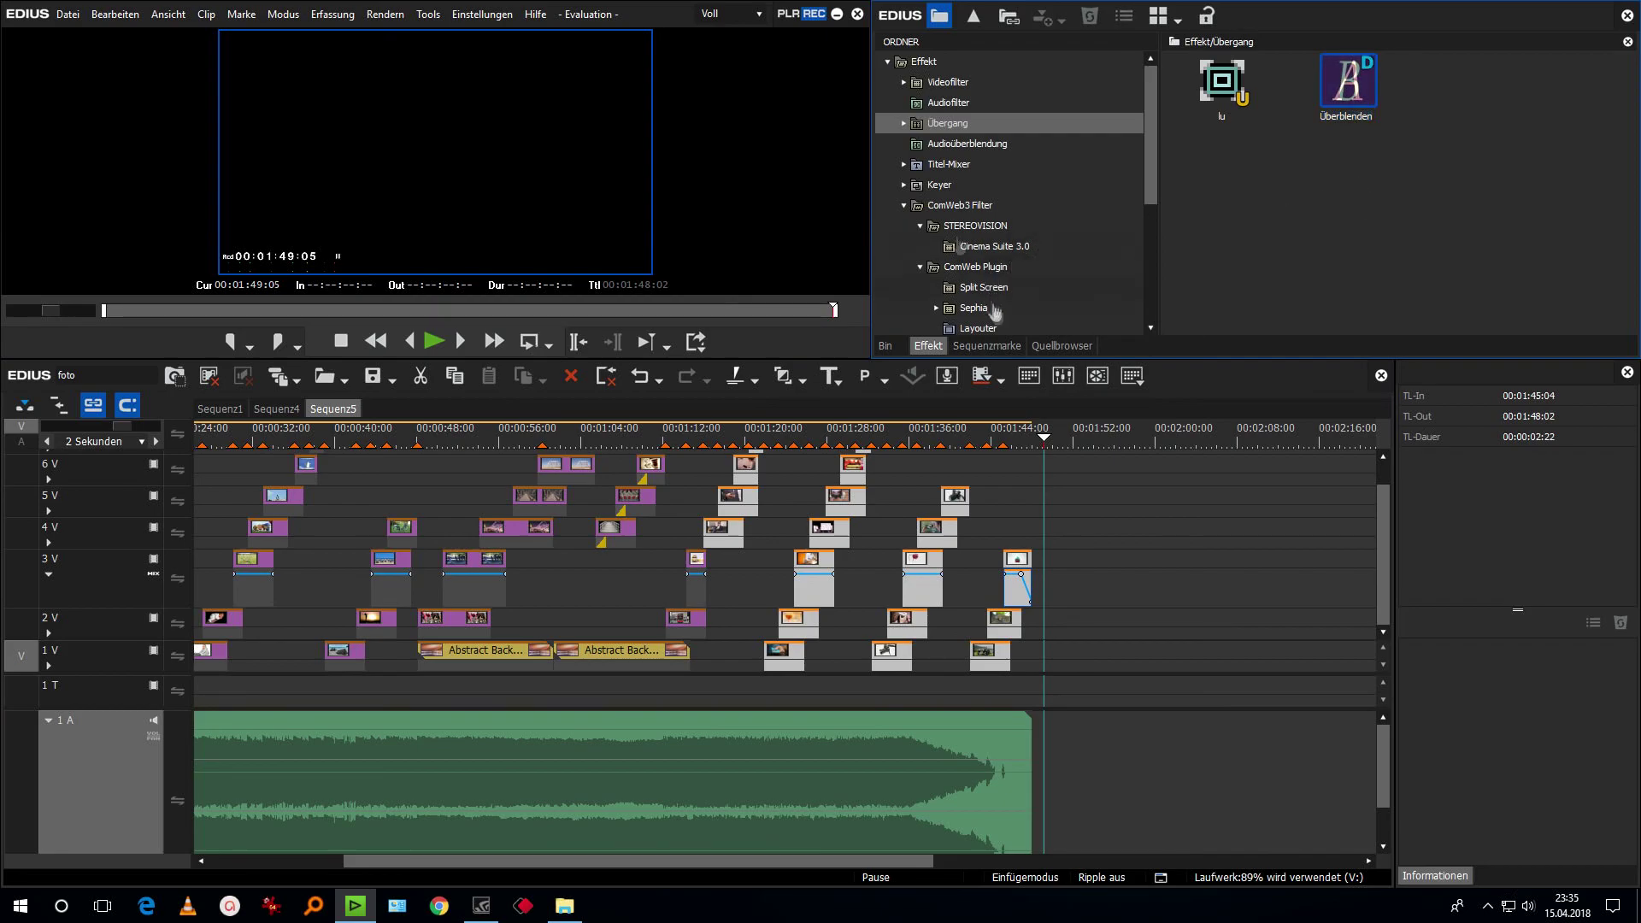
{"action": "left_click", "coordinate": [935, 187]}
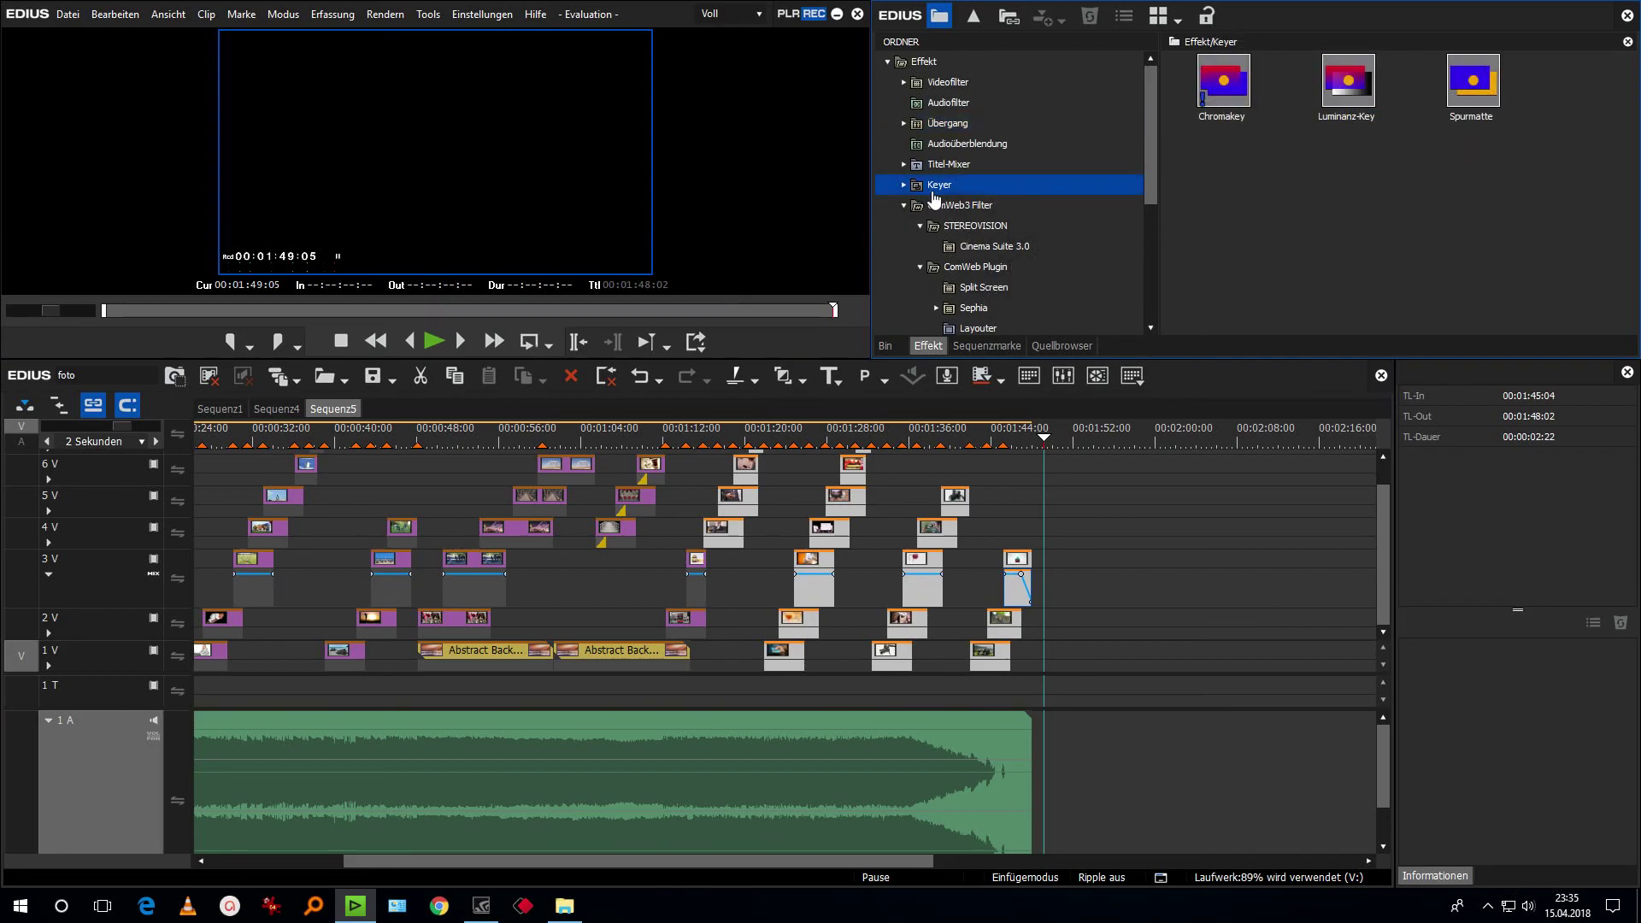
{"action": "scroll", "coordinate": [957, 295], "scroll_direction": "down", "scroll_amount": 4}
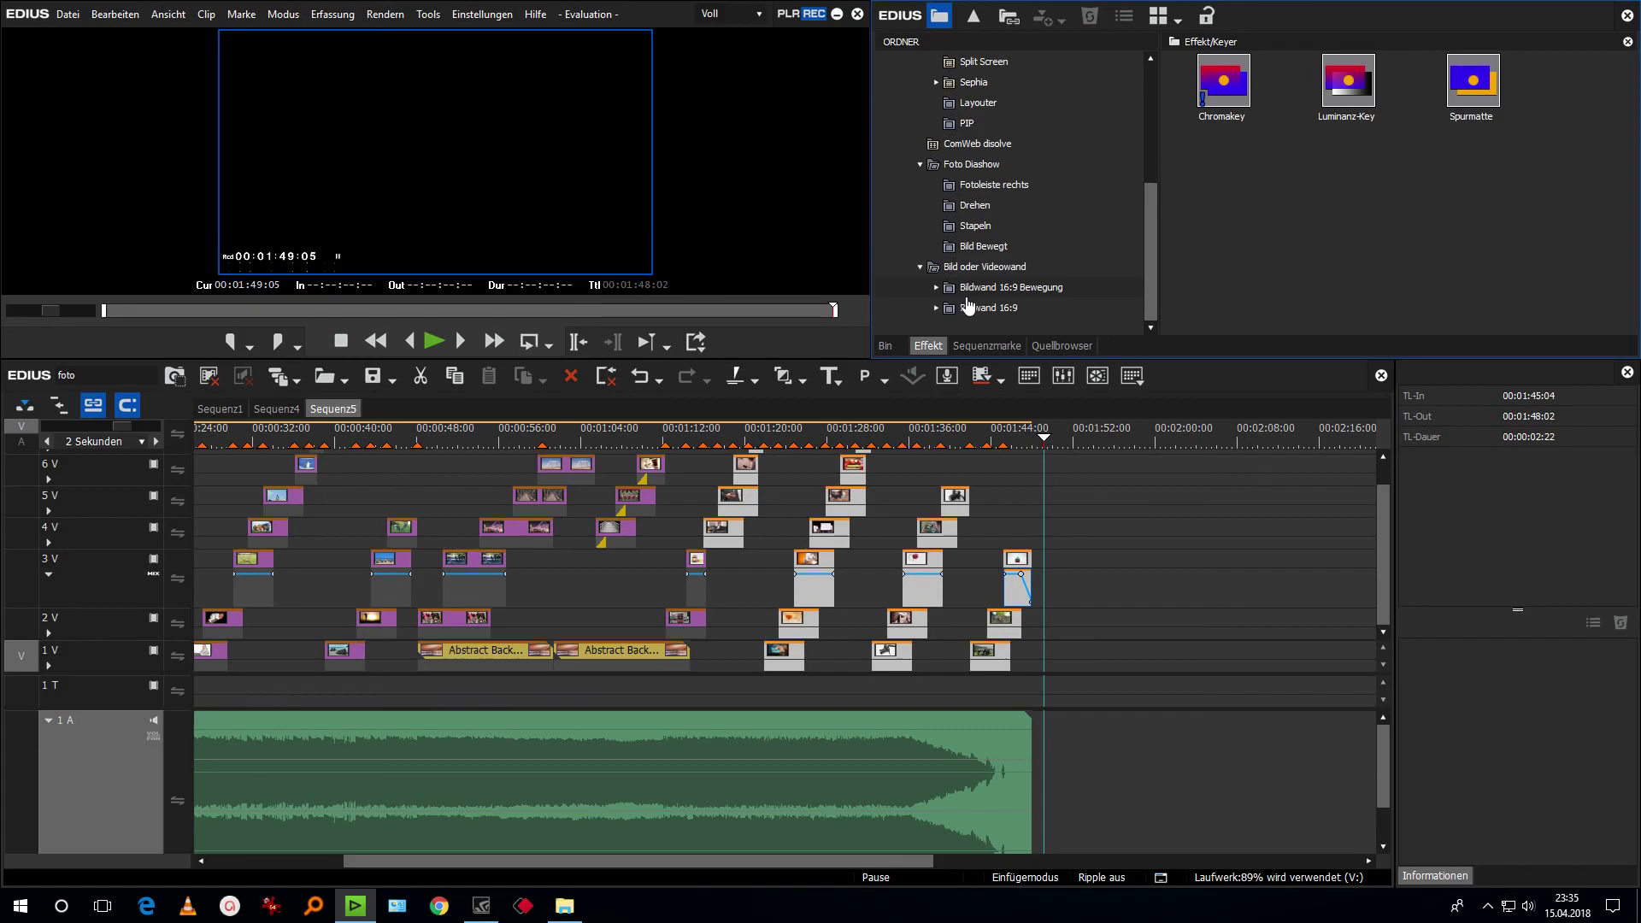
{"action": "left_click", "coordinate": [980, 104]}
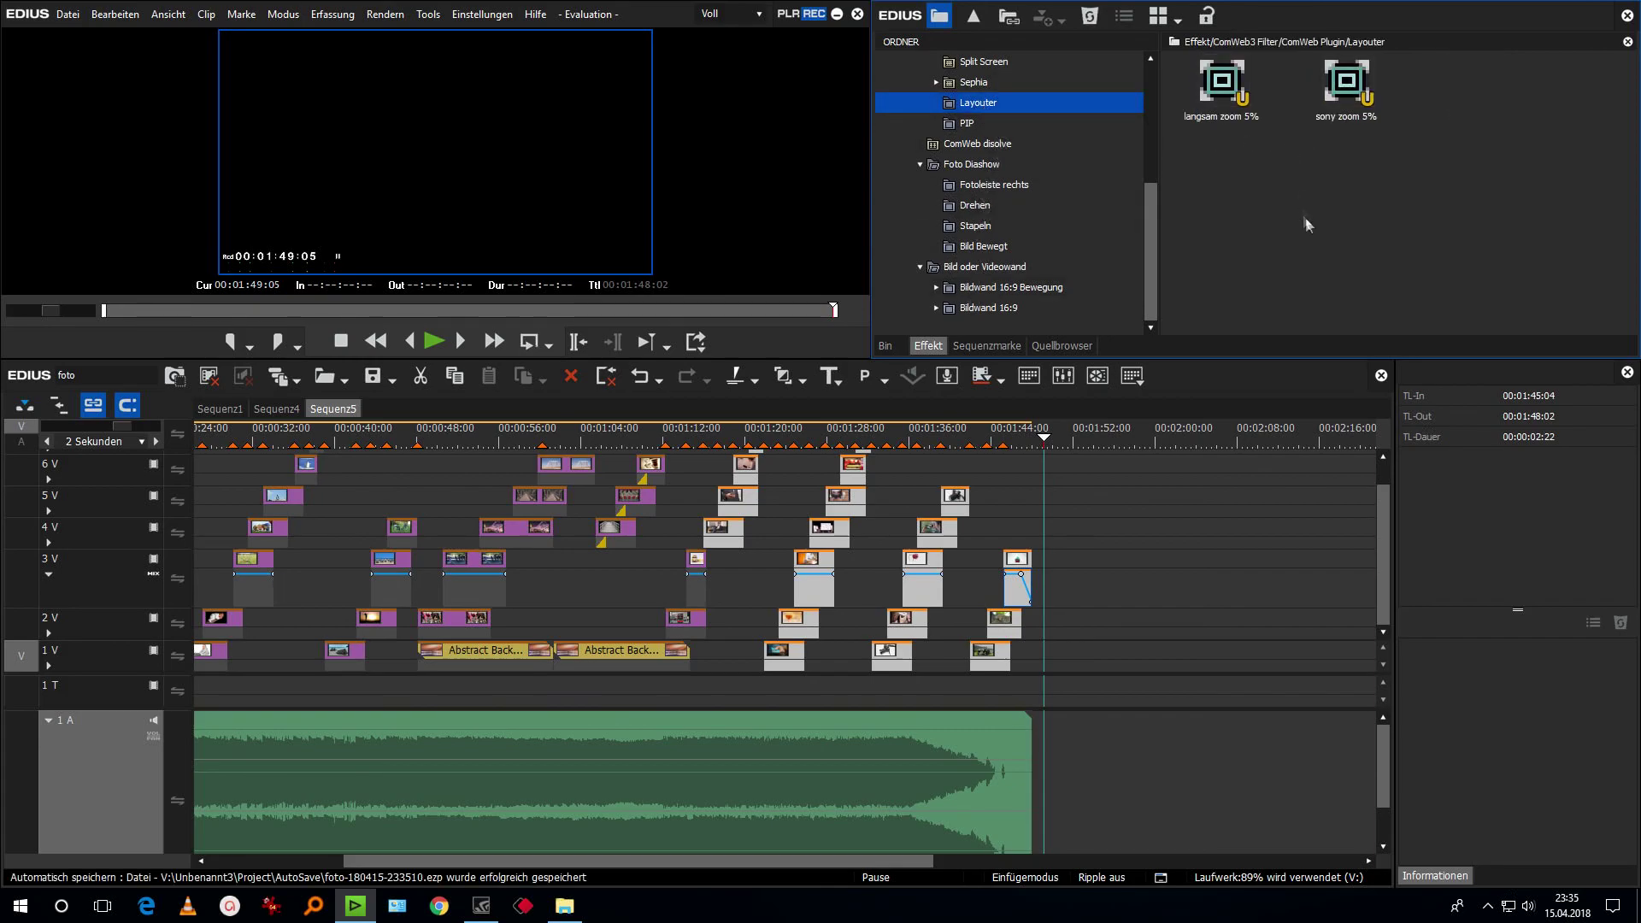
{"action": "left_click", "coordinate": [1350, 86]}
{"action": "left_click_drag", "start_coordinate": [1350, 86], "coordinate": [935, 552]}
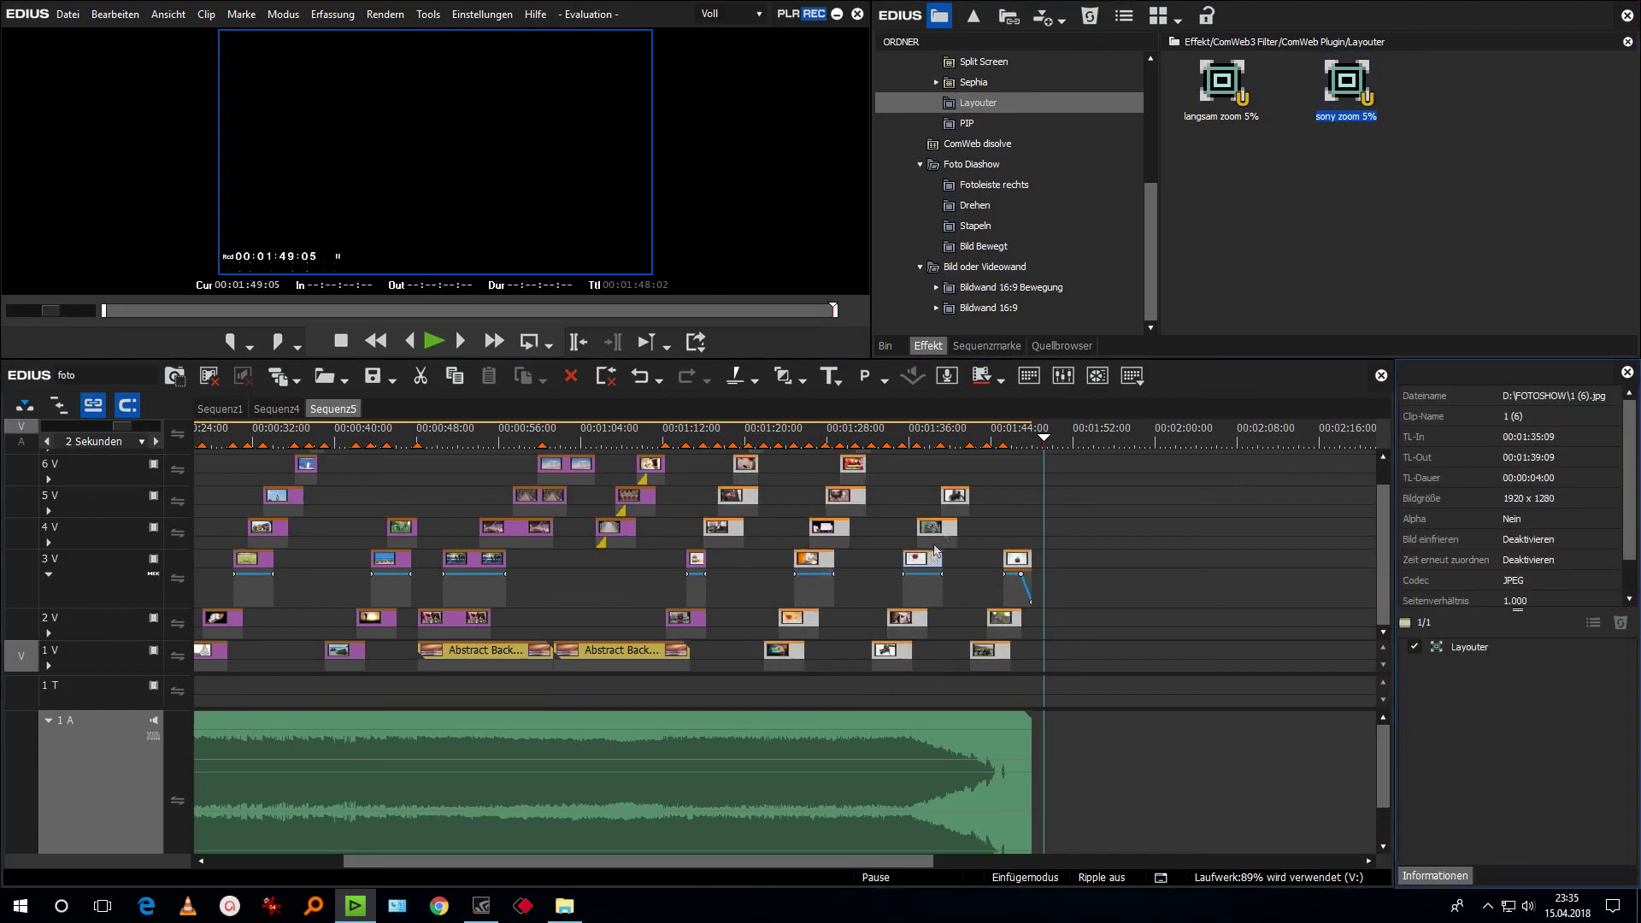
Play back the zooming photos from 00:01:17:09 and stop at 00:01:22:03.
{"action": "left_click", "coordinate": [718, 440]}
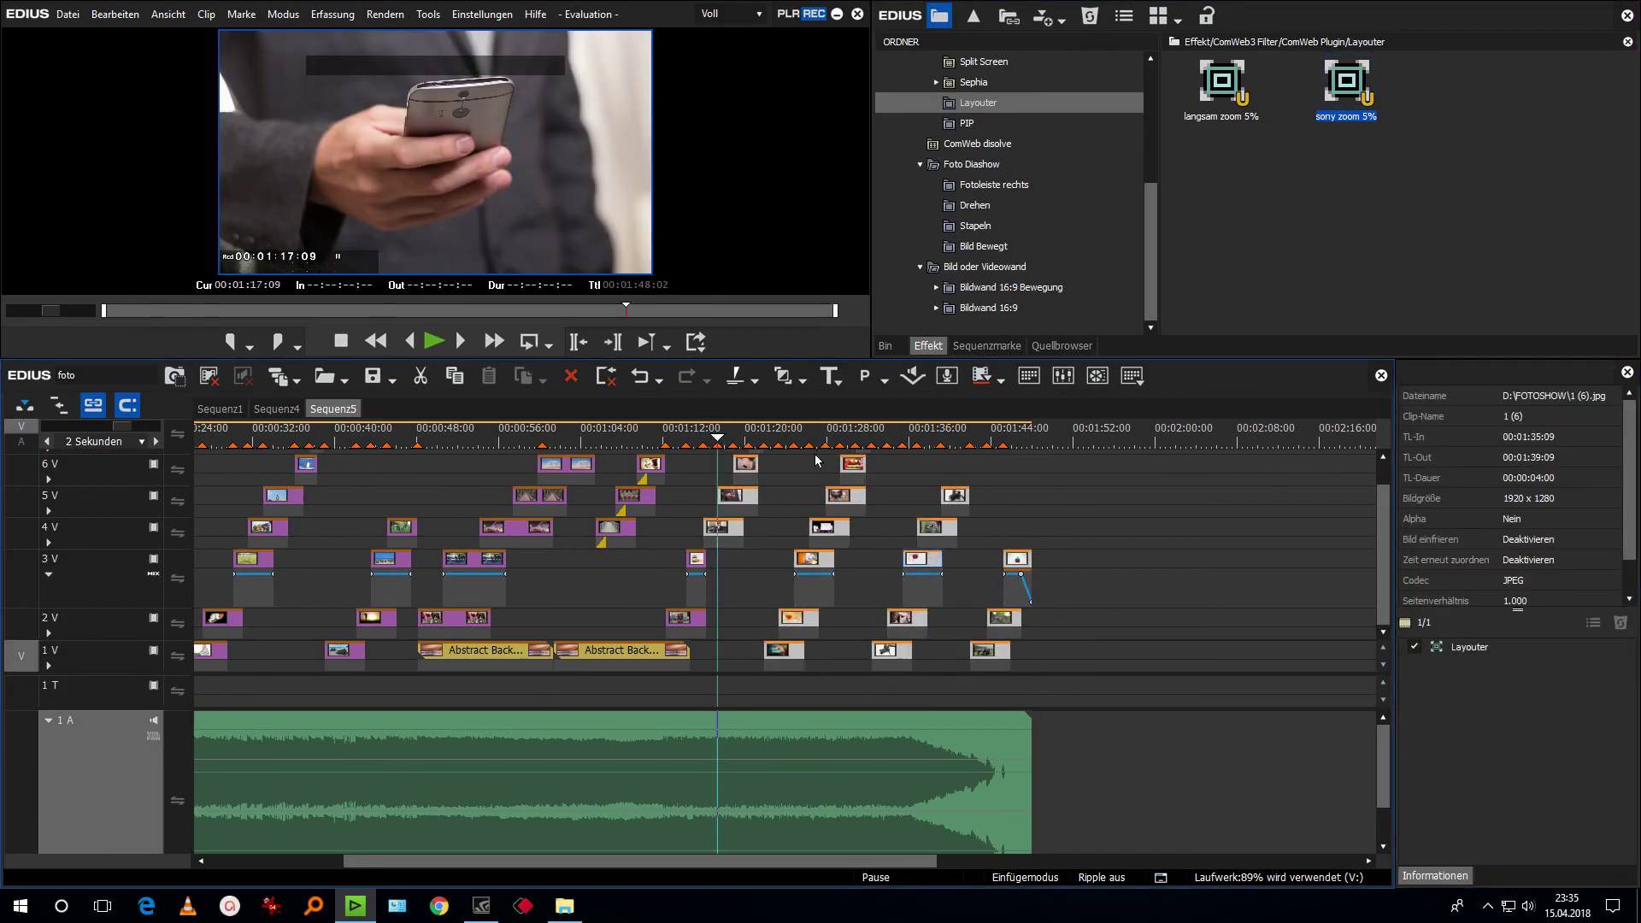
{"action": "key", "text": "space"}
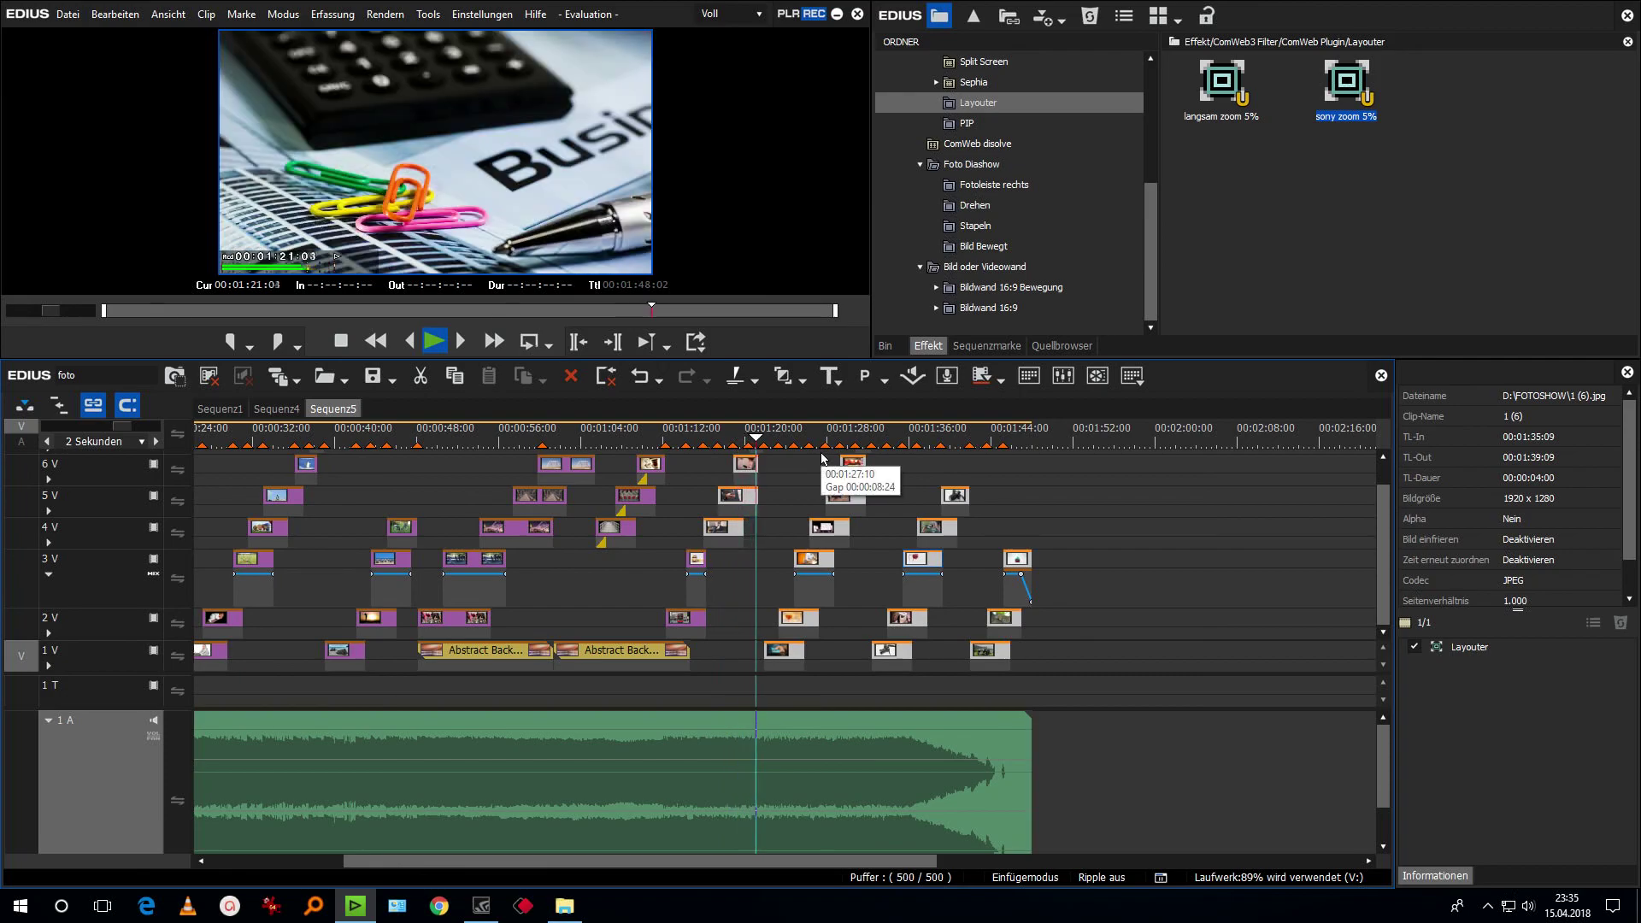
{"action": "key", "text": "space"}
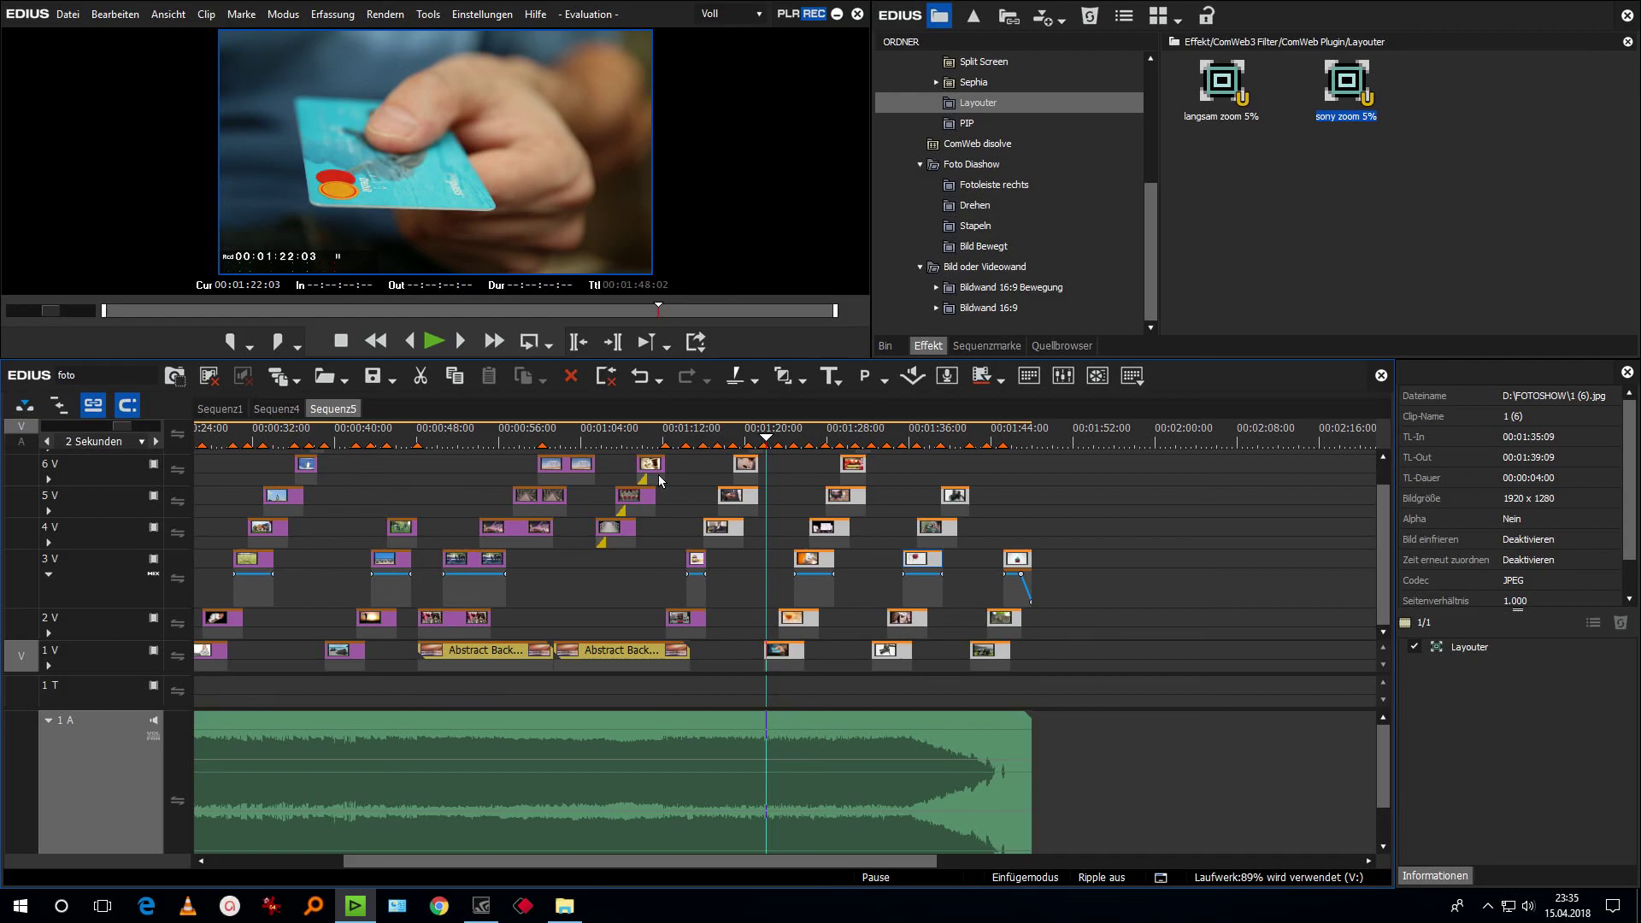
Return to 00:00:13:13 and fit the whole sequence into the timeline to review the complete photo arrangement.
{"action": "left_click_drag", "start_coordinate": [1037, 444], "coordinate": [333, 547]}
{"action": "key", "text": "ctrl+0"}
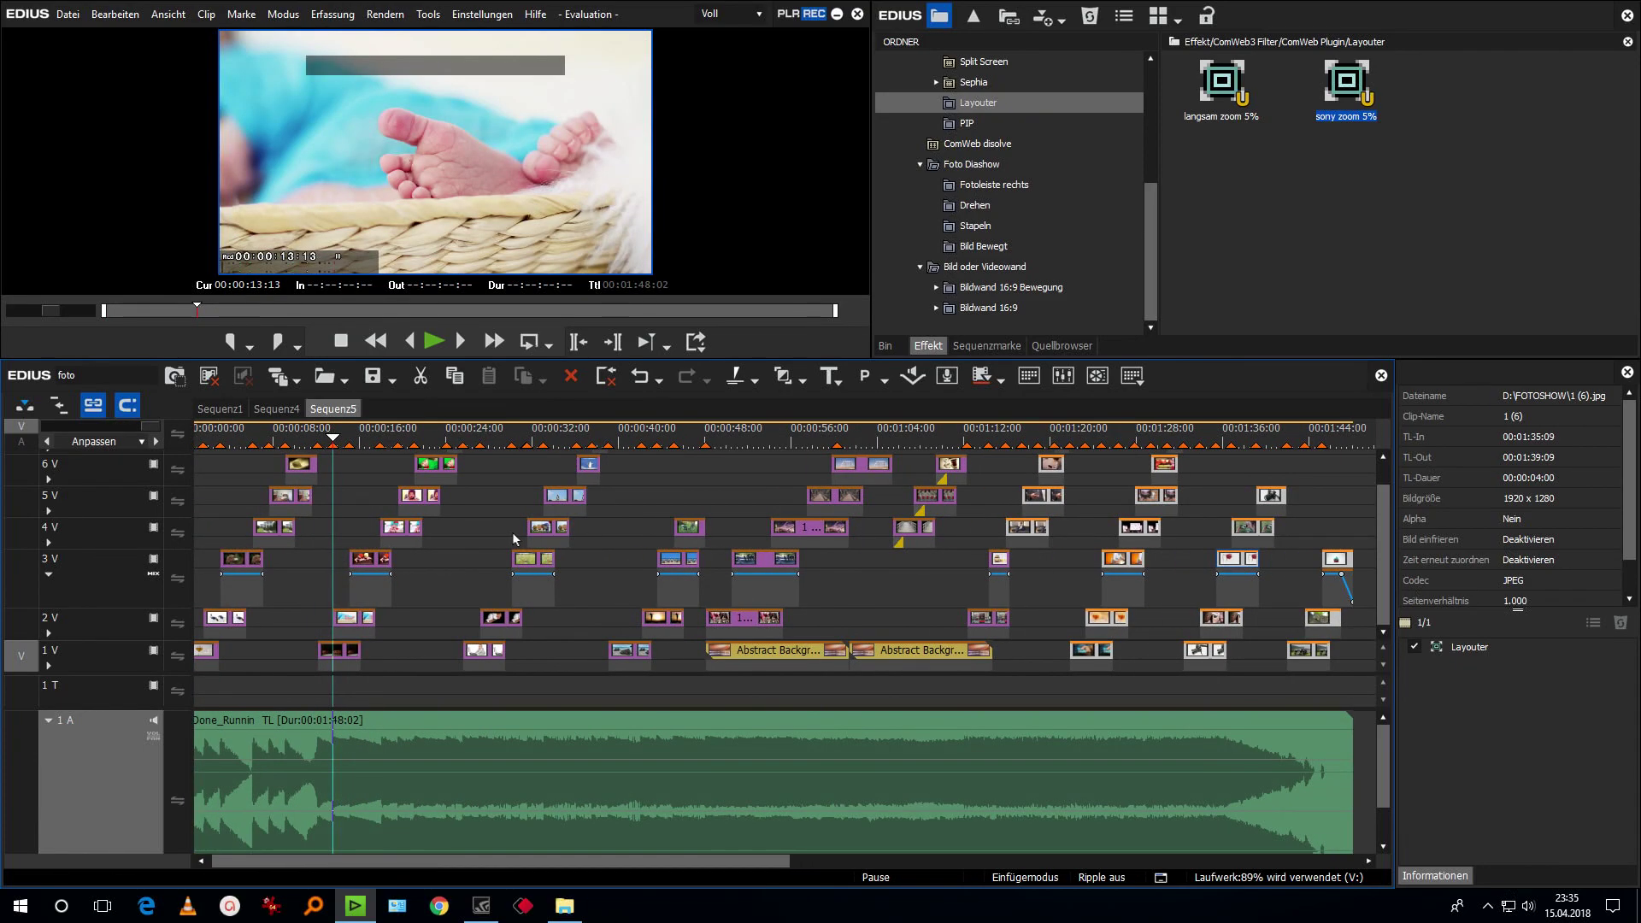
{"action": "scroll", "coordinate": [512, 539], "scroll_direction": "up", "scroll_amount": 1}
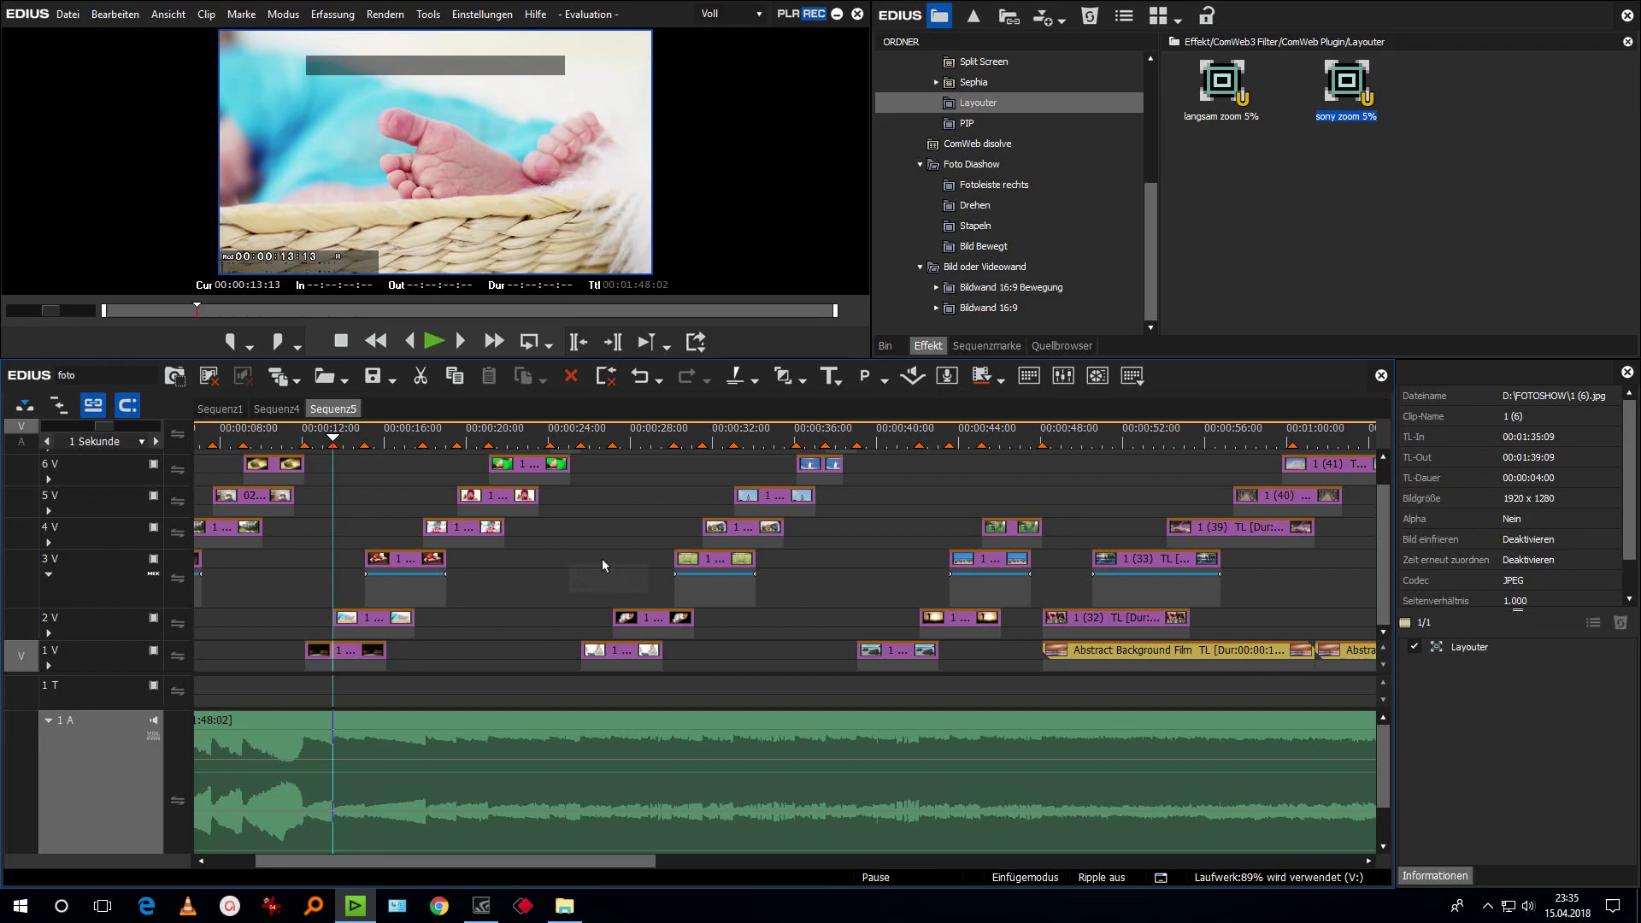
{"action": "key", "text": "ctrl+0"}
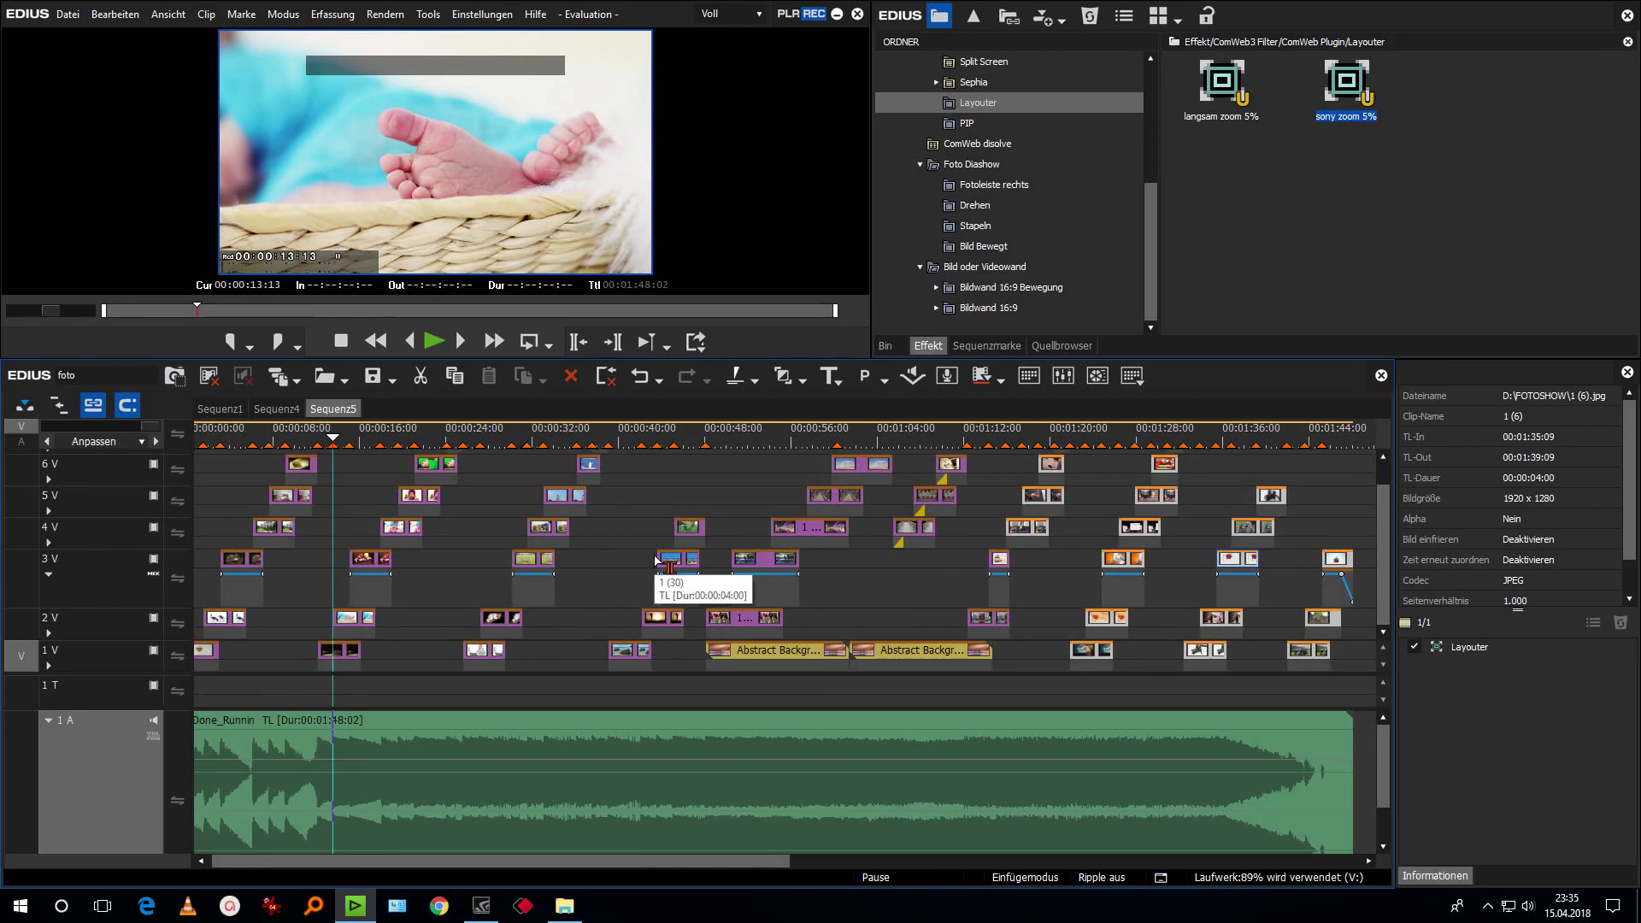